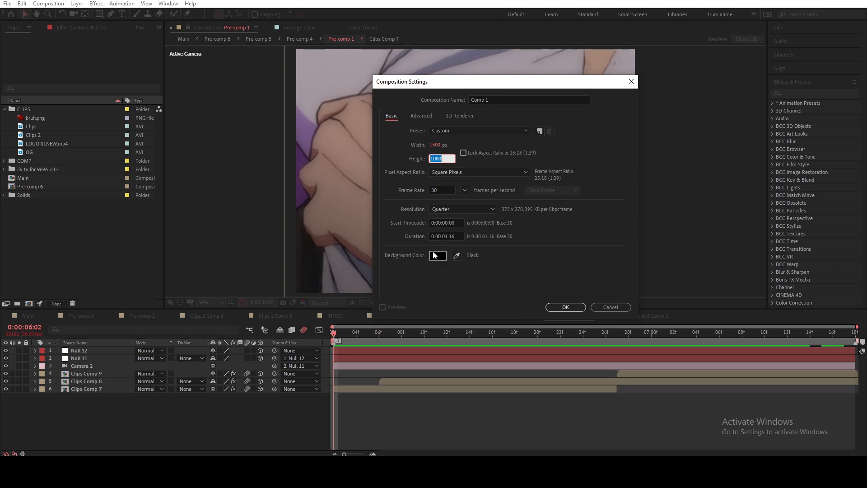
Create a 1500 x 1080, 30 fps composition named TUT with a duration of 0:00:01:16
{"action": "left_click", "coordinate": [421, 116]}
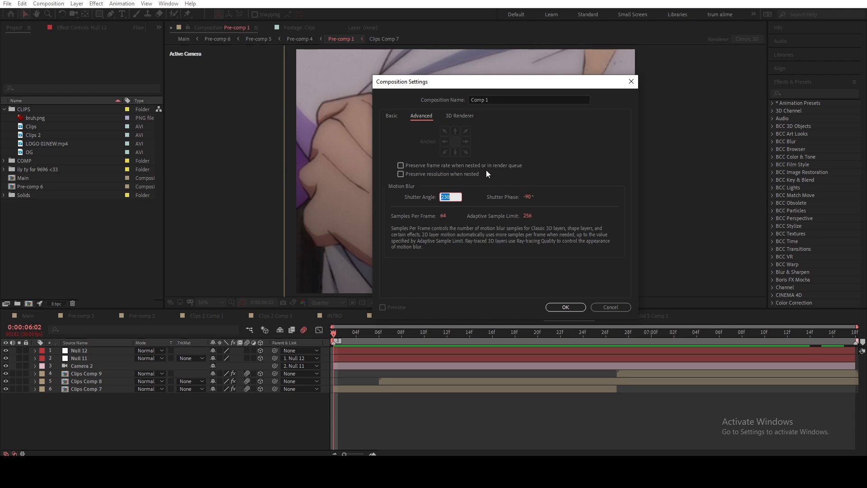
{"action": "left_click", "coordinate": [464, 174]}
{"action": "left_click", "coordinate": [510, 101]}
{"action": "key", "text": "ctrl+a"}
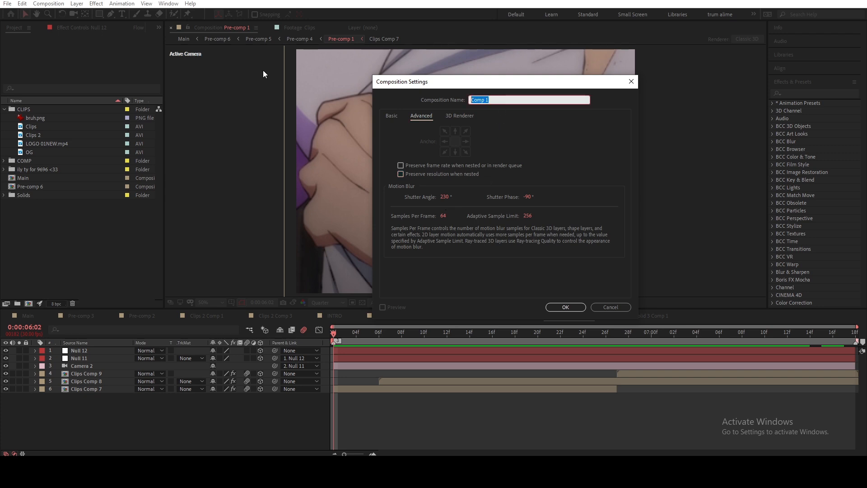
{"action": "type", "text": "M"}
{"action": "key", "text": "Return"}
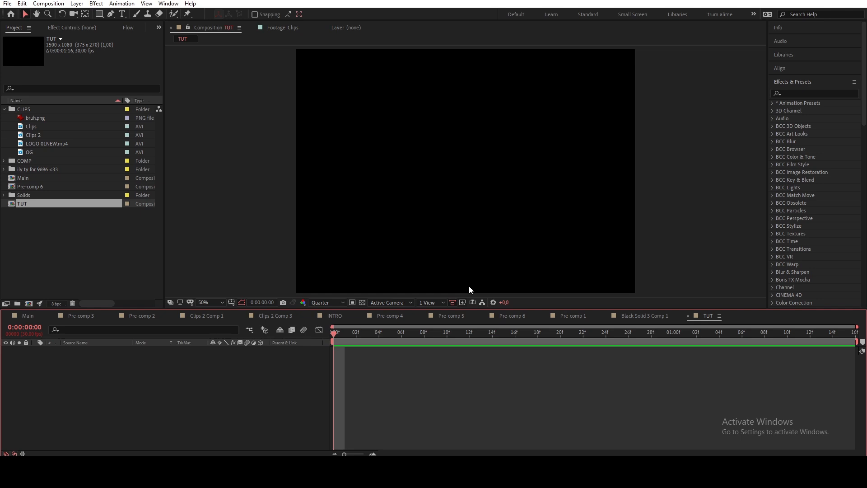
Open the Clips footage, go to the hand shot at 0:22:50:02 and set the in point there
{"action": "double_click", "coordinate": [31, 129]}
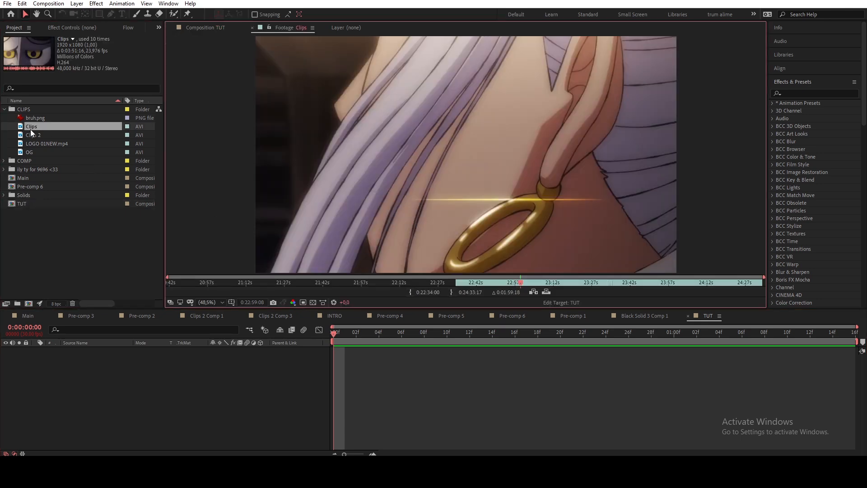
{"action": "left_click_drag", "start_coordinate": [475, 286], "coordinate": [498, 286]}
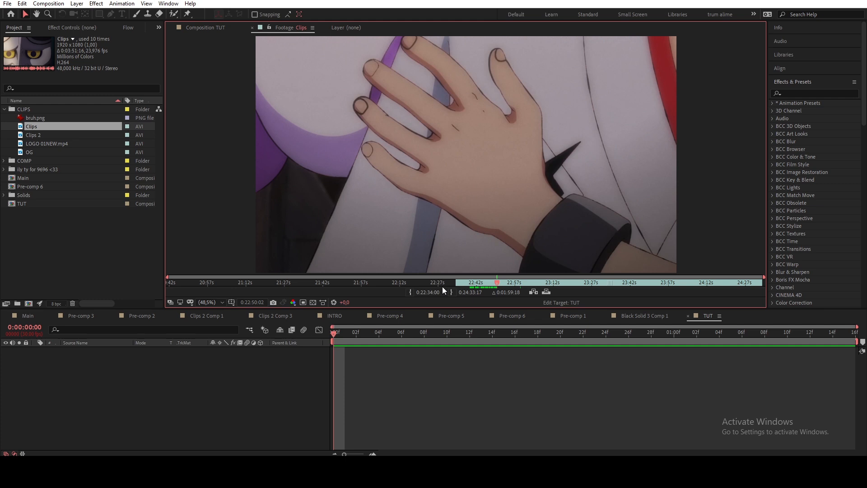
{"action": "left_click", "coordinate": [411, 292]}
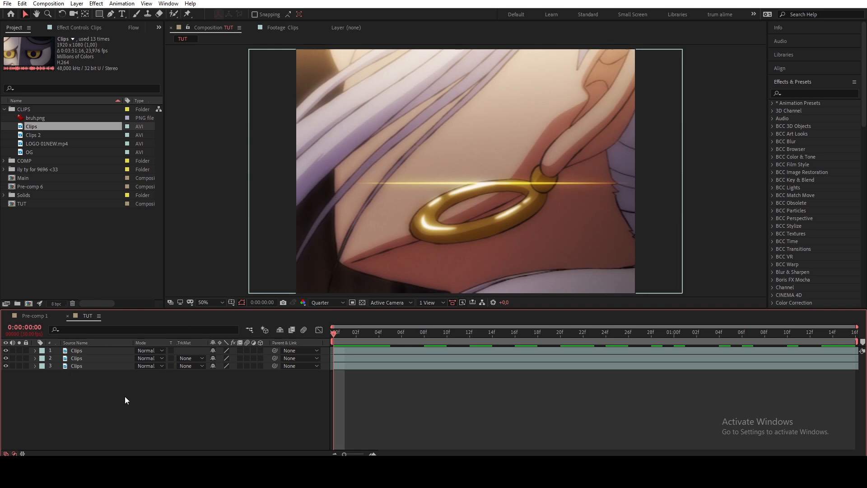
Preview each of the three Clips layers by temporarily hiding the layers above it
{"action": "left_click", "coordinate": [5, 350]}
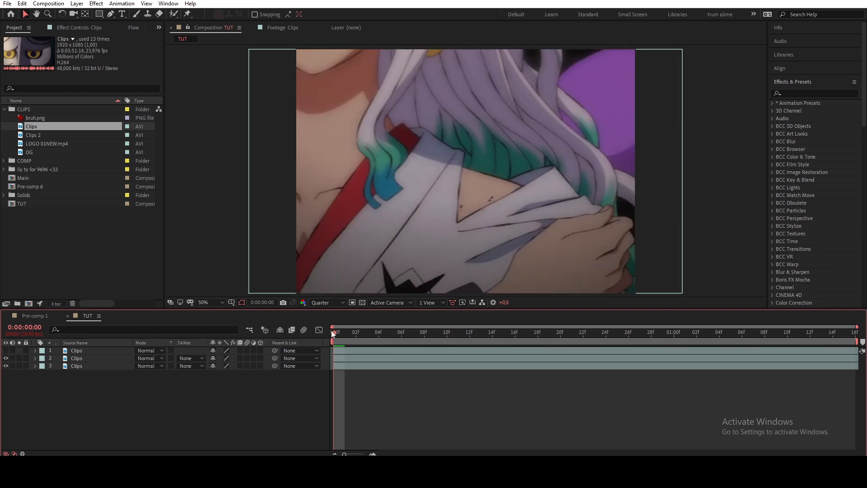
{"action": "left_click_drag", "start_coordinate": [386, 334], "coordinate": [844, 332]}
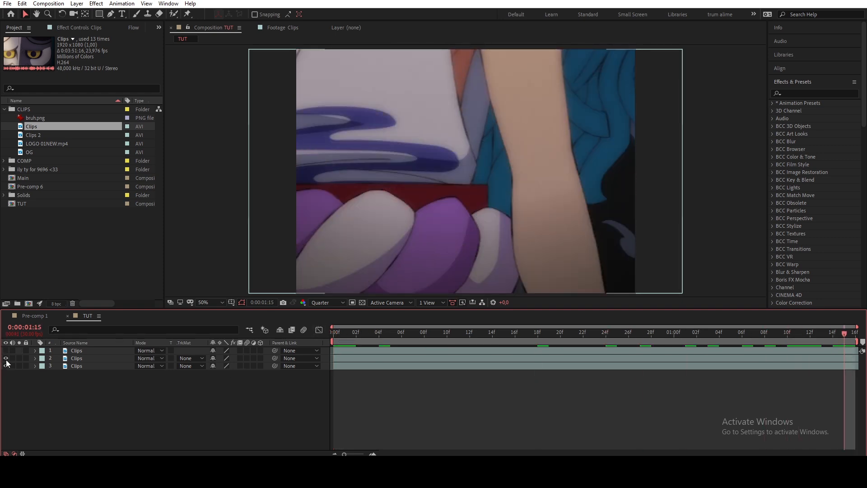
{"action": "key", "text": "space"}
{"action": "key", "text": "space"}
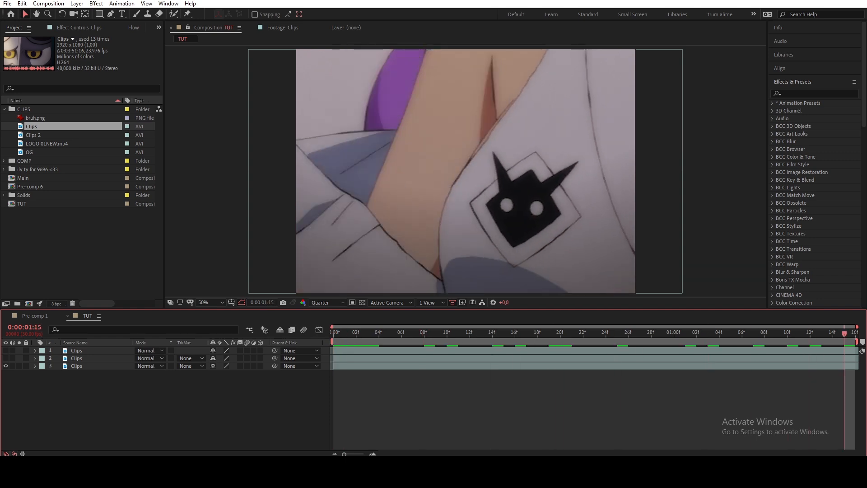
{"action": "left_click", "coordinate": [6, 350]}
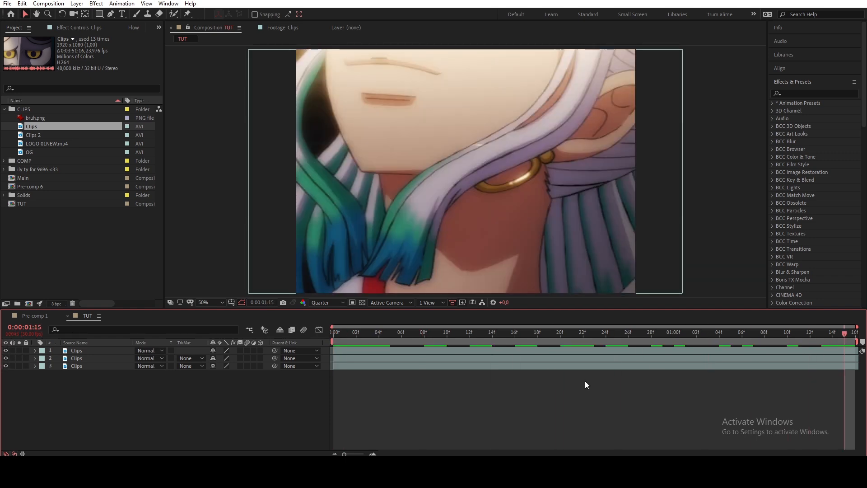
Pre-compose the topmost Clips layer, moving all attributes into the new composition and adjusting its duration to the layer's time span
{"action": "left_click", "coordinate": [84, 352]}
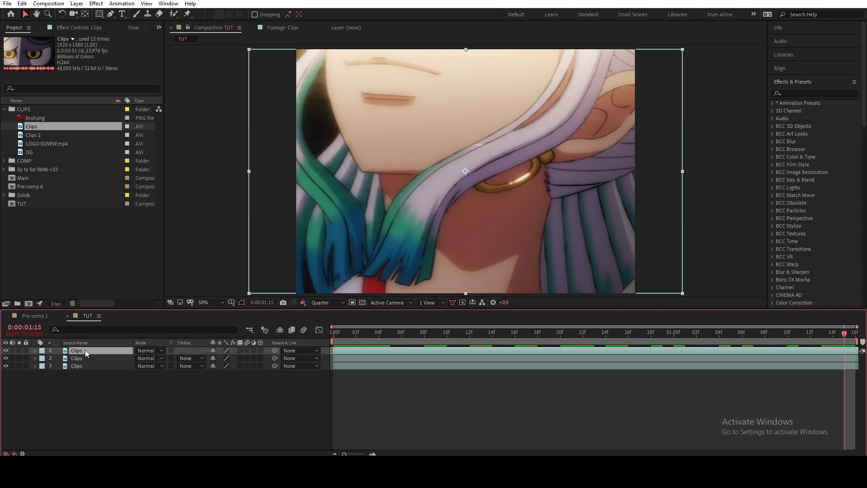
{"action": "key", "text": "ctrl+shift+c"}
{"action": "left_click", "coordinate": [420, 195]}
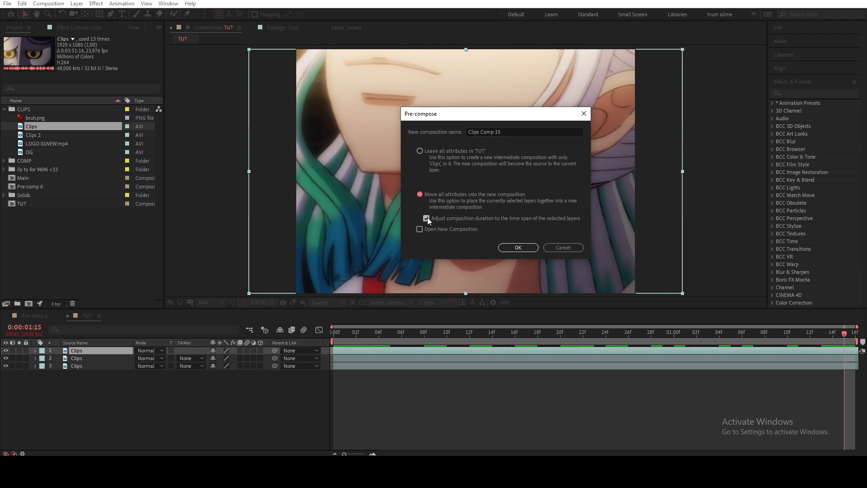
{"action": "left_click", "coordinate": [518, 247]}
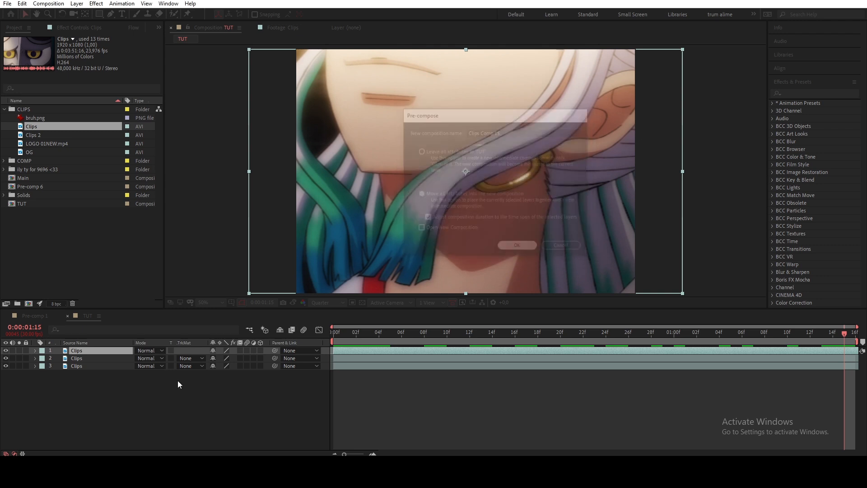
Pre-compose the second and third Clips layers separately with the same options
{"action": "left_click", "coordinate": [91, 359]}
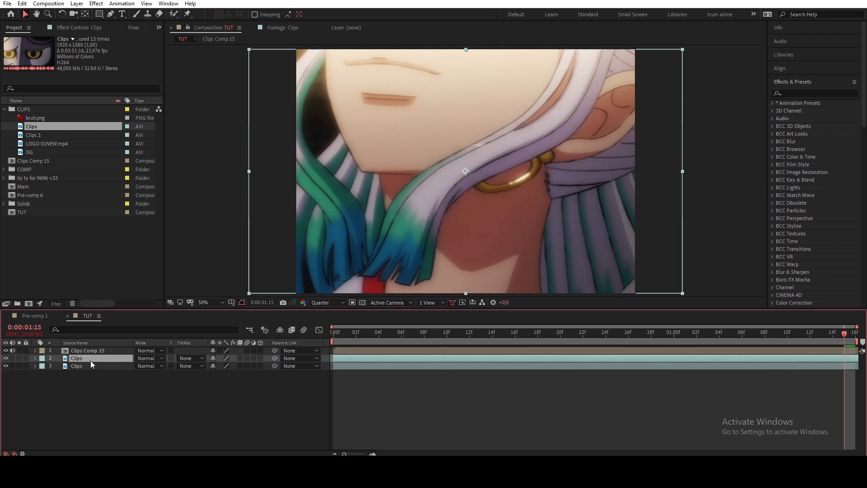
{"action": "key", "text": "ctrl+shift+c"}
{"action": "key", "text": "Return"}
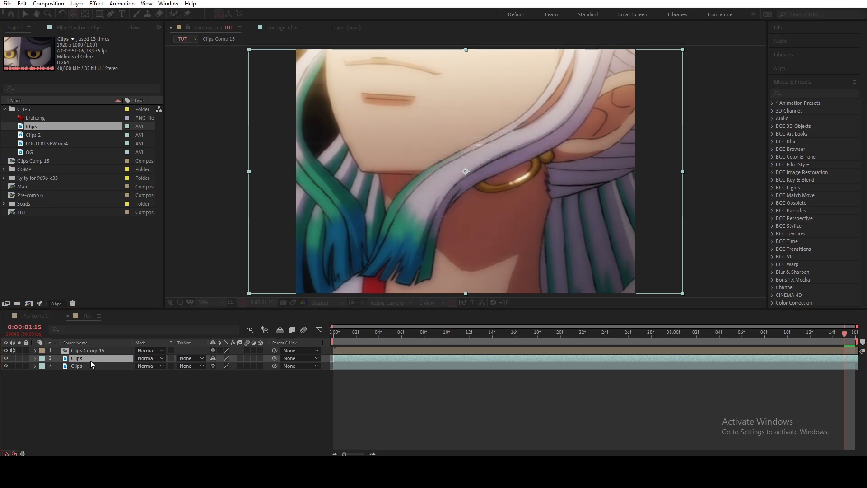
{"action": "left_click", "coordinate": [88, 367]}
{"action": "key", "text": "ctrl+shift+c"}
{"action": "key", "text": "Return"}
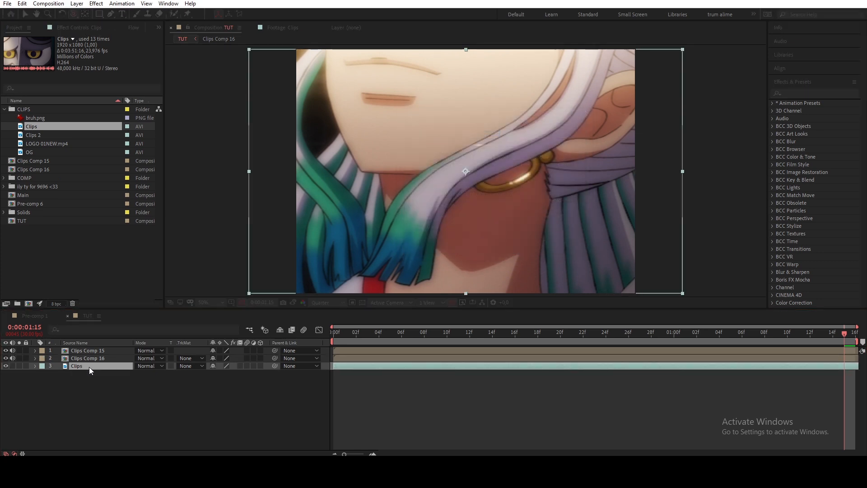
Apply the Twixtor Pro effect to the Clips Comp 15 layer
{"action": "left_click", "coordinate": [73, 351]}
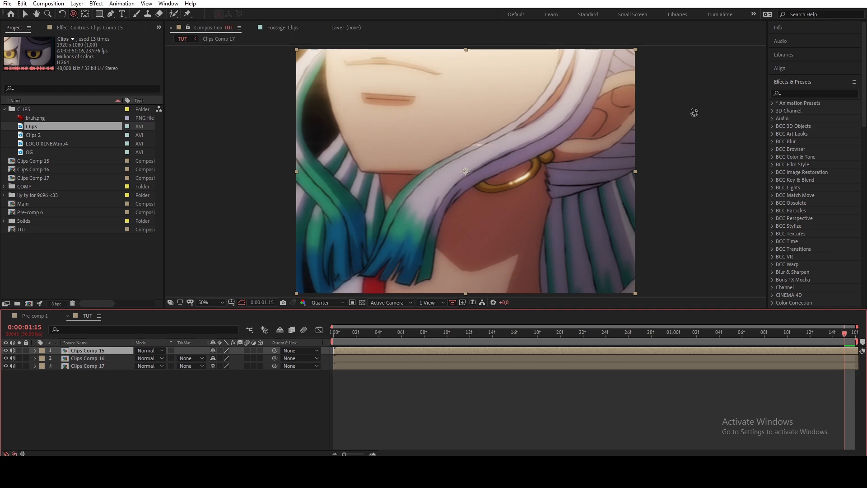
{"action": "left_click", "coordinate": [800, 93]}
{"action": "type", "text": "tw"}
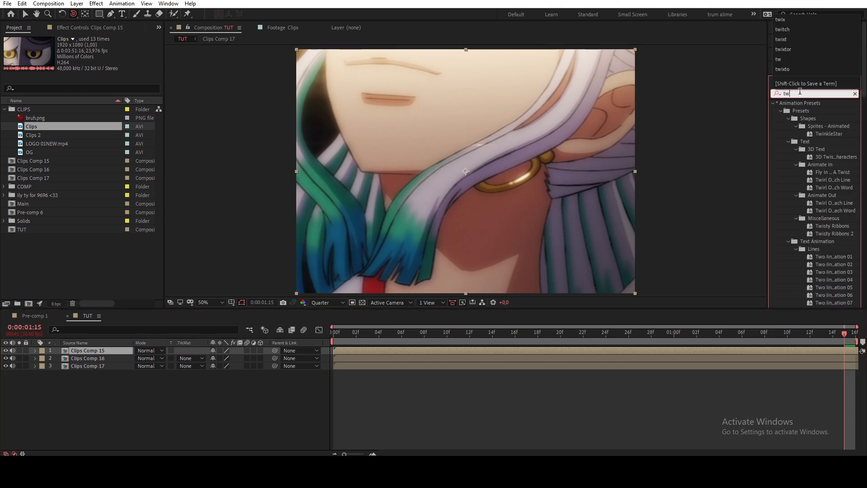
{"action": "type", "text": "ix"}
{"action": "left_click", "coordinate": [811, 195]}
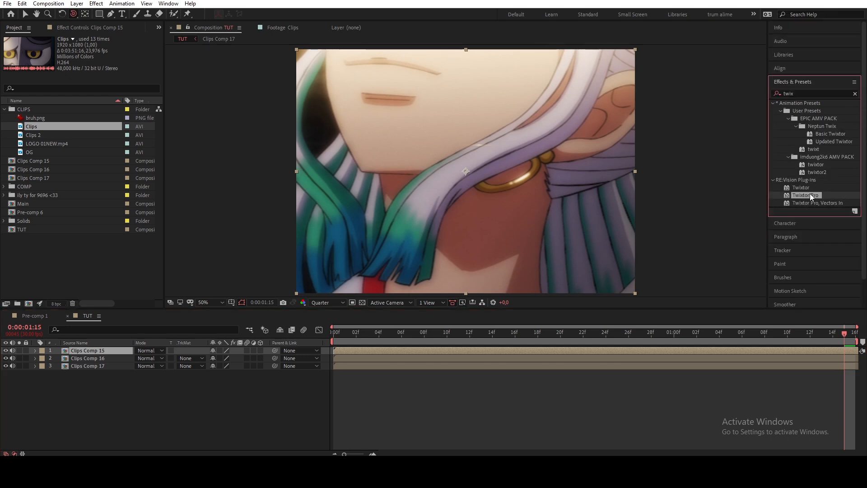
{"action": "double_click", "coordinate": [811, 196]}
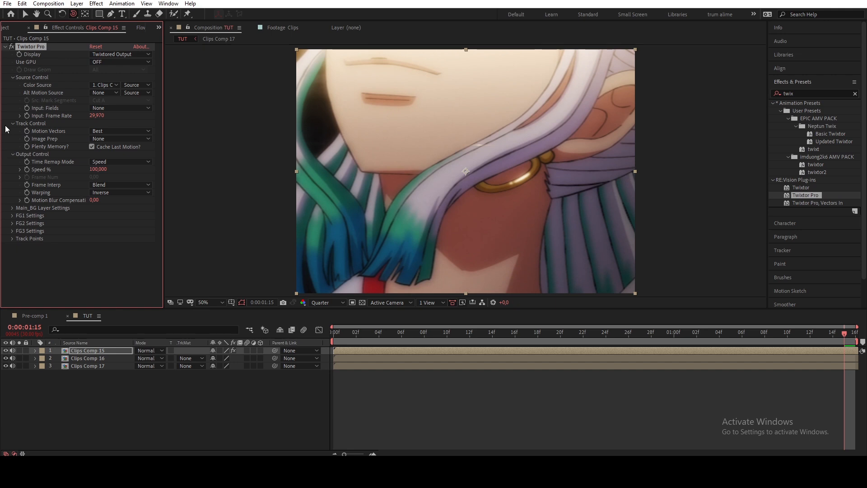
Set Twixtor Pro's input frame rate to 9 and its image prep to Contrast/Edge Enhance
{"action": "left_click", "coordinate": [99, 115]}
{"action": "type", "text": "9"}
{"action": "key", "text": "Return"}
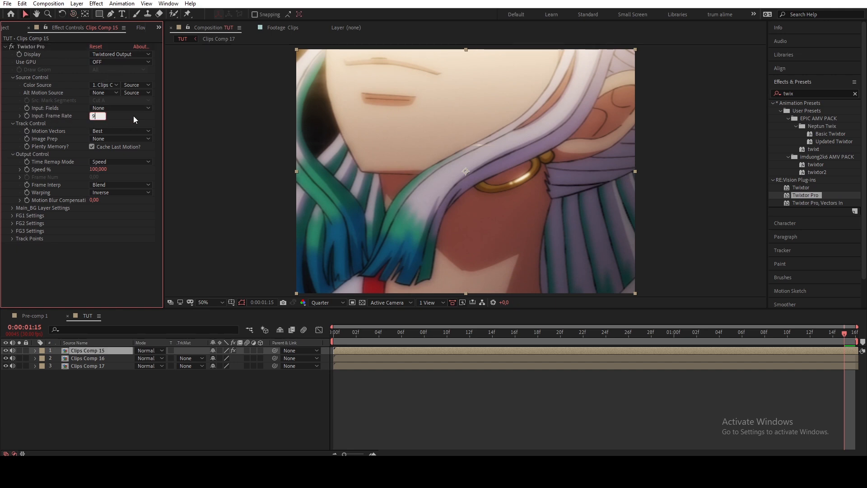
{"action": "left_click", "coordinate": [113, 139]}
{"action": "left_click", "coordinate": [109, 159]}
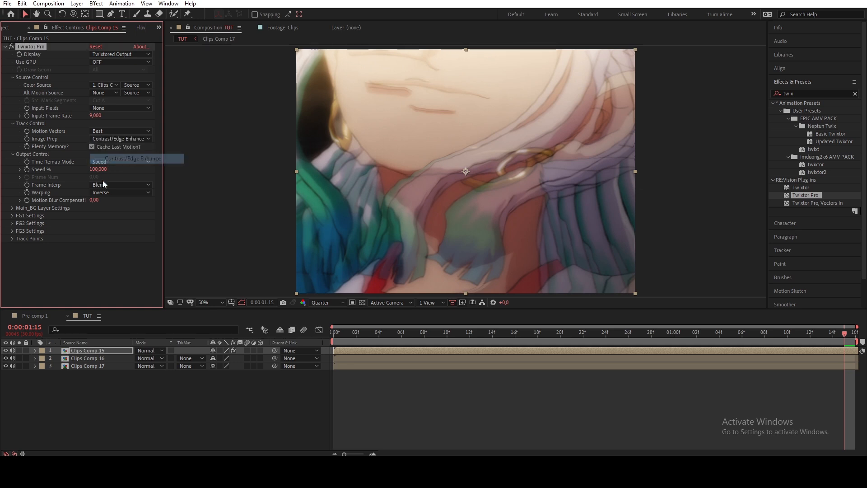
Set Twixtor Pro's speed to 30 % and its warping to Inverse w/ Smart Blend on Clips Comp 15
{"action": "left_click", "coordinate": [97, 169]}
{"action": "type", "text": "30"}
{"action": "key", "text": "Return"}
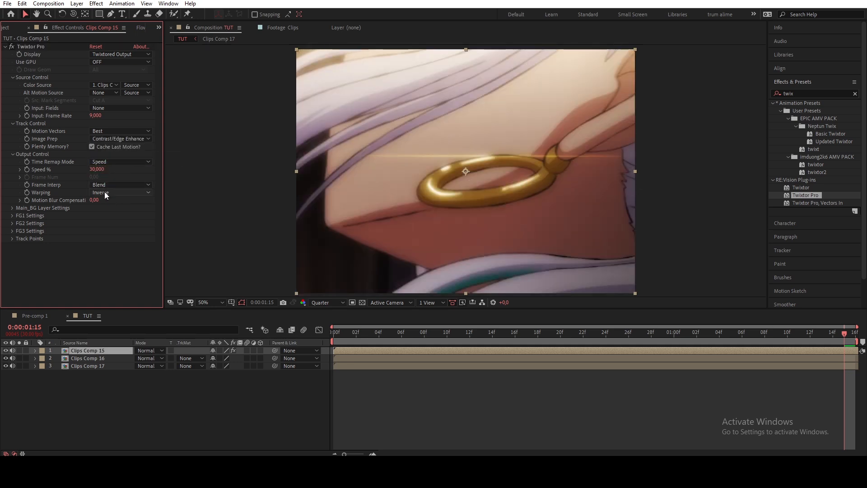
{"action": "left_click", "coordinate": [104, 191]}
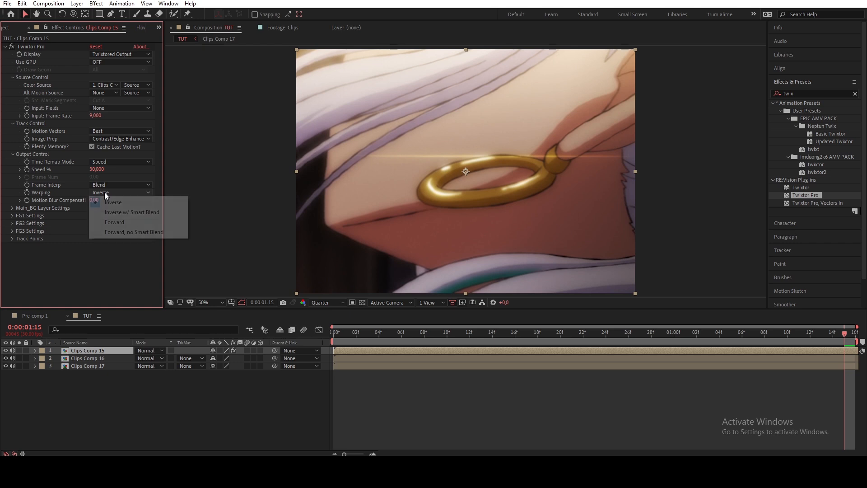
{"action": "left_click", "coordinate": [109, 215]}
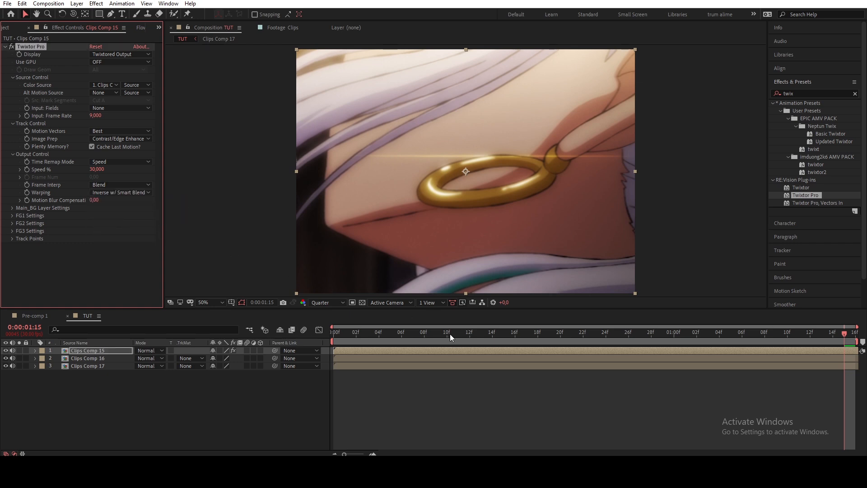
{"action": "left_click_drag", "start_coordinate": [446, 336], "coordinate": [844, 350]}
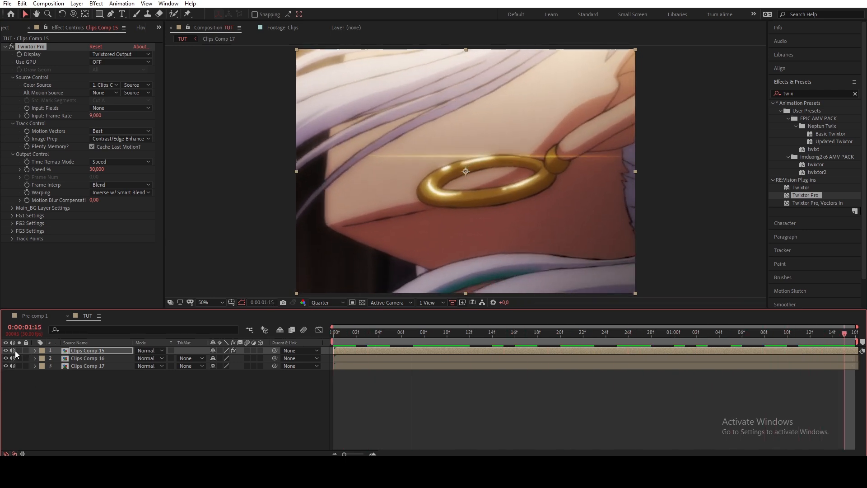
Copy the Twixtor Pro effect to Clips Comp 16 and set its color source to layer 2
{"action": "left_click", "coordinate": [31, 49]}
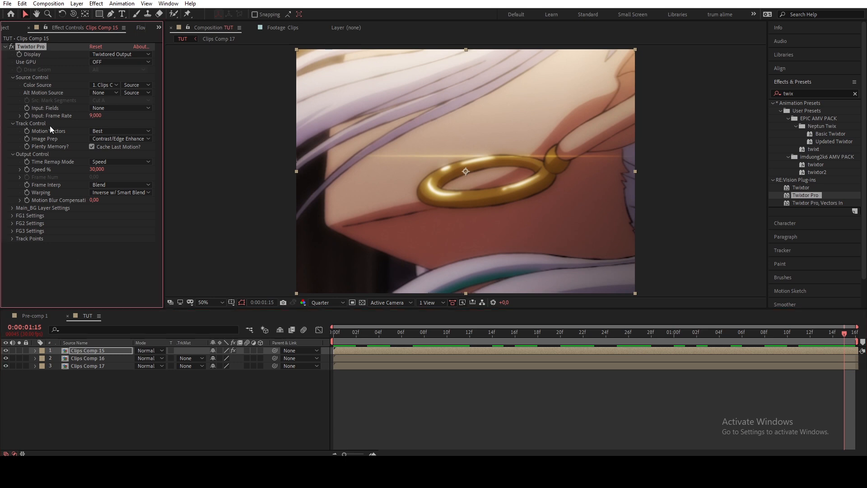
{"action": "left_click", "coordinate": [95, 355]}
{"action": "key", "text": "ctrl+v"}
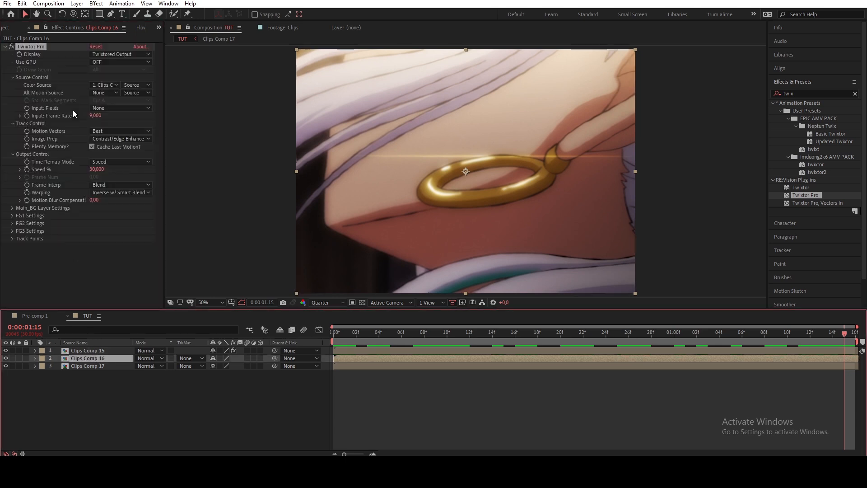
{"action": "left_click", "coordinate": [99, 93]}
{"action": "left_click", "coordinate": [108, 116]}
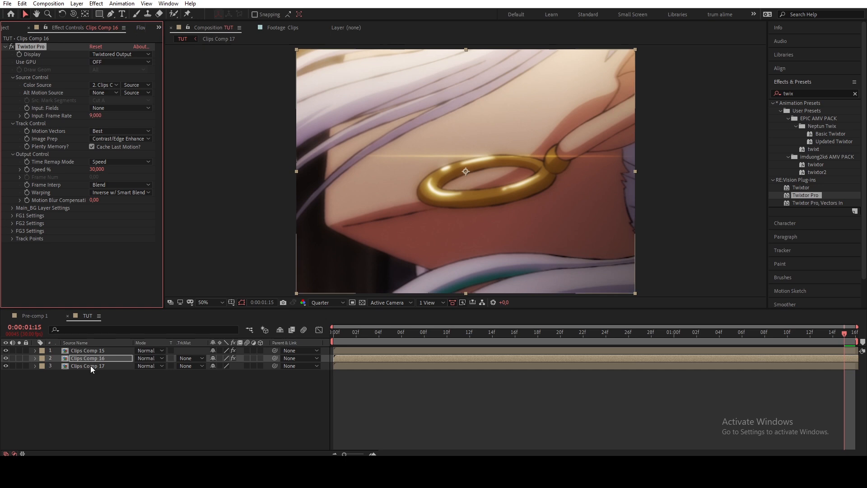
Paste the Twixtor Pro effect onto Clips Comp 17 and set its color source to layer 3
{"action": "left_click", "coordinate": [94, 365]}
{"action": "key", "text": "ctrl+v"}
{"action": "left_click", "coordinate": [107, 85]}
{"action": "left_click", "coordinate": [117, 128]}
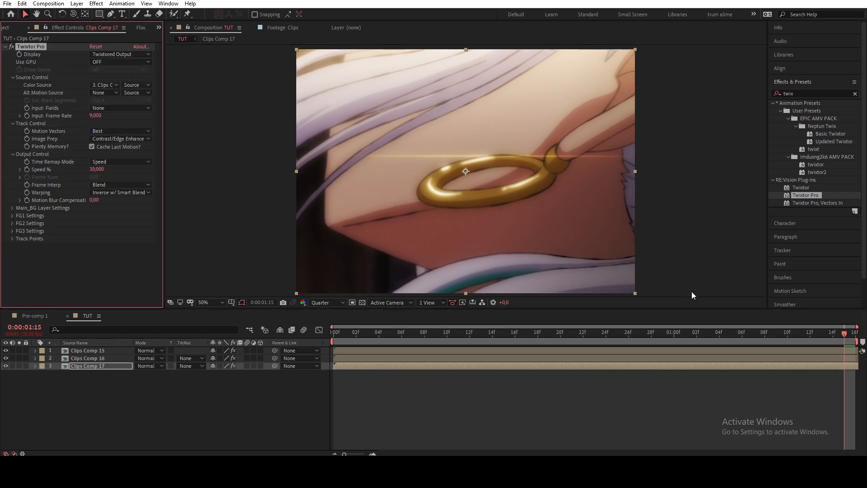
Return to the composition's start and enable motion blur and 3D for all three Clips Comp layers
{"action": "left_click_drag", "start_coordinate": [603, 336], "coordinate": [211, 330]}
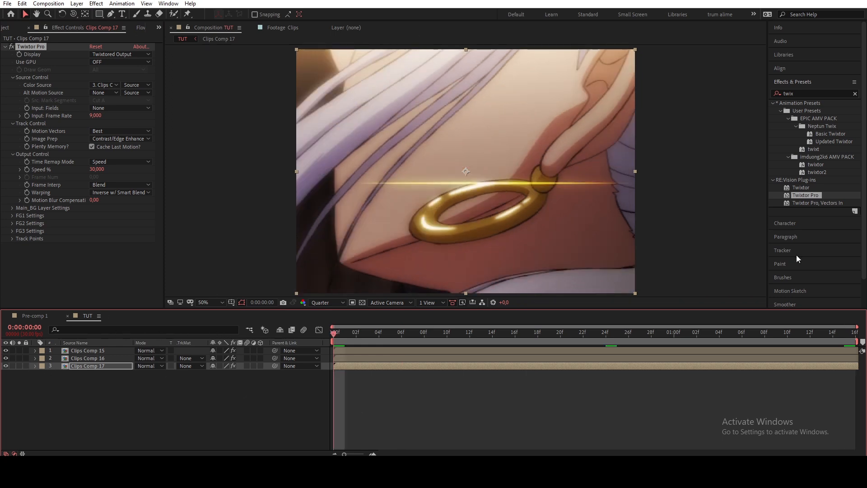
{"action": "left_click_drag", "start_coordinate": [260, 351], "coordinate": [247, 366]}
{"action": "left_click", "coordinate": [304, 330]}
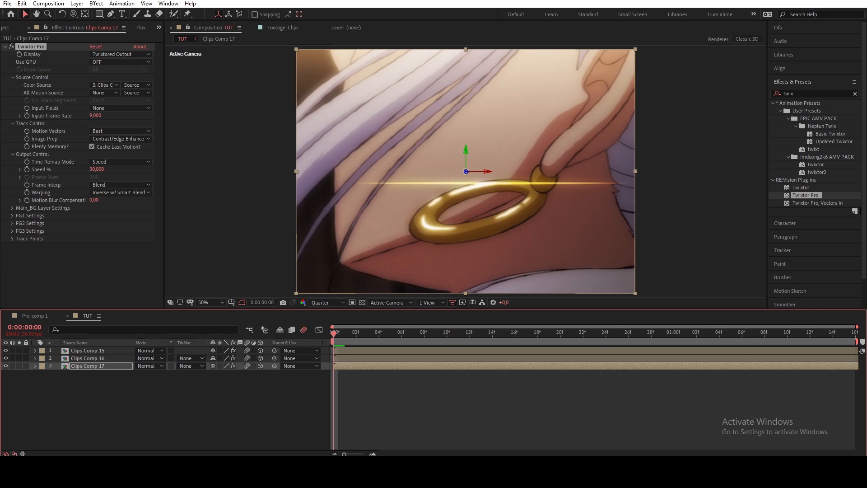
Add a two-node camera to the TUT composition, keeping the Custom preset and the 44,80 mm focal length
{"action": "left_click", "coordinate": [151, 407]}
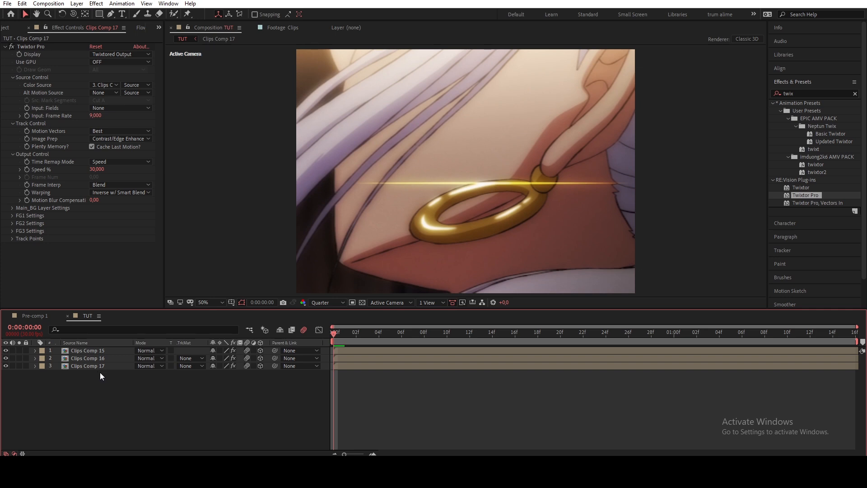
{"action": "right_click", "coordinate": [119, 394]}
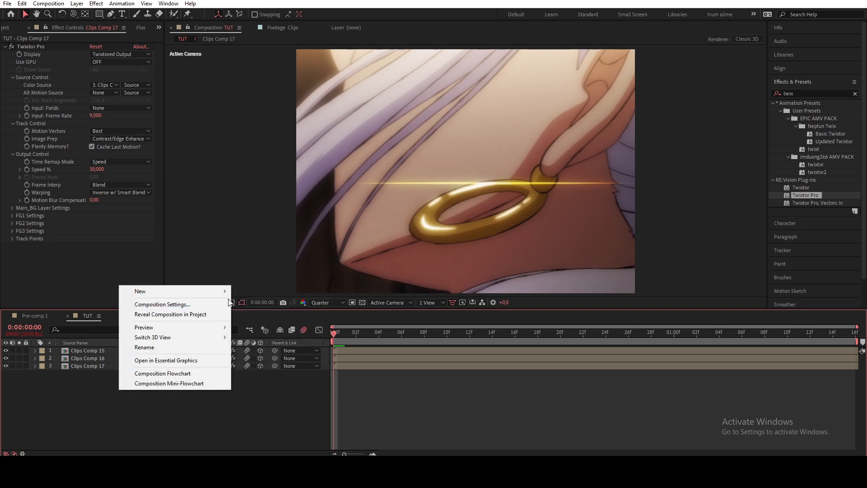
{"action": "mouse_move", "coordinate": [225, 292]}
{"action": "left_click", "coordinate": [246, 331]}
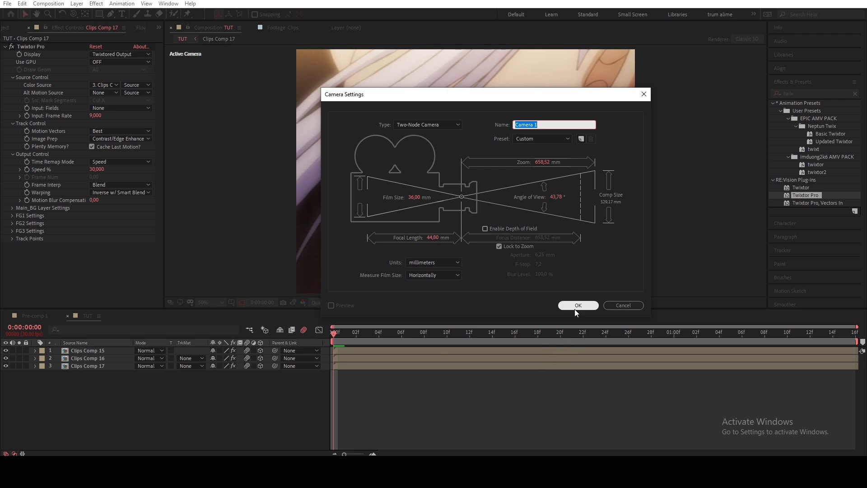
{"action": "left_click", "coordinate": [575, 308]}
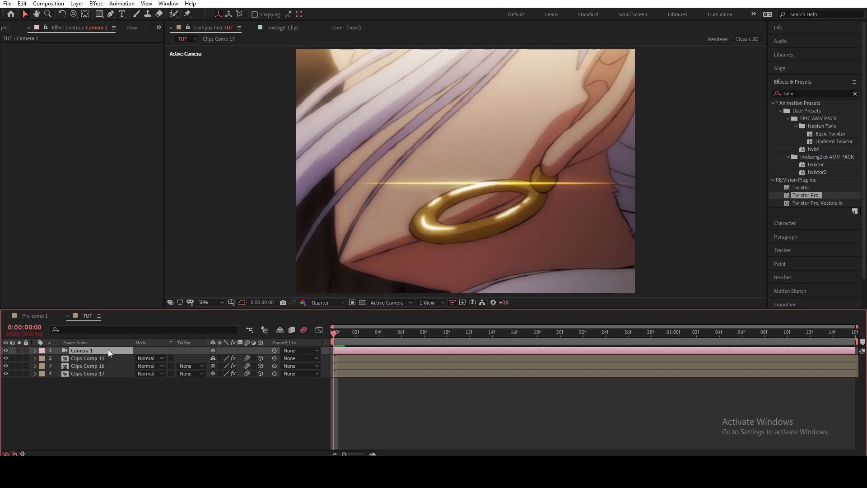
Add two null objects with 3D enabled, parenting the camera to the lower null and the lower null to the upper one
{"action": "key", "text": "ctrl+alt+shift+y"}
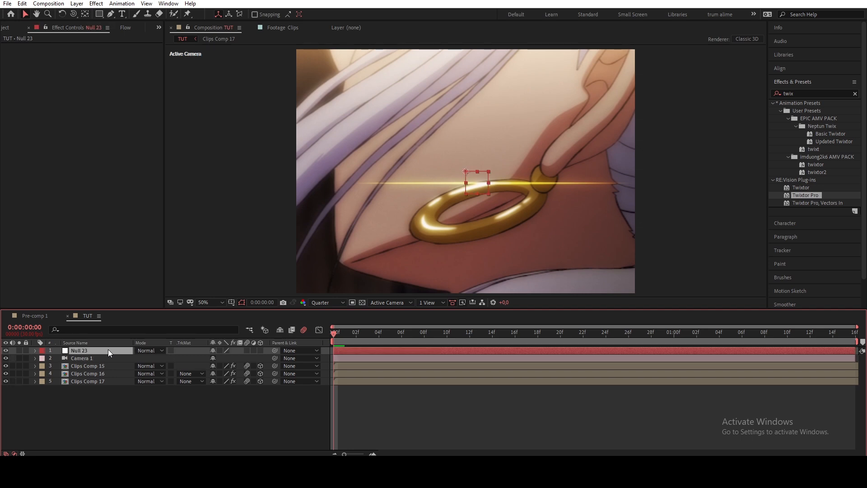
{"action": "key", "text": "ctrl+alt+shift+y"}
{"action": "left_click_drag", "start_coordinate": [260, 351], "coordinate": [101, 359]}
{"action": "left_click", "coordinate": [85, 365]}
{"action": "left_click", "coordinate": [100, 359]}
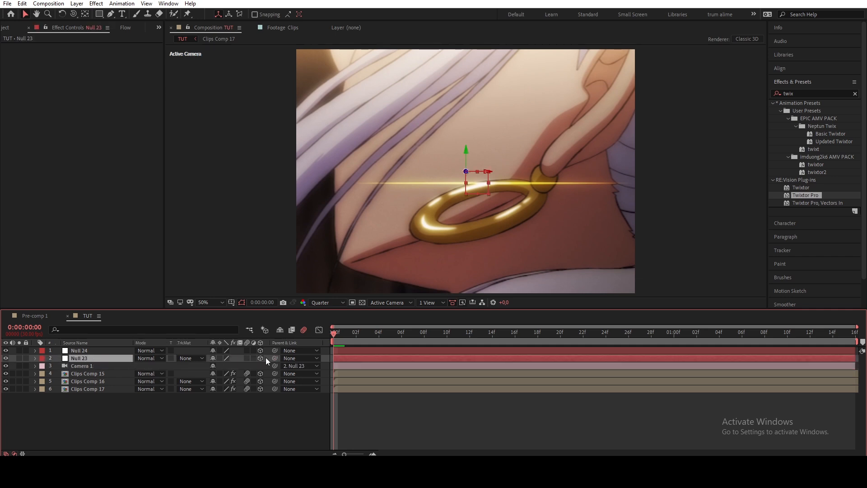
{"action": "left_click_drag", "start_coordinate": [276, 359], "coordinate": [99, 353]}
{"action": "left_click", "coordinate": [496, 423]}
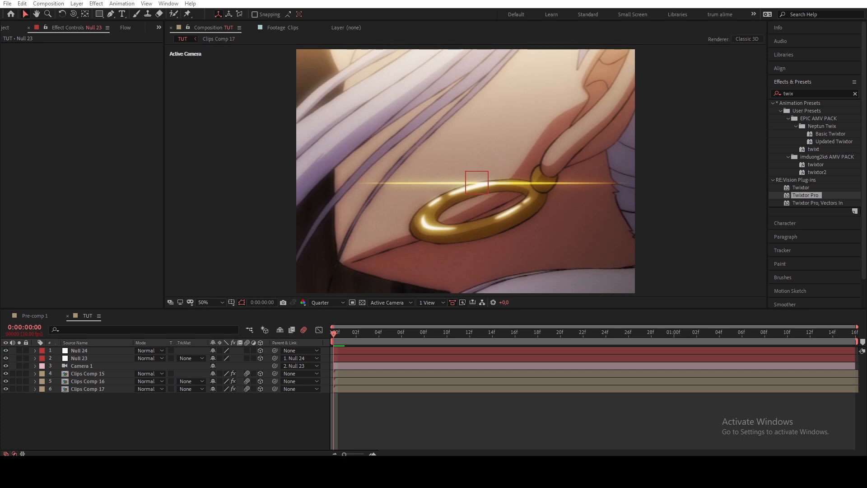
Pull the camera back by setting the Z position of Null 23 to -3839
{"action": "left_click", "coordinate": [96, 360]}
{"action": "key", "text": "p"}
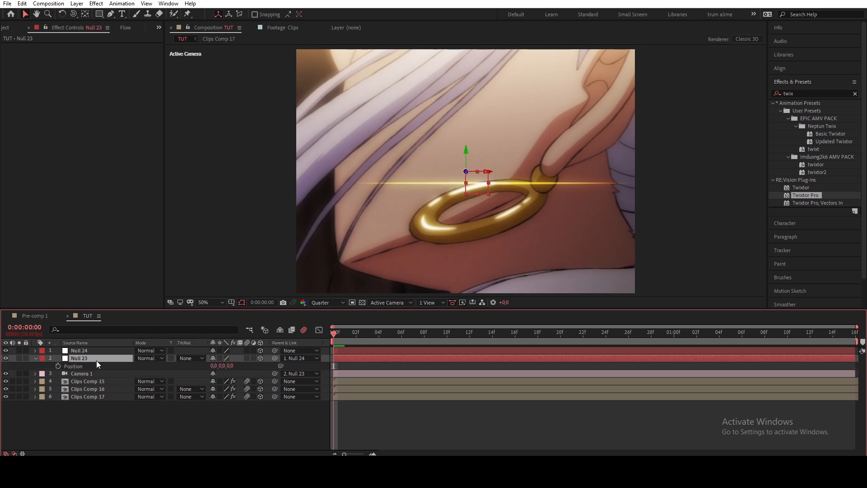
{"action": "left_click_drag", "start_coordinate": [231, 365], "coordinate": [95, 370]}
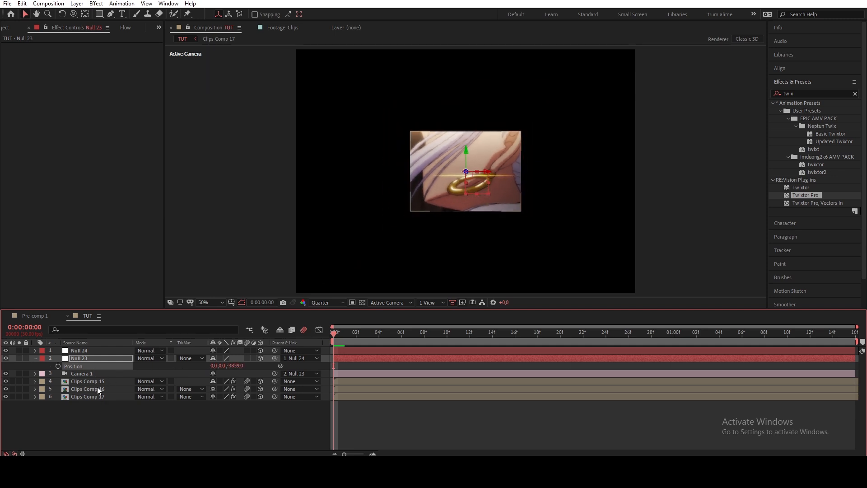
Hide Clips Comp 15 and reveal the rotation properties of Clips Comp 16
{"action": "left_click", "coordinate": [99, 390]}
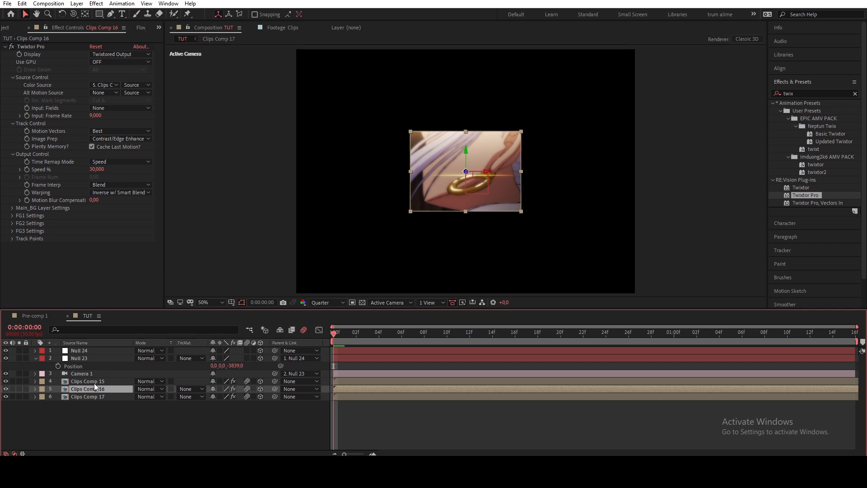
{"action": "left_click", "coordinate": [5, 382]}
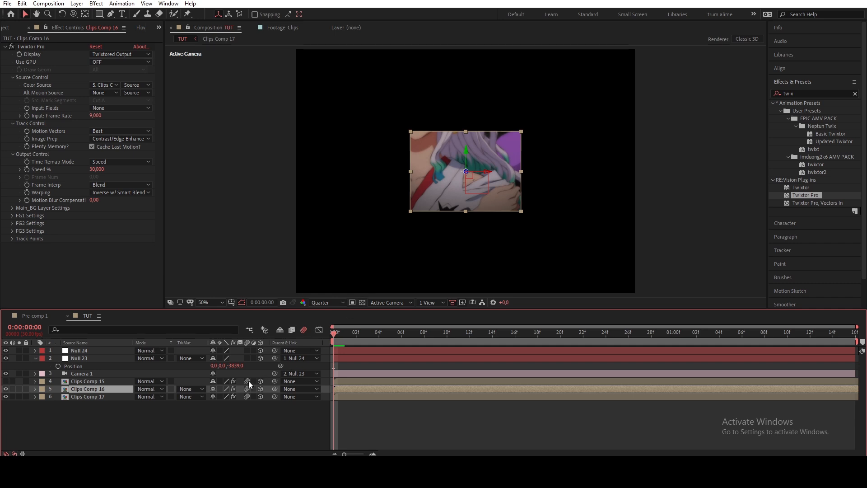
{"action": "key", "text": "r"}
Switch to Pre-comp 1, collapse the properties of all its layers, and view the frame at 0:00:06:15
{"action": "left_click", "coordinate": [35, 316]}
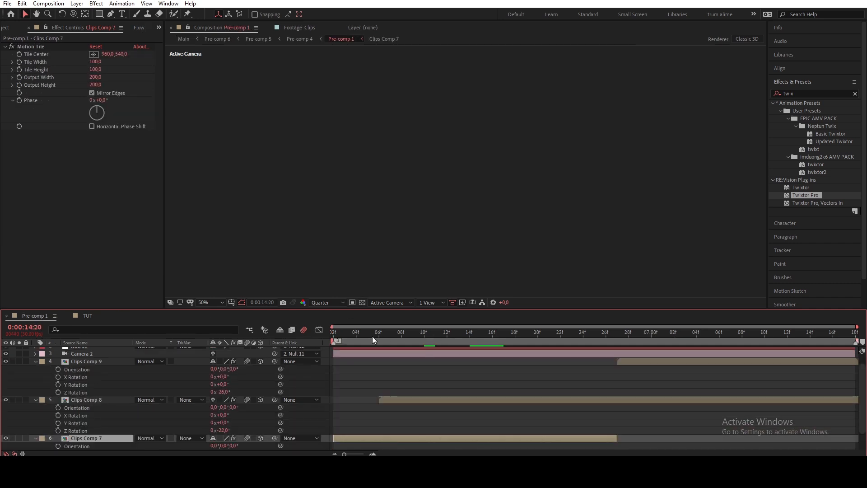
{"action": "left_click", "coordinate": [35, 361]}
{"action": "left_click", "coordinate": [36, 370]}
{"action": "scroll", "coordinate": [34, 375], "scroll_direction": "down", "scroll_amount": 2}
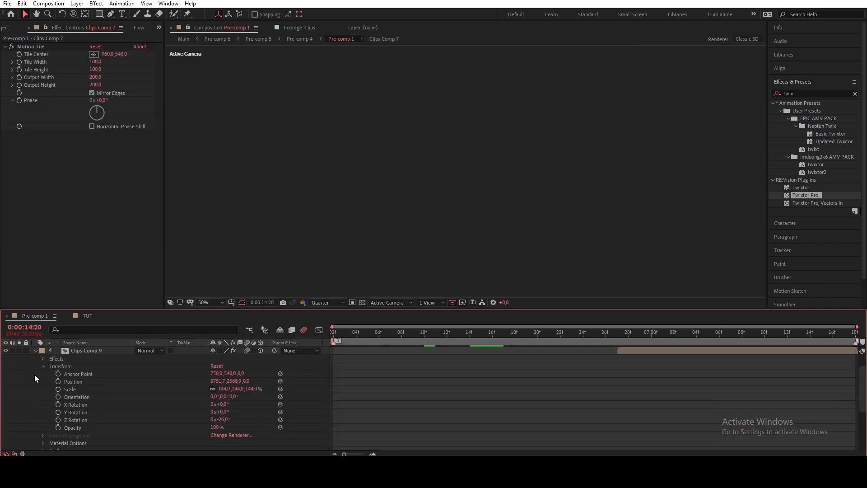
{"action": "key", "text": "ctrl+a"}
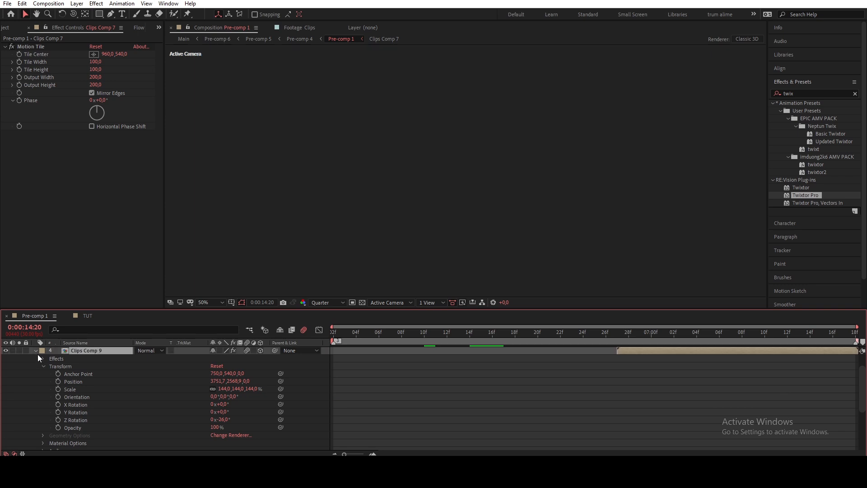
{"action": "key", "text": "u"}
{"action": "left_click", "coordinate": [493, 418]}
{"action": "left_click_drag", "start_coordinate": [387, 341], "coordinate": [482, 348]}
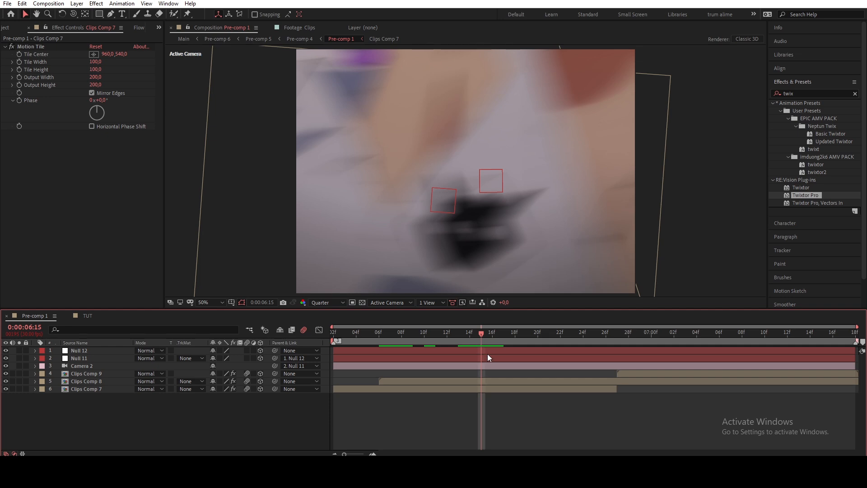
Turn off motion blur in Pre-comp 1 and examine where Clips Comp 7 and Clips Comp 8 meet, comparing with blur on and off
{"action": "left_click", "coordinate": [303, 331]}
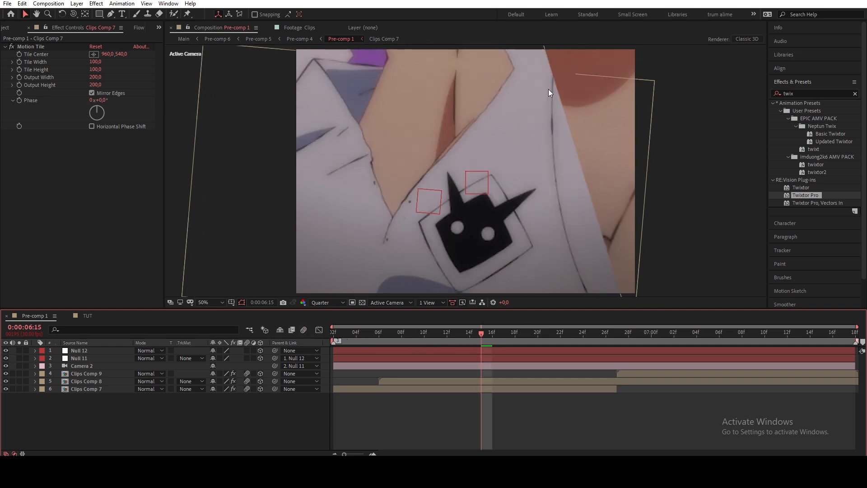
{"action": "left_click", "coordinate": [566, 72]}
{"action": "left_click", "coordinate": [566, 123]}
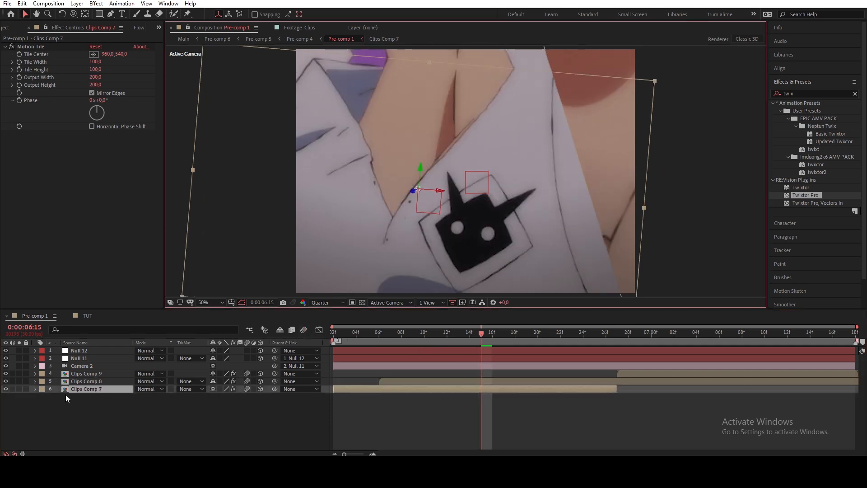
{"action": "left_click", "coordinate": [88, 381]}
{"action": "left_click", "coordinate": [91, 388]}
{"action": "left_click", "coordinate": [92, 382]}
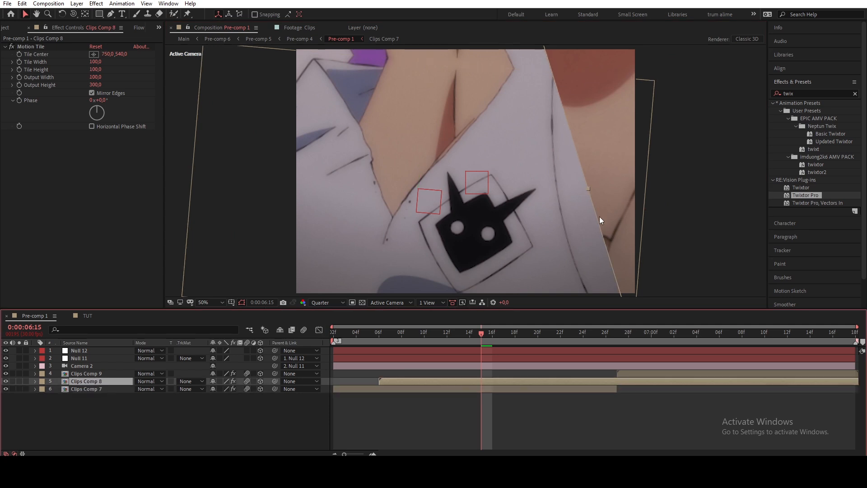
{"action": "left_click", "coordinate": [303, 330]}
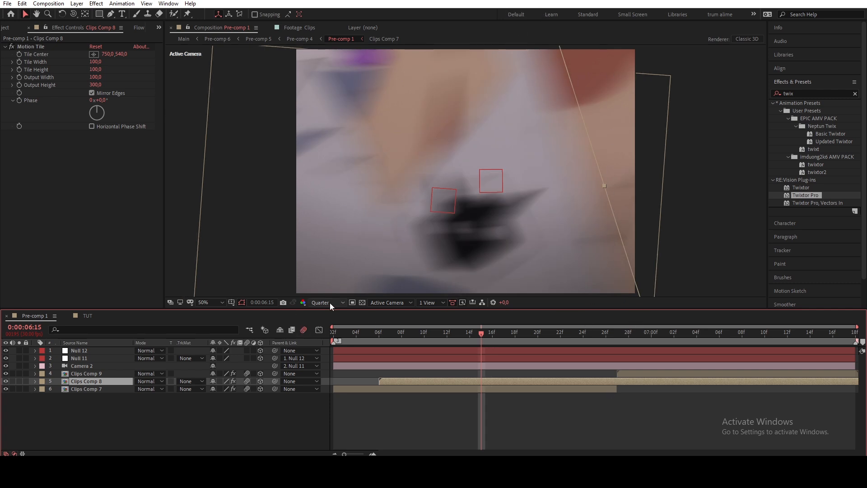
{"action": "left_click", "coordinate": [303, 330]}
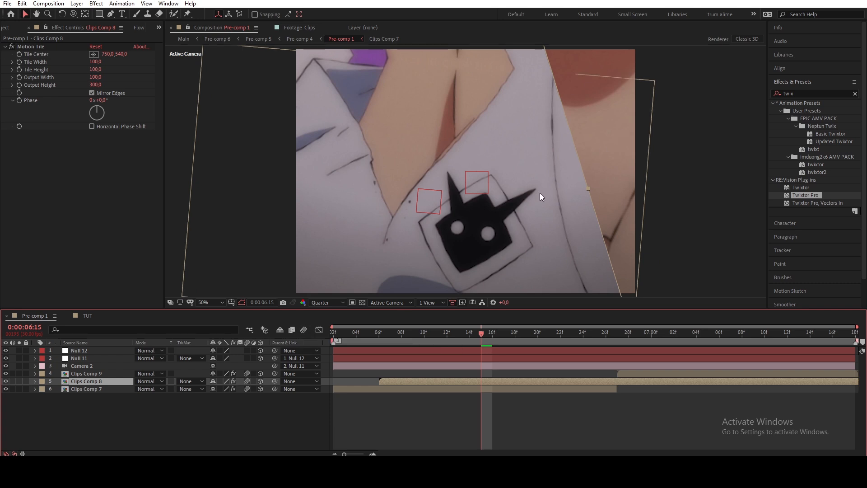
Set Camera 2's Z position to -5080 in Pre-comp 1 and view the clip layout at 0:00:07:00
{"action": "left_click", "coordinate": [102, 350]}
{"action": "left_click", "coordinate": [99, 366]}
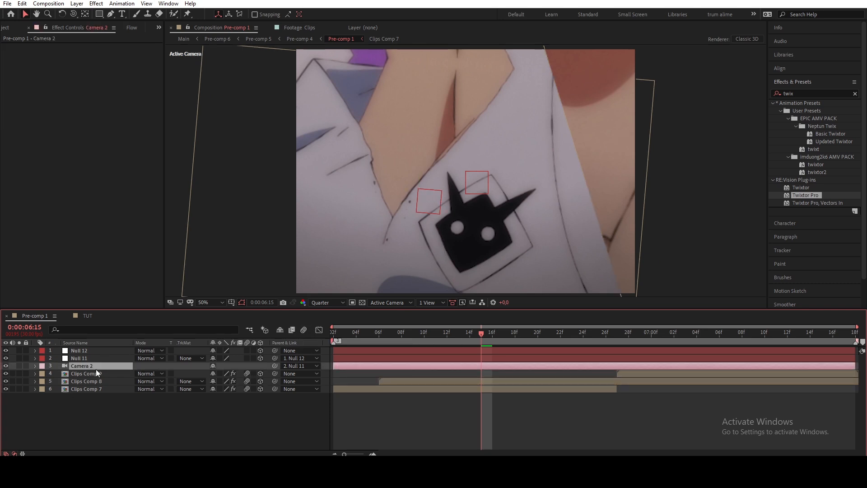
{"action": "key", "text": "p"}
{"action": "left_click_drag", "start_coordinate": [233, 375], "coordinate": [104, 379]}
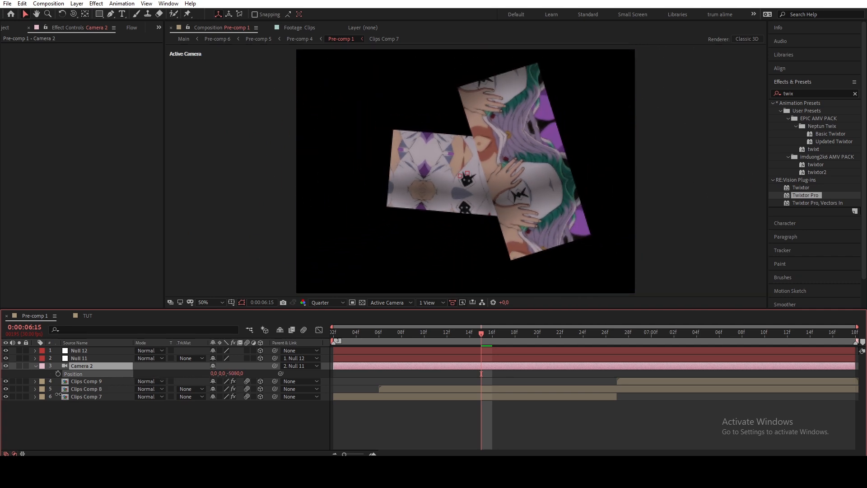
{"action": "left_click", "coordinate": [488, 97]}
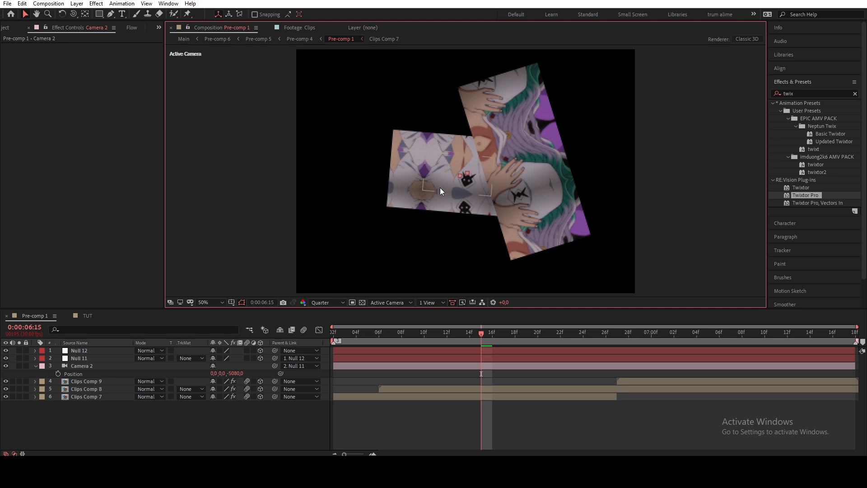
{"action": "left_click_drag", "start_coordinate": [620, 333], "coordinate": [651, 336]}
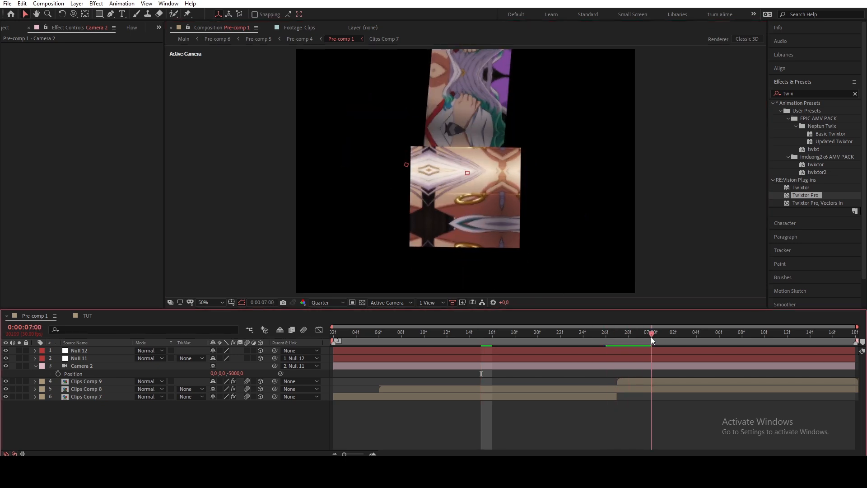
{"action": "left_click", "coordinate": [465, 172]}
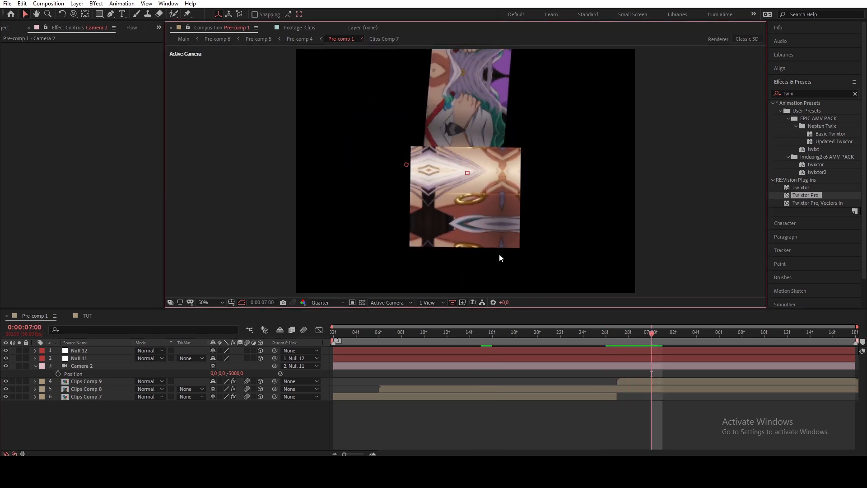
Return to the TUT composition and set the Z rotation of Clips Comp 16 to -22°
{"action": "left_click", "coordinate": [88, 316]}
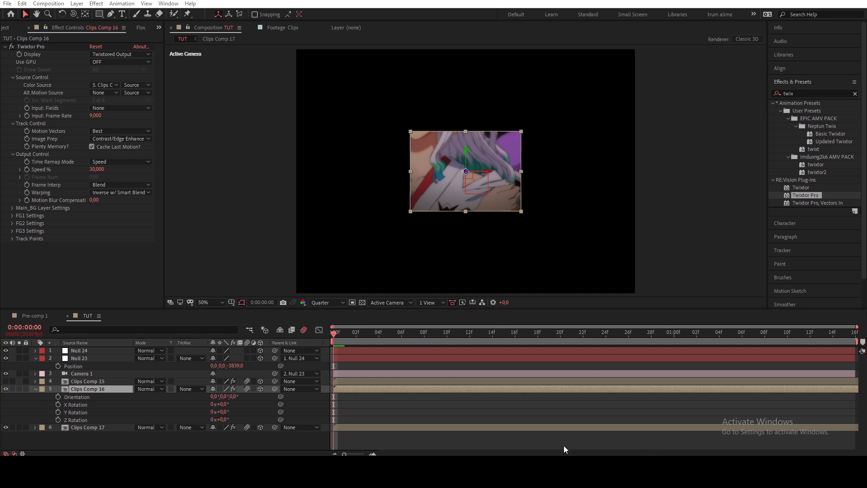
{"action": "left_click_drag", "start_coordinate": [221, 420], "coordinate": [212, 421]}
{"action": "left_click", "coordinate": [223, 419]}
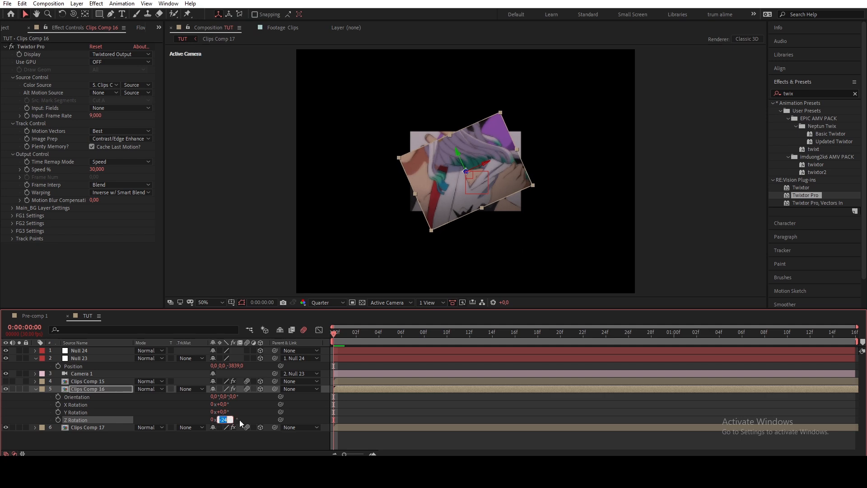
{"action": "type", "text": "-2"}
{"action": "key", "text": "Return"}
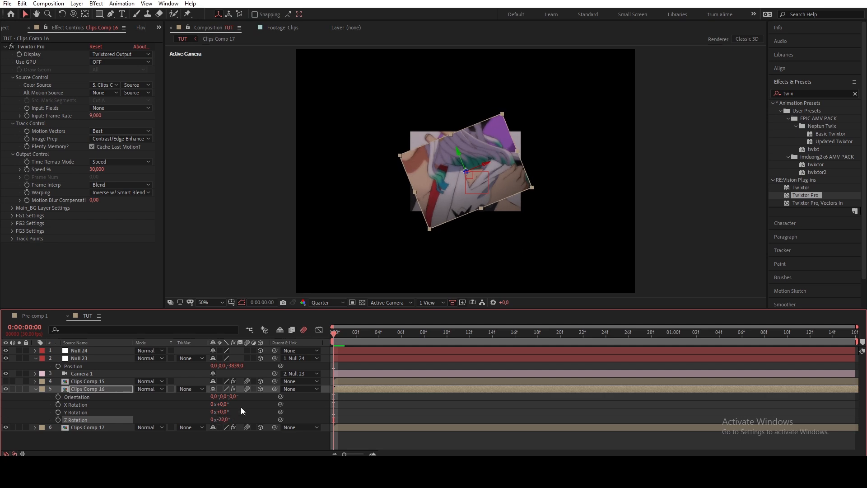
Move Clips Comp 16 up and to the right of Clips Comp 17, to about 2557,3, 264,9, 0
{"action": "left_click_drag", "start_coordinate": [429, 177], "coordinate": [514, 156]}
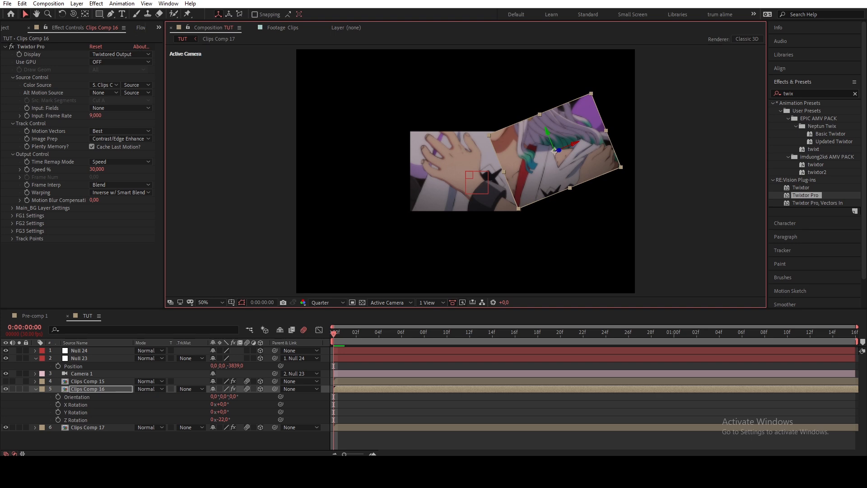
{"action": "left_click", "coordinate": [118, 389]}
{"action": "key", "text": "p"}
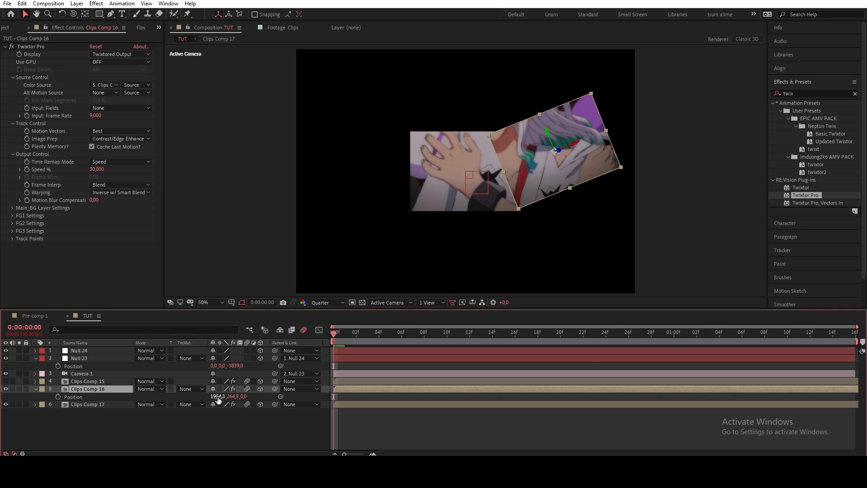
{"action": "left_click_drag", "start_coordinate": [218, 399], "coordinate": [496, 403]}
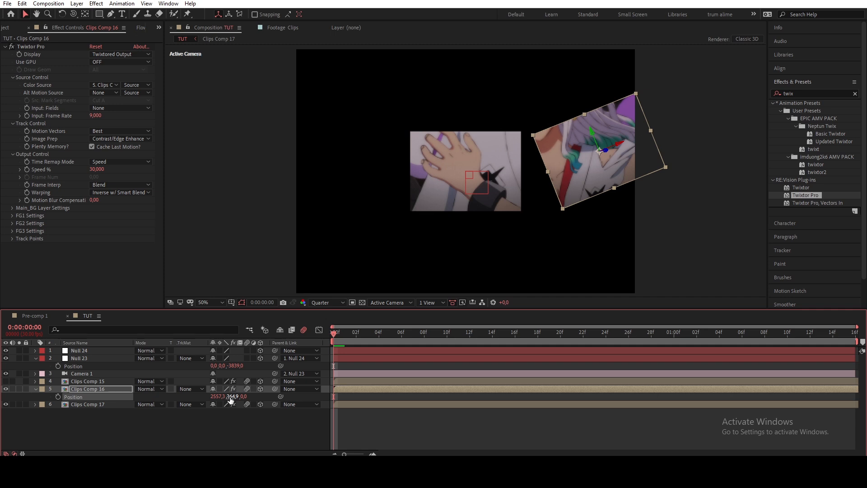
Scale Clips Comp 16 uniformly to 157 % and reveal its position property
{"action": "key", "text": "s"}
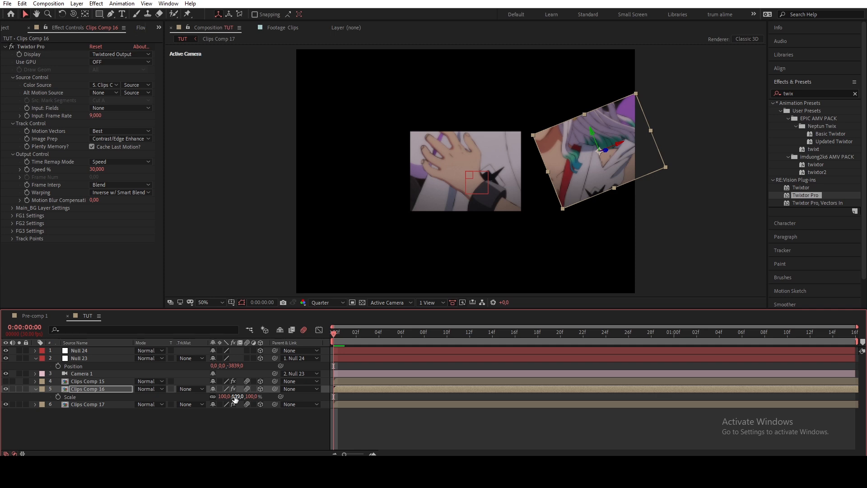
{"action": "left_click_drag", "start_coordinate": [236, 398], "coordinate": [259, 394]}
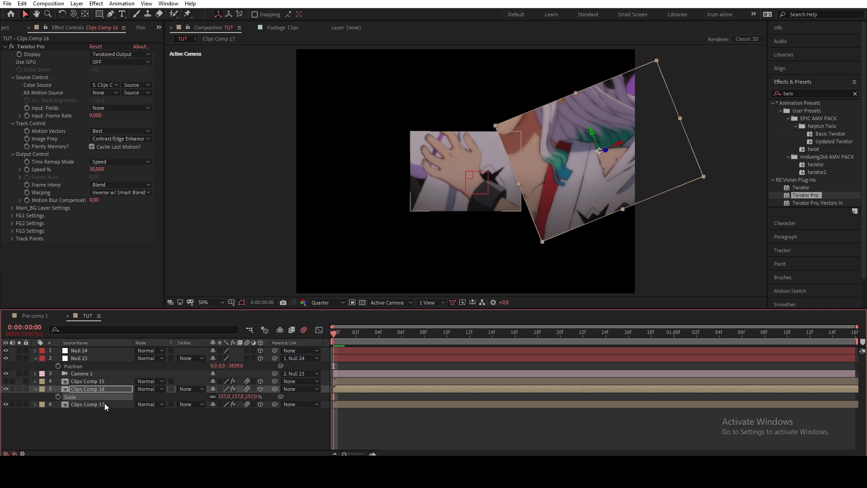
{"action": "key", "text": "r"}
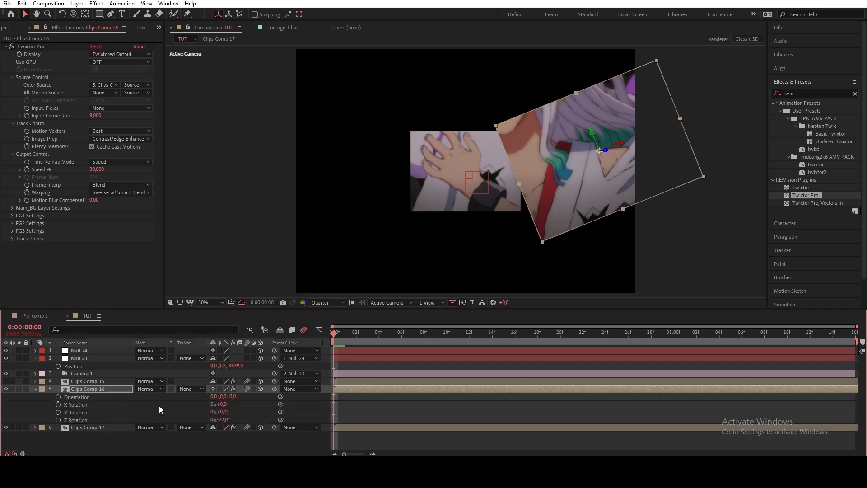
{"action": "key", "text": "p"}
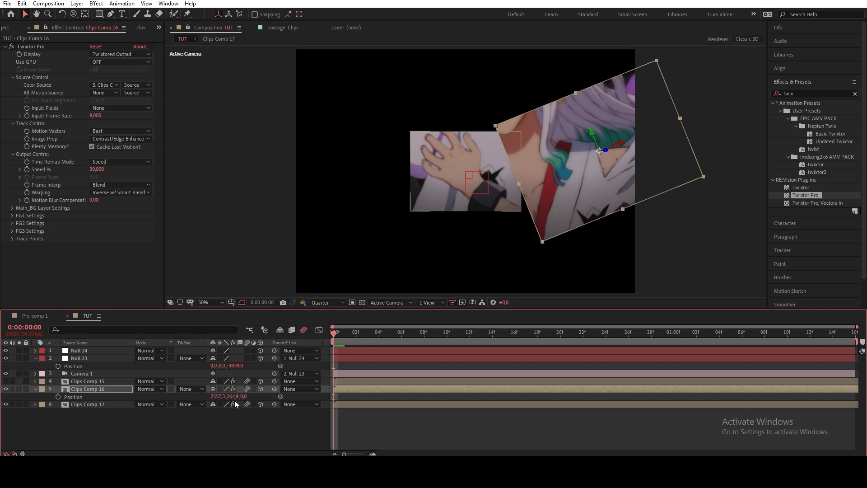
Raise Clips Comp 16 to a Y position of 42,9, keeping its X position at 2557,3
{"action": "left_click_drag", "start_coordinate": [234, 400], "coordinate": [132, 400]}
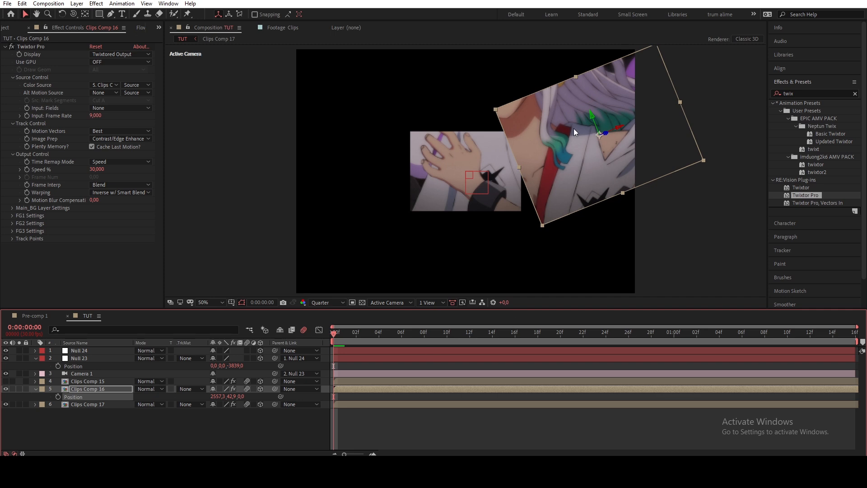
{"action": "left_click", "coordinate": [474, 168]}
{"action": "left_click", "coordinate": [594, 165]}
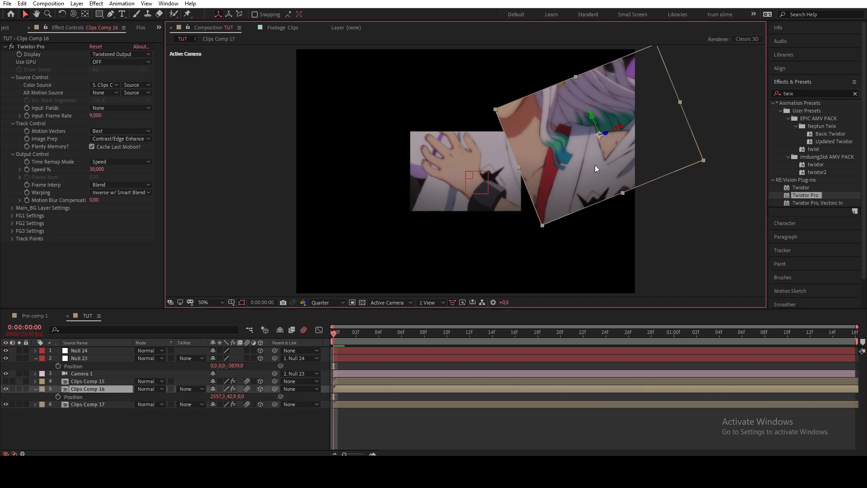
Check the clip layout in Pre-comp 1 at 0:00:06:14 and the Motion Tile settings of Clips Comp 7
{"action": "left_click", "coordinate": [443, 177]}
{"action": "left_click", "coordinate": [36, 315]}
{"action": "left_click_drag", "start_coordinate": [553, 333], "coordinate": [469, 338]}
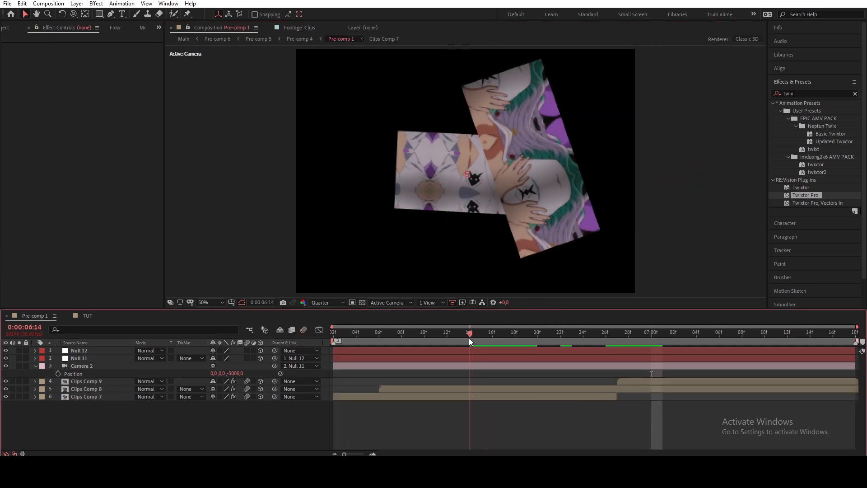
{"action": "left_click", "coordinate": [442, 397]}
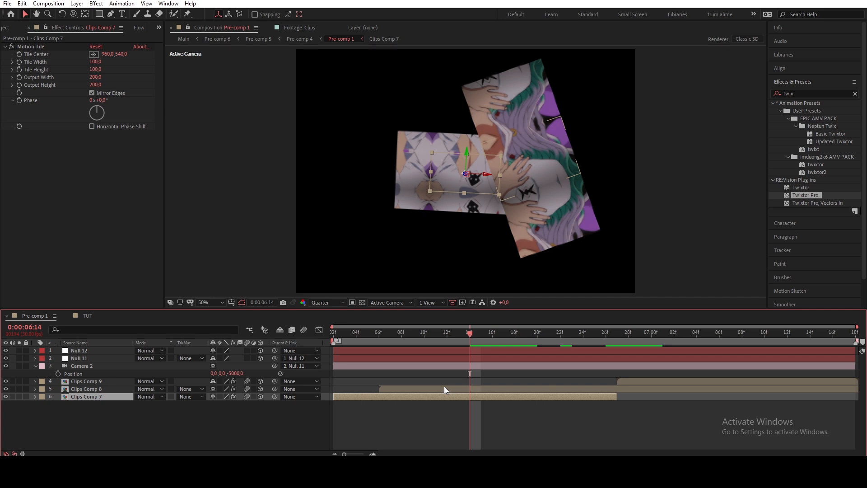
Return to the TUT composition and shift Clips Comp 16 left to an X position of 2361,7, overlapping Clips Comp 17
{"action": "left_click", "coordinate": [85, 315]}
{"action": "left_click_drag", "start_coordinate": [573, 177], "coordinate": [557, 177]}
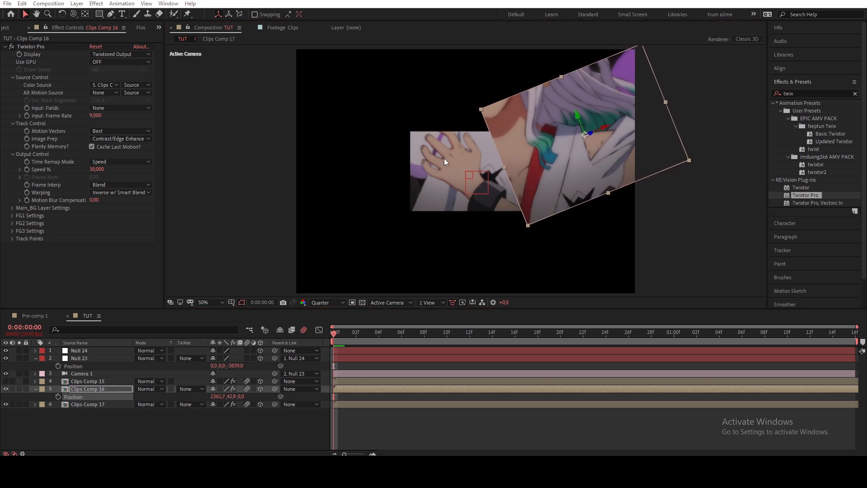
Apply the Motion Tile effect to Clips Comp 16 and collapse its Twixtor Pro settings
{"action": "left_click", "coordinate": [805, 92]}
{"action": "type", "text": "motion"}
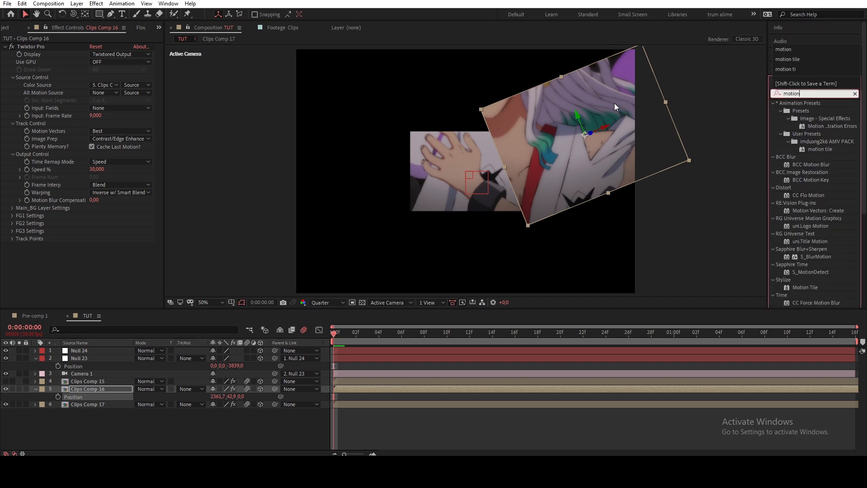
{"action": "double_click", "coordinate": [806, 288]}
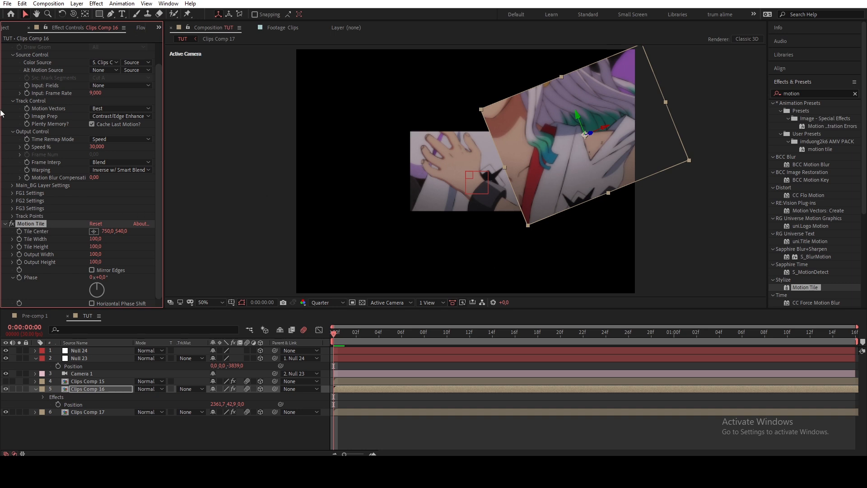
{"action": "scroll", "coordinate": [10, 109], "scroll_direction": "up", "scroll_amount": 2}
{"action": "left_click", "coordinate": [6, 48]}
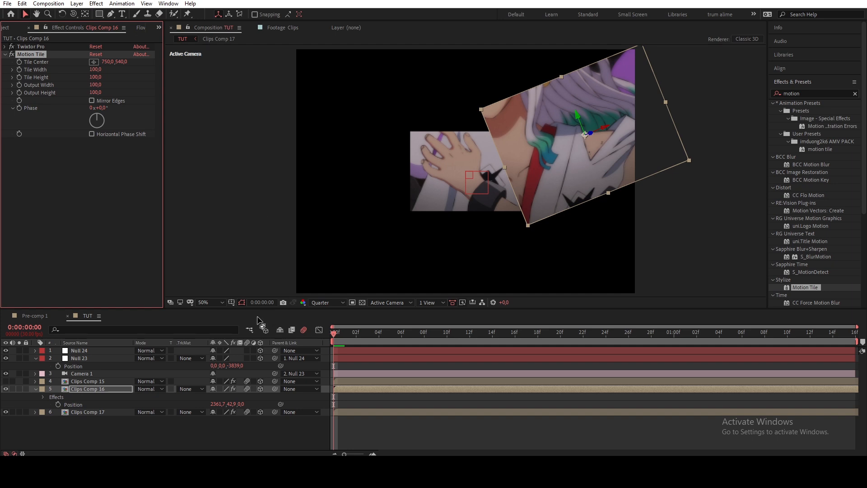
Bring the camera close to the clips by trying a Z position of -800 for Null 23, and set it to 0
{"action": "left_click", "coordinate": [232, 365]}
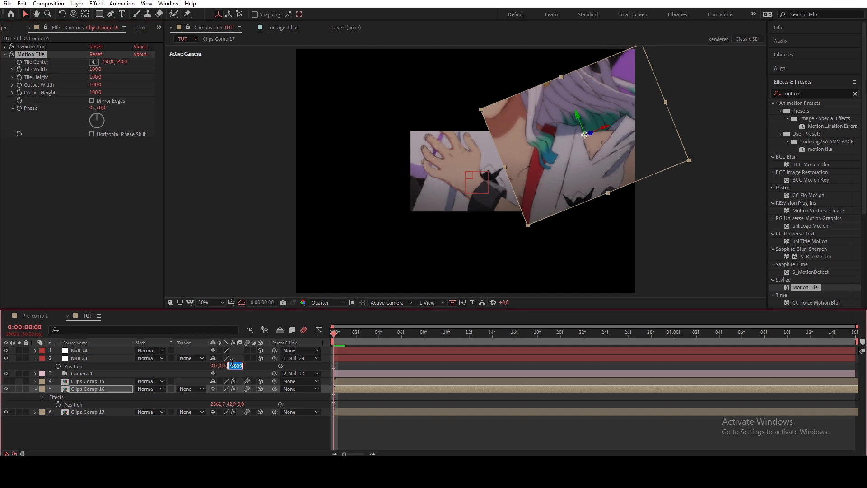
{"action": "type", "text": "-800"}
{"action": "key", "text": "Return"}
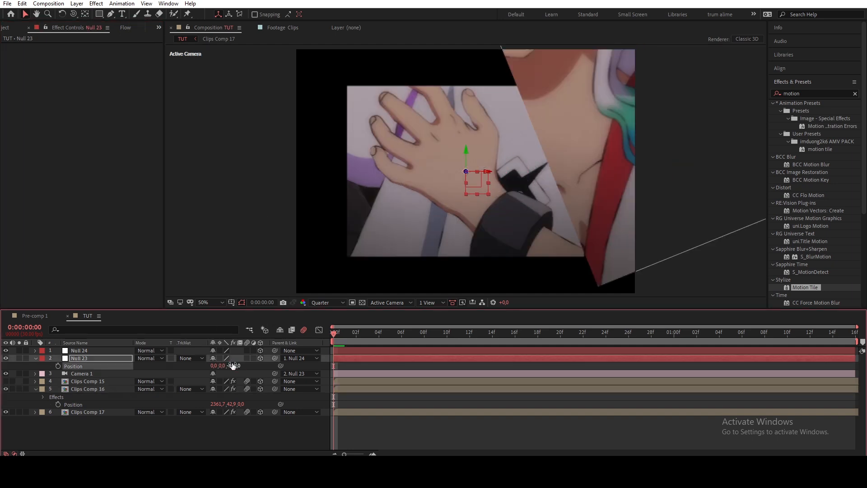
{"action": "left_click", "coordinate": [233, 365]}
{"action": "type", "text": "0"}
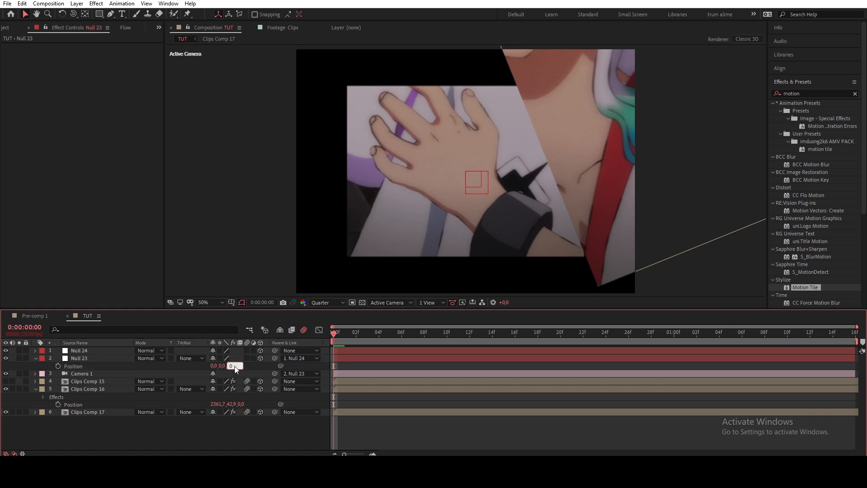
{"action": "key", "text": "Return"}
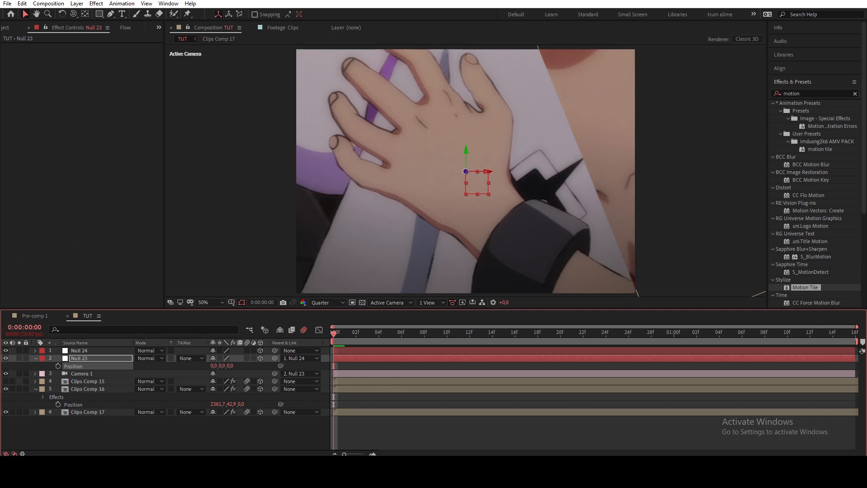
Add a position keyframe to Null 23 at 0:00:00:06
{"action": "left_click_drag", "start_coordinate": [343, 332], "coordinate": [424, 333]}
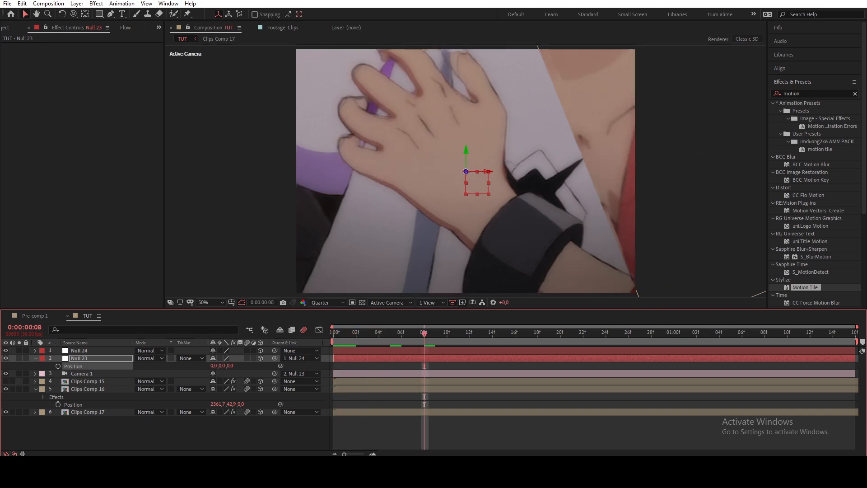
{"action": "left_click", "coordinate": [402, 333]}
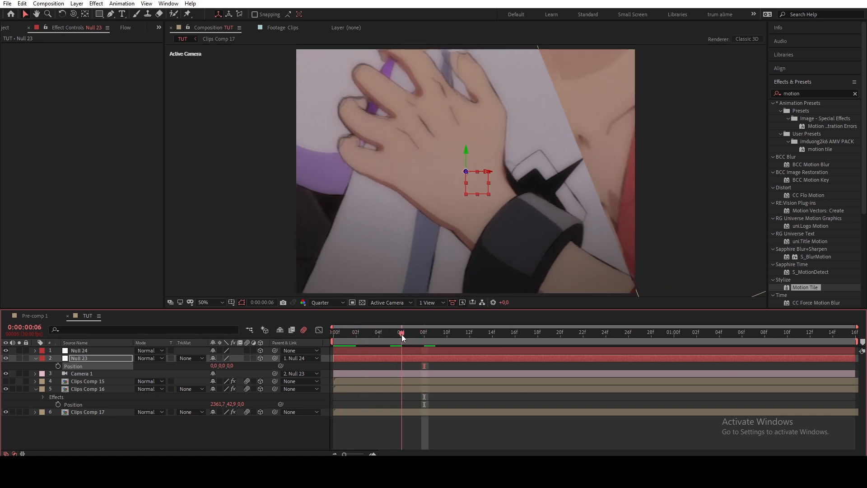
{"action": "left_click", "coordinate": [57, 365]}
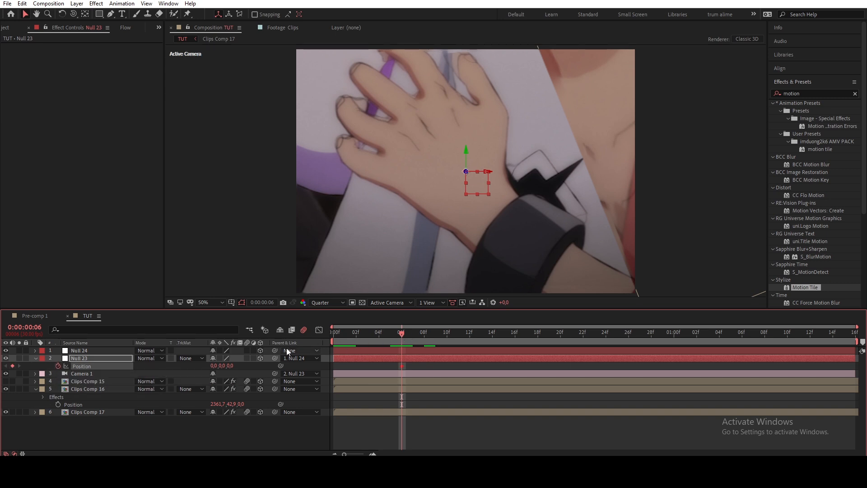
Try a Null 23 position of -371, 0, 108 at frame 6 to shift the camera past the edge of Clips Comp 17
{"action": "mouse_move", "coordinate": [230, 365]}
{"action": "left_mouse_down"}
{"action": "mouse_move", "coordinate": [284, 366]}
{"action": "mouse_move", "coordinate": [232, 366]}
{"action": "left_mouse_up"}
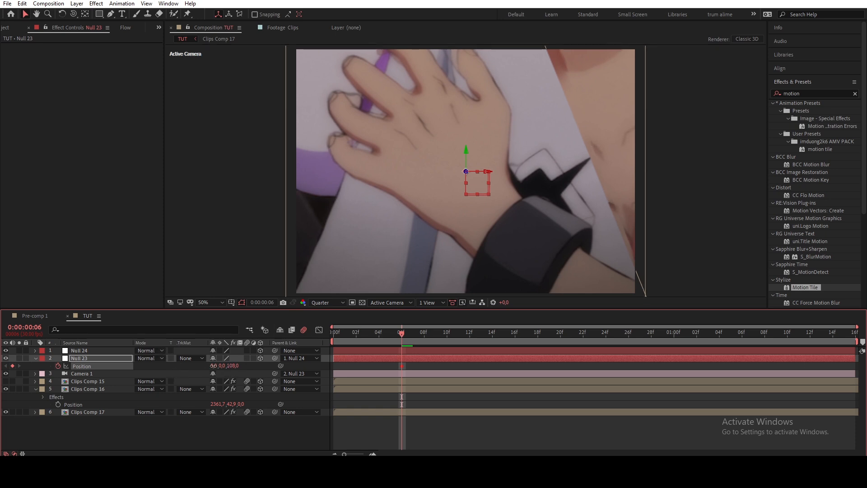
{"action": "left_click_drag", "start_coordinate": [214, 365], "coordinate": [40, 362]}
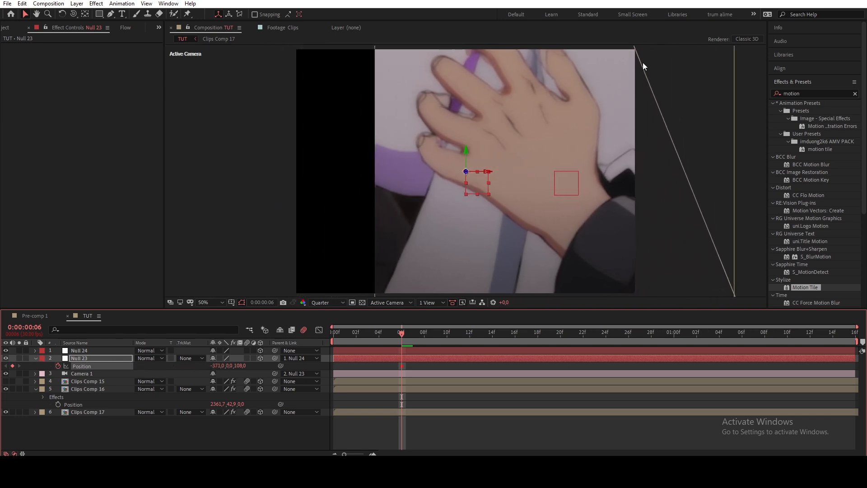
{"action": "left_click", "coordinate": [672, 62]}
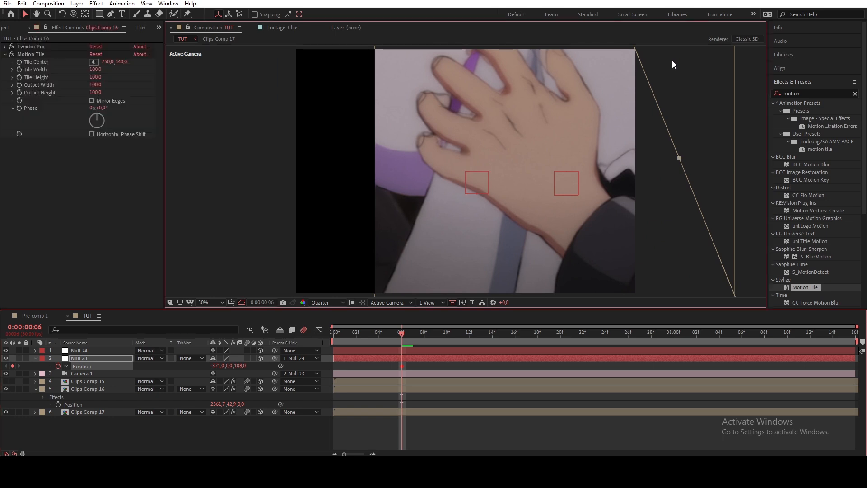
Reveal the position of Clips Comp 17 and move the layer to an X position of 763
{"action": "left_click", "coordinate": [101, 411]}
{"action": "key", "text": "p"}
{"action": "left_click_drag", "start_coordinate": [214, 419], "coordinate": [245, 442]}
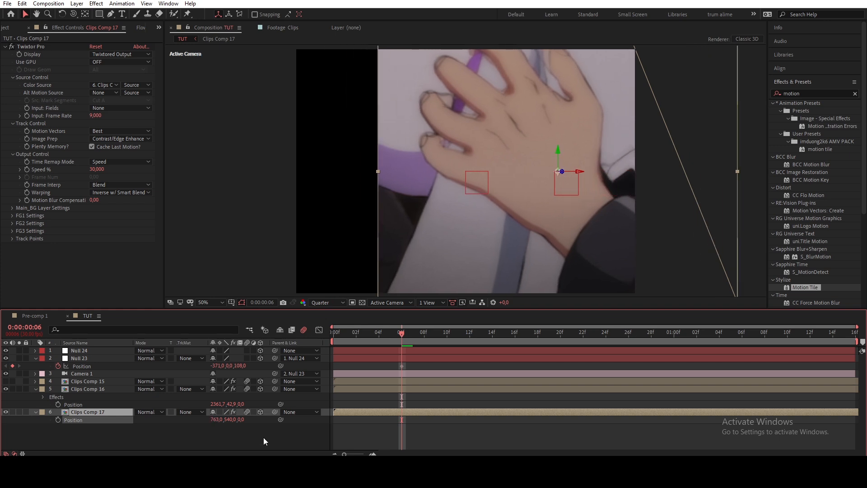
Apply the Motion Tile effect to Clips Comp 17
{"action": "scroll", "coordinate": [738, 232], "scroll_direction": "down", "scroll_amount": 2}
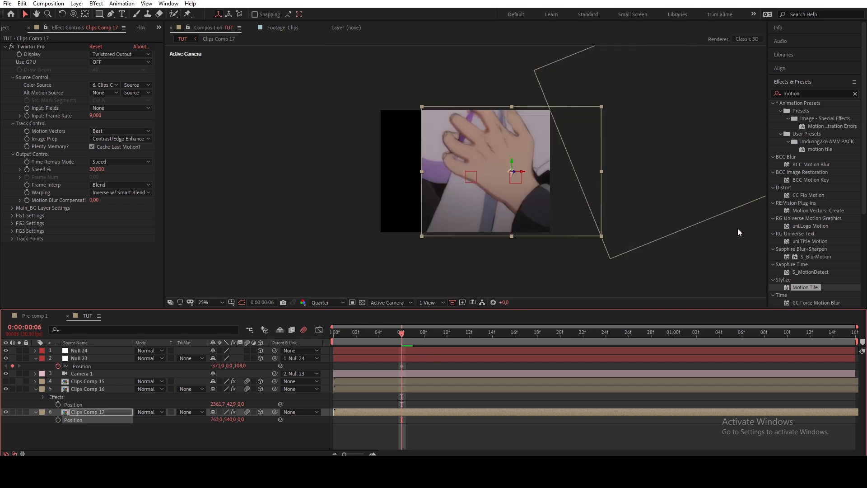
{"action": "left_click", "coordinate": [610, 254]}
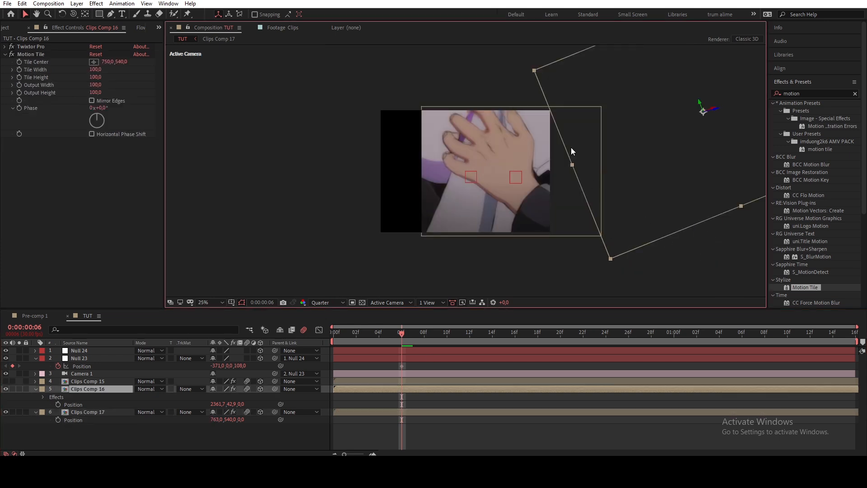
{"action": "left_click", "coordinate": [597, 227]}
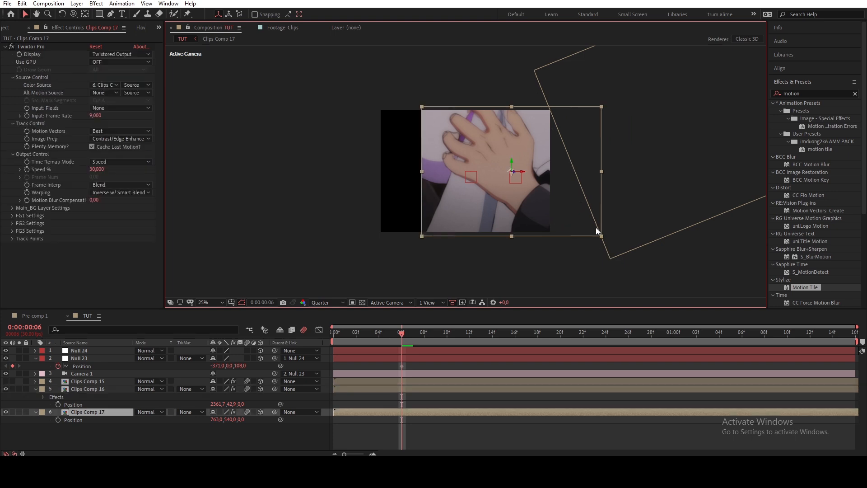
{"action": "scroll", "coordinate": [628, 239], "scroll_direction": "up", "scroll_amount": 2}
{"action": "scroll", "coordinate": [675, 239], "scroll_direction": "down", "scroll_amount": 2}
{"action": "left_click_drag", "start_coordinate": [809, 292], "coordinate": [121, 414]}
Set the Motion Tile output width and output height of Clips Comp 17 to 150 and enable Mirror Edges
{"action": "left_click", "coordinate": [95, 255]}
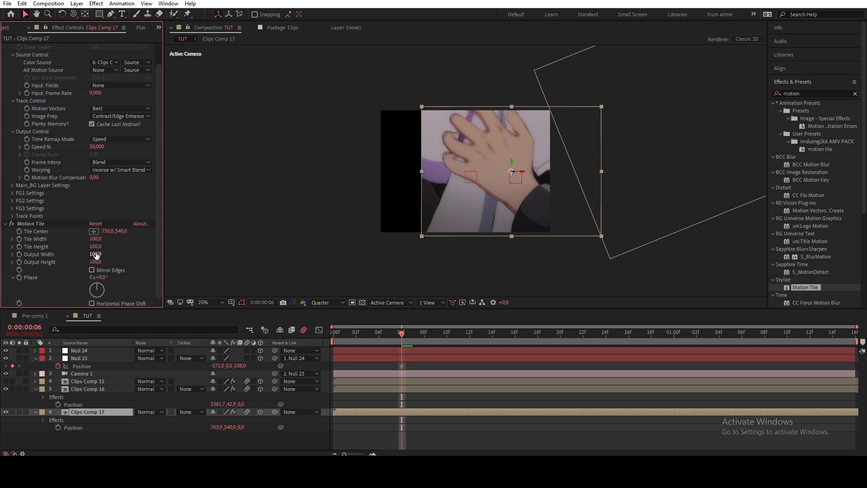
{"action": "type", "text": "150"}
{"action": "key", "text": "Tab"}
{"action": "type", "text": "150"}
{"action": "key", "text": "Return"}
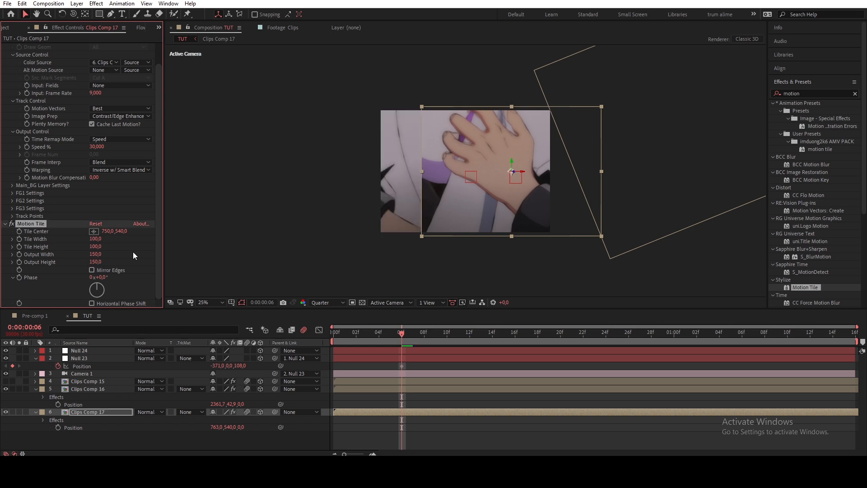
{"action": "left_click", "coordinate": [92, 270]}
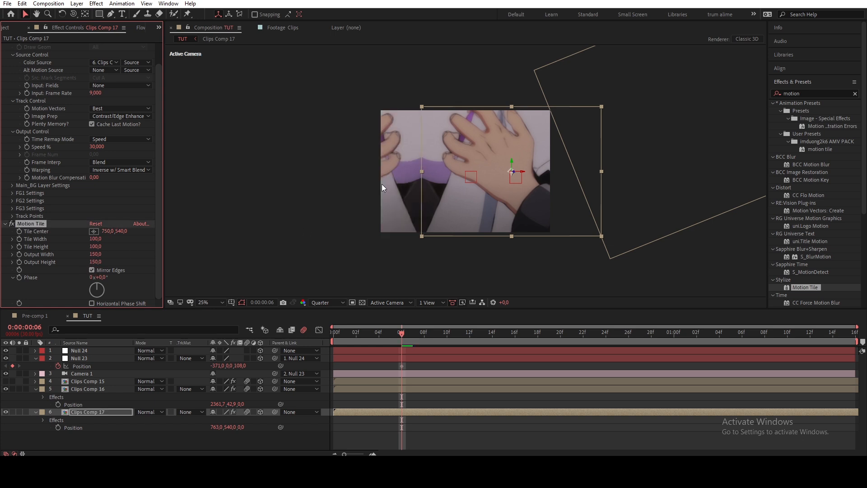
{"action": "key", "text": "period"}
{"action": "key", "text": "period"}
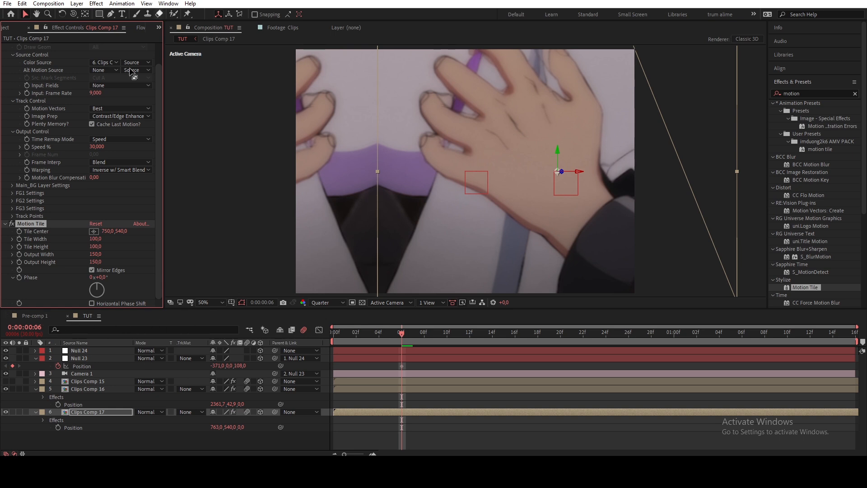
Open the Main composition from the project and view its clip layout at 0:00:14:22
{"action": "left_click", "coordinate": [13, 27]}
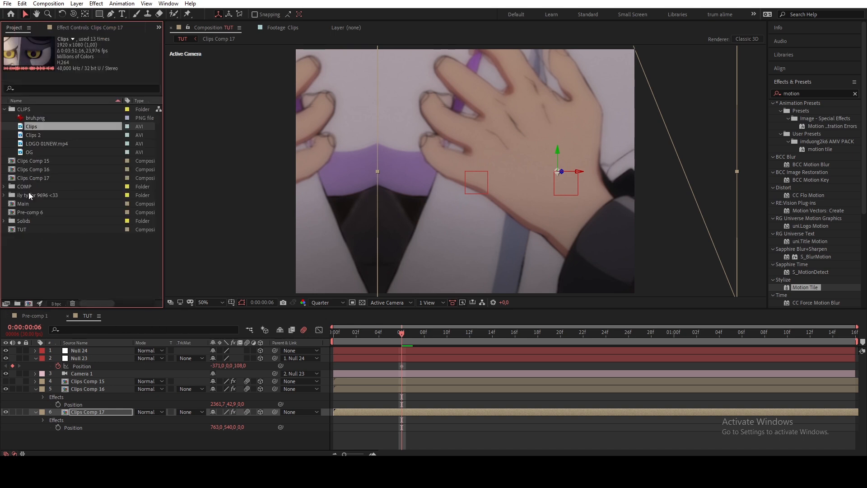
{"action": "double_click", "coordinate": [26, 205]}
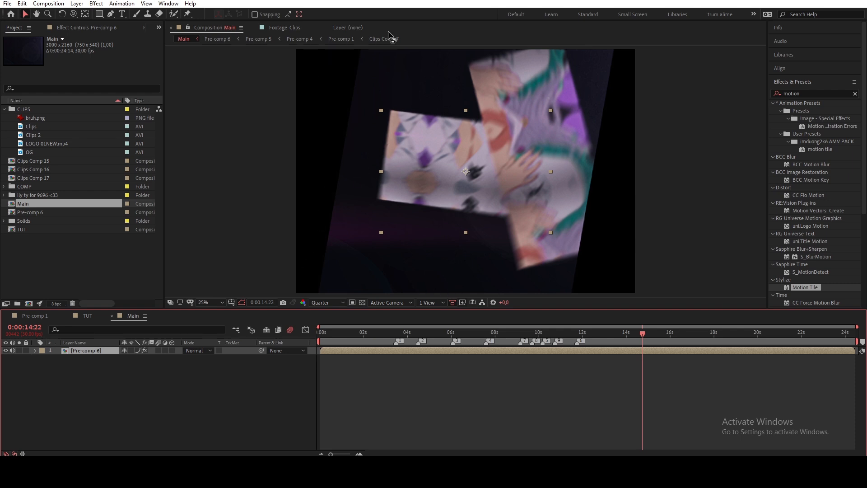
Return to the TUT composition and set Null 23's position at frame 6 to -67, 0, 223
{"action": "left_click", "coordinate": [84, 317]}
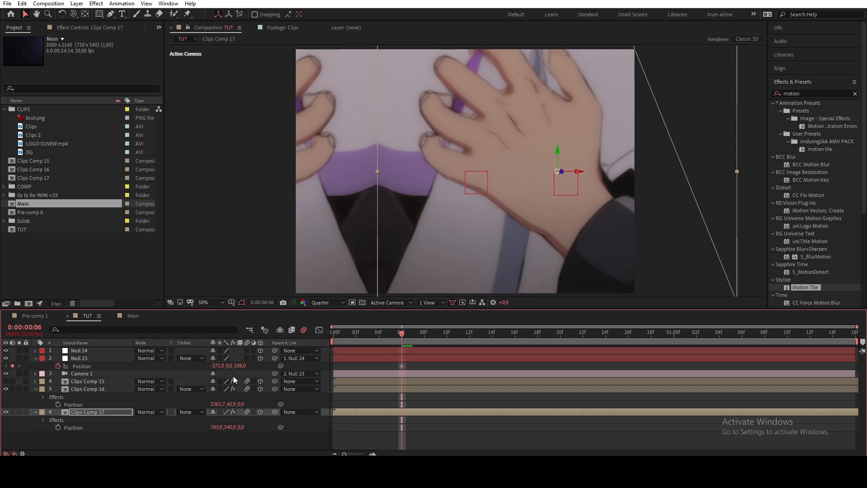
{"action": "left_click_drag", "start_coordinate": [240, 365], "coordinate": [291, 365]}
{"action": "left_click_drag", "start_coordinate": [212, 366], "coordinate": [313, 377]}
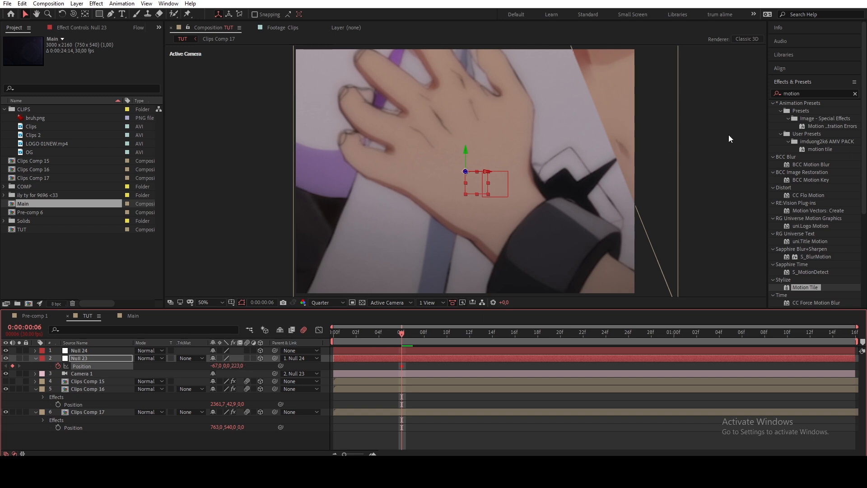
Set the Z rotation of Clips Comp 16 to -15° and nudge the layer slightly to the right
{"action": "left_click", "coordinate": [706, 172]}
{"action": "key", "text": "r"}
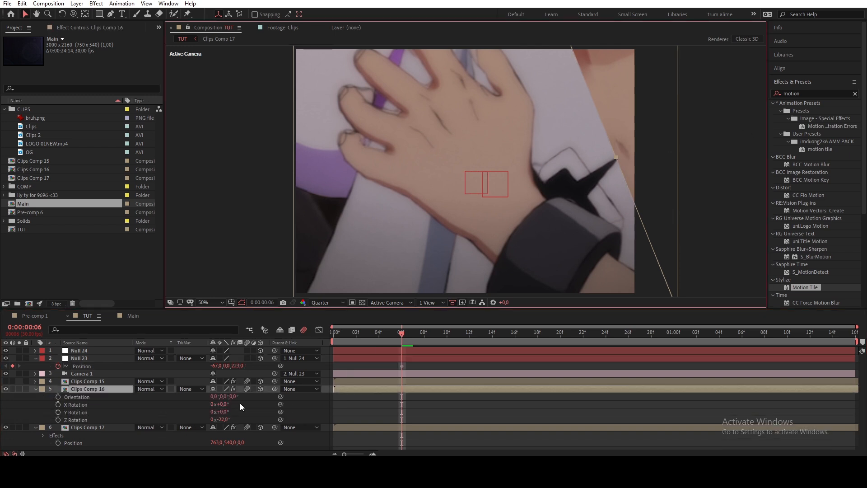
{"action": "left_click_drag", "start_coordinate": [226, 416], "coordinate": [228, 419]}
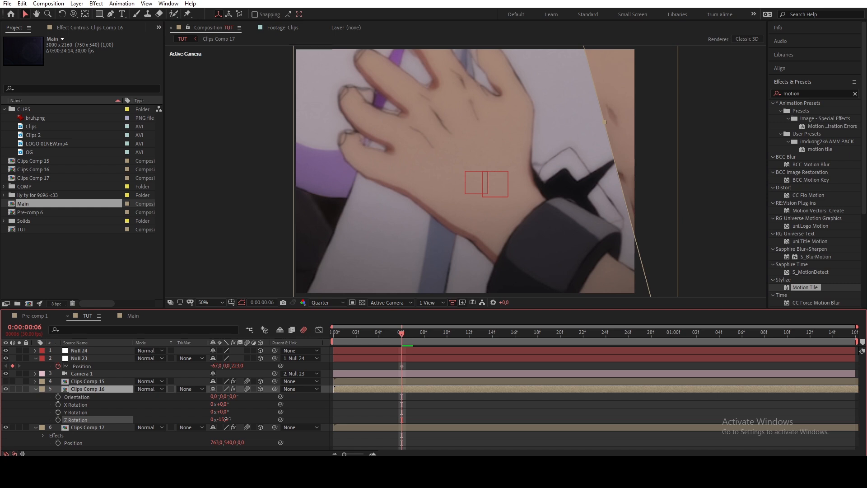
{"action": "scroll", "coordinate": [617, 211], "scroll_direction": "down", "scroll_amount": 2}
{"action": "left_click_drag", "start_coordinate": [621, 207], "coordinate": [628, 208]}
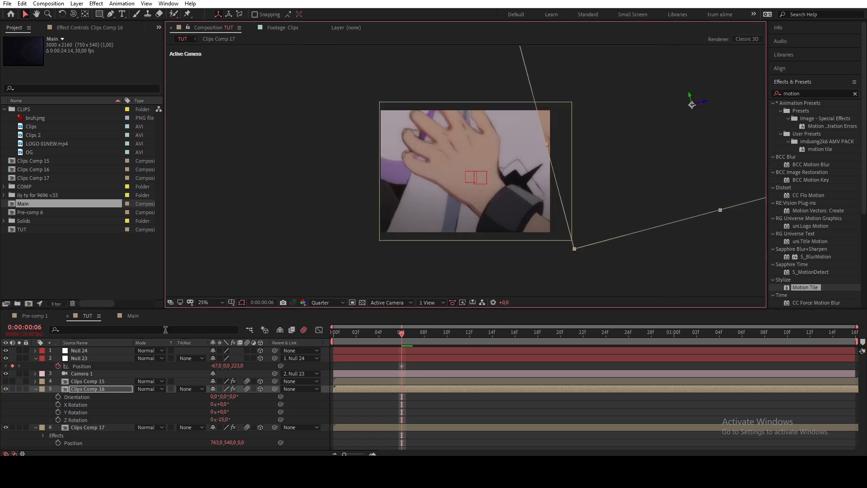
Set Null 23's Z position to 429 and its Y position to 20 at frame 6
{"action": "left_click_drag", "start_coordinate": [238, 367], "coordinate": [326, 365]}
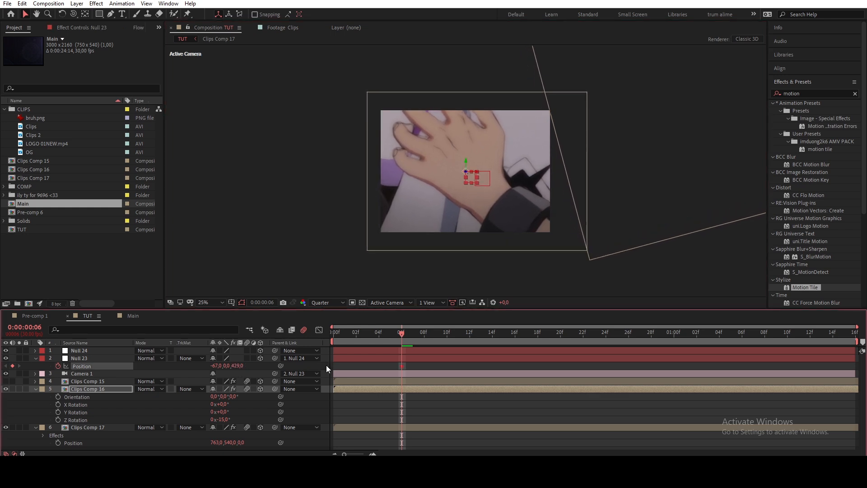
{"action": "left_click_drag", "start_coordinate": [226, 366], "coordinate": [272, 342]}
{"action": "key", "text": "period"}
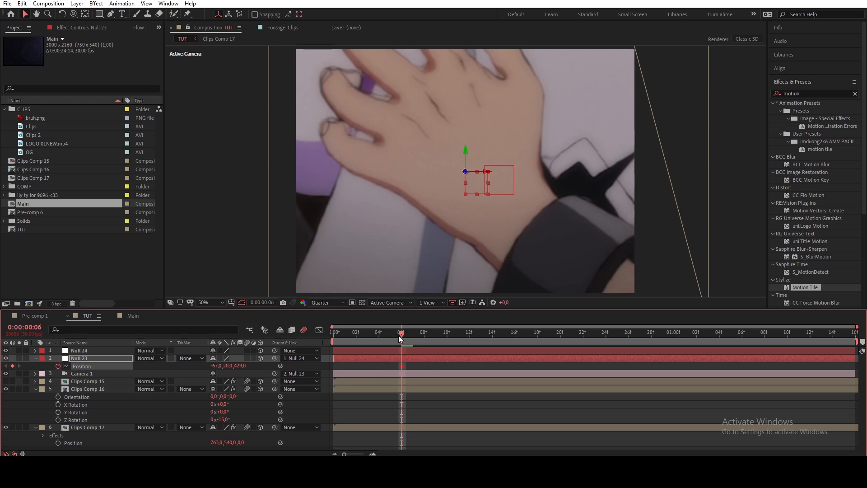
At 0:00:01:00, keyframe Null 23's position at 1631, -323, -1540 to frame the second clip
{"action": "left_click_drag", "start_coordinate": [398, 335], "coordinate": [671, 348]}
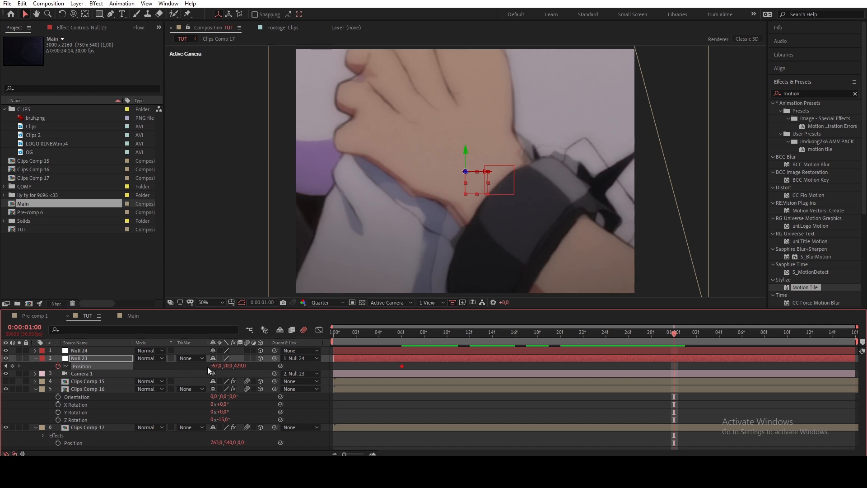
{"action": "left_click_drag", "start_coordinate": [212, 366], "coordinate": [866, 368]}
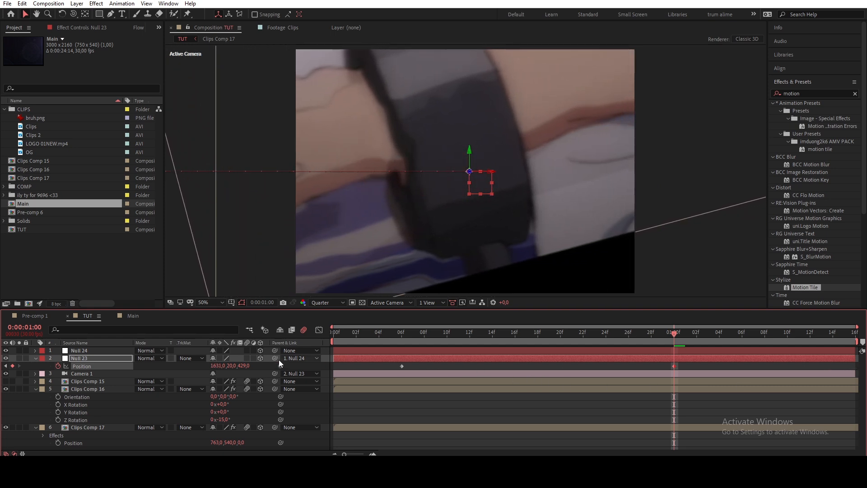
{"action": "left_click_drag", "start_coordinate": [229, 366], "coordinate": [76, 368]}
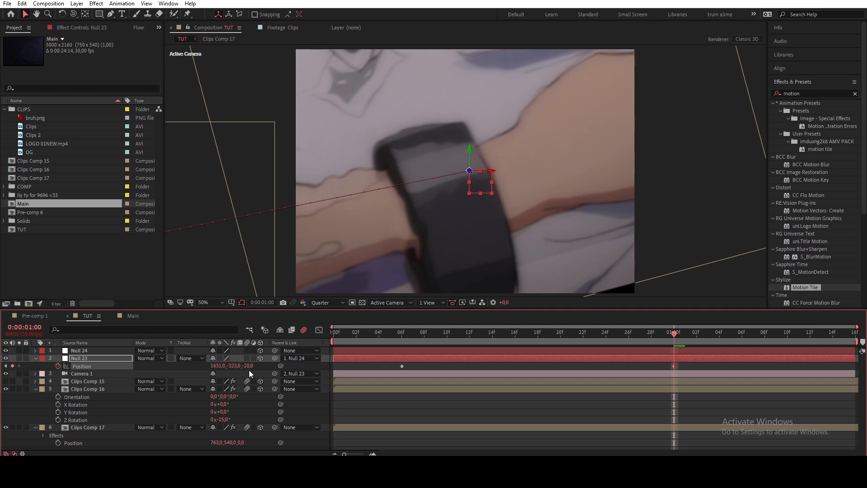
{"action": "left_click_drag", "start_coordinate": [248, 368], "coordinate": [190, 376]}
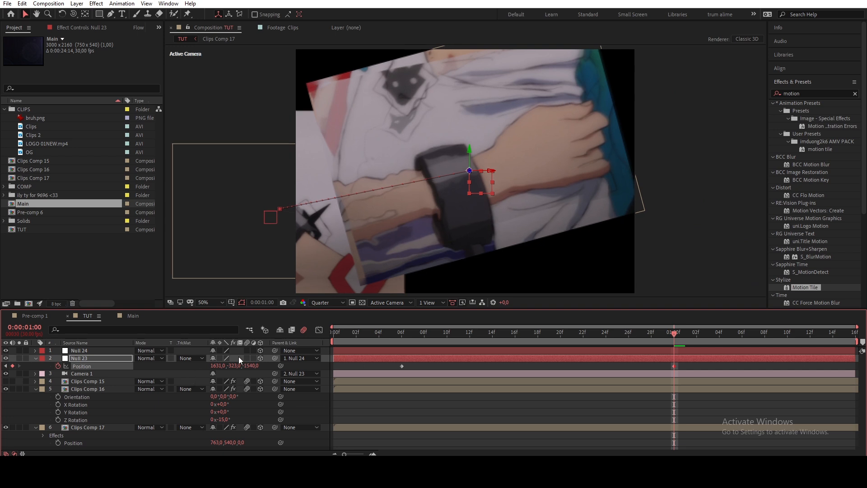
Keyframe Null 23's Z rotation at -15° at 0:00:01:00
{"action": "key", "text": "r"}
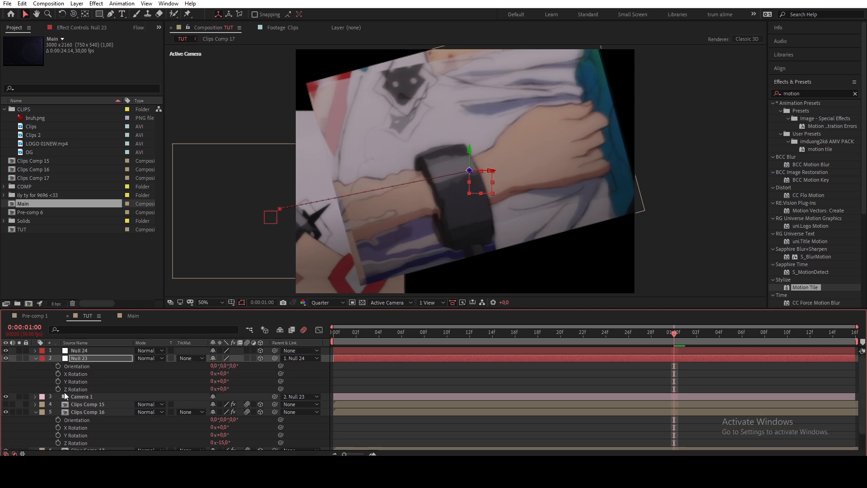
{"action": "left_click", "coordinate": [57, 389]}
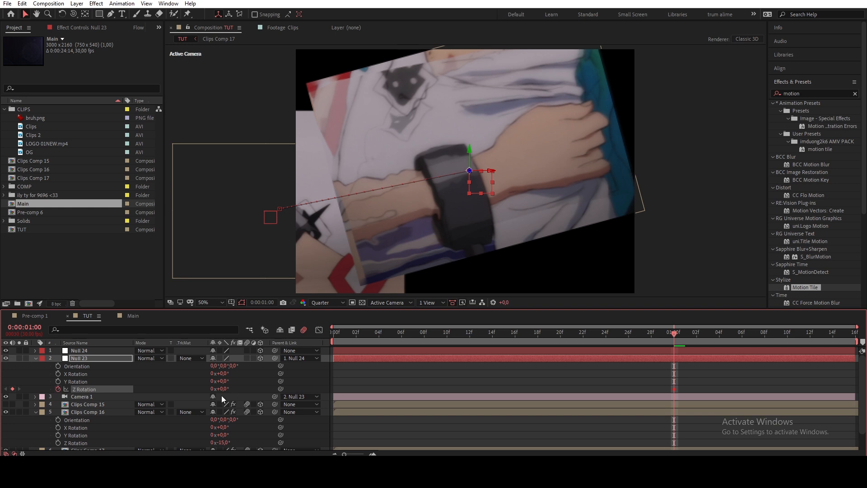
{"action": "left_click_drag", "start_coordinate": [222, 389], "coordinate": [219, 392]}
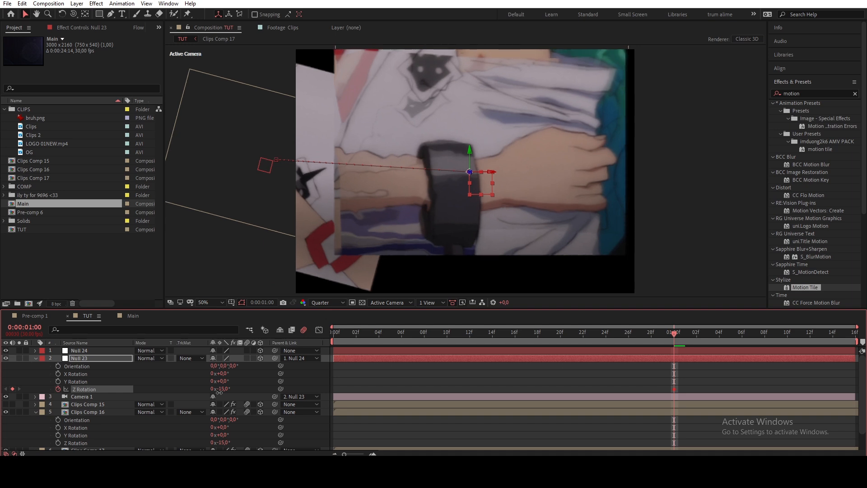
{"action": "left_click", "coordinate": [126, 359]}
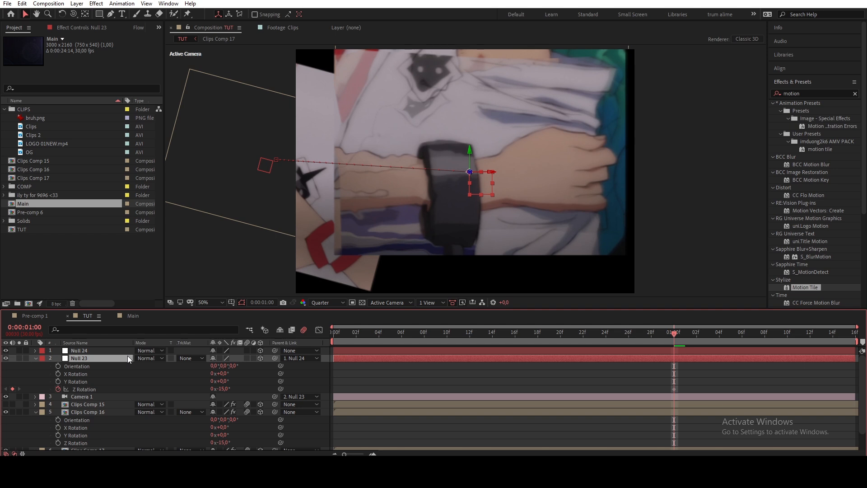
Add a Z rotation keyframe of 0° to Null 23 at frame 6
{"action": "key", "text": "u"}
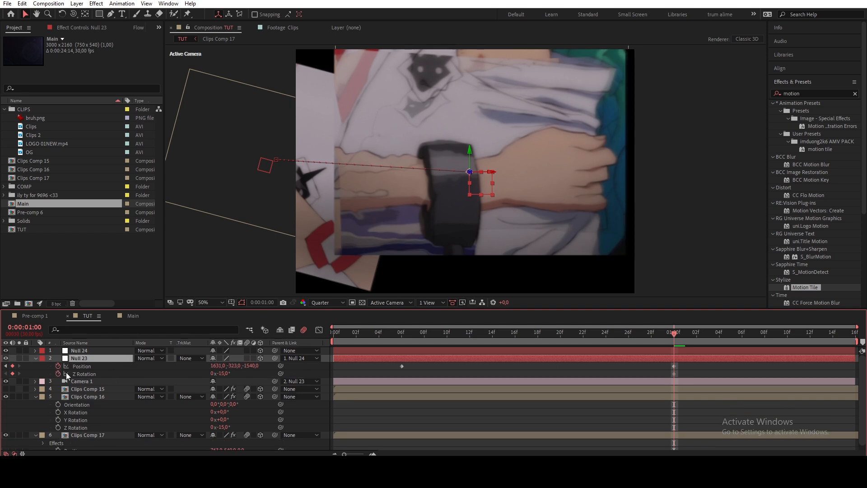
{"action": "left_click", "coordinate": [399, 334]}
{"action": "left_click", "coordinate": [224, 373]}
{"action": "type", "text": "0"}
{"action": "key", "text": "Return"}
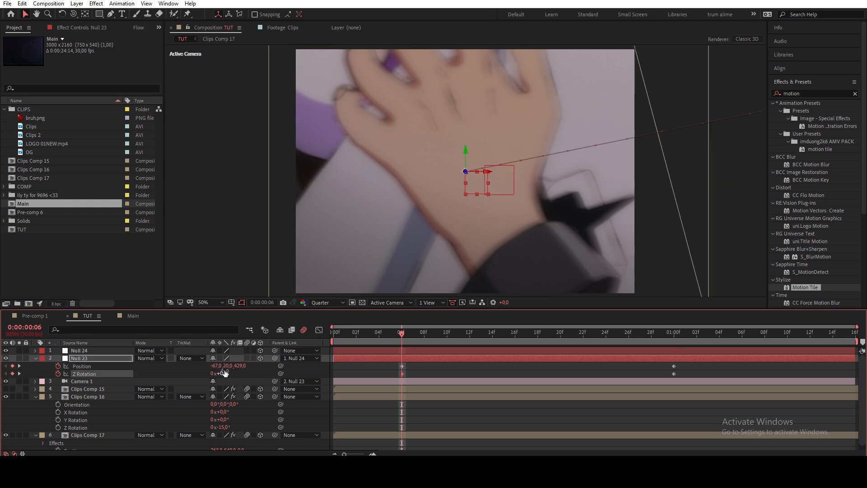
Change Null 23's position keyframe at 0:00:01:00 to 1751, -548, -919
{"action": "left_click_drag", "start_coordinate": [548, 332], "coordinate": [673, 351]}
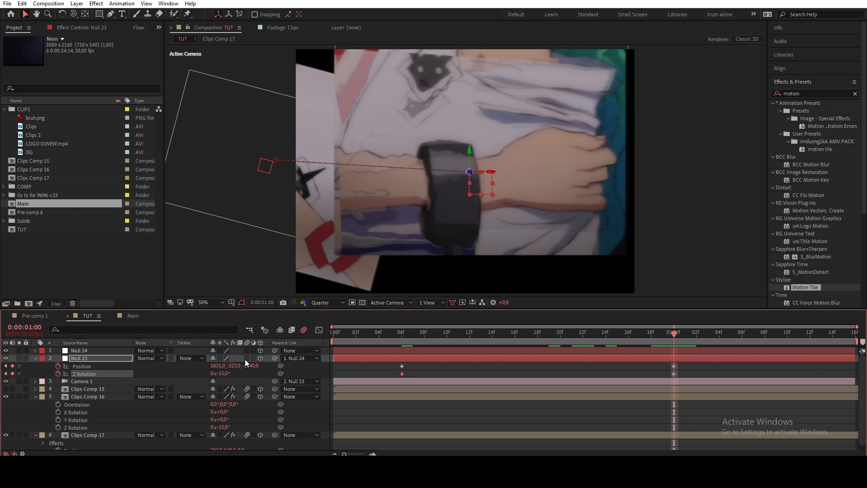
{"action": "left_click_drag", "start_coordinate": [252, 365], "coordinate": [532, 364]}
{"action": "left_click_drag", "start_coordinate": [220, 366], "coordinate": [129, 371]}
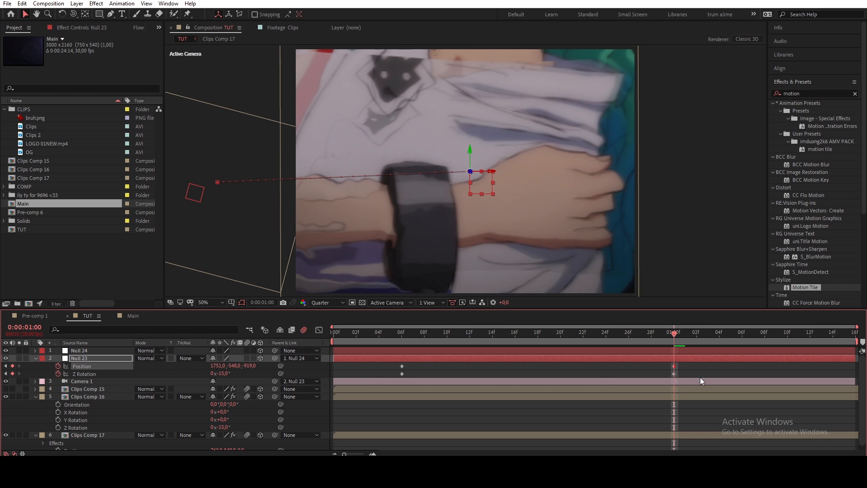
Apply Easy Ease to all of Null 23's Position and Z Rotation keyframes
{"action": "left_click_drag", "start_coordinate": [693, 364], "coordinate": [362, 374]}
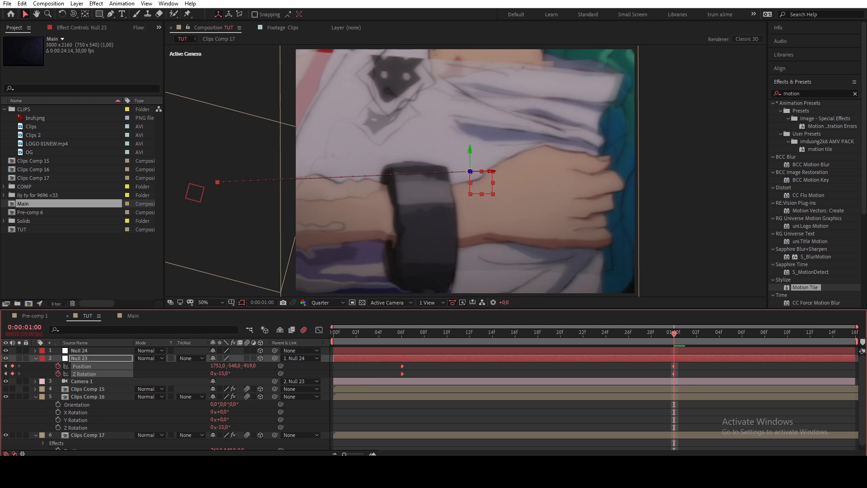
{"action": "left_click_drag", "start_coordinate": [702, 366], "coordinate": [391, 382]}
{"action": "key", "text": "F9"}
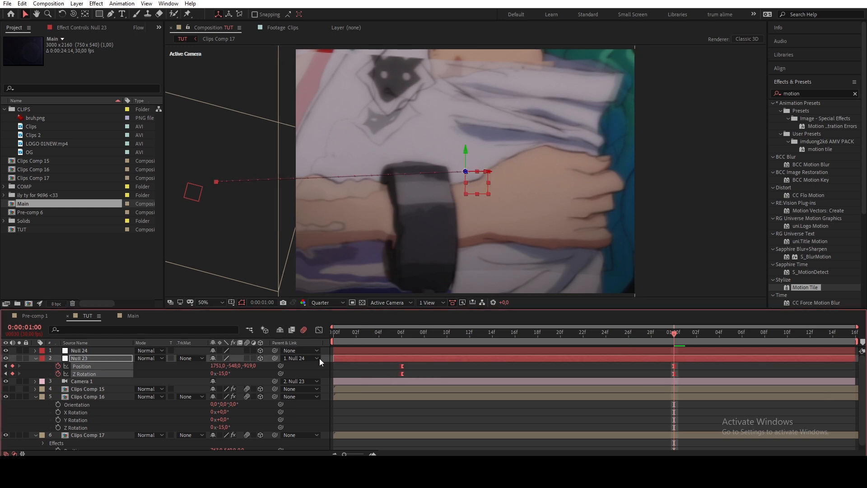
In the speed graph, extend both keyframe ends' influence on Null 23's move to form a sharp central peak, and close the graph
{"action": "left_click", "coordinate": [319, 331]}
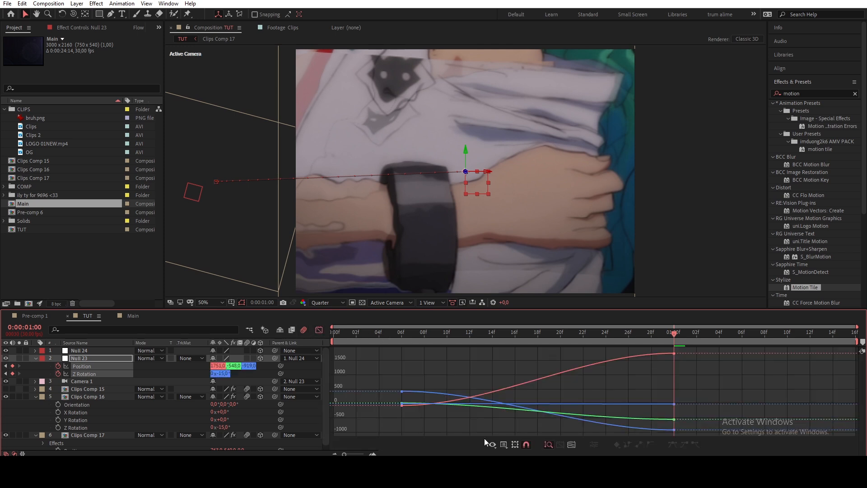
{"action": "left_click", "coordinate": [503, 445]}
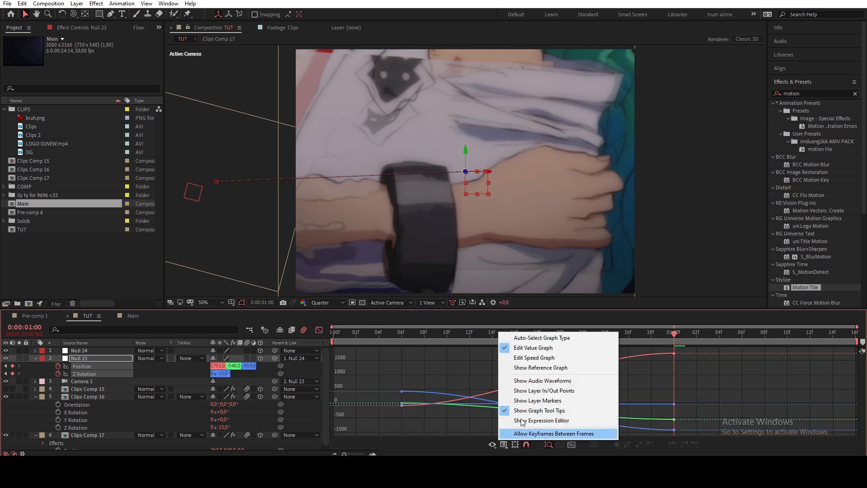
{"action": "left_click", "coordinate": [528, 359]}
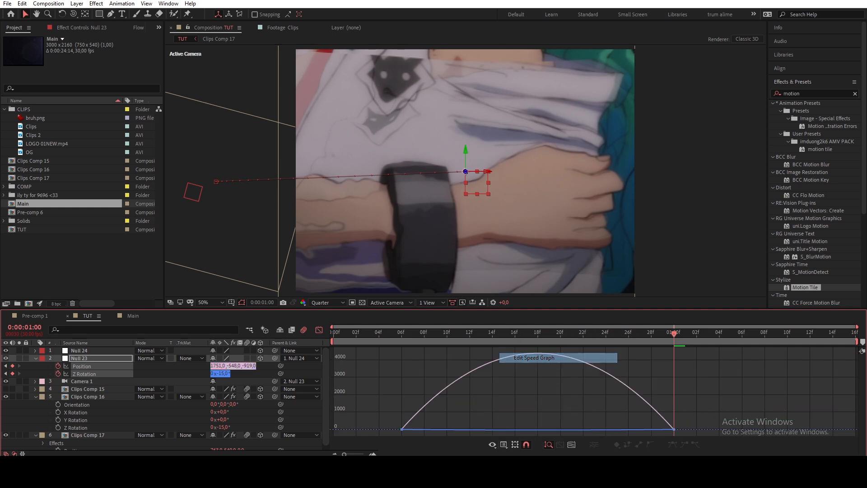
{"action": "left_click_drag", "start_coordinate": [384, 407], "coordinate": [483, 434]}
{"action": "mouse_move", "coordinate": [783, 354]}
{"action": "left_mouse_down"}
{"action": "mouse_move", "coordinate": [578, 434]}
{"action": "mouse_move", "coordinate": [624, 436]}
{"action": "mouse_move", "coordinate": [529, 422]}
{"action": "mouse_move", "coordinate": [492, 430]}
{"action": "mouse_move", "coordinate": [544, 430]}
{"action": "left_mouse_up"}
{"action": "left_click", "coordinate": [420, 434]}
{"action": "left_click", "coordinate": [482, 427]}
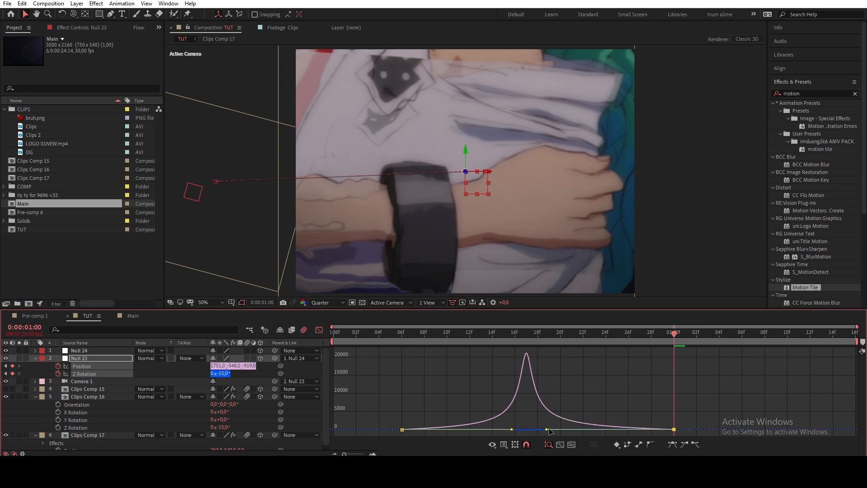
{"action": "left_click", "coordinate": [332, 333]}
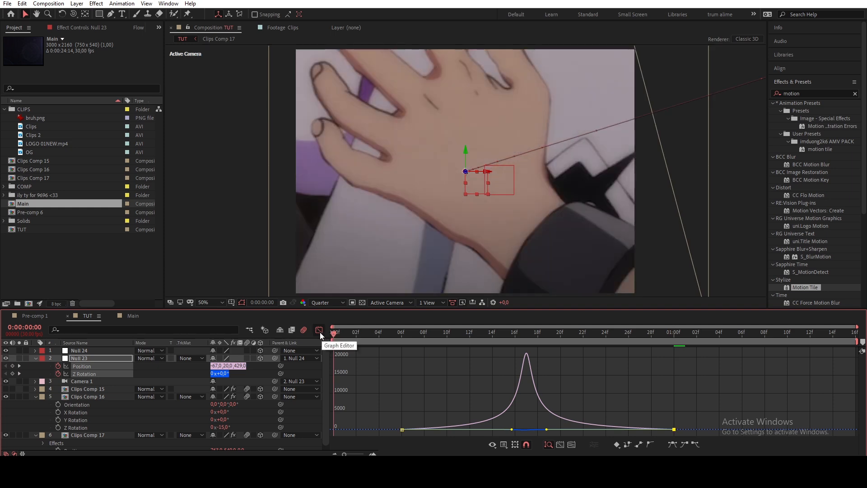
{"action": "left_click", "coordinate": [319, 330]}
Collapse the properties of Null 23 and Clips Comp 16 and play through the camera move to frame 19
{"action": "left_click", "coordinate": [35, 358]}
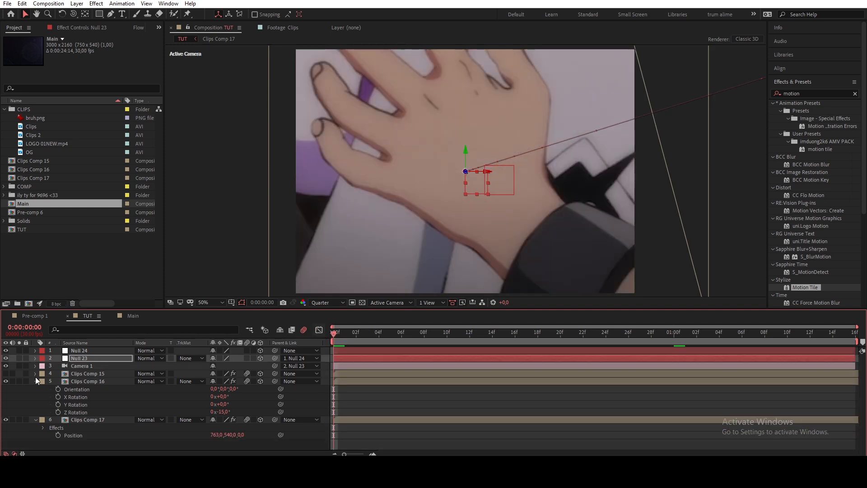
{"action": "left_click", "coordinate": [35, 380]}
{"action": "left_click_drag", "start_coordinate": [338, 339], "coordinate": [553, 376]}
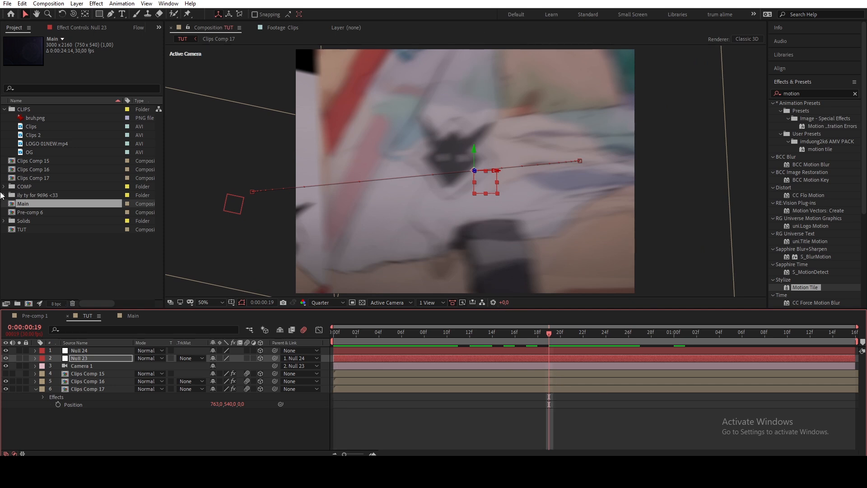
Compare the Motion Tile settings of Clips Comp 16 with those of Clips Comp 8 in Pre-comp 1
{"action": "left_click", "coordinate": [104, 381]}
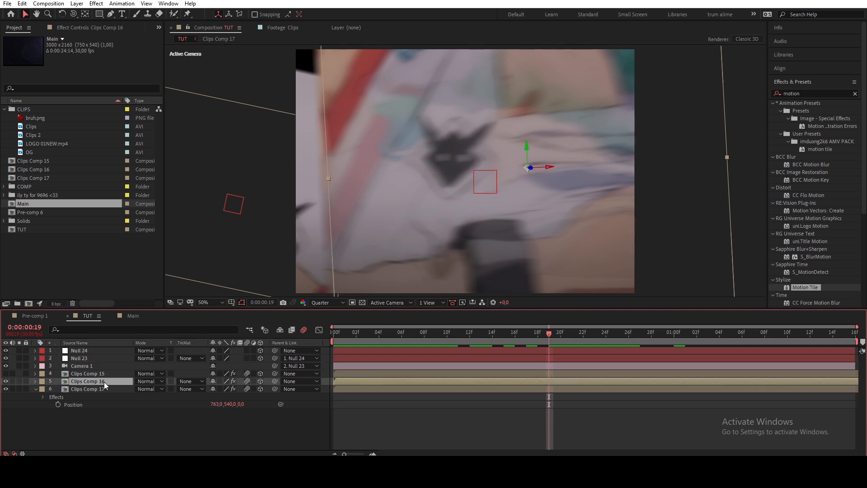
{"action": "left_click", "coordinate": [86, 28]}
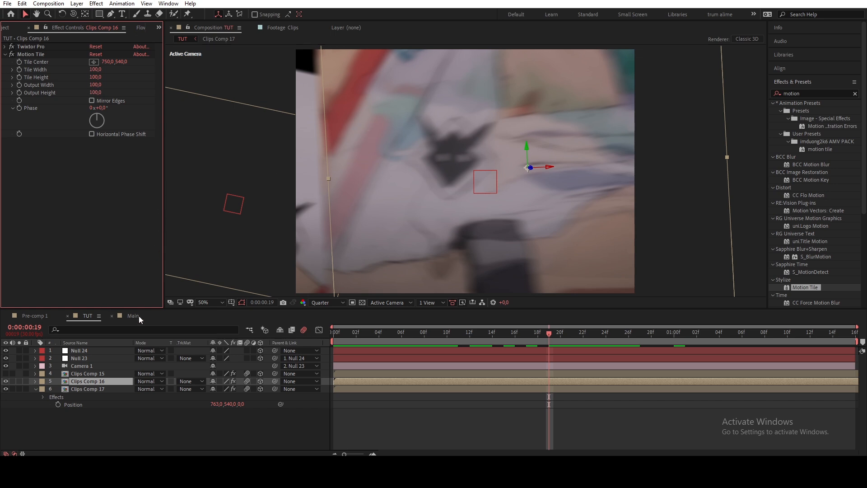
{"action": "left_click", "coordinate": [36, 315]}
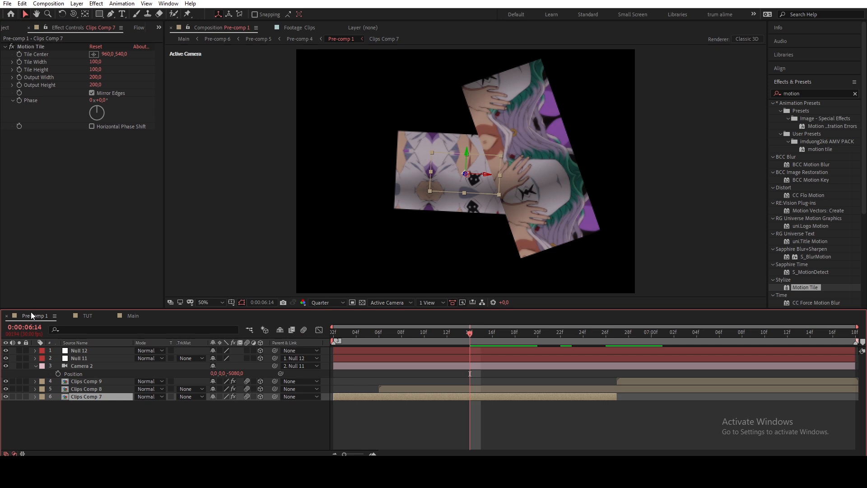
{"action": "left_click", "coordinate": [85, 389]}
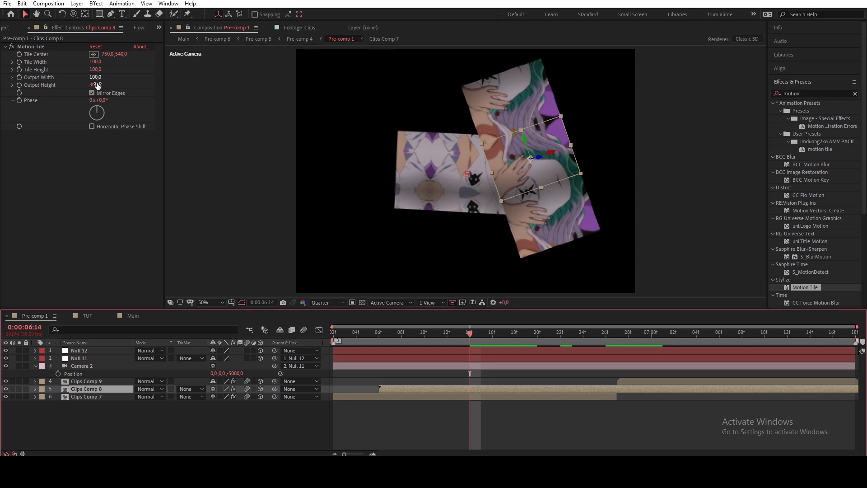
Try a larger Motion Tile Output Width on Clips Comp 8, restore it to 100, and return to the TUT composition
{"action": "left_click_drag", "start_coordinate": [96, 81], "coordinate": [137, 81]}
{"action": "left_click", "coordinate": [95, 78]}
{"action": "type", "text": "1"}
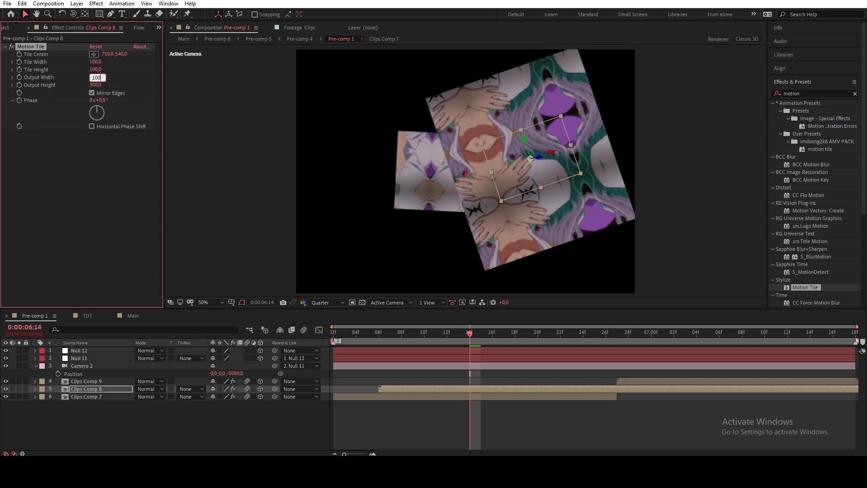
{"action": "type", "text": "00"}
{"action": "key", "text": "Return"}
{"action": "left_click", "coordinate": [132, 316]}
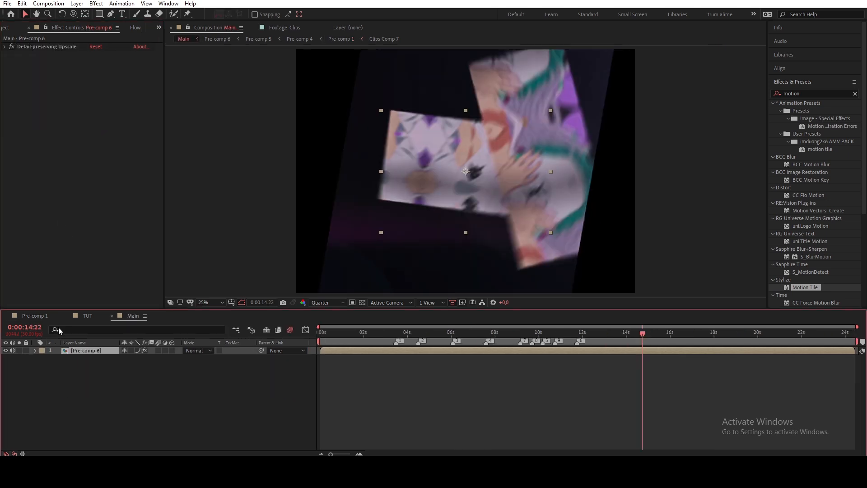
{"action": "left_click", "coordinate": [87, 316]}
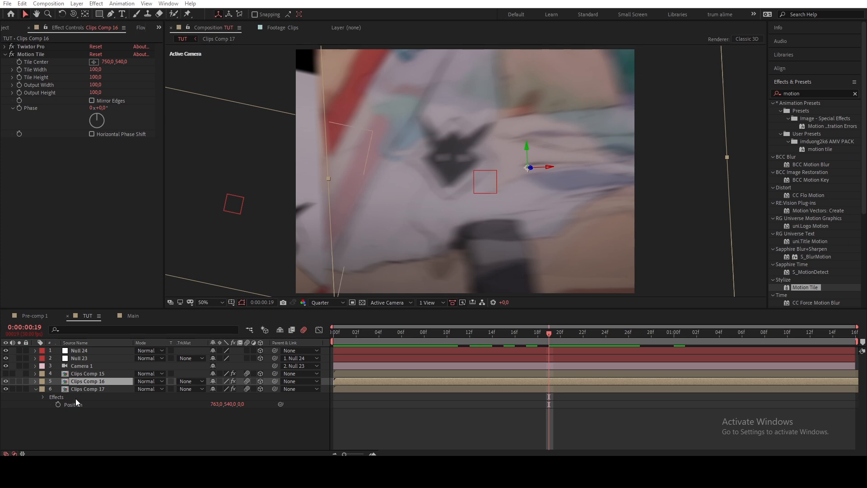
Set Clips Comp 16's Z rotation to -18° and its scale to 160%
{"action": "key", "text": "r"}
{"action": "left_click_drag", "start_coordinate": [220, 412], "coordinate": [221, 415]}
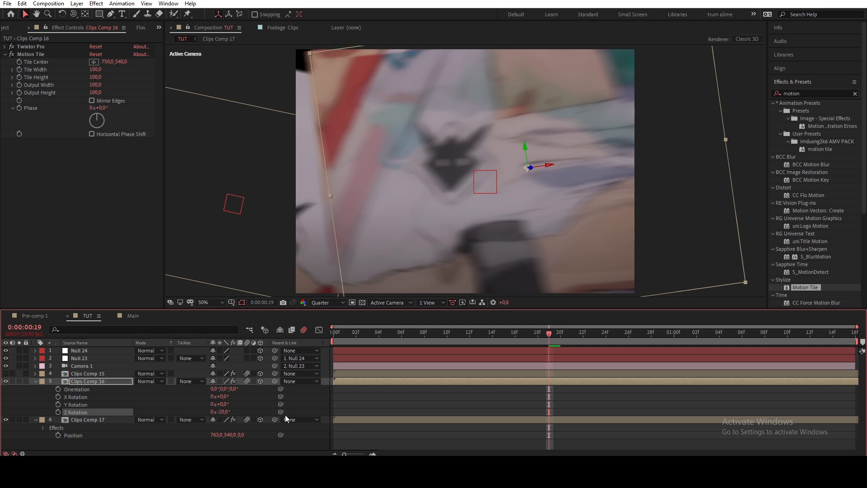
{"action": "left_click_drag", "start_coordinate": [224, 413], "coordinate": [223, 417]}
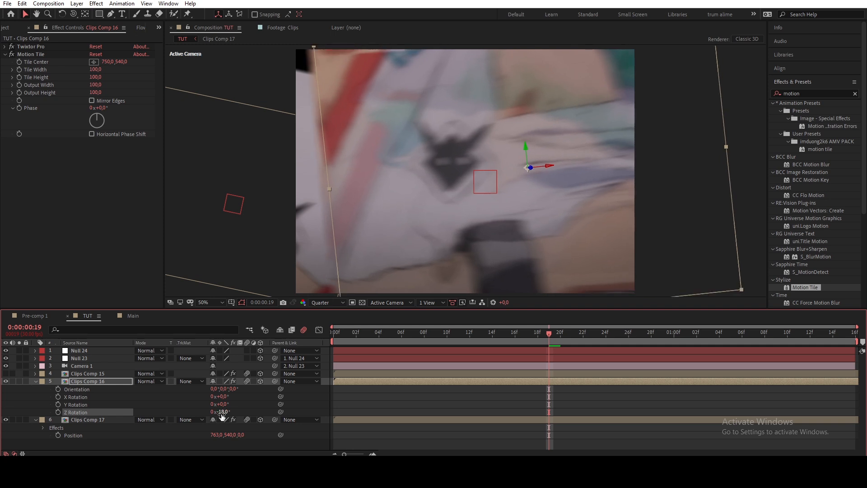
{"action": "left_click", "coordinate": [219, 412]}
{"action": "type", "text": "0"}
{"action": "key", "text": "Return"}
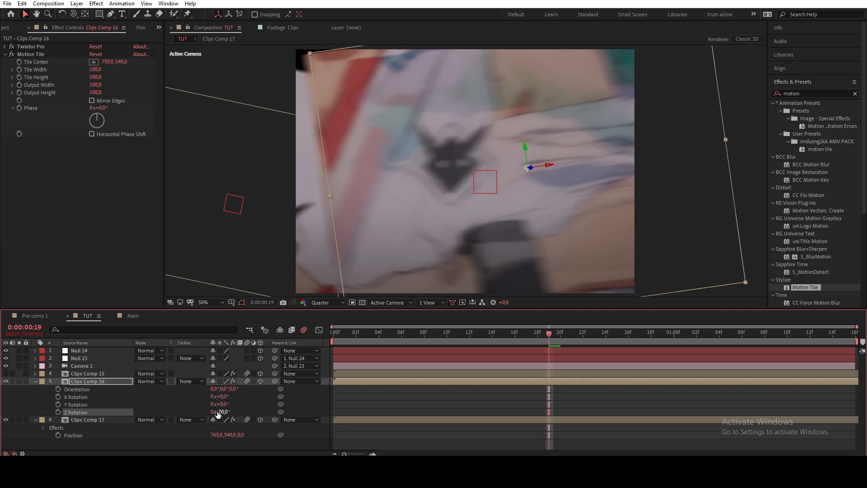
{"action": "type", "text": "-18"}
{"action": "key", "text": "Return"}
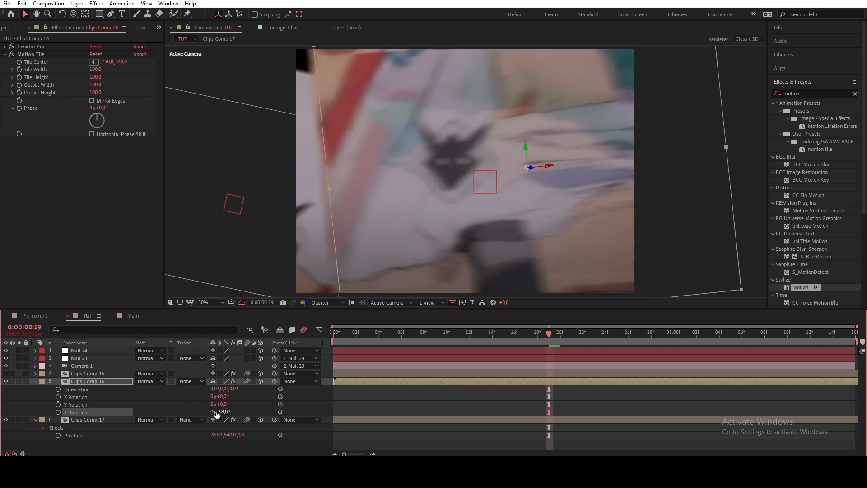
{"action": "key", "text": "s"}
{"action": "left_click_drag", "start_coordinate": [221, 389], "coordinate": [222, 388]}
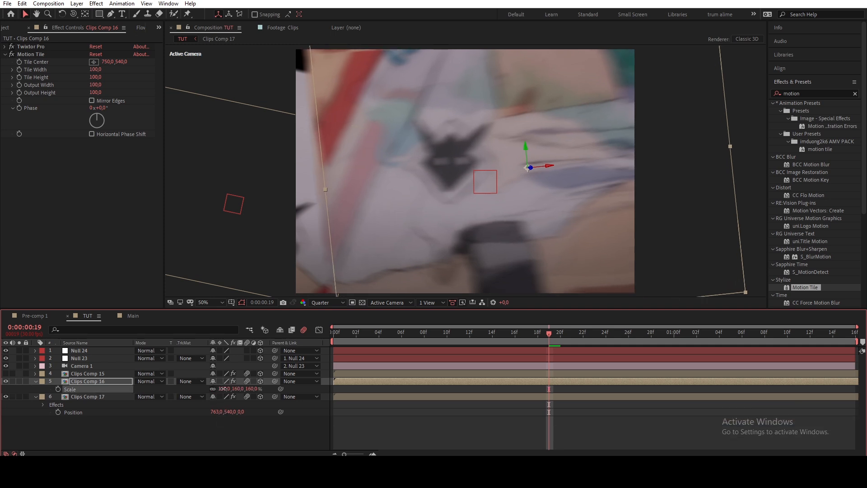
Play through the camera move to 0:00:01:02 and reveal Null 23's keyframes
{"action": "left_click_drag", "start_coordinate": [466, 337], "coordinate": [700, 411]}
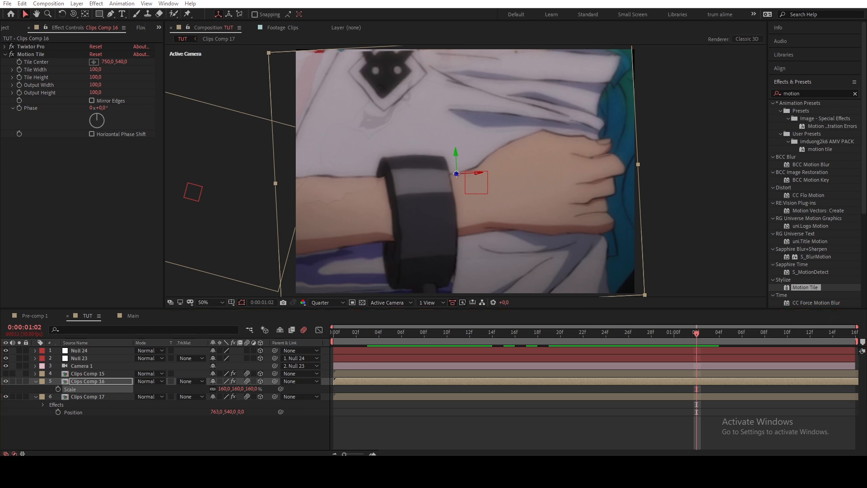
{"action": "left_click", "coordinate": [79, 351]}
{"action": "left_click", "coordinate": [96, 357]}
{"action": "key", "text": "u"}
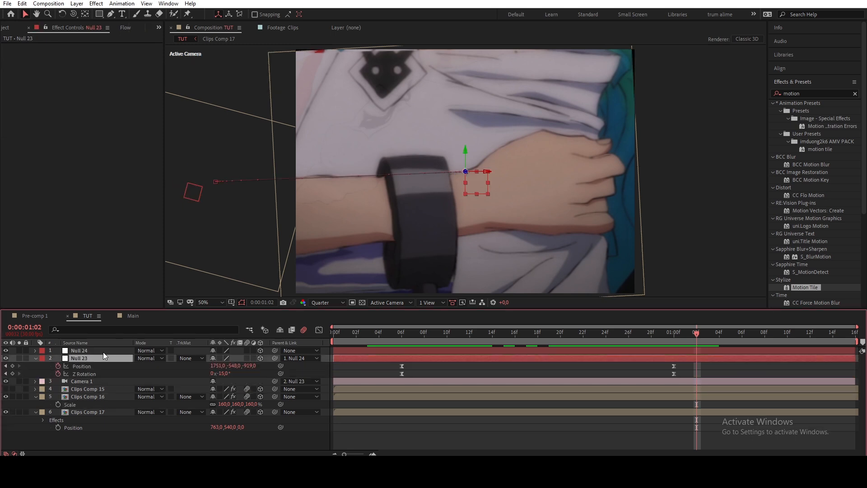
Start Position and Z Rotation keyframes on Null 24 at frame 23 and show only its keyframed properties
{"action": "left_click", "coordinate": [105, 351]}
{"action": "left_click_drag", "start_coordinate": [633, 337], "coordinate": [592, 340]}
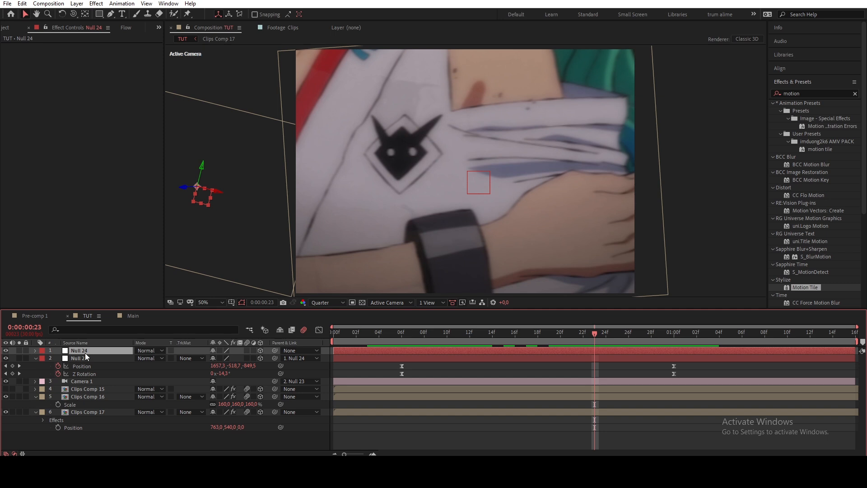
{"action": "key", "text": "p"}
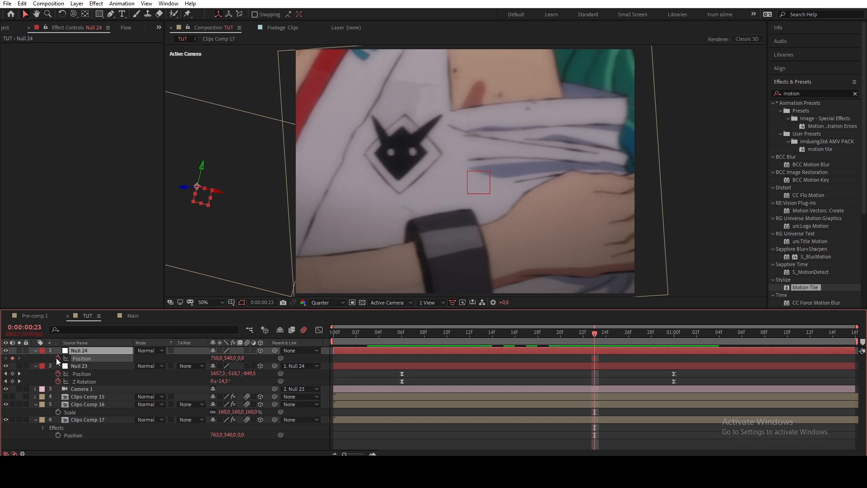
{"action": "key", "text": "r"}
{"action": "left_click", "coordinate": [57, 382]}
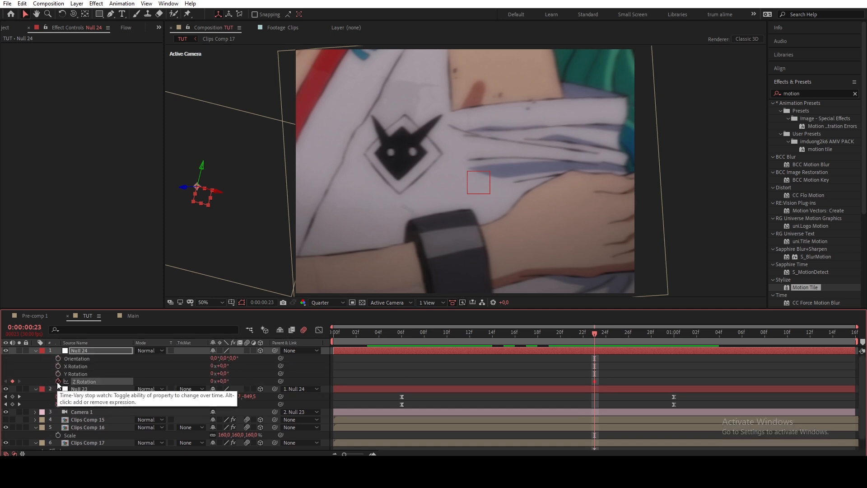
{"action": "key", "text": "u"}
{"action": "key", "text": "u"}
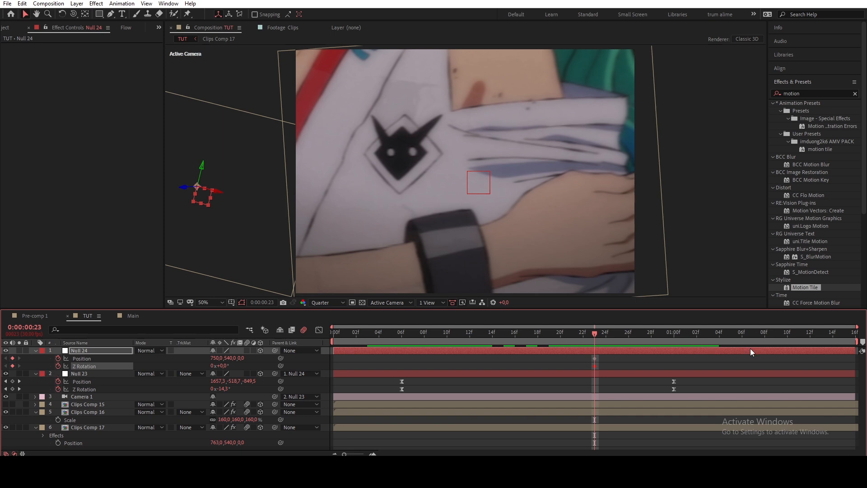
Keyframe Null 24's Y position at 2290 at 0:00:01:11
{"action": "left_click", "coordinate": [803, 337]}
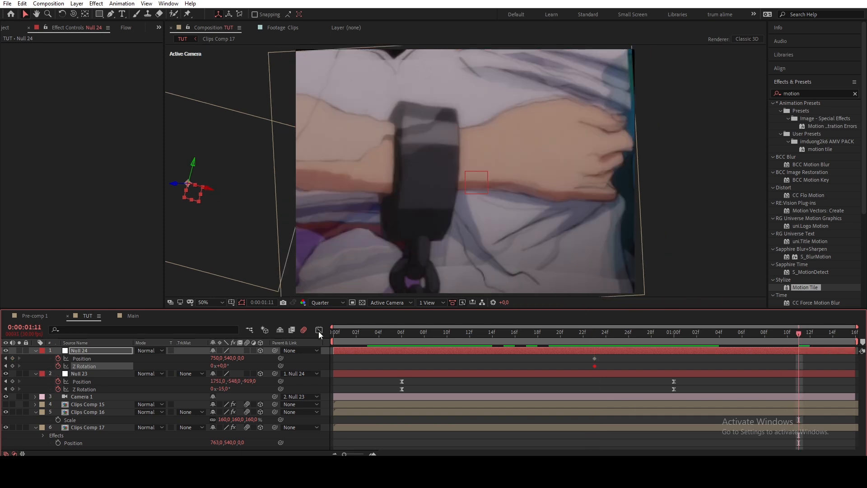
{"action": "left_click_drag", "start_coordinate": [232, 358], "coordinate": [312, 360]}
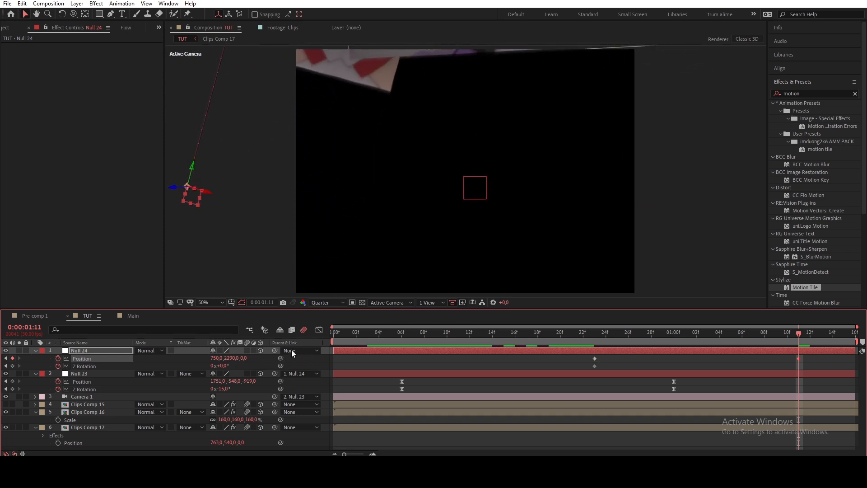
Set the Motion Tile Output Height of Clips Comp 16 to 300 and enable Mirror Edges
{"action": "scroll", "coordinate": [598, 181], "scroll_direction": "down", "scroll_amount": 2}
{"action": "left_click", "coordinate": [416, 115]}
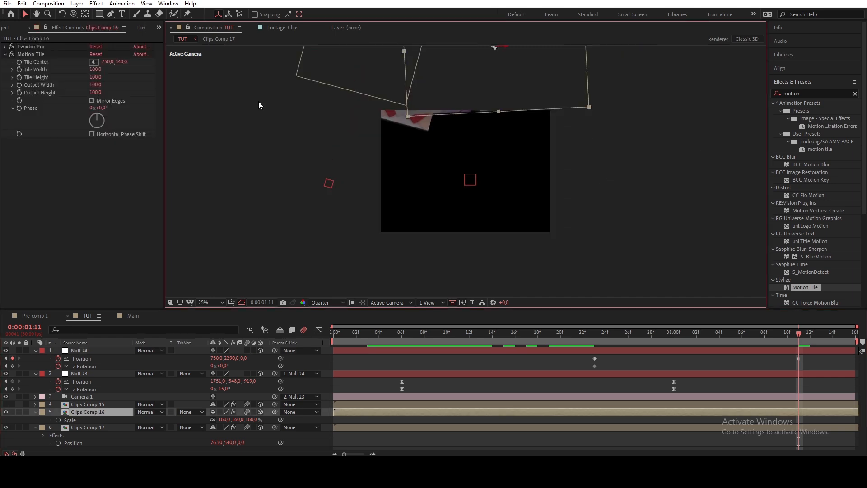
{"action": "left_click", "coordinate": [97, 85]}
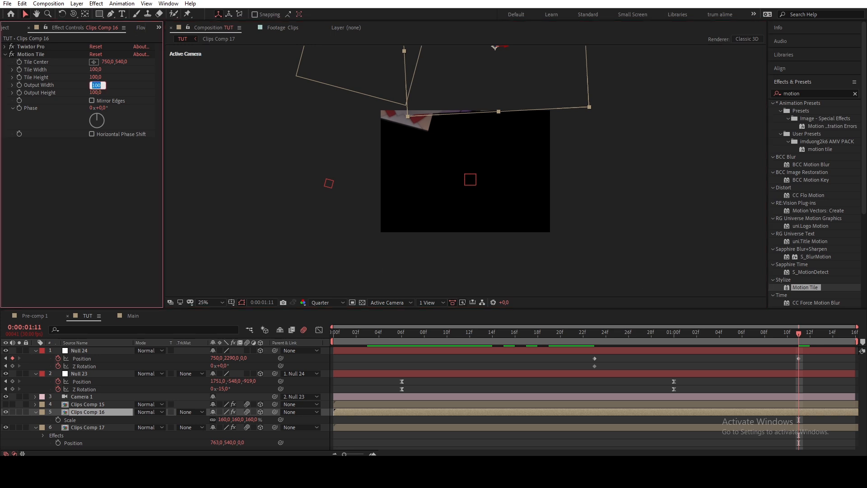
{"action": "left_click", "coordinate": [96, 93]}
{"action": "type", "text": "300"}
{"action": "key", "text": "Return"}
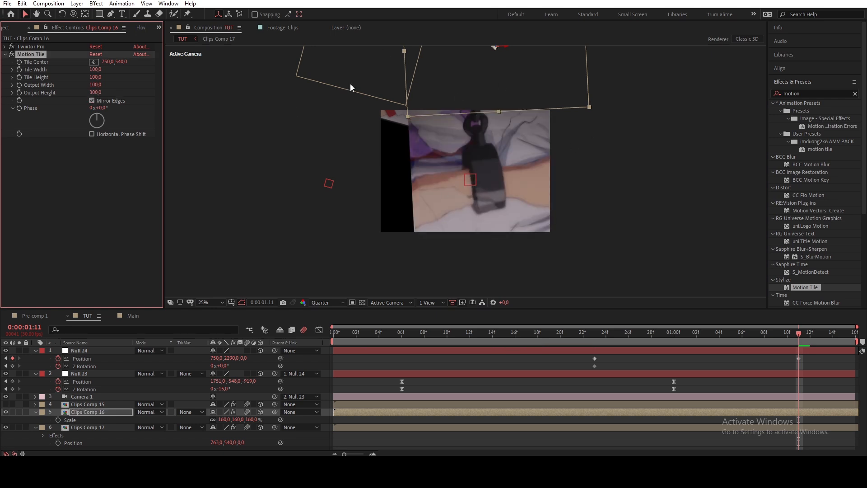
Change Null 24's position keyframe at 0:00:01:11 to X 1220 and Y 3239
{"action": "key", "text": "period"}
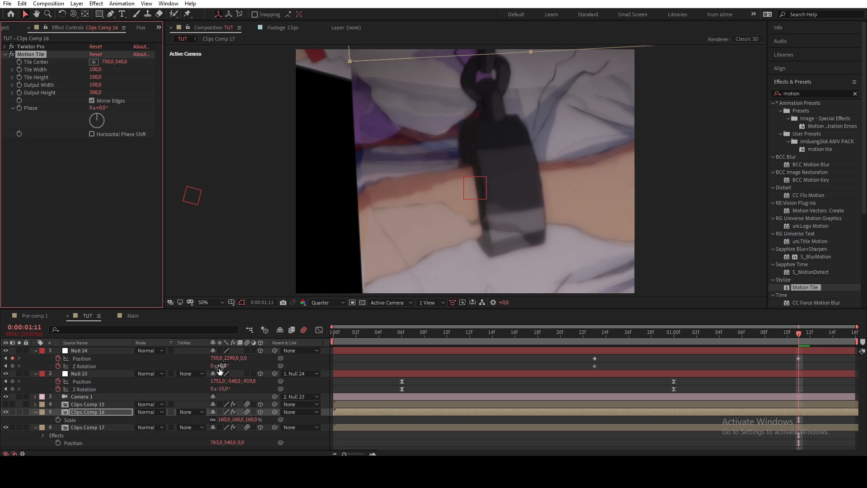
{"action": "left_click_drag", "start_coordinate": [217, 358], "coordinate": [429, 361]}
{"action": "left_click_drag", "start_coordinate": [233, 360], "coordinate": [654, 366]}
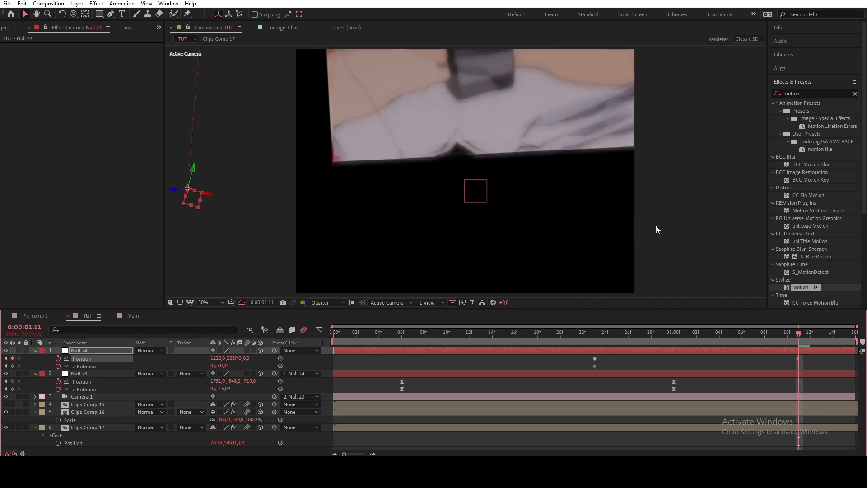
Show the proportional grid over the composition and shift Null 24's X position to 1552 at 0:00:01:11
{"action": "left_click", "coordinate": [376, 176]}
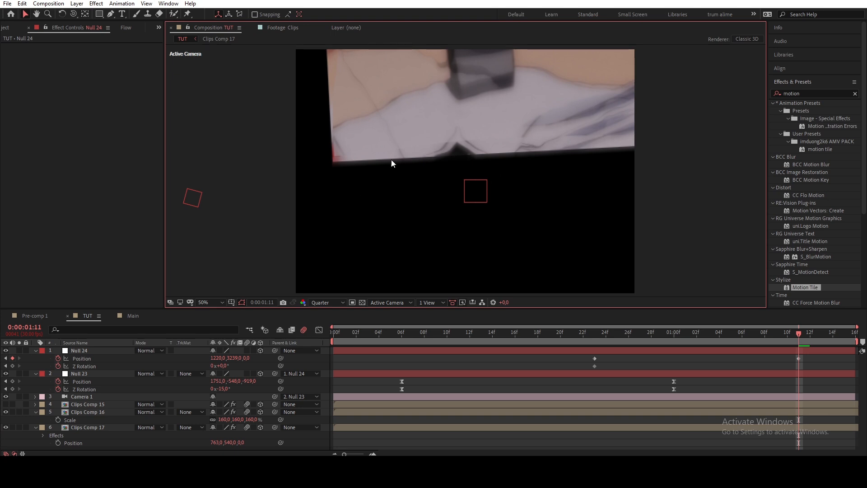
{"action": "left_click", "coordinate": [231, 302]}
{"action": "left_click", "coordinate": [234, 321]}
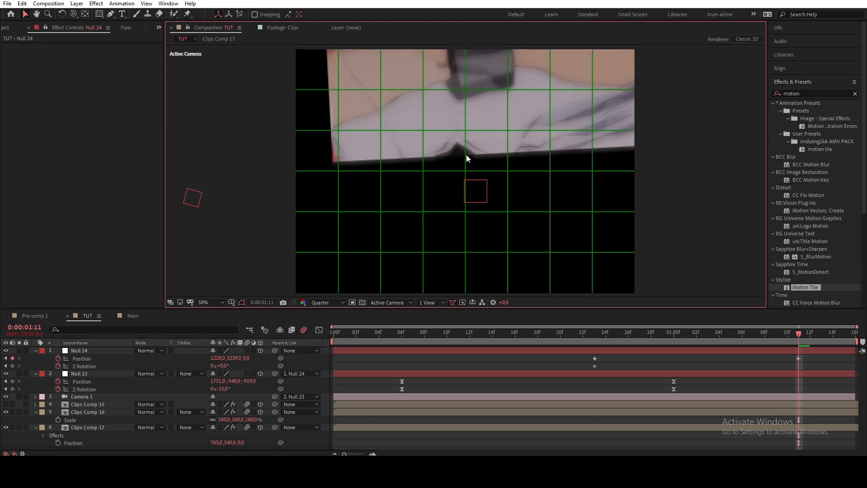
{"action": "left_click_drag", "start_coordinate": [218, 357], "coordinate": [344, 359]}
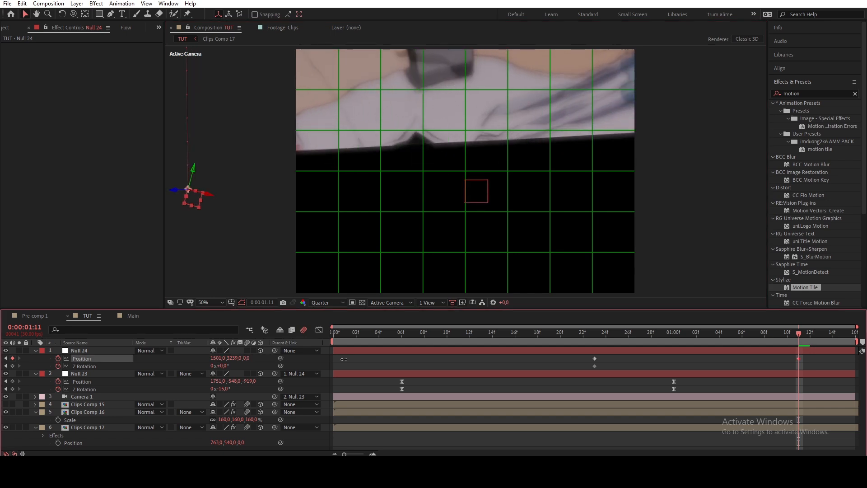
{"action": "left_click_drag", "start_coordinate": [344, 358], "coordinate": [369, 362]}
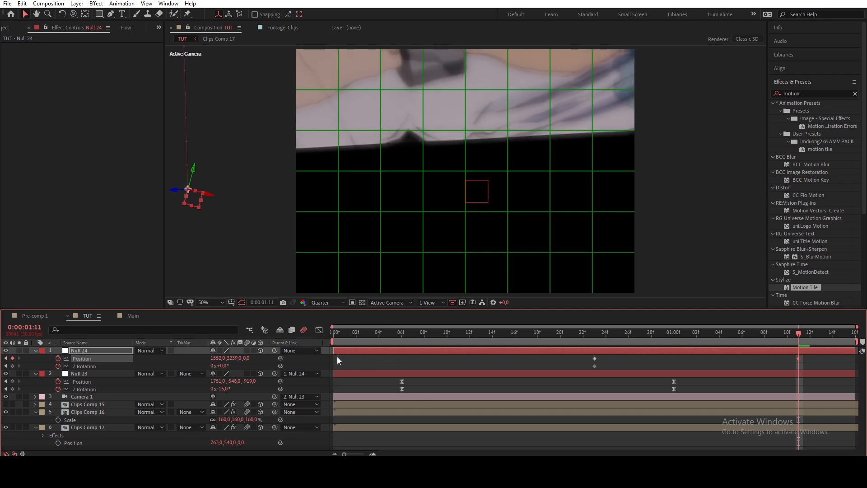
{"action": "left_click", "coordinate": [97, 367]}
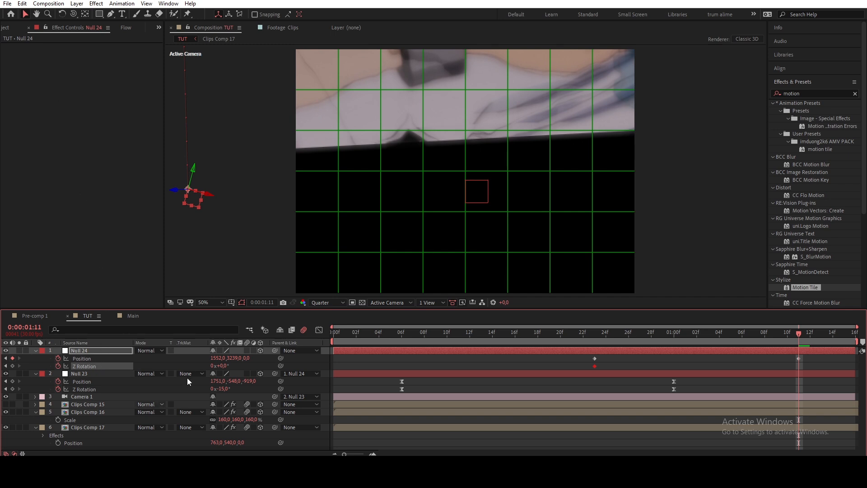
Move Clips Comp 15 into the lower part of the camera frame, below the edge of Clips Comp 16
{"action": "key", "text": "comma"}
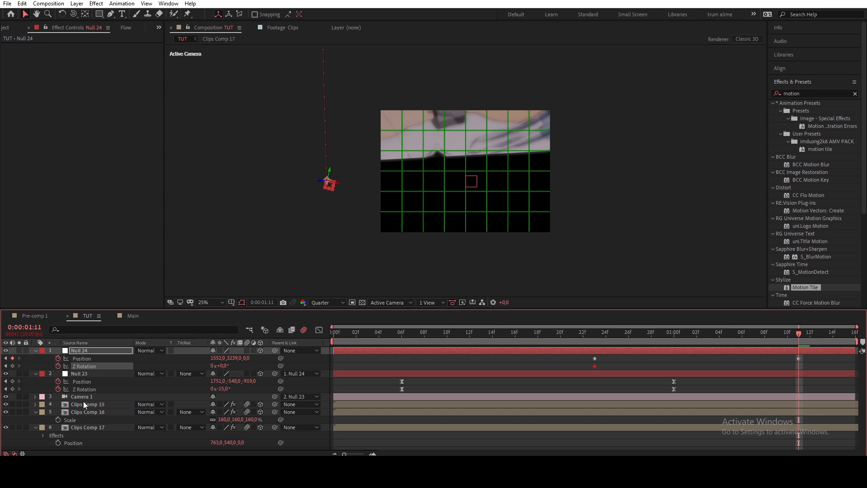
{"action": "left_click", "coordinate": [97, 404]}
{"action": "key", "text": "comma"}
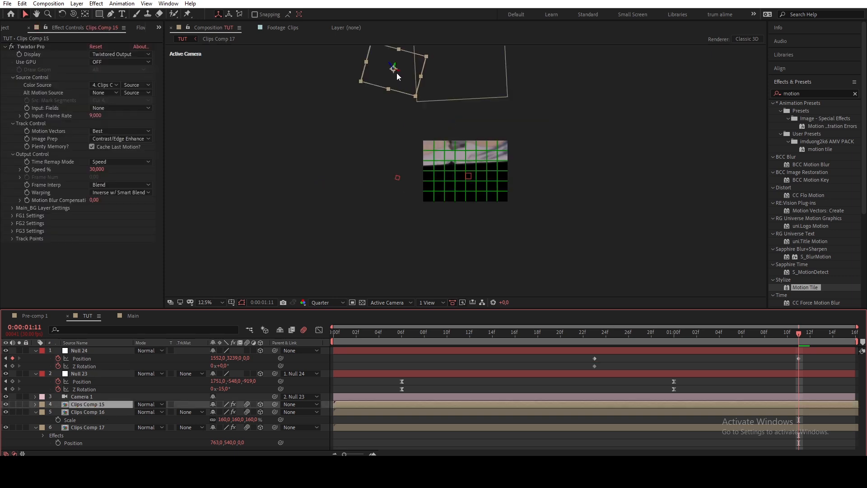
{"action": "key", "text": "comma"}
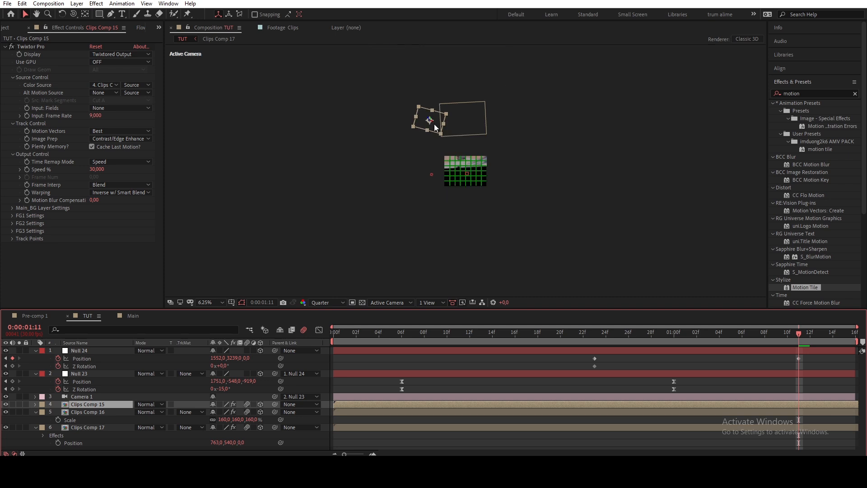
{"action": "left_click", "coordinate": [434, 127]}
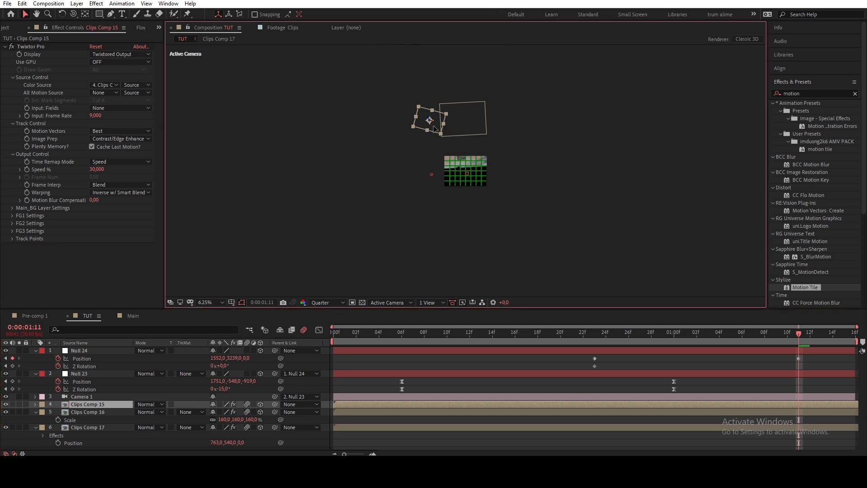
{"action": "left_click_drag", "start_coordinate": [434, 129], "coordinate": [471, 181]}
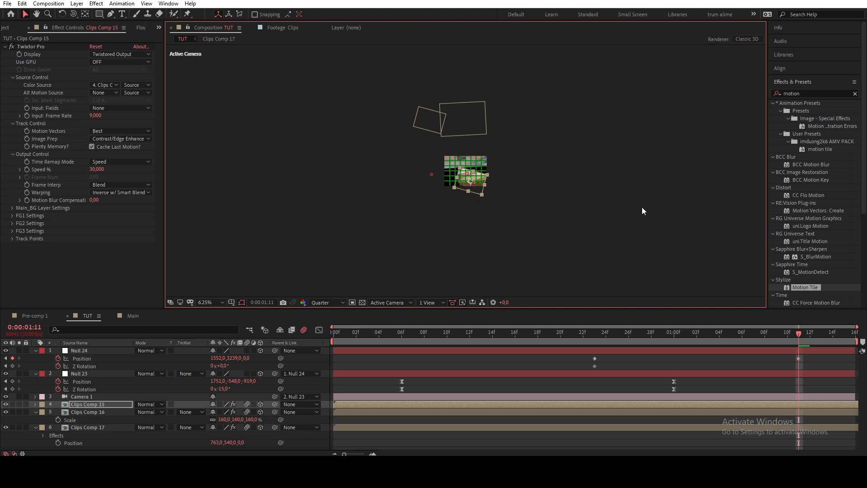
{"action": "key", "text": "period"}
{"action": "key", "text": "period"}
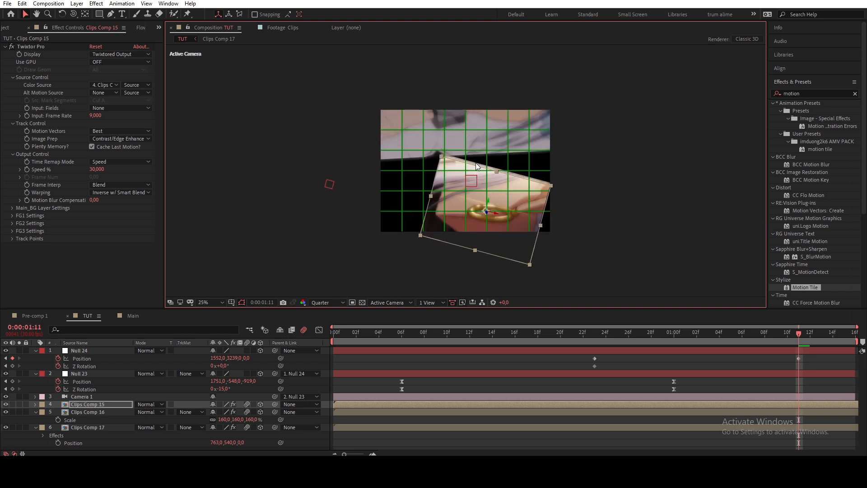
{"action": "left_click_drag", "start_coordinate": [496, 193], "coordinate": [491, 192]}
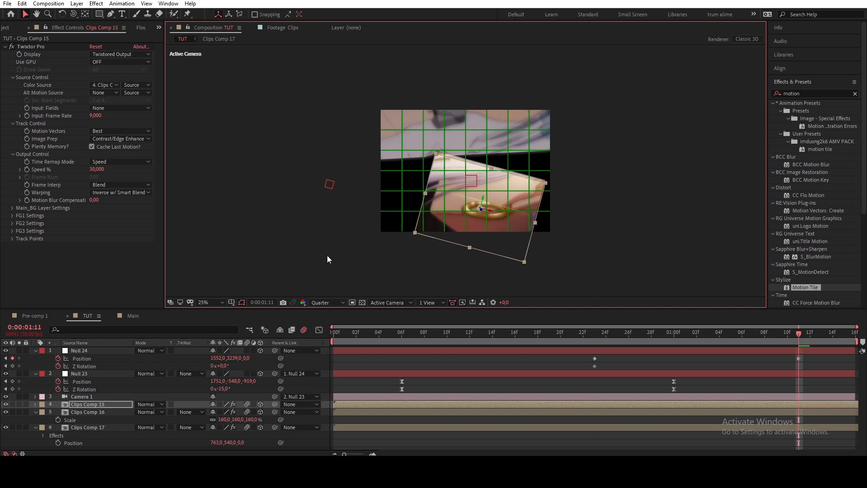
Set Clips Comp 15's Z rotation to -17°
{"action": "key", "text": "r"}
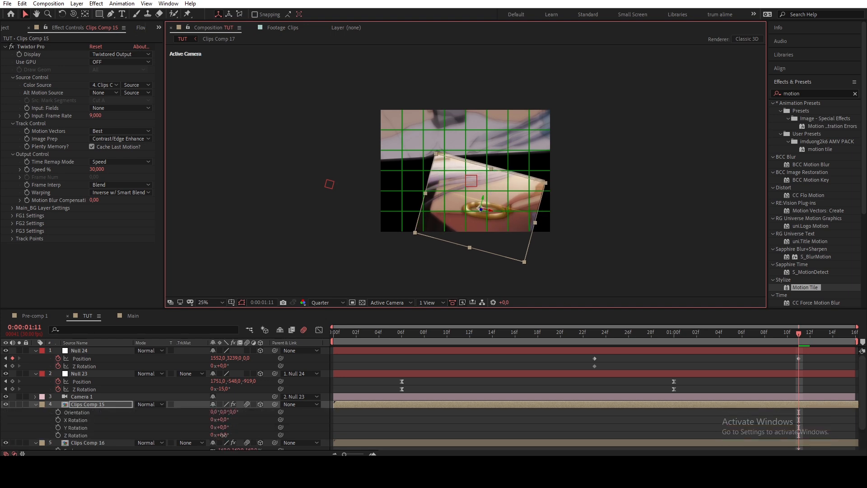
{"action": "left_click_drag", "start_coordinate": [223, 435], "coordinate": [219, 437]}
{"action": "key", "text": "period"}
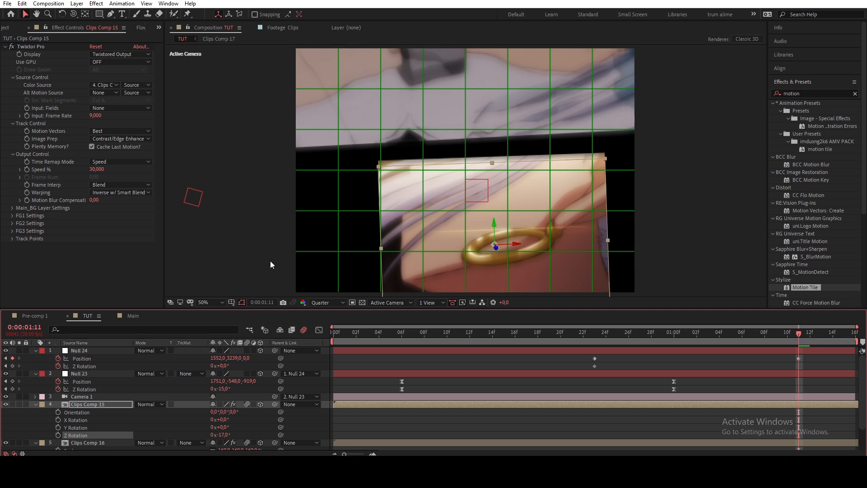
Scale Clips Comp 15 to 150% and reposition it to fill the frame's width beneath Clips Comp 16
{"action": "key", "text": "p"}
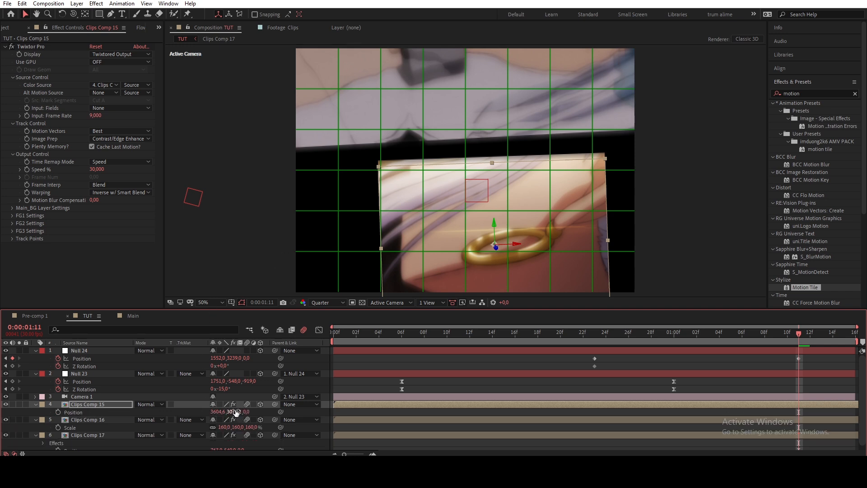
{"action": "key", "text": "s"}
{"action": "left_click_drag", "start_coordinate": [225, 412], "coordinate": [248, 417]}
{"action": "left_click_drag", "start_coordinate": [538, 180], "coordinate": [513, 197]}
{"action": "left_click_drag", "start_coordinate": [226, 413], "coordinate": [230, 415]}
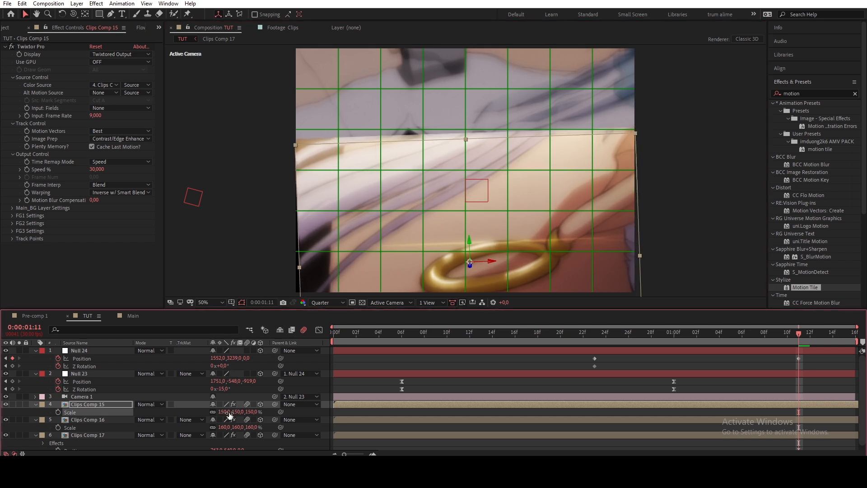
Set Clips Comp 15's Z rotation to -18° and its position to X 3471.4, Y 3209.2
{"action": "key", "text": "r"}
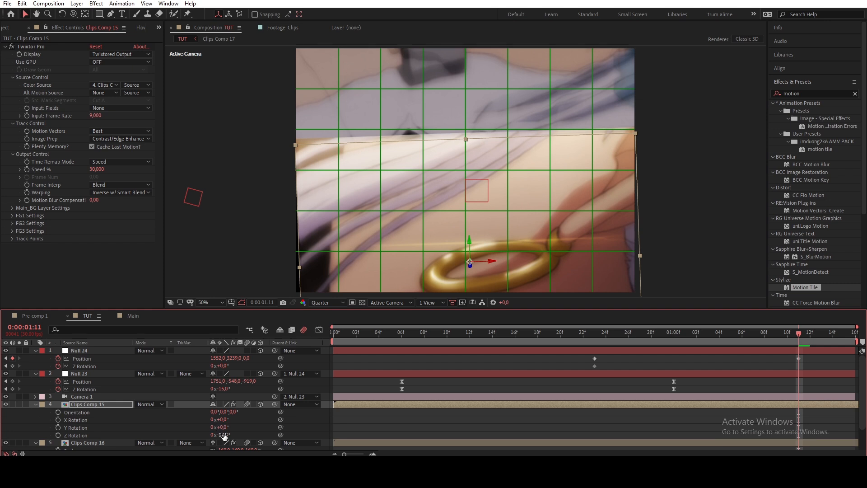
{"action": "left_click_drag", "start_coordinate": [223, 435], "coordinate": [224, 435]}
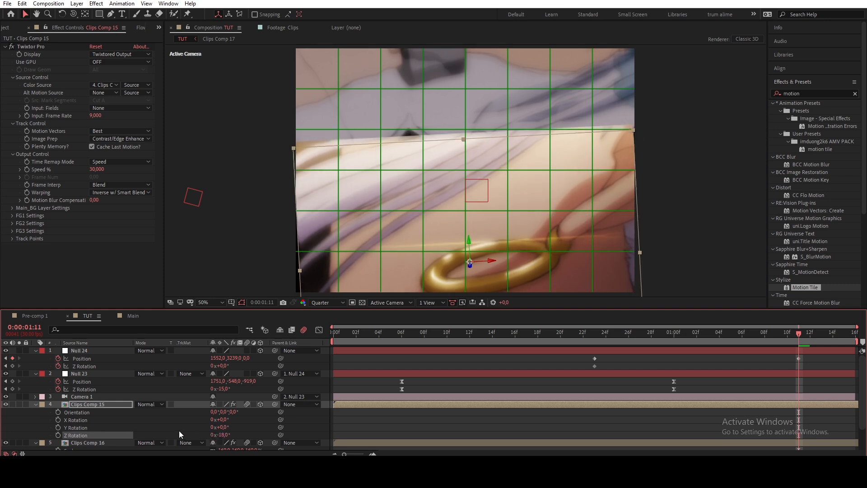
{"action": "key", "text": "p"}
{"action": "left_click_drag", "start_coordinate": [232, 412], "coordinate": [416, 430]}
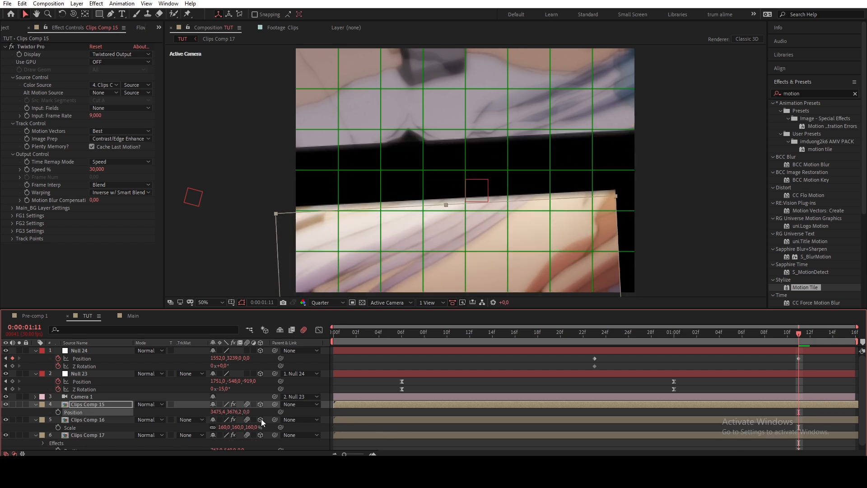
{"action": "left_click_drag", "start_coordinate": [235, 411], "coordinate": [28, 420]}
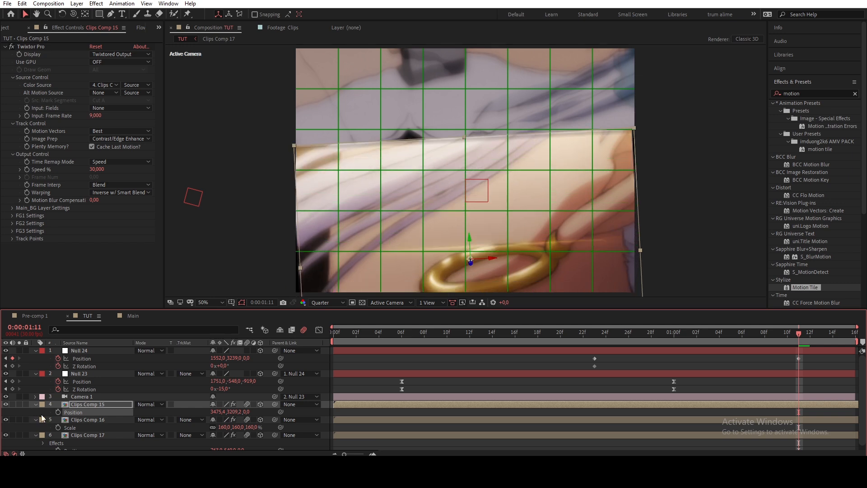
{"action": "left_click_drag", "start_coordinate": [221, 412], "coordinate": [218, 412]}
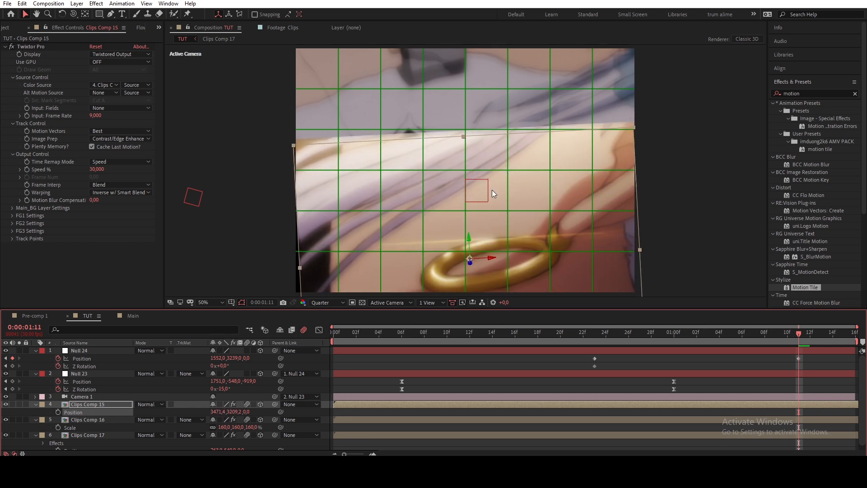
Apply the Motion Tile effect to Clips Comp 15
{"action": "left_click", "coordinate": [102, 404]}
{"action": "left_click_drag", "start_coordinate": [805, 287], "coordinate": [92, 405]}
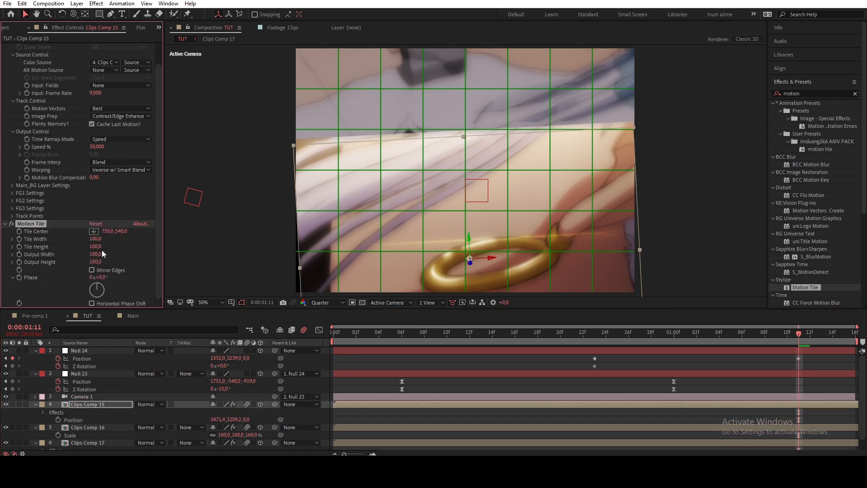
Set Clips Comp 15's Motion Tile output width to 150 and output height to 200, with Mirror Edges enabled
{"action": "left_click", "coordinate": [95, 255]}
{"action": "type", "text": "150"}
{"action": "key", "text": "Return"}
{"action": "left_click", "coordinate": [110, 269]}
{"action": "left_click", "coordinate": [95, 262]}
{"action": "type", "text": "200"}
{"action": "key", "text": "Return"}
{"action": "key", "text": "comma"}
{"action": "key", "text": "comma"}
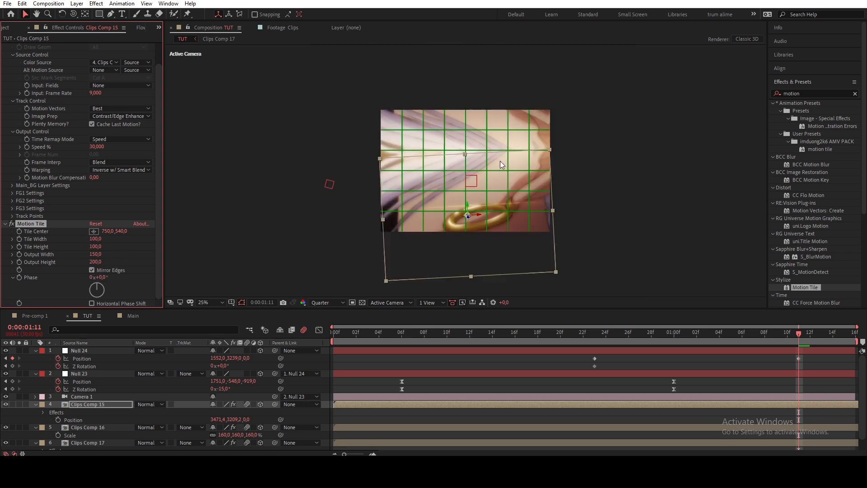
Reposition Clips Comp 15 to X 3568.4, Y 3497.2 and deselect it
{"action": "left_click_drag", "start_coordinate": [230, 419], "coordinate": [355, 427]}
{"action": "left_click_drag", "start_coordinate": [230, 419], "coordinate": [337, 413]}
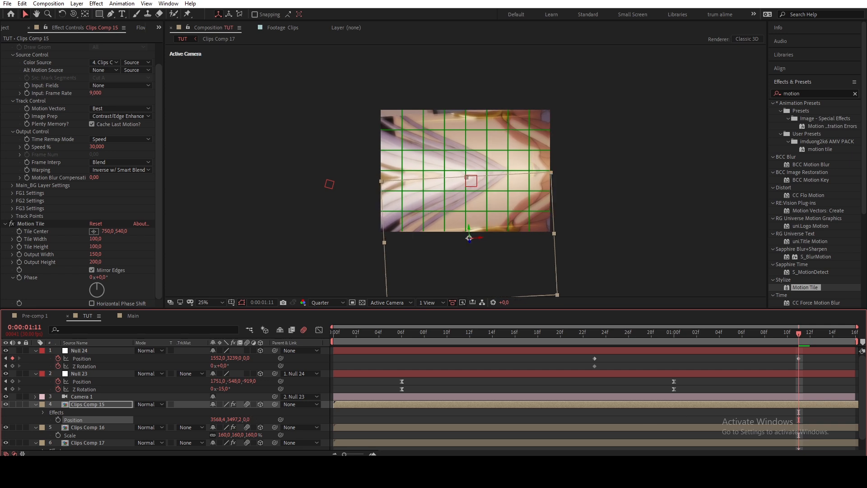
{"action": "left_click", "coordinate": [170, 362]}
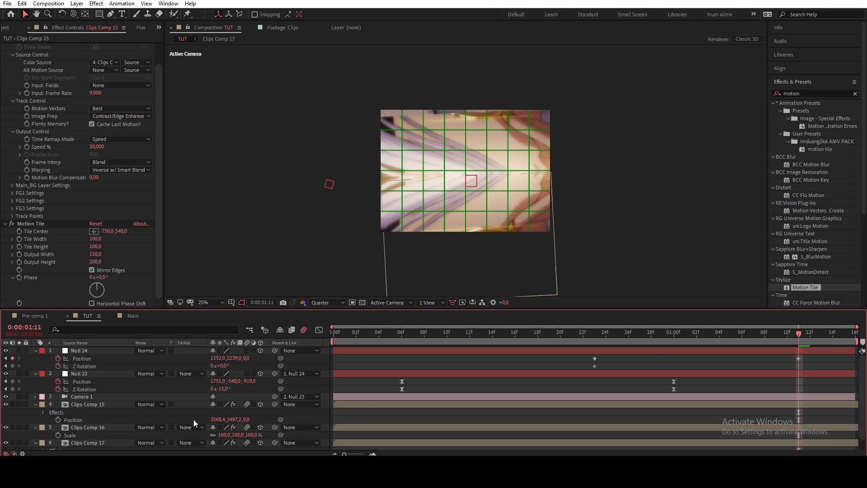
At 0:00:01:11, keyframe Null 24's position at 2033, 4348, 345 and its Z rotation at -9°
{"action": "left_click_drag", "start_coordinate": [238, 357], "coordinate": [420, 397]}
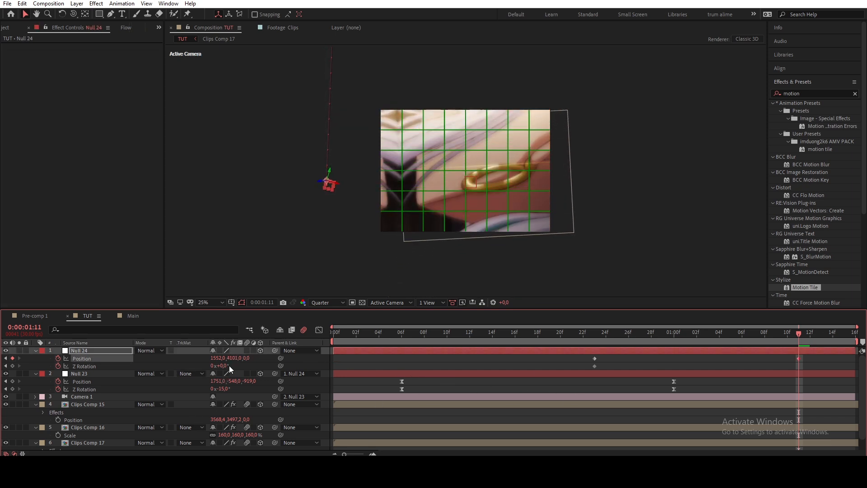
{"action": "left_click_drag", "start_coordinate": [217, 358], "coordinate": [383, 378]}
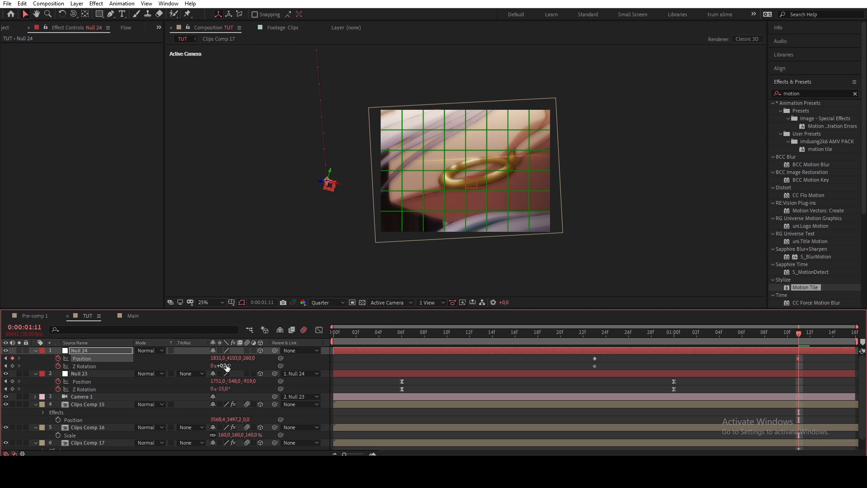
{"action": "left_click_drag", "start_coordinate": [226, 365], "coordinate": [339, 363]}
{"action": "left_click_drag", "start_coordinate": [218, 358], "coordinate": [318, 367]}
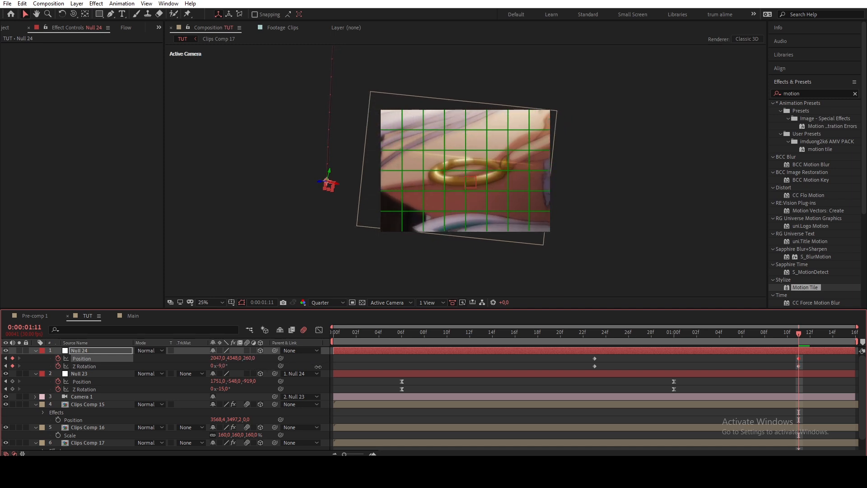
{"action": "left_click_drag", "start_coordinate": [248, 358], "coordinate": [204, 359]}
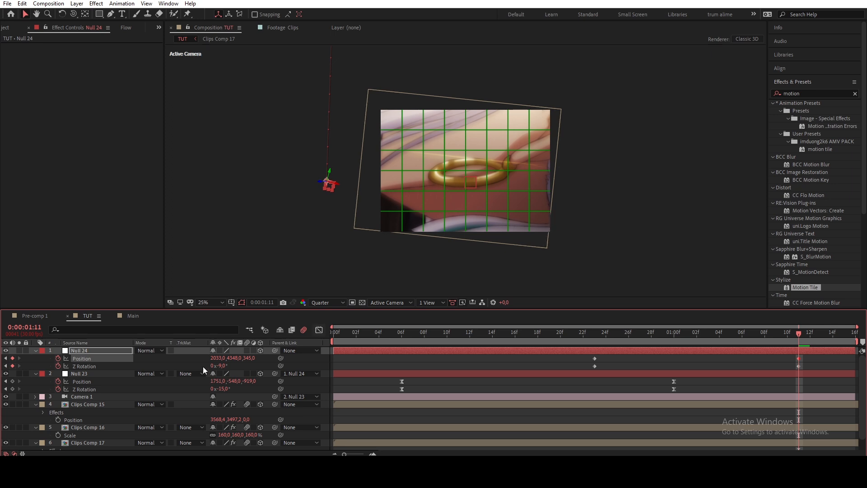
{"action": "left_click_drag", "start_coordinate": [221, 358], "coordinate": [290, 362]}
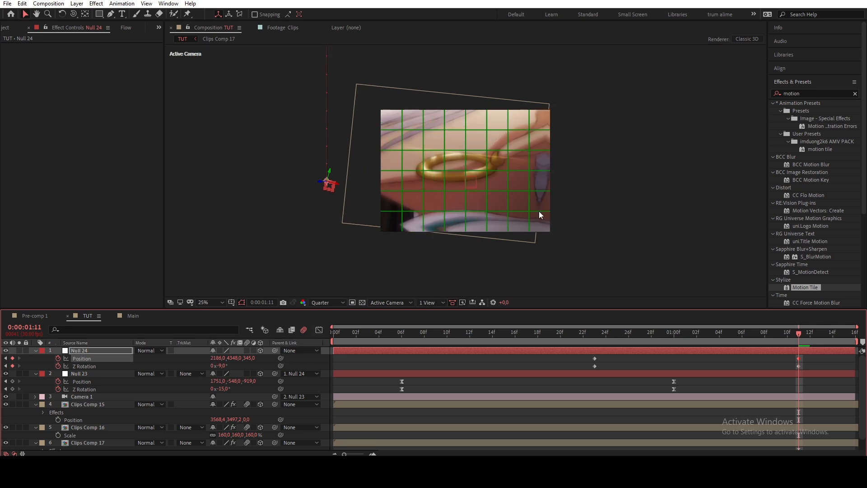
{"action": "key", "text": "ctrl+z"}
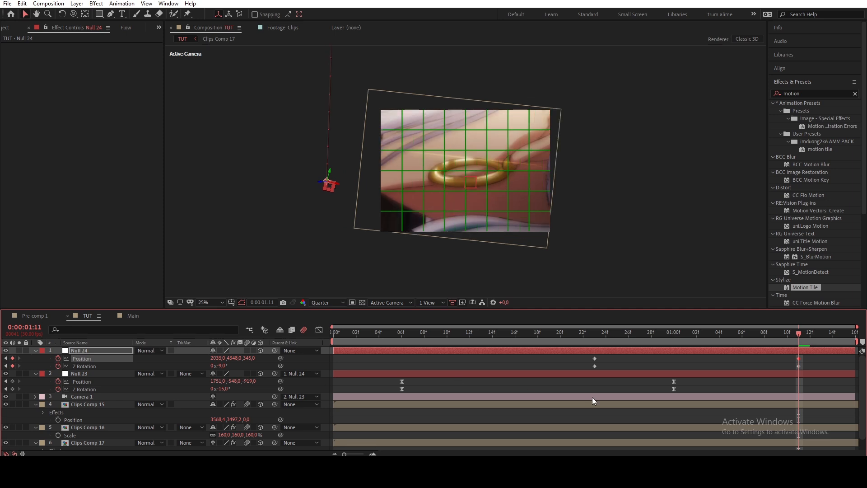
Easy-ease Null 24's position and Z rotation keyframes and shape their speed graph into a sharp early peak with a long ease-out
{"action": "left_click_drag", "start_coordinate": [807, 359], "coordinate": [567, 372]}
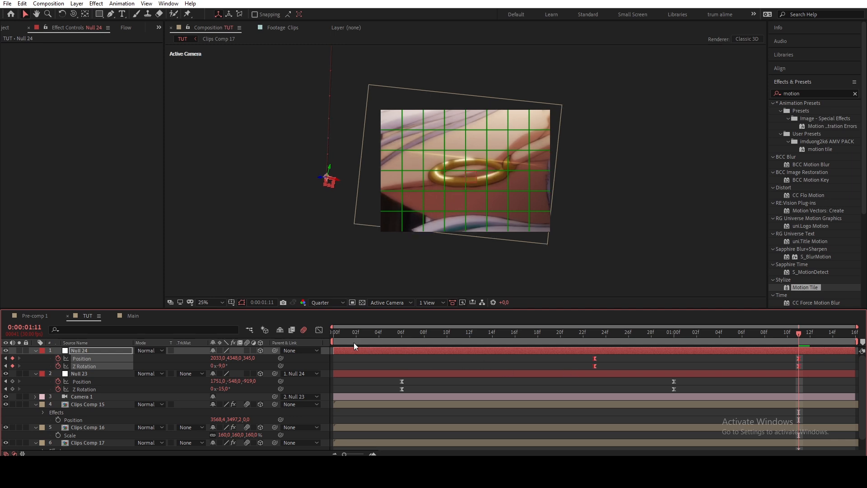
{"action": "left_click", "coordinate": [319, 330]}
{"action": "left_click", "coordinate": [798, 429]}
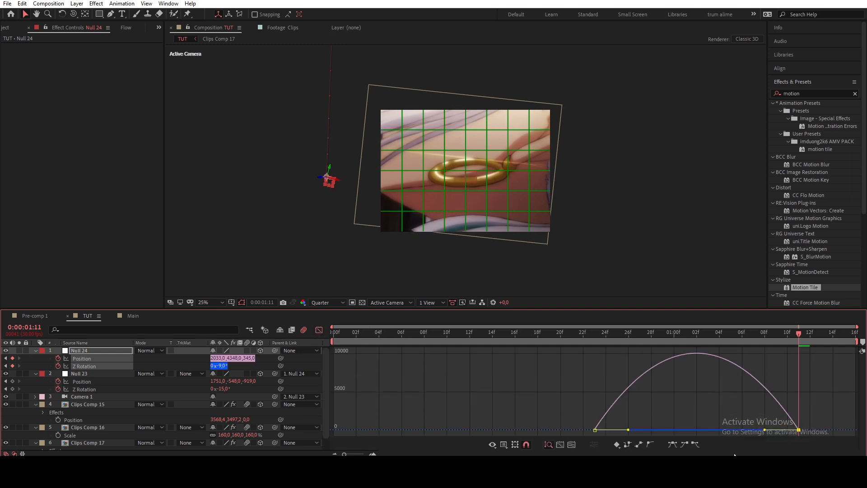
{"action": "left_click", "coordinate": [504, 445]}
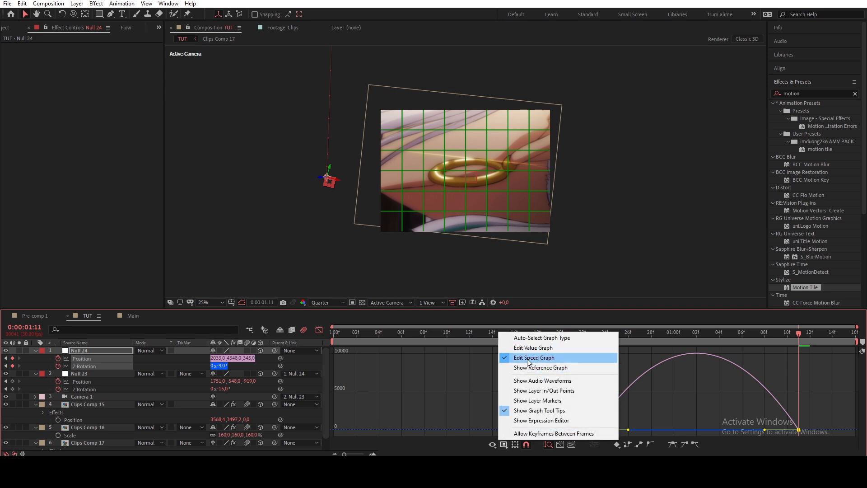
{"action": "left_click", "coordinate": [811, 410]}
{"action": "left_click_drag", "start_coordinate": [764, 429], "coordinate": [703, 430]}
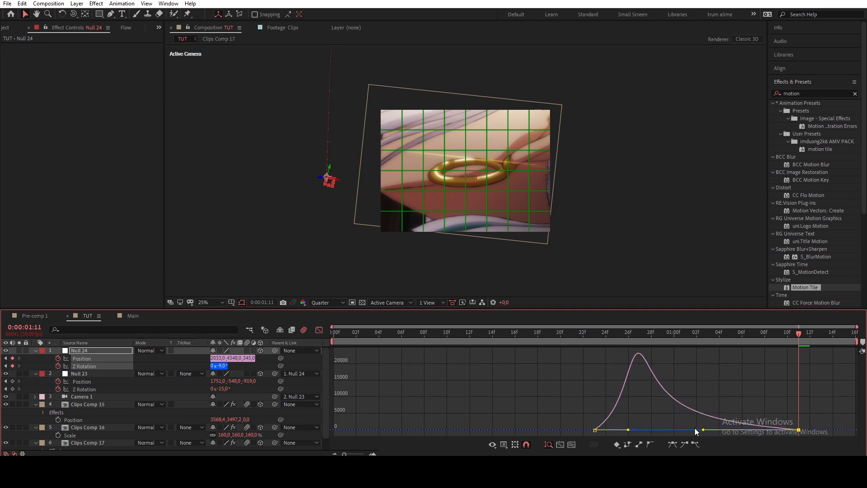
{"action": "left_click_drag", "start_coordinate": [562, 403], "coordinate": [636, 430]}
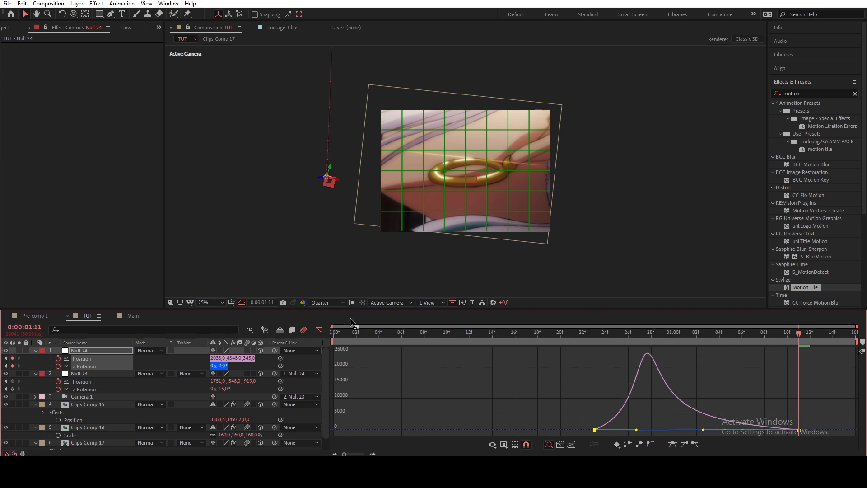
{"action": "left_click", "coordinate": [319, 331]}
Play the TUT composition from the start and scrub through it to review the camera moves across the three clips
{"action": "key", "text": "Home"}
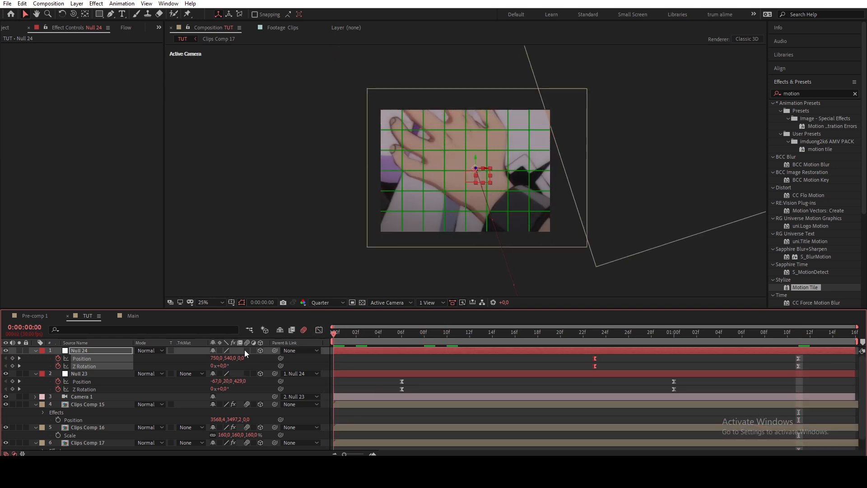
{"action": "key", "text": "space"}
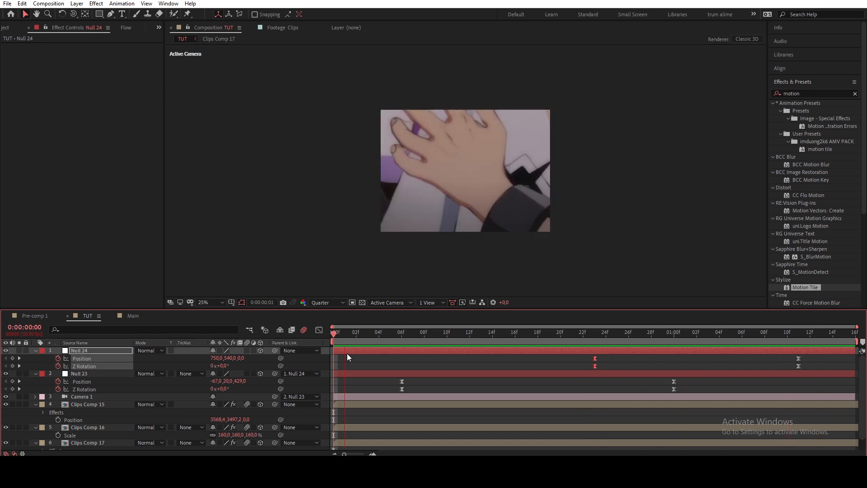
{"action": "key", "text": "space"}
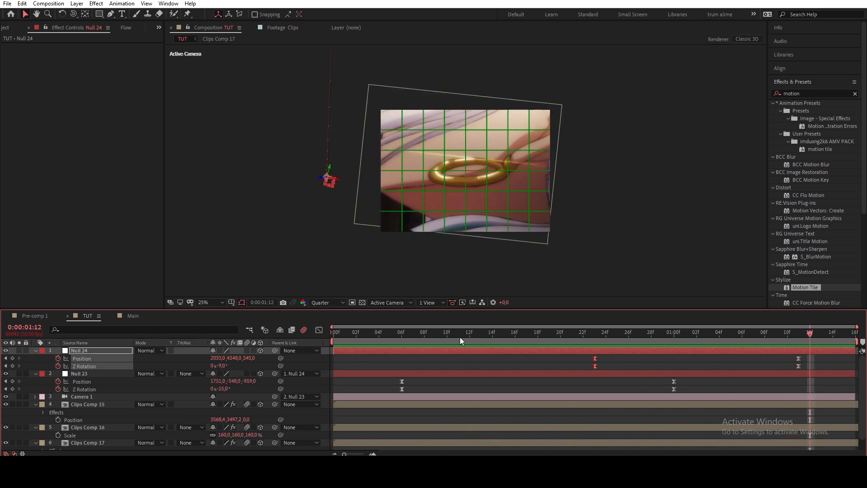
{"action": "left_click_drag", "start_coordinate": [608, 362], "coordinate": [538, 374]}
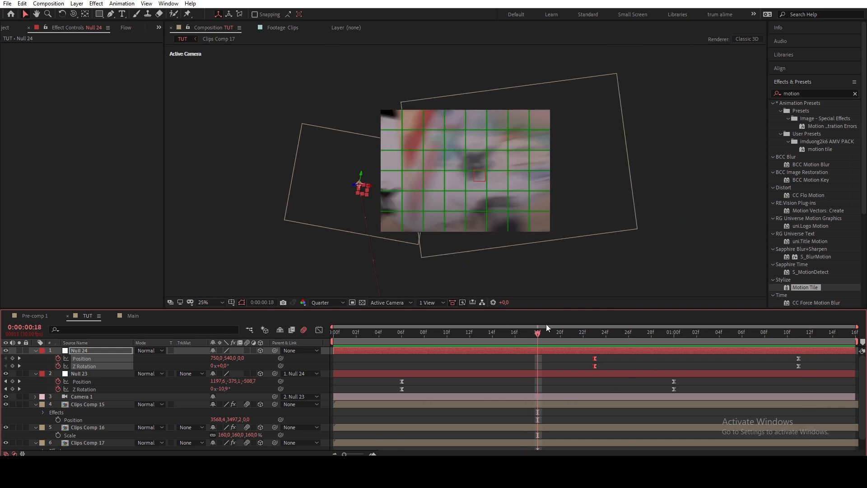
{"action": "left_click_drag", "start_coordinate": [549, 338], "coordinate": [777, 351]}
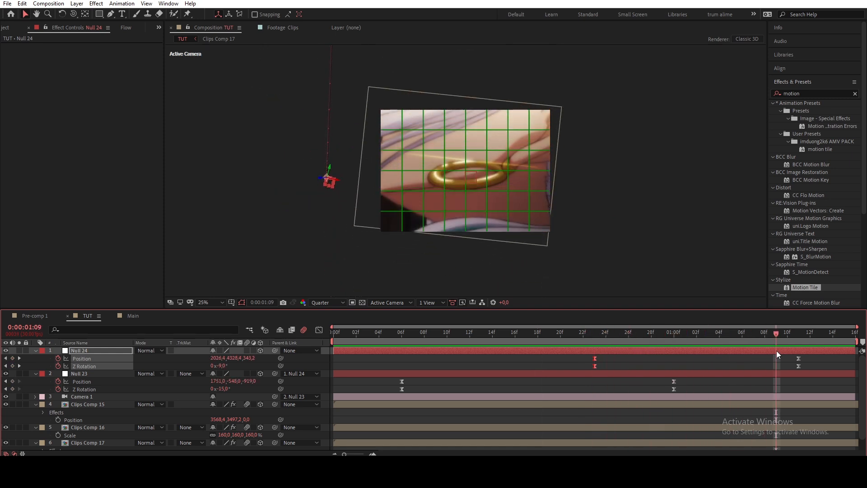
Collapse the expanded properties of all null and clip layers in the TUT timeline
{"action": "left_click", "coordinate": [35, 350]}
{"action": "left_click", "coordinate": [35, 358]}
{"action": "left_click", "coordinate": [36, 373]}
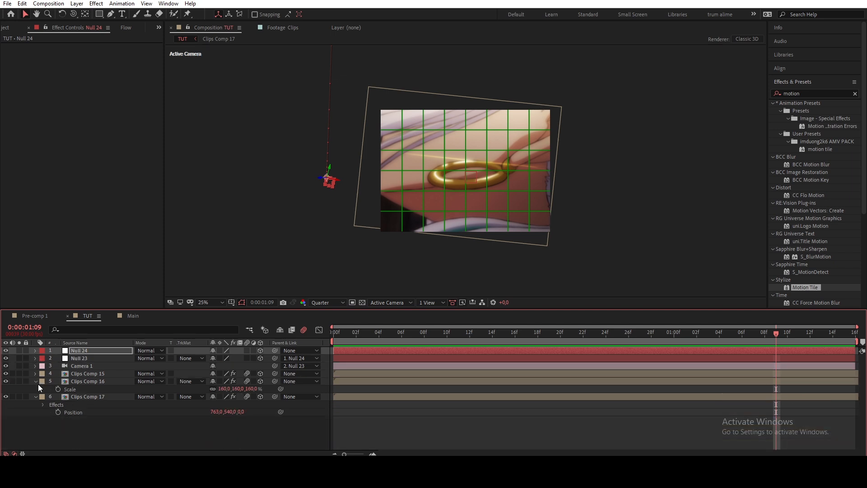
{"action": "left_click", "coordinate": [36, 382]}
{"action": "left_click", "coordinate": [34, 389]}
Select all layers in TUT, look at the Main composition's layer setup, and return to TUT
{"action": "left_click_drag", "start_coordinate": [48, 400], "coordinate": [105, 370]}
{"action": "right_click", "coordinate": [105, 369]}
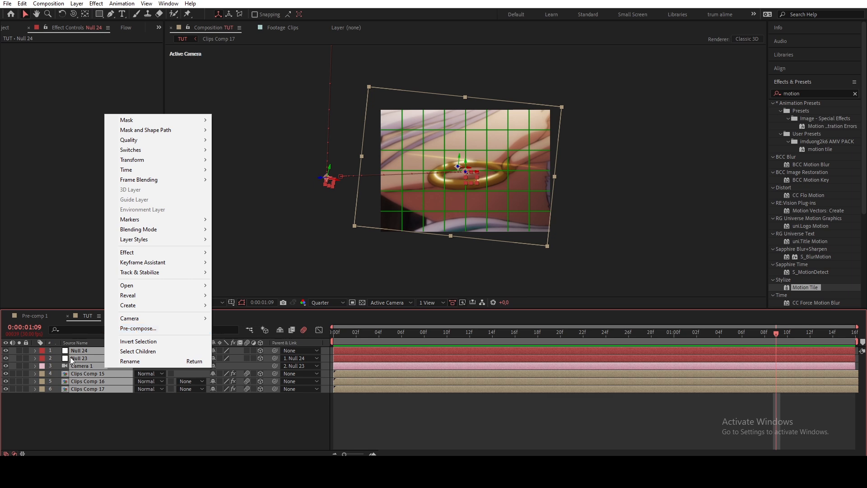
{"action": "key", "text": "Escape"}
{"action": "left_click", "coordinate": [35, 316]}
{"action": "left_click", "coordinate": [131, 315]}
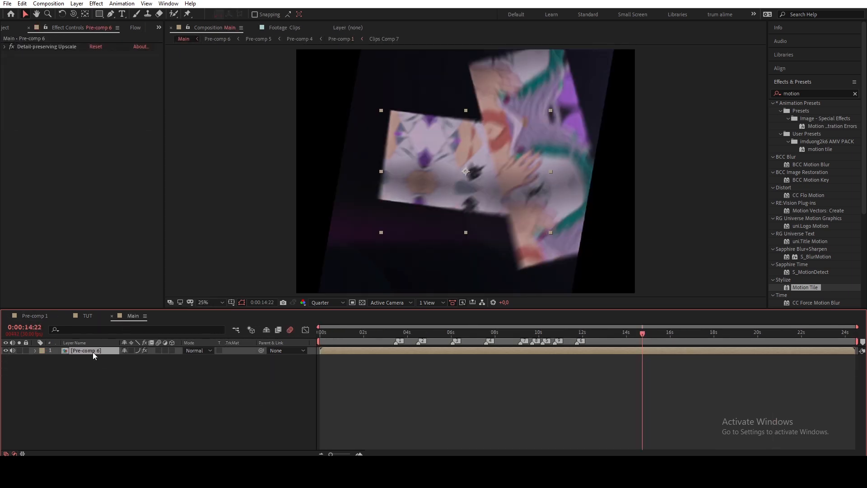
{"action": "left_click", "coordinate": [88, 316]}
{"action": "right_click", "coordinate": [103, 380]}
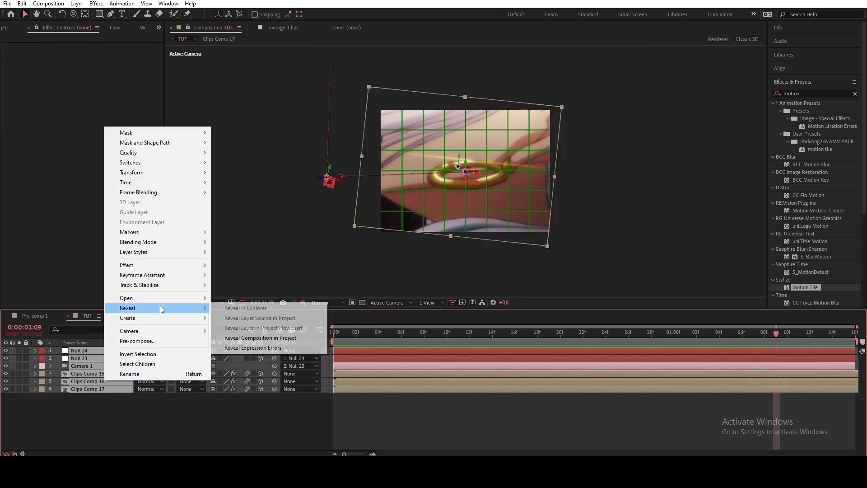
Search the effects and presets for "shake" and browse the Epic AMV Pack shake presets
{"action": "left_click", "coordinate": [805, 93]}
{"action": "type", "text": "shake"}
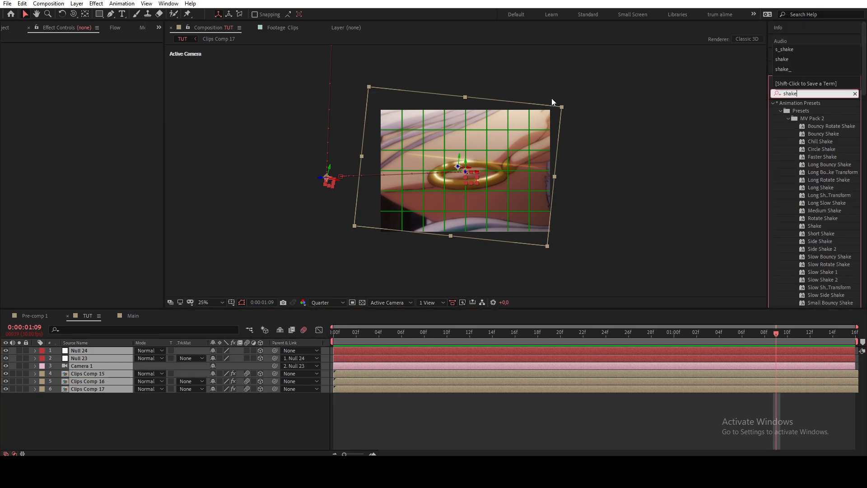
{"action": "scroll", "coordinate": [819, 186], "scroll_direction": "down", "scroll_amount": 12}
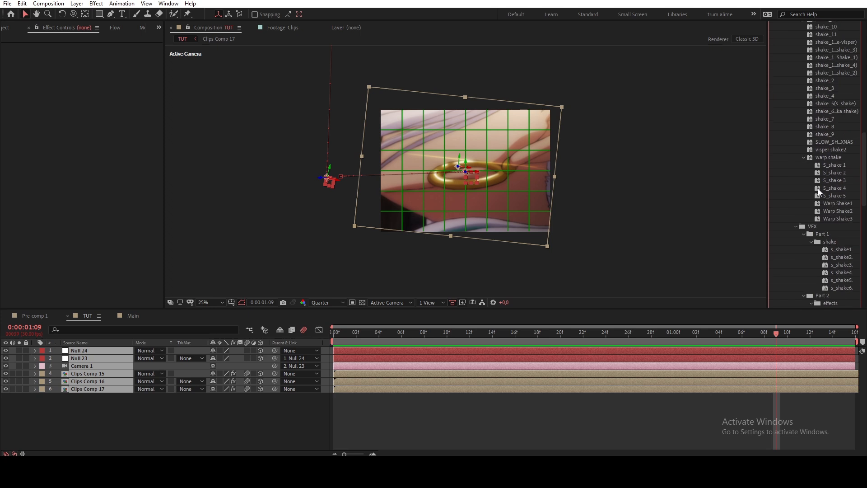
{"action": "scroll", "coordinate": [820, 183], "scroll_direction": "up", "scroll_amount": 6}
{"action": "left_click", "coordinate": [826, 185]}
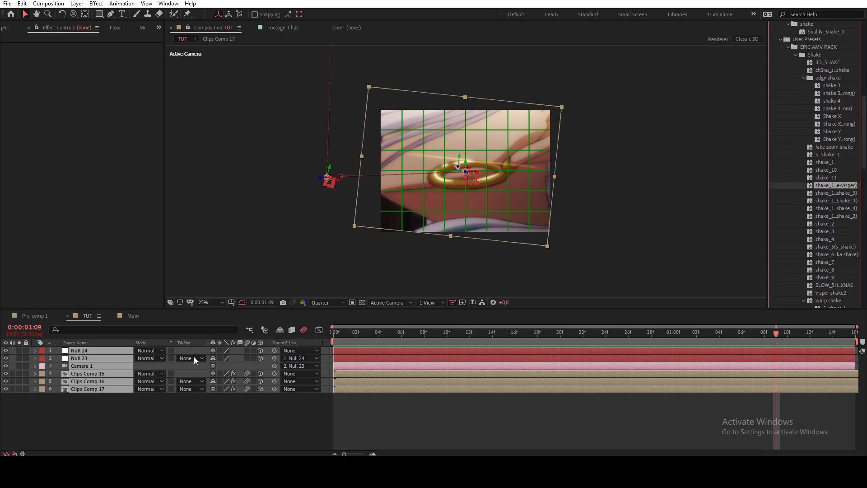
{"action": "right_click", "coordinate": [92, 376]}
{"action": "left_click", "coordinate": [118, 333]}
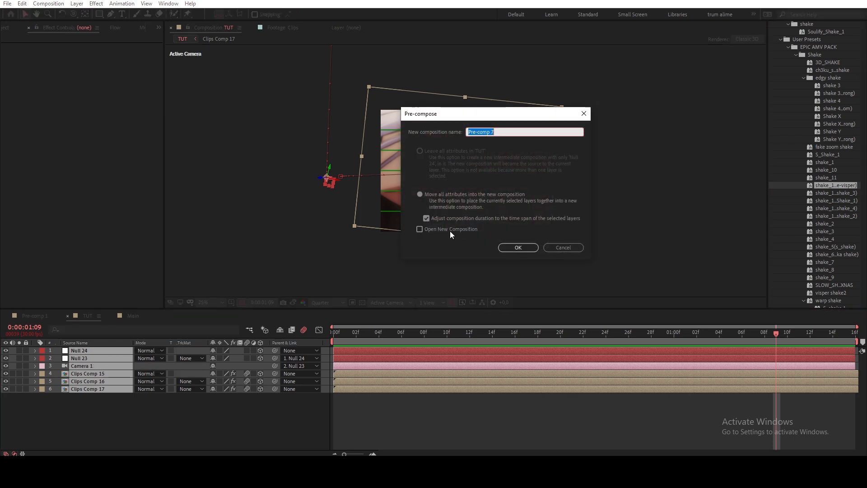
{"action": "left_click", "coordinate": [574, 246]}
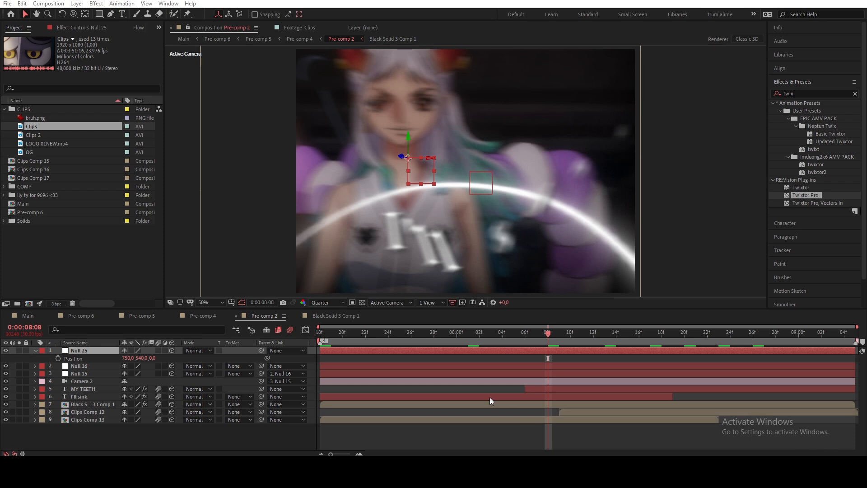
Toggle Pre-comp 2's motion blur and scrub to 0:00:08:13 to examine its camera move, text and glowing line layer
{"action": "left_click", "coordinate": [483, 335]}
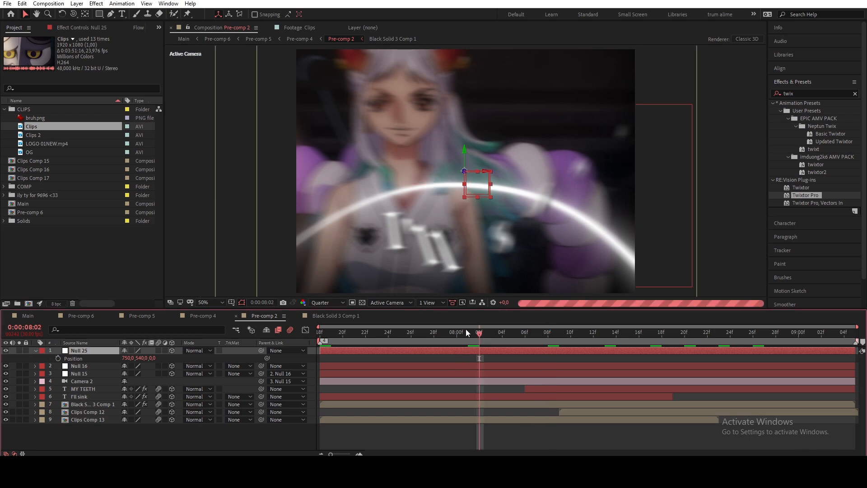
{"action": "left_click", "coordinate": [291, 329]}
{"action": "left_click_drag", "start_coordinate": [441, 334], "coordinate": [605, 364]}
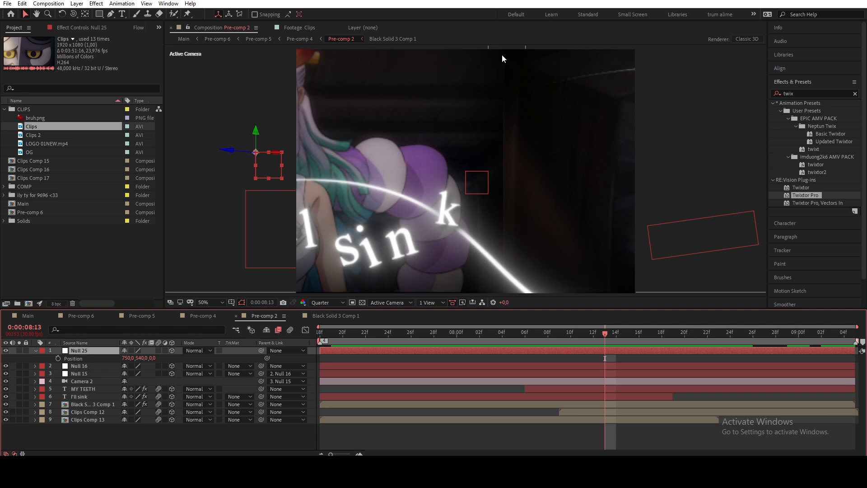
{"action": "left_click", "coordinate": [516, 201]}
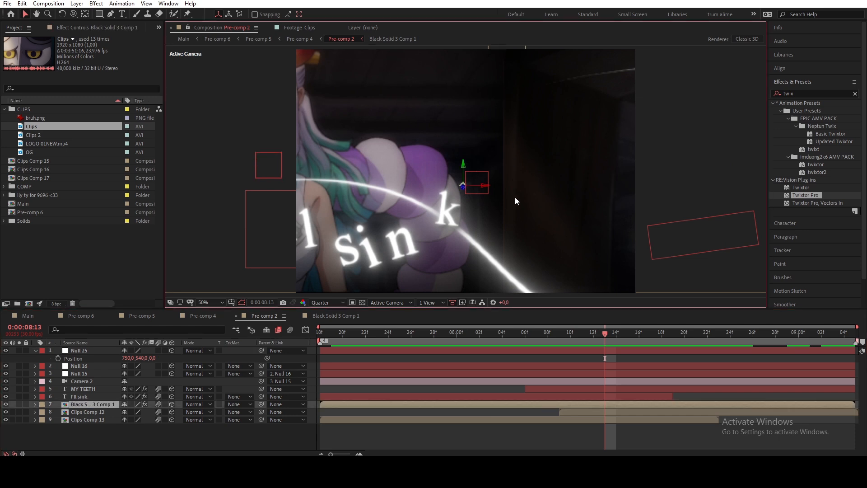
{"action": "scroll", "coordinate": [525, 93], "scroll_direction": "down", "scroll_amount": 2}
{"action": "scroll", "coordinate": [525, 90], "scroll_direction": "up", "scroll_amount": 2}
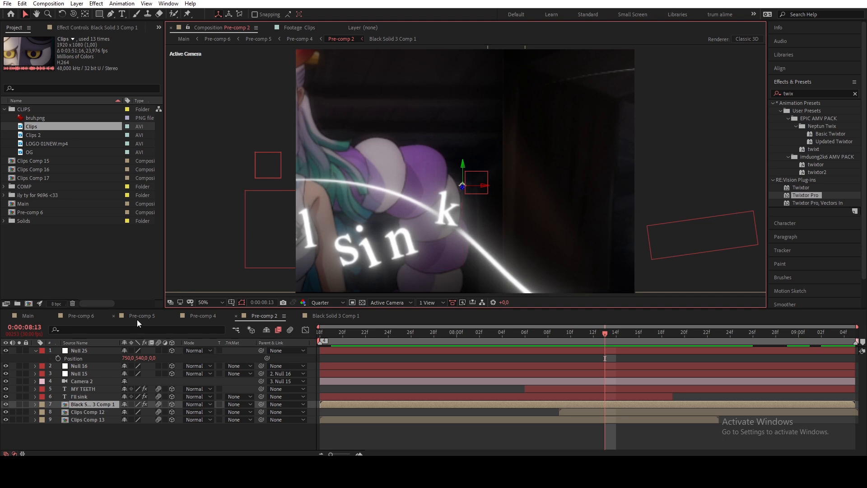
Create a 1500 x 1080, 30 fps composition named TUT with a duration of 0:00:01:17
{"action": "left_click", "coordinate": [29, 303]}
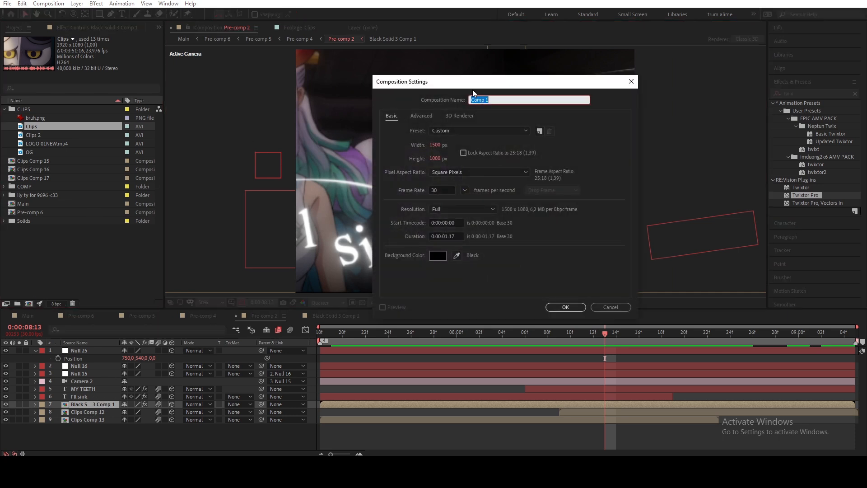
{"action": "type", "text": "TUT"}
{"action": "key", "text": "Return"}
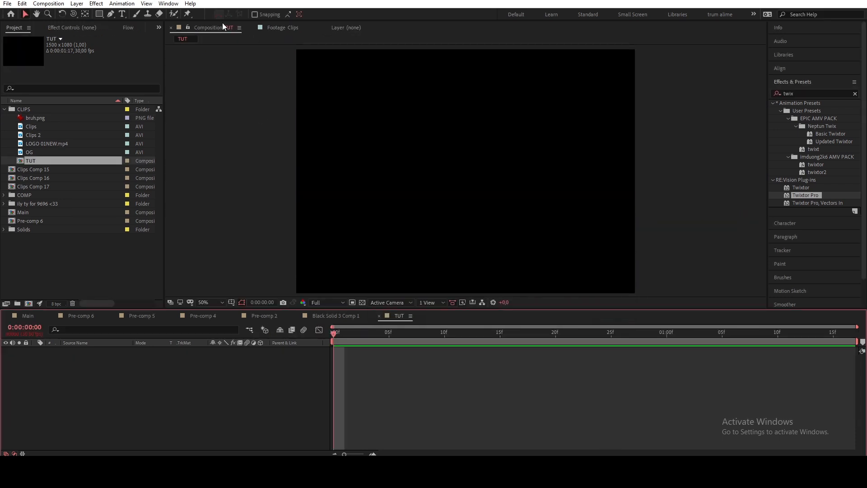
Set the in point of the Clips footage at 0:23:06:11, on the front view of the white-haired horned character
{"action": "left_click", "coordinate": [280, 28]}
{"action": "left_click_drag", "start_coordinate": [540, 283], "coordinate": [539, 284]}
{"action": "left_click", "coordinate": [411, 292]}
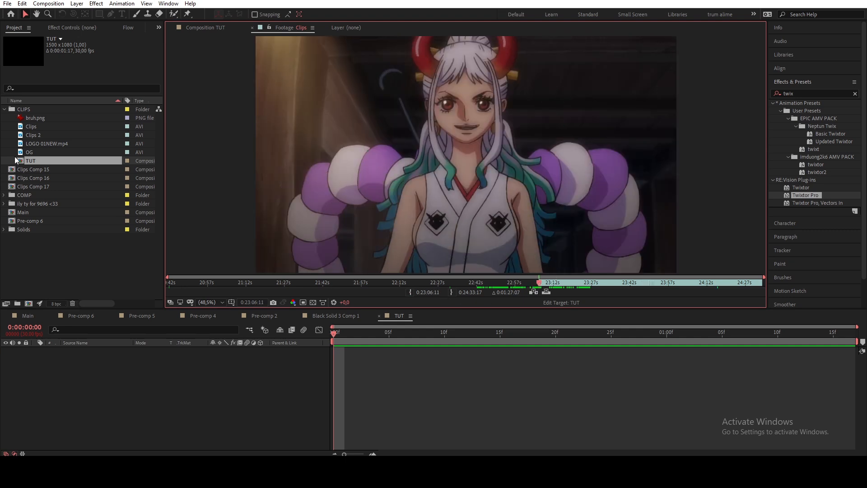
Add the Clips footage to TUT from its current in point, and again above it with the in point at 0:23:17:10
{"action": "left_click_drag", "start_coordinate": [39, 136], "coordinate": [95, 352]}
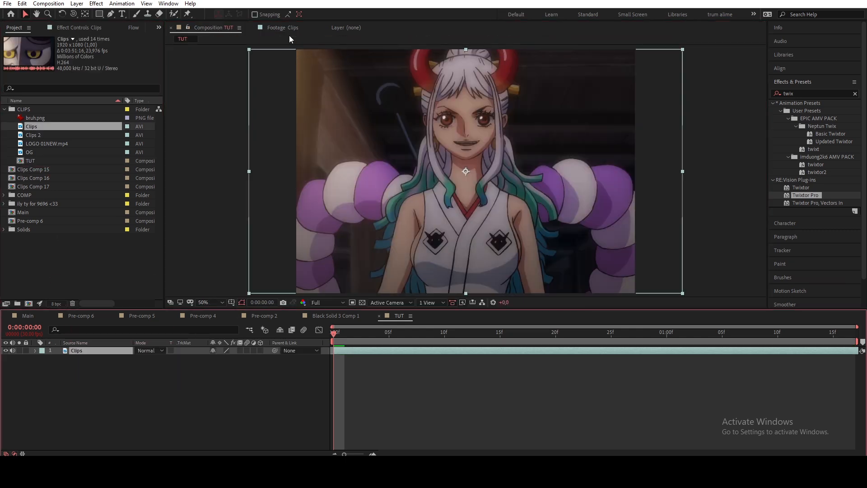
{"action": "mouse_move", "coordinate": [552, 285]}
{"action": "left_mouse_down"}
{"action": "mouse_move", "coordinate": [580, 285]}
{"action": "mouse_move", "coordinate": [567, 287]}
{"action": "left_mouse_up"}
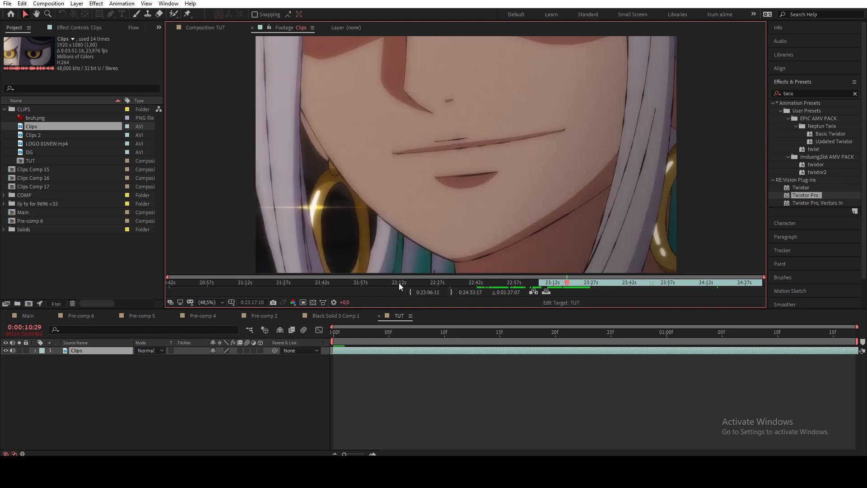
{"action": "left_click", "coordinate": [411, 292]}
{"action": "left_click_drag", "start_coordinate": [67, 129], "coordinate": [72, 358]}
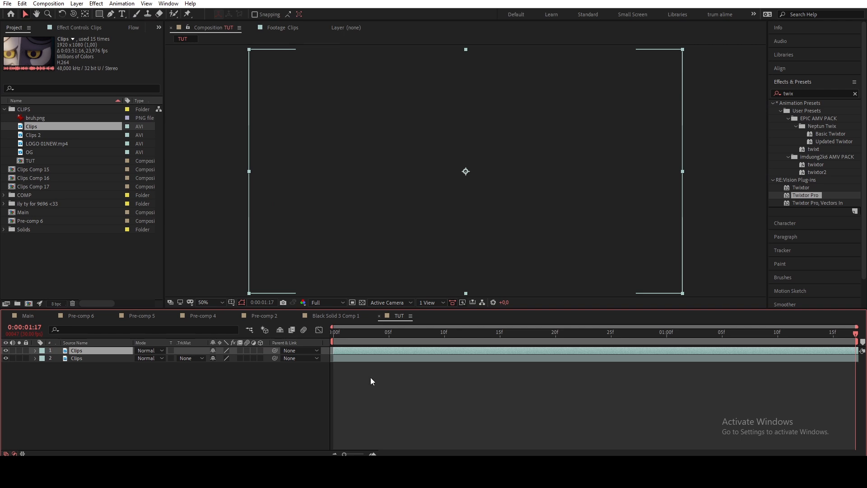
{"action": "left_click_drag", "start_coordinate": [383, 329], "coordinate": [348, 343]}
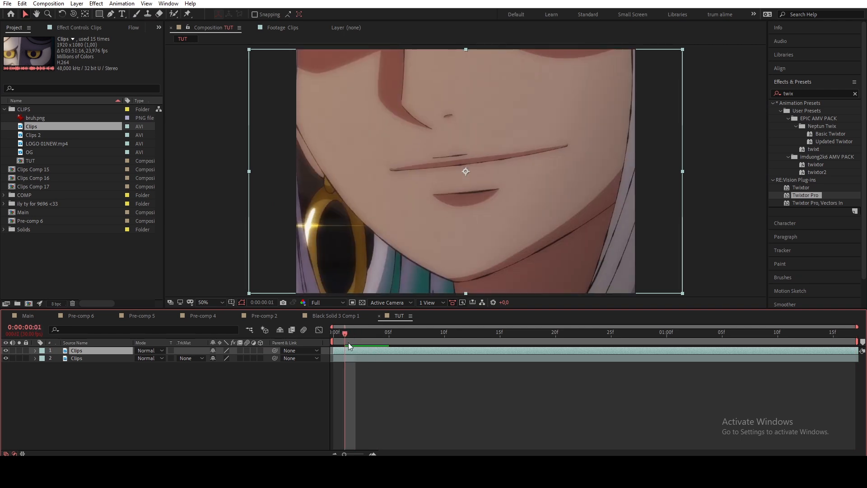
Try shifting both Clips layers sideways to position 1628, 540
{"action": "left_click", "coordinate": [131, 365]}
{"action": "left_click_drag", "start_coordinate": [131, 365], "coordinate": [94, 337]}
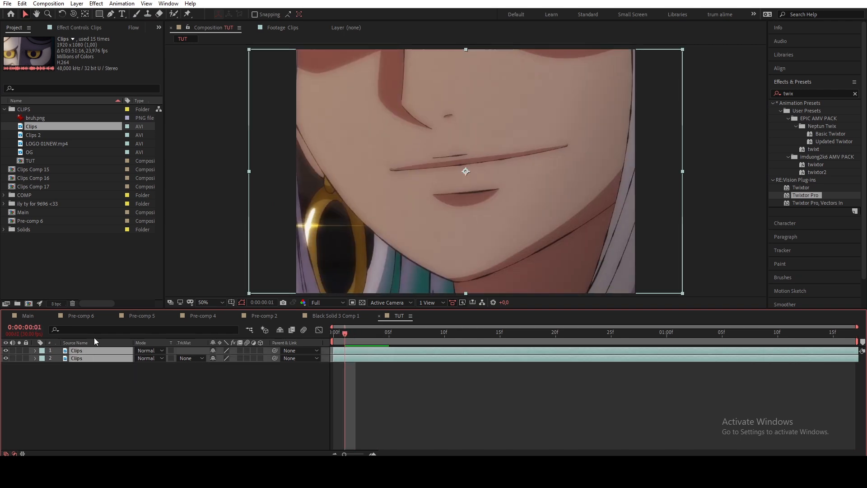
{"action": "key", "text": "p"}
{"action": "left_click_drag", "start_coordinate": [215, 358], "coordinate": [612, 357]}
{"action": "left_click", "coordinate": [587, 384]}
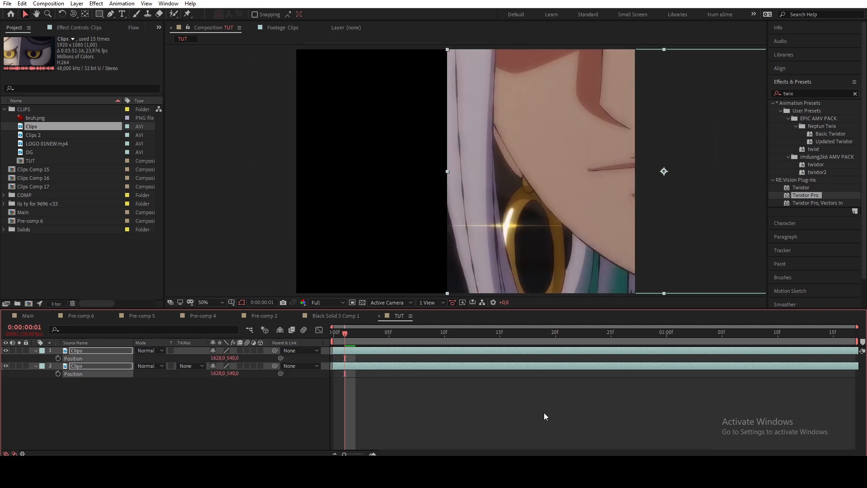
{"action": "left_click", "coordinate": [480, 72]}
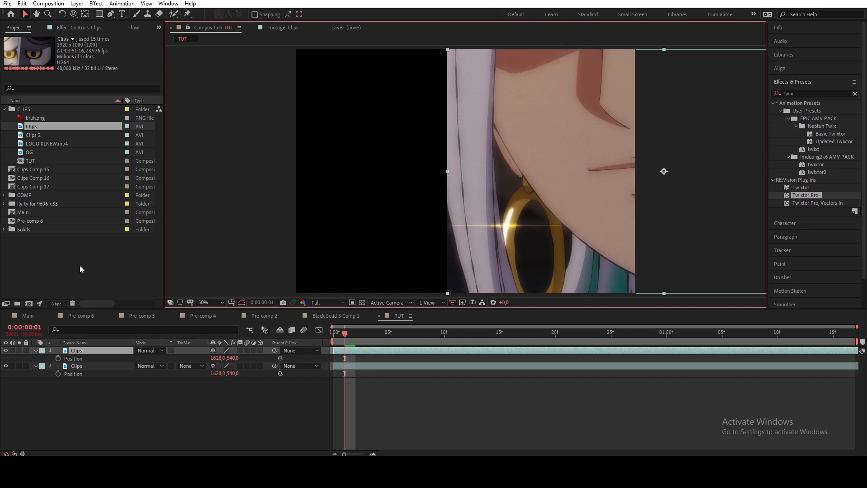
Toggle the upper Clips layer's visibility and try offsetting it to position 1748, 540
{"action": "left_click", "coordinate": [6, 351]}
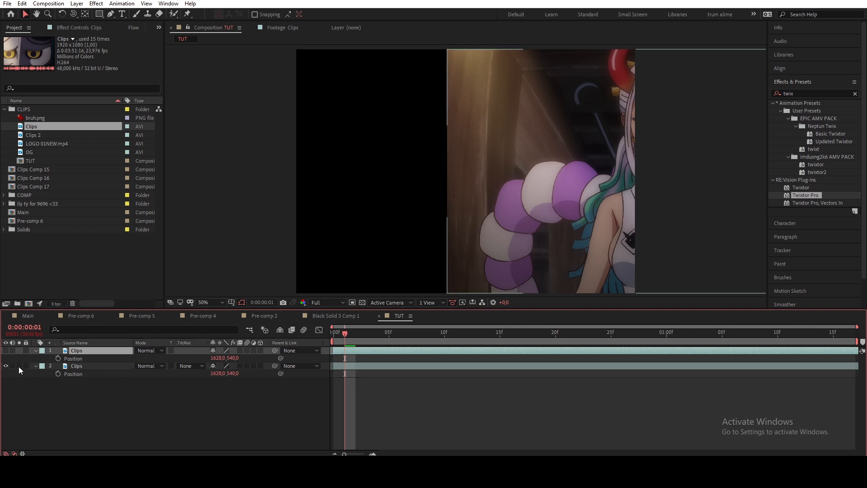
{"action": "left_click", "coordinate": [5, 351]}
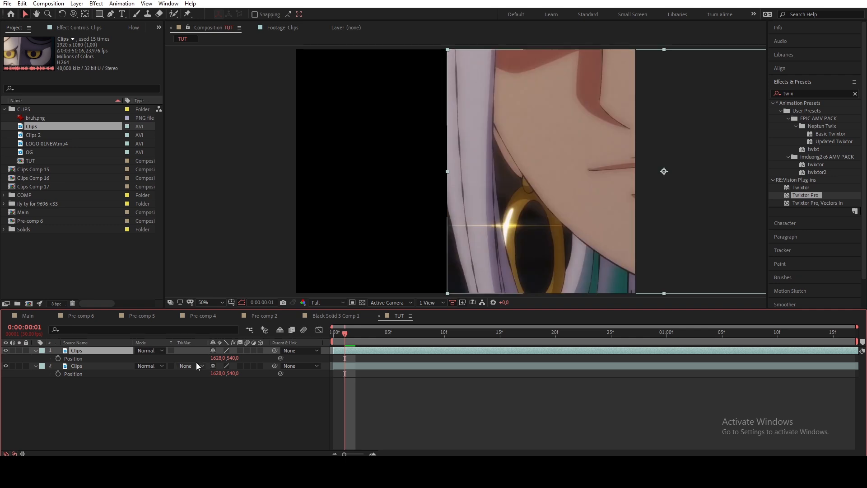
{"action": "left_click_drag", "start_coordinate": [218, 359], "coordinate": [173, 358]}
{"action": "left_click_drag", "start_coordinate": [160, 364], "coordinate": [238, 374]}
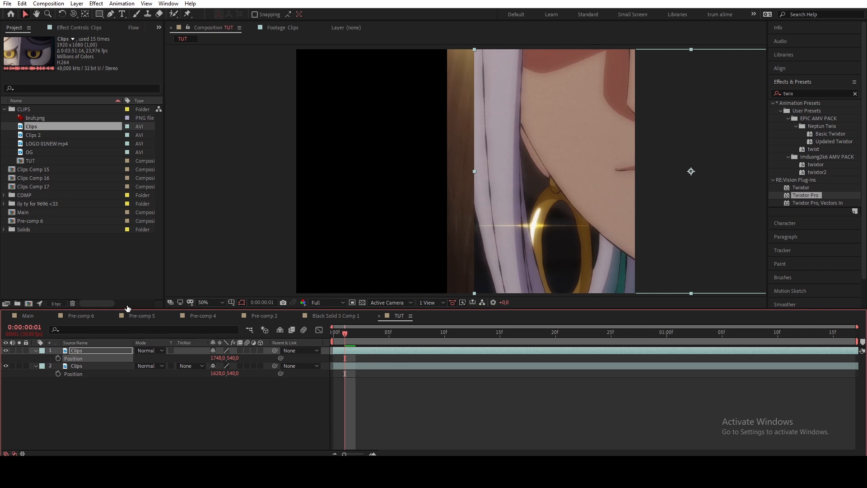
Examine the Clips footage up to 0:23:24:07 and compare it with the two layers in TUT by toggling the upper one's visibility
{"action": "left_click", "coordinate": [316, 27]}
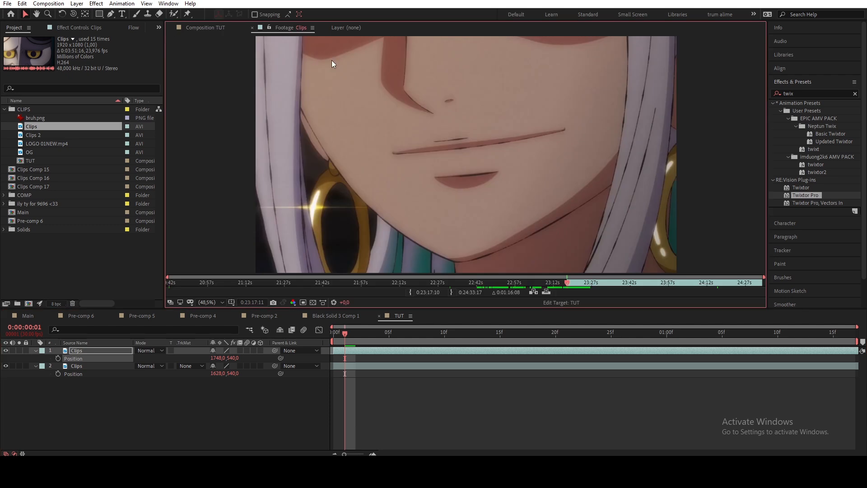
{"action": "left_click_drag", "start_coordinate": [567, 283], "coordinate": [585, 286]}
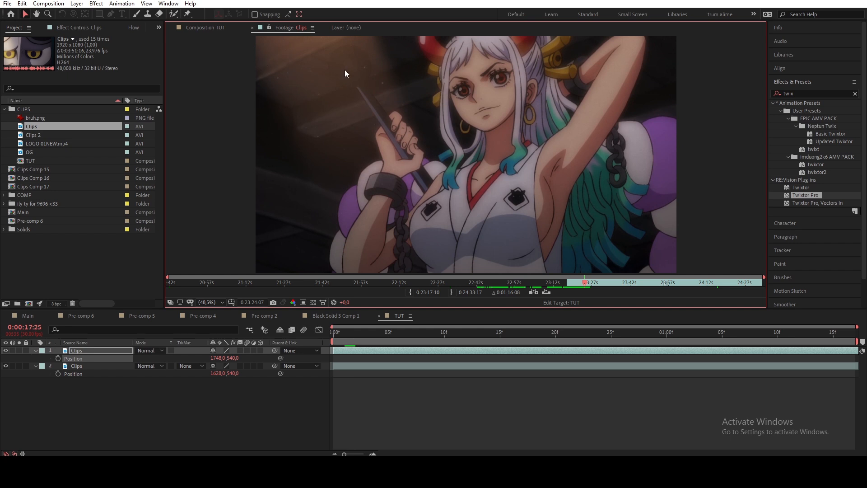
{"action": "left_click", "coordinate": [207, 28]}
{"action": "left_click", "coordinate": [5, 350]}
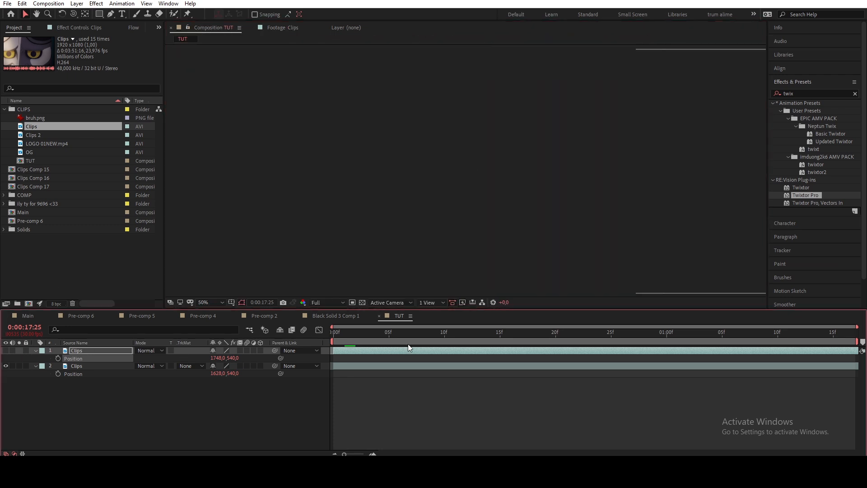
{"action": "left_click", "coordinate": [422, 332]}
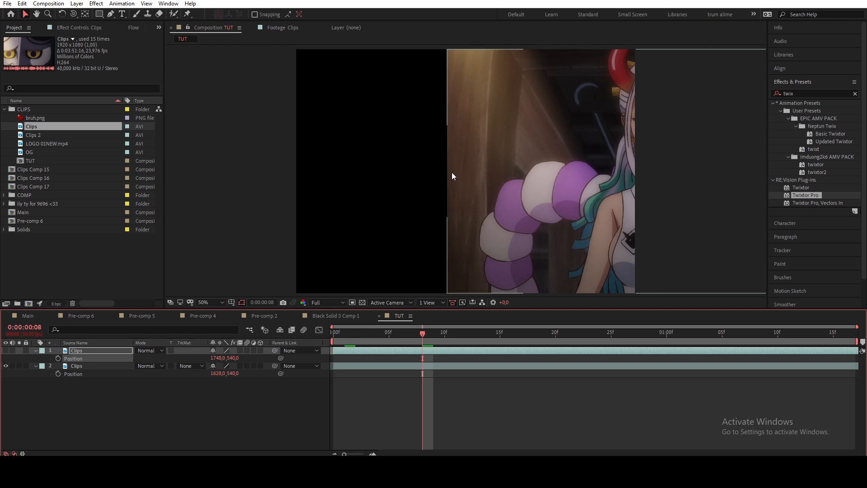
{"action": "left_click", "coordinate": [284, 28]}
{"action": "left_click", "coordinate": [210, 28]}
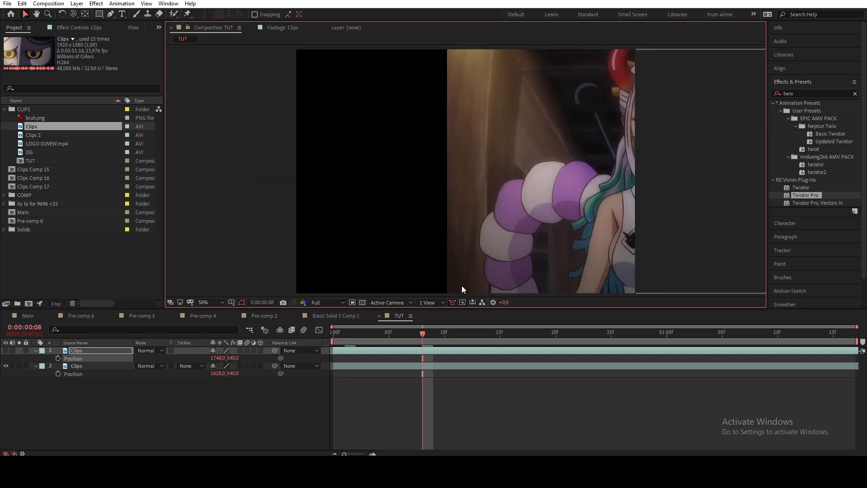
{"action": "left_click_drag", "start_coordinate": [151, 407], "coordinate": [79, 346]}
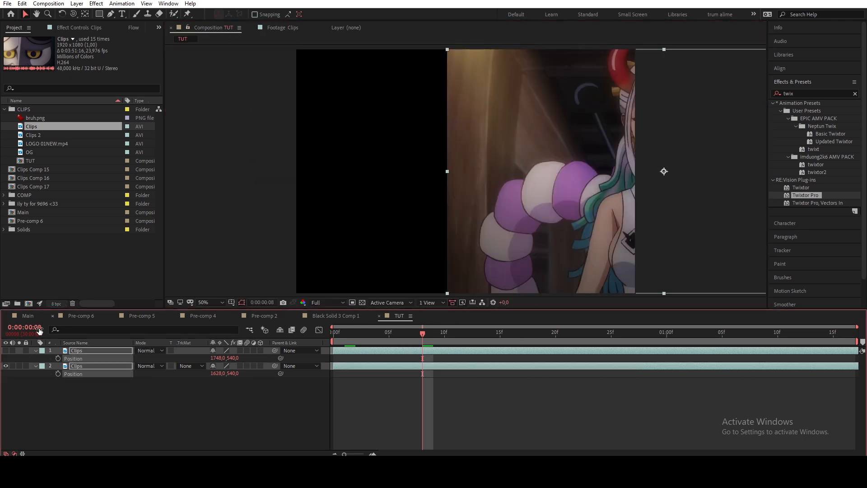
{"action": "left_click", "coordinate": [3, 351]}
{"action": "left_click", "coordinate": [5, 351]}
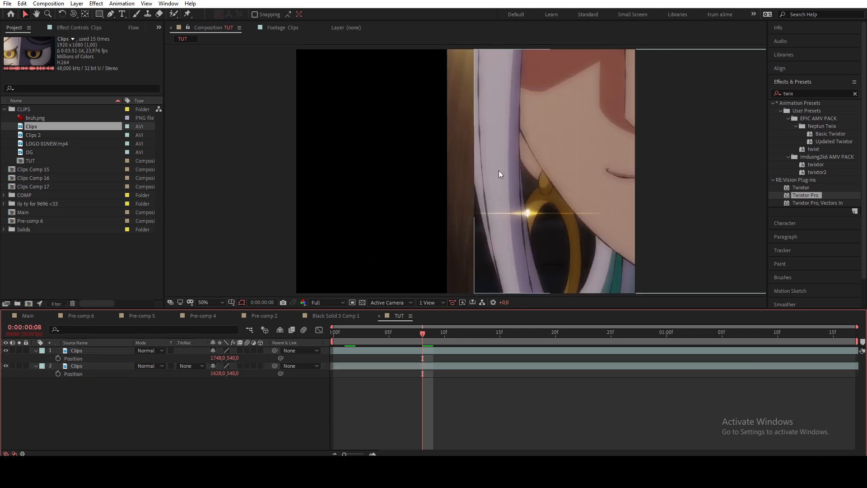
{"action": "left_click", "coordinate": [492, 124]}
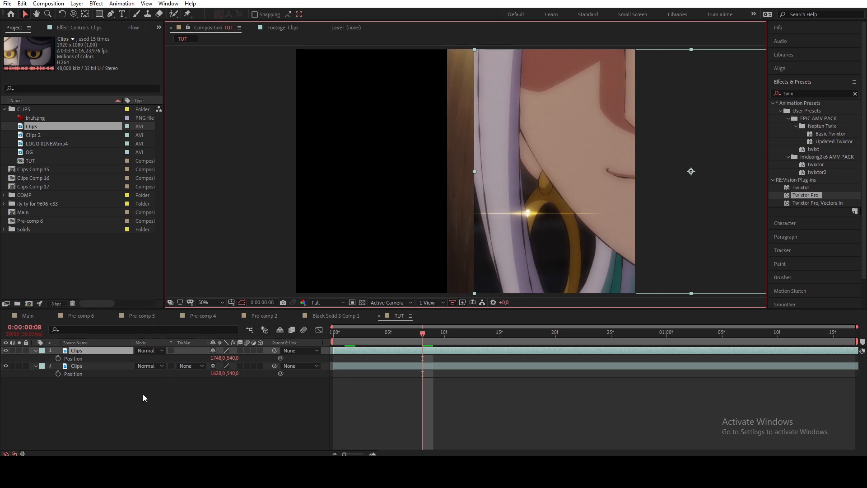
Undo the position changes made to both Clips layers
{"action": "key", "text": "ctrl+z"}
{"action": "key", "text": "ctrl+z"}
{"action": "key", "text": "ctrl+z"}
{"action": "key", "text": "ctrl+z"}
{"action": "key", "text": "ctrl+z"}
{"action": "key", "text": "ctrl+z"}
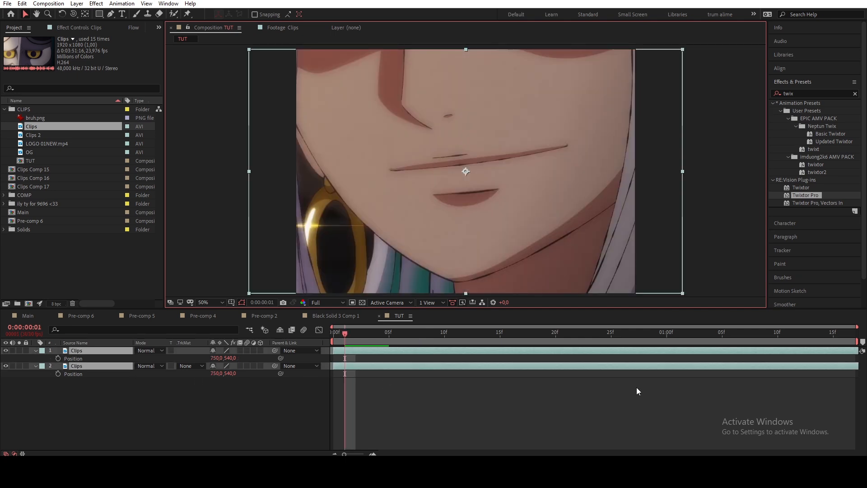
{"action": "left_click", "coordinate": [637, 388]}
Pre-compose the two Clips layers separately under their default names and mute the audio of both pre-comps
{"action": "left_click", "coordinate": [77, 352]}
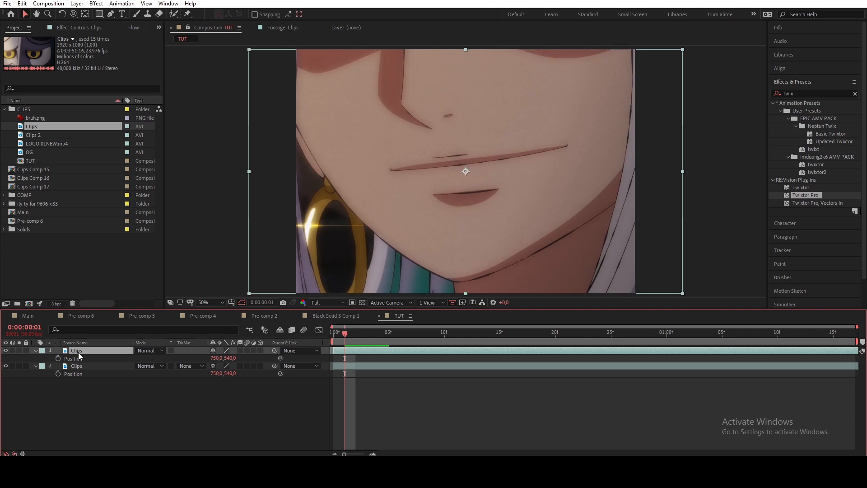
{"action": "key", "text": "ctrl+shift+c"}
{"action": "key", "text": "Return"}
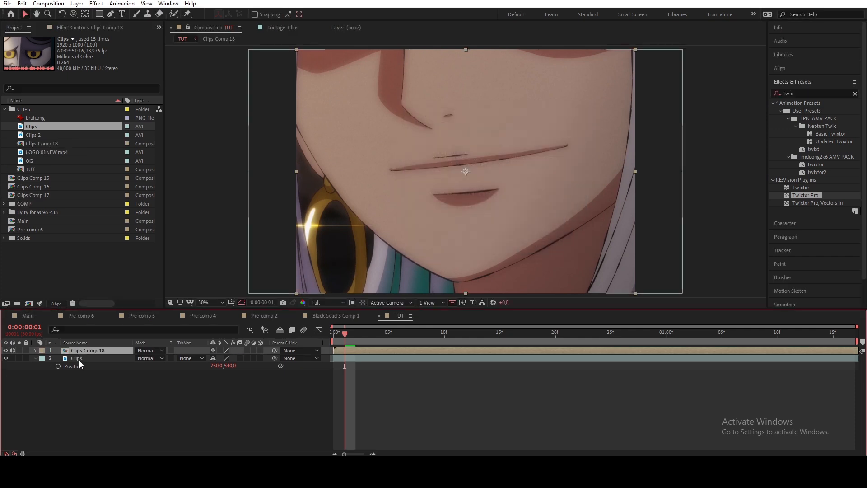
{"action": "left_click", "coordinate": [79, 361]}
{"action": "key", "text": "ctrl+shift+c"}
{"action": "key", "text": "Return"}
{"action": "left_click_drag", "start_coordinate": [12, 358], "coordinate": [12, 351]}
Apply Twixtor Pro to the upper pre-comp with an input frame rate of 9 and Image Prep set to Contrast/Edge Enhance
{"action": "left_click", "coordinate": [80, 351]}
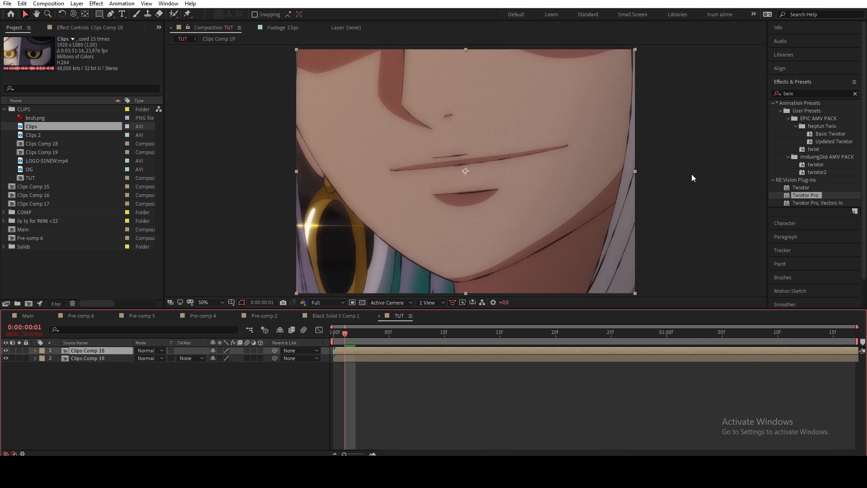
{"action": "left_click_drag", "start_coordinate": [815, 195], "coordinate": [613, 198]}
{"action": "left_click", "coordinate": [96, 115]}
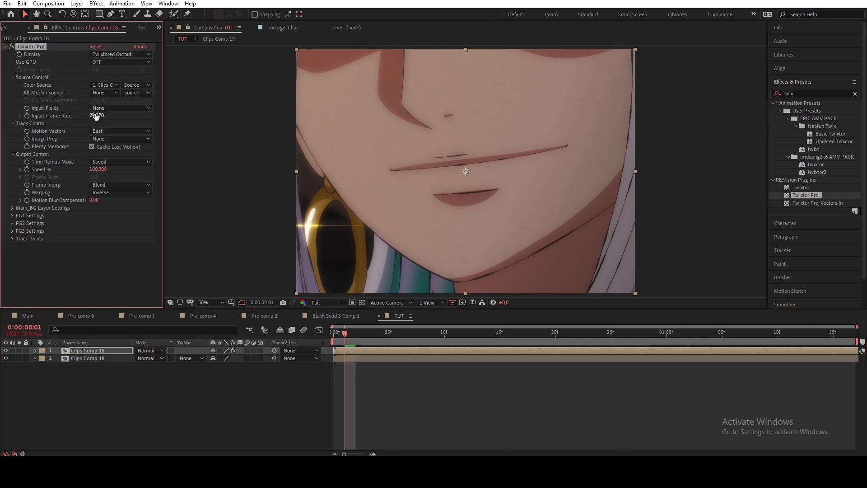
{"action": "type", "text": "9"}
{"action": "key", "text": "Return"}
{"action": "left_click", "coordinate": [121, 139]}
{"action": "left_click", "coordinate": [130, 158]}
Set the upper pre-comp's Twixtor Pro speed to 30% and its warping to Inverse w/ Smart Blend
{"action": "left_click", "coordinate": [98, 170]}
{"action": "type", "text": "30"}
{"action": "key", "text": "Return"}
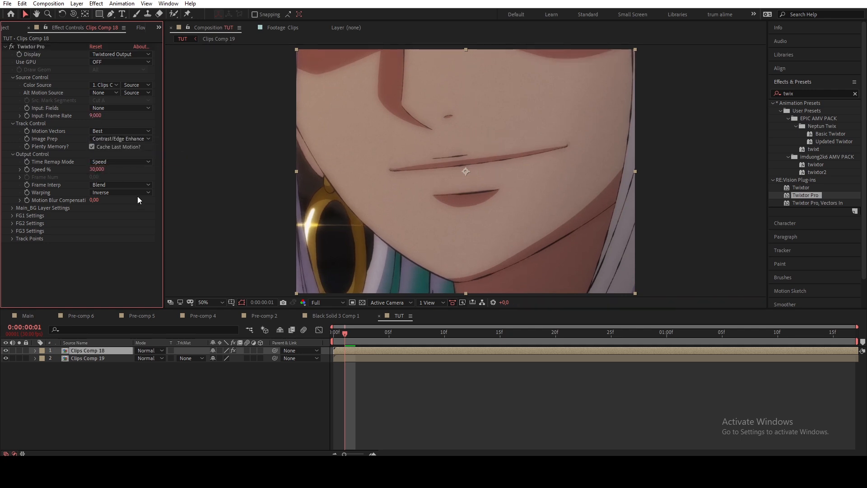
{"action": "left_click", "coordinate": [137, 194]}
{"action": "left_click", "coordinate": [135, 212]}
Copy the Twixtor Pro effect to the lower pre-comp, Clips Comp 19, and set its color source to 2. Clips Comp 19
{"action": "left_click", "coordinate": [127, 357]}
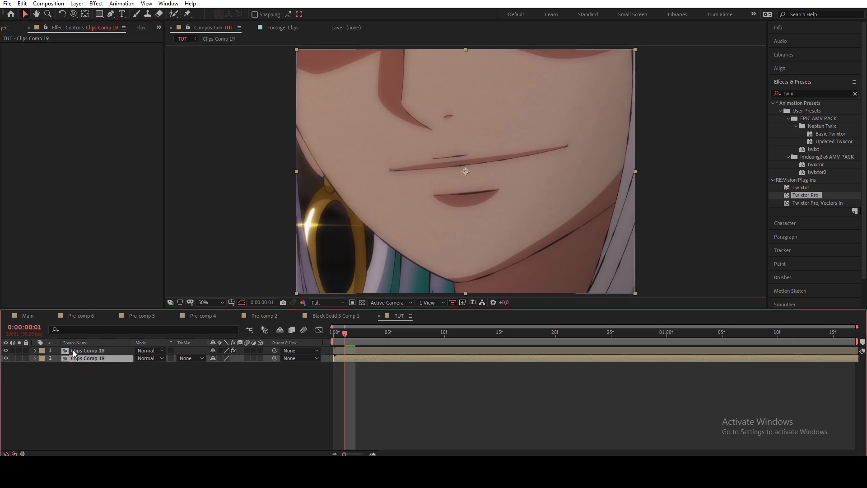
{"action": "left_click", "coordinate": [90, 350]}
{"action": "left_click", "coordinate": [37, 47]}
{"action": "key", "text": "ctrl+c"}
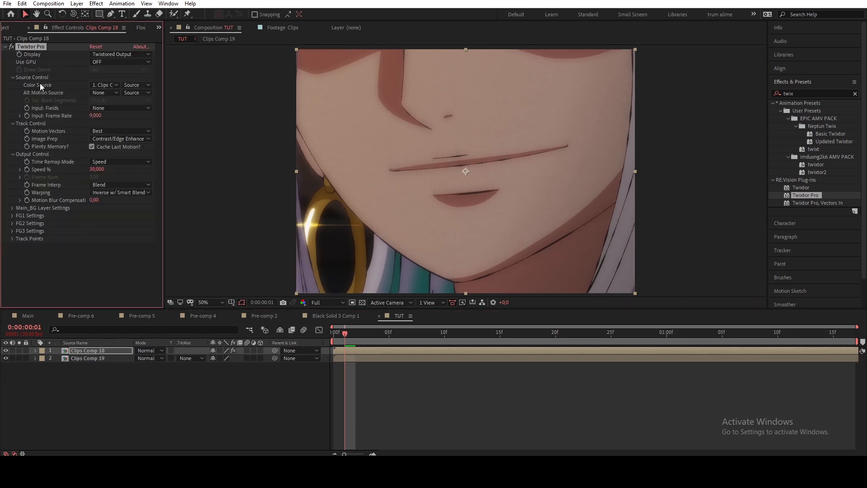
{"action": "left_click", "coordinate": [104, 358]}
{"action": "key", "text": "ctrl+v"}
{"action": "left_click", "coordinate": [113, 86]}
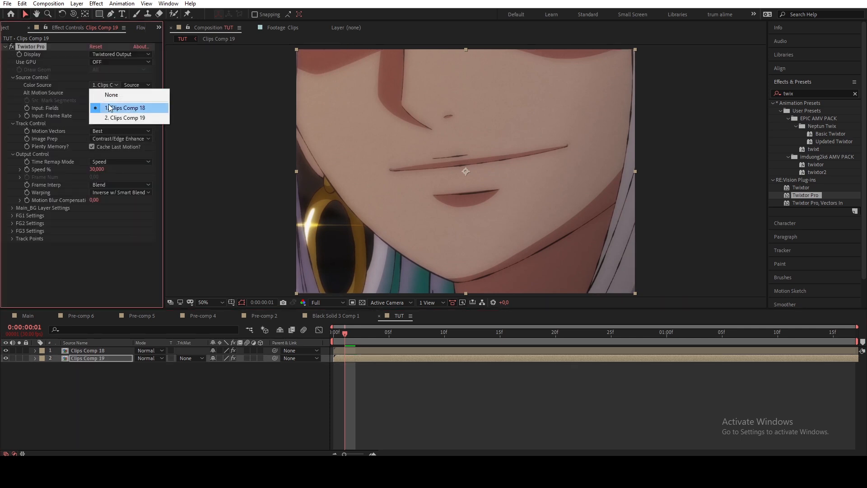
{"action": "left_click", "coordinate": [126, 117]}
Pre-compose each of the two Twixtor-slowed layers separately, moving their attributes into the new compositions
{"action": "left_click_drag", "start_coordinate": [345, 333], "coordinate": [845, 334]}
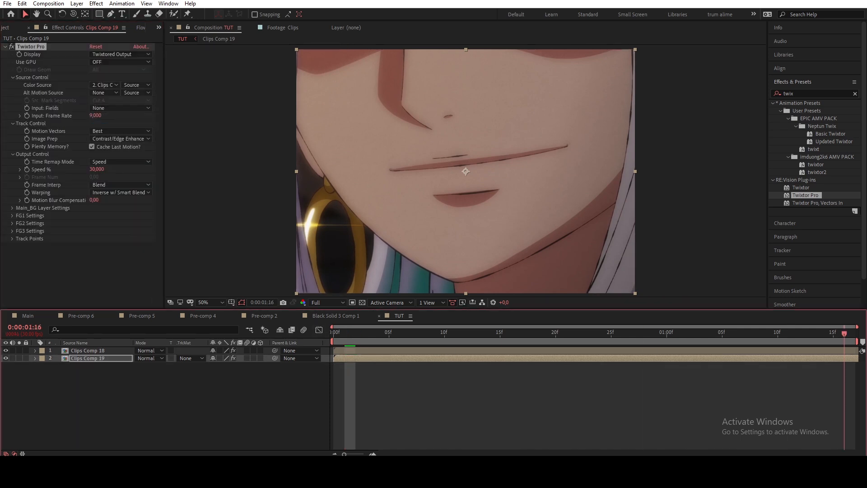
{"action": "left_click", "coordinate": [90, 350]}
{"action": "key", "text": "ctrl+shift+c"}
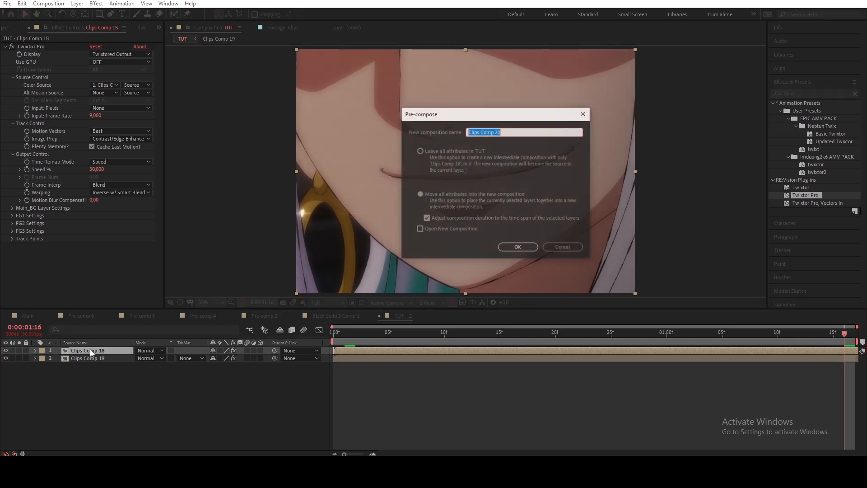
{"action": "key", "text": "Return"}
{"action": "left_click", "coordinate": [102, 357]}
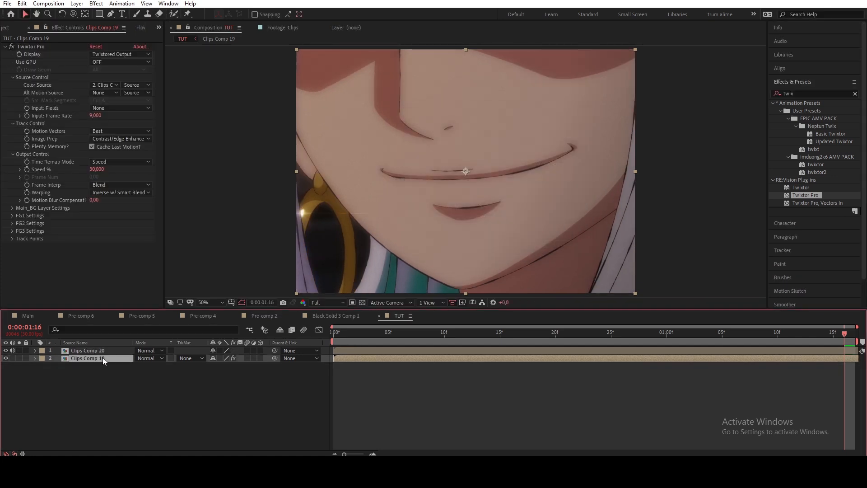
{"action": "key", "text": "ctrl+shift+c"}
{"action": "key", "text": "Return"}
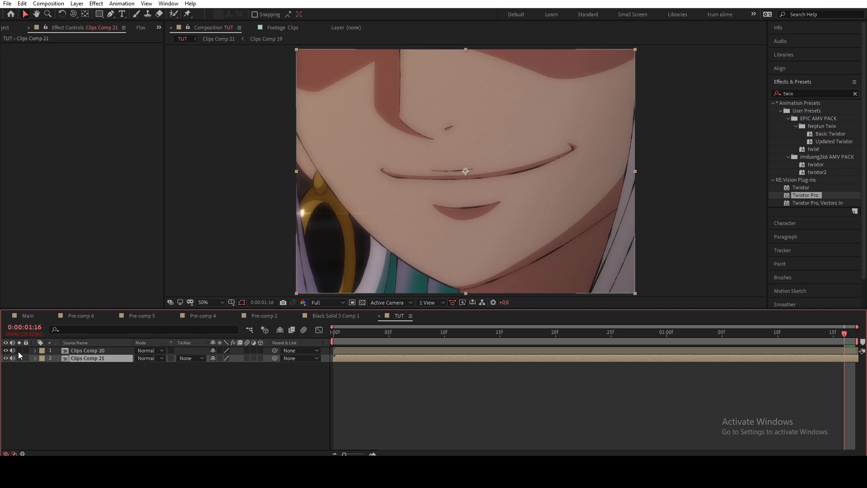
Lower the TUT preview resolution to Quarter and play the composition from the start
{"action": "left_click_drag", "start_coordinate": [390, 335], "coordinate": [335, 335]}
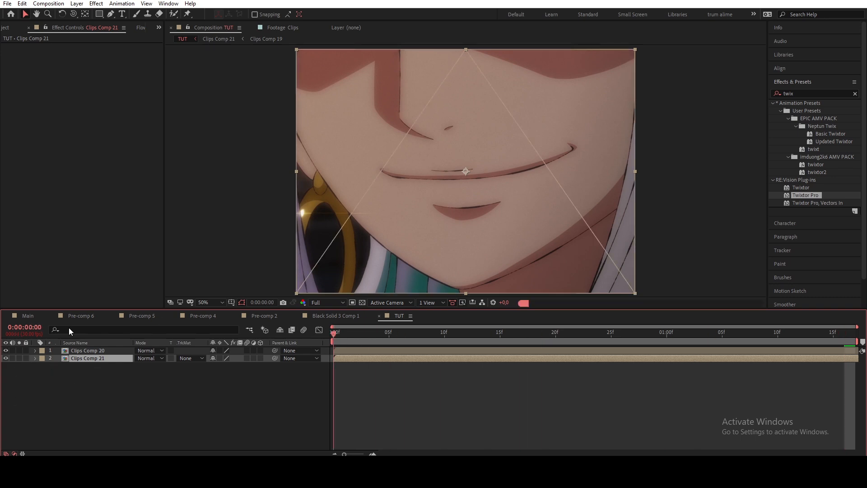
{"action": "left_click", "coordinate": [318, 302]}
{"action": "left_click", "coordinate": [327, 354]}
{"action": "key", "text": "space"}
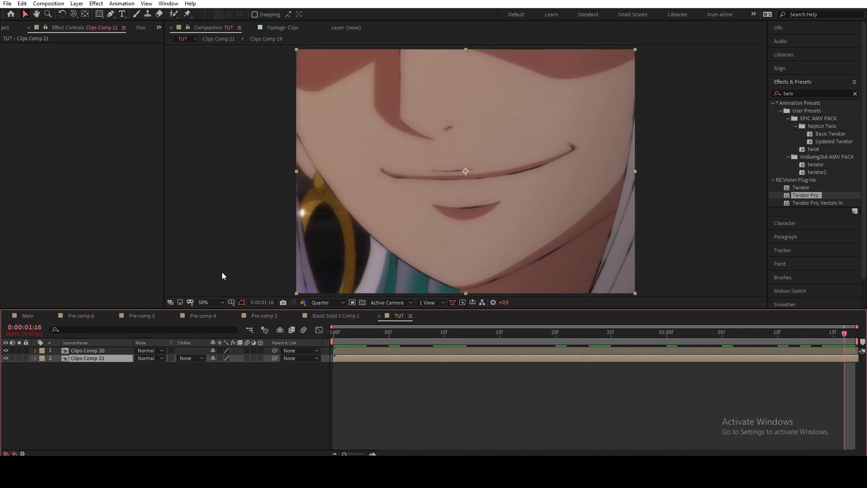
Display the proportional grid over the TUT composition
{"action": "left_click", "coordinate": [231, 302]}
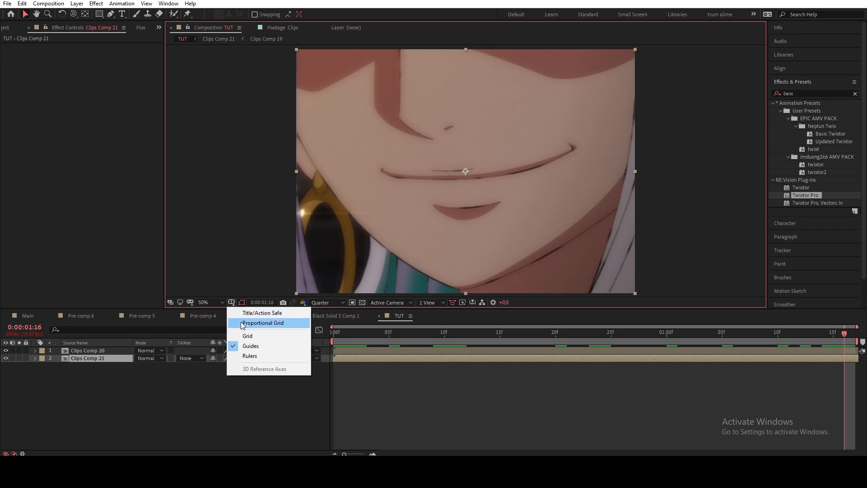
{"action": "left_click", "coordinate": [243, 324]}
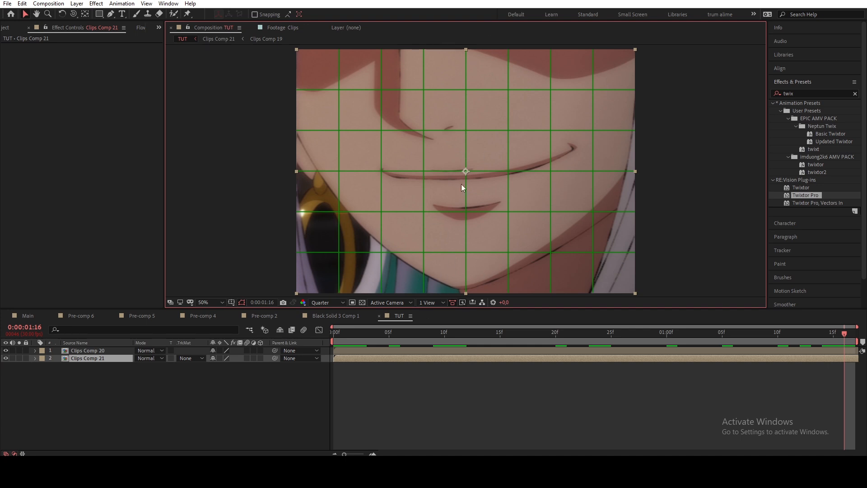
Make both clip layers 3D and add a two-node camera named Camera 1 to the TUT composition
{"action": "right_click", "coordinate": [261, 396]}
{"action": "mouse_move", "coordinate": [315, 296]}
{"action": "left_click", "coordinate": [393, 340]}
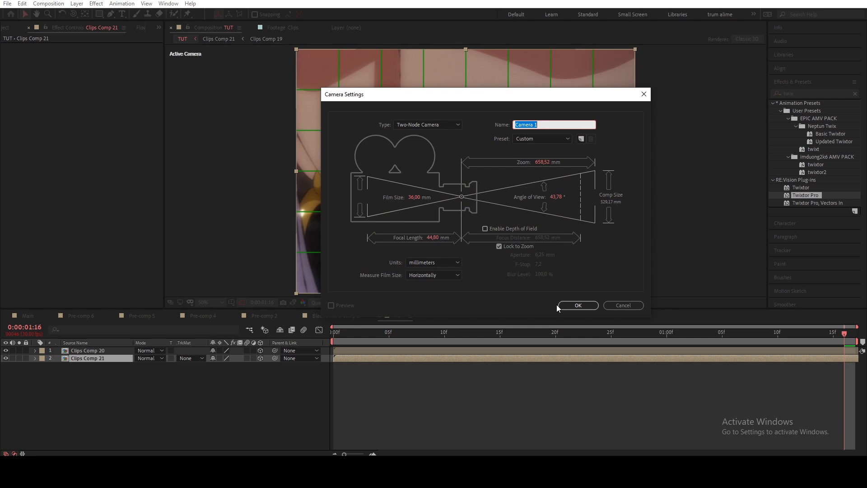
{"action": "left_click", "coordinate": [580, 303]}
{"action": "left_click_drag", "start_coordinate": [72, 359], "coordinate": [77, 350]}
{"action": "left_click", "coordinate": [436, 408]}
Pull Camera 1 back by setting its Z position to about -5886.7
{"action": "left_click_drag", "start_coordinate": [136, 386], "coordinate": [93, 356]}
{"action": "left_click", "coordinate": [93, 351]}
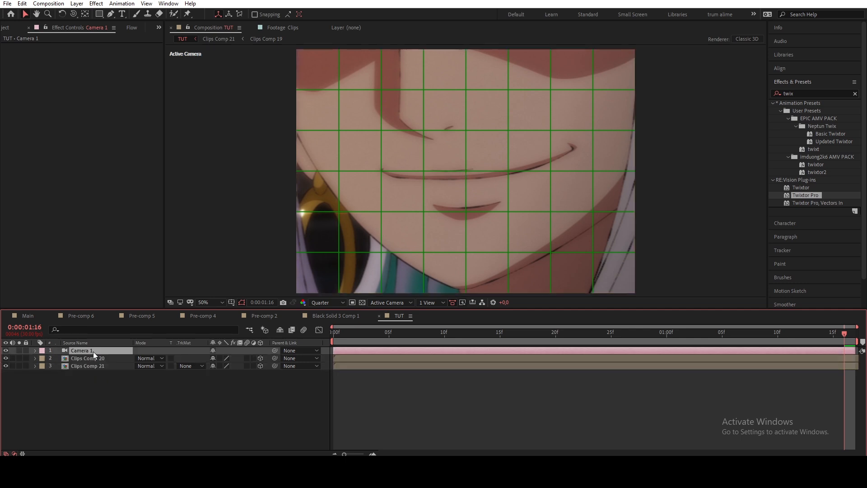
{"action": "key", "text": "p"}
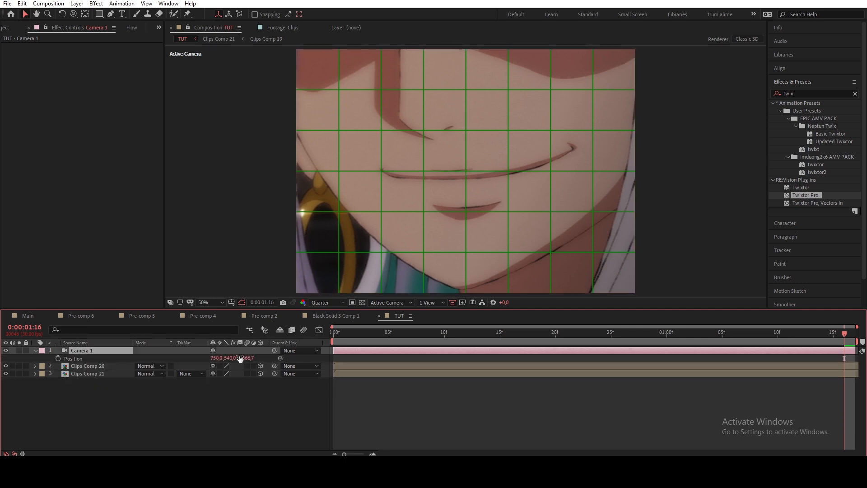
{"action": "left_click_drag", "start_coordinate": [246, 358], "coordinate": [68, 365]}
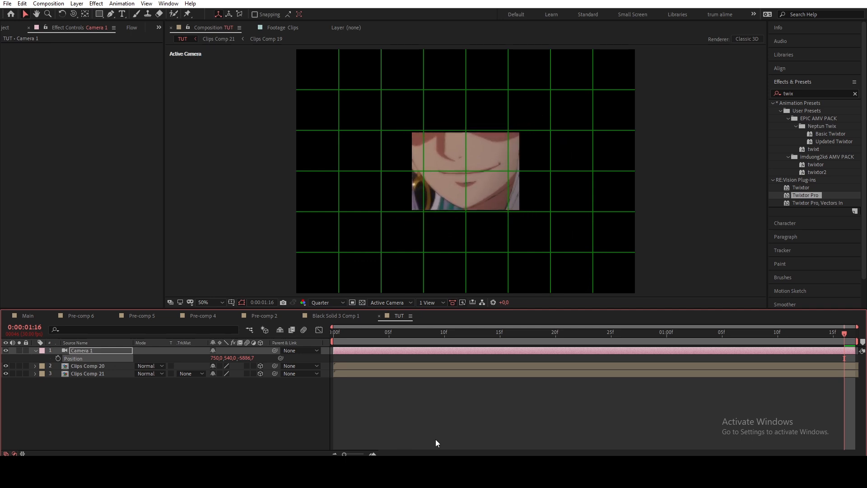
{"action": "left_click", "coordinate": [453, 441]}
Shift the Clips Comp 20 layer right of the composition centre by setting its X position to 1510
{"action": "left_click_drag", "start_coordinate": [103, 399], "coordinate": [93, 368]}
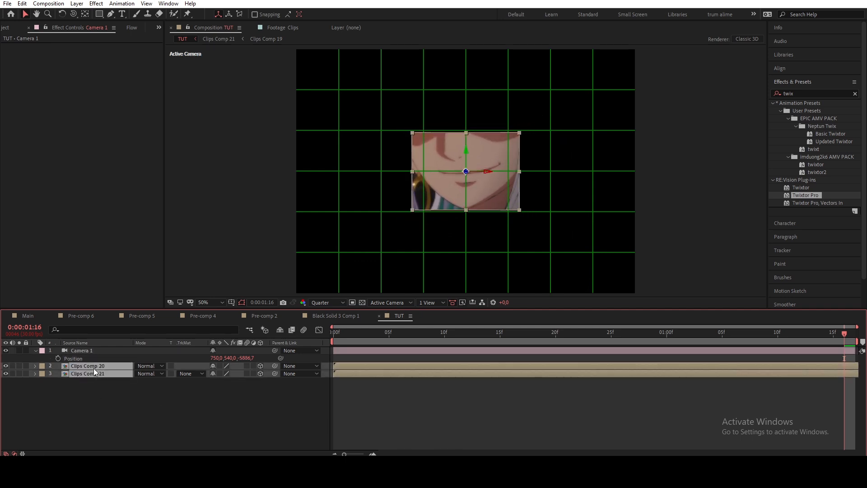
{"action": "key", "text": "p"}
{"action": "left_click", "coordinate": [213, 395]}
{"action": "left_click_drag", "start_coordinate": [215, 373], "coordinate": [552, 373]}
{"action": "scroll", "coordinate": [501, 189], "scroll_direction": "up", "scroll_amount": 2}
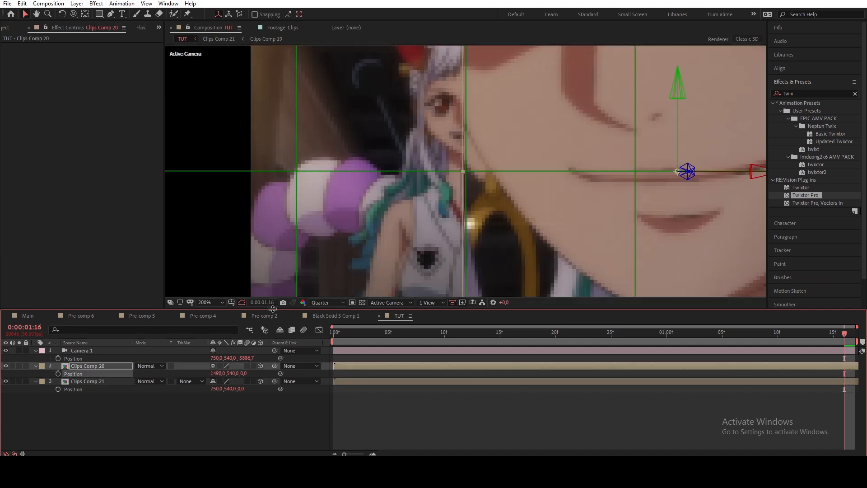
{"action": "left_click_drag", "start_coordinate": [216, 373], "coordinate": [39, 387]}
Move the Clips Comp 21 layer beside the other clip by setting its X position to -9
{"action": "mouse_move", "coordinate": [215, 389]}
{"action": "left_mouse_down"}
{"action": "mouse_move", "coordinate": [205, 390]}
{"action": "mouse_move", "coordinate": [213, 374]}
{"action": "mouse_move", "coordinate": [210, 392]}
{"action": "left_mouse_up"}
{"action": "scroll", "coordinate": [459, 193], "scroll_direction": "down", "scroll_amount": 1}
{"action": "key", "text": "period"}
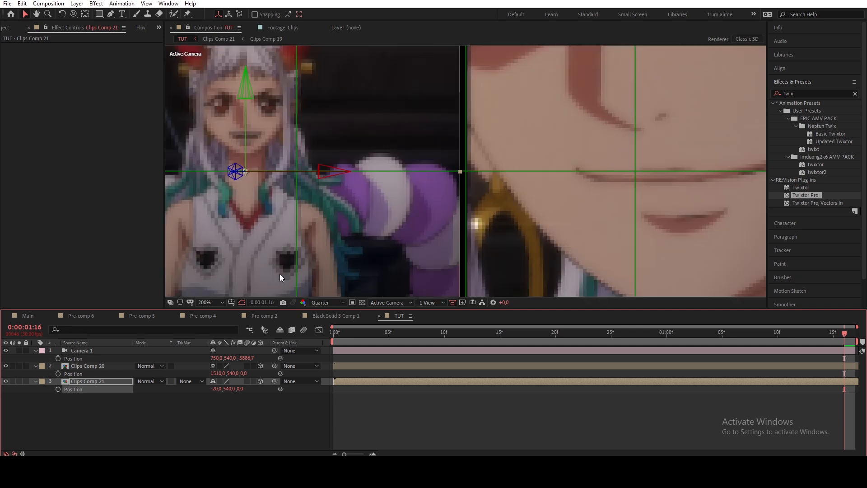
{"action": "left_click_drag", "start_coordinate": [214, 389], "coordinate": [219, 389]}
{"action": "scroll", "coordinate": [467, 161], "scroll_direction": "down", "scroll_amount": 2}
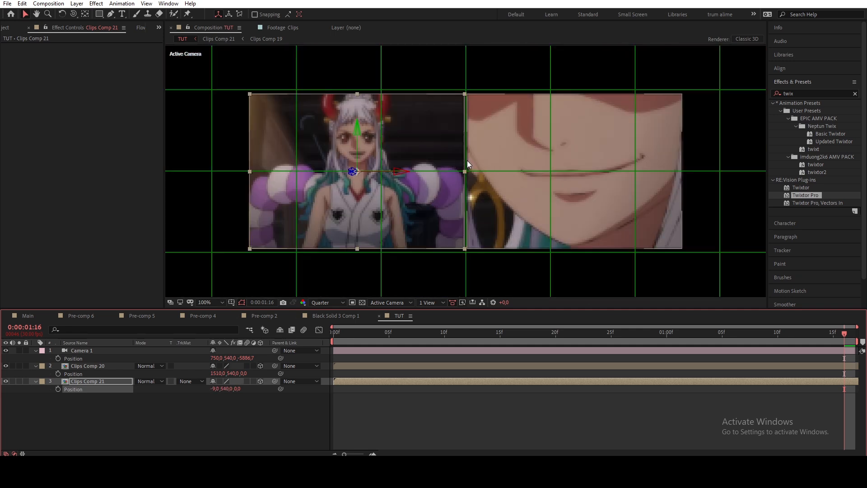
Add a rectangular mask covering the whole Clips Comp 21 layer and return to the Selection tool
{"action": "left_click", "coordinate": [99, 13]}
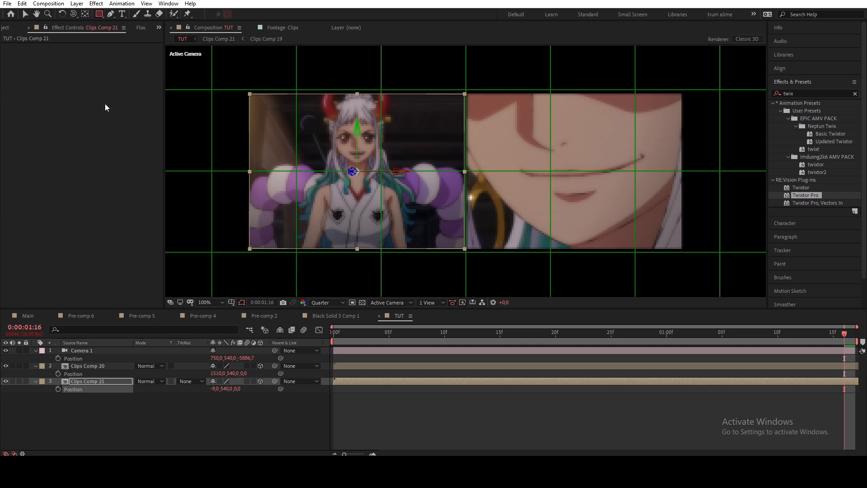
{"action": "left_click", "coordinate": [122, 382]}
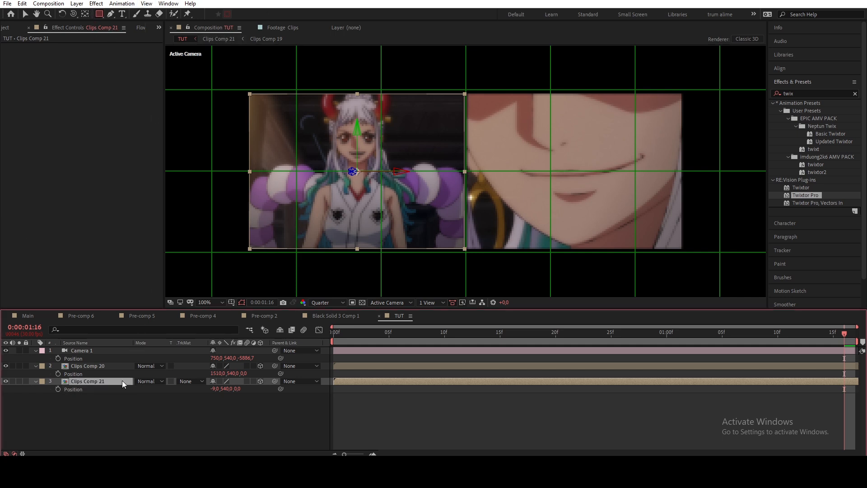
{"action": "double_click", "coordinate": [100, 16]}
{"action": "key", "text": "v"}
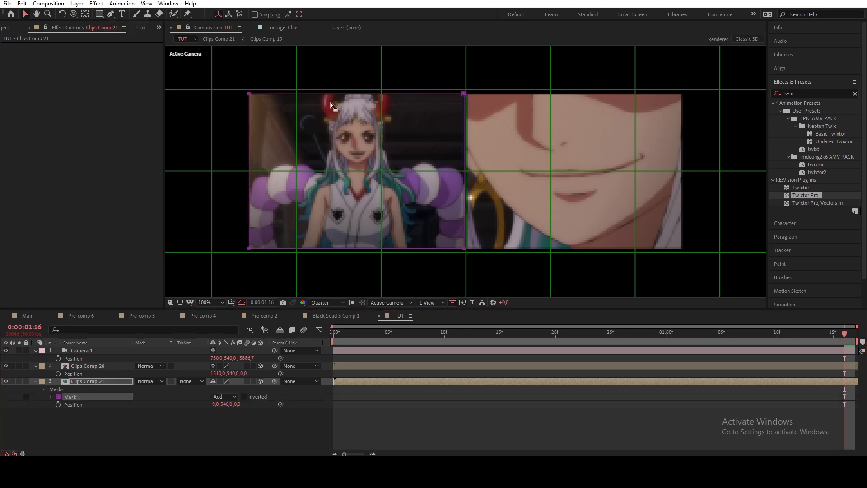
Select the Clips Comp 20 layer
{"action": "left_click", "coordinate": [109, 365]}
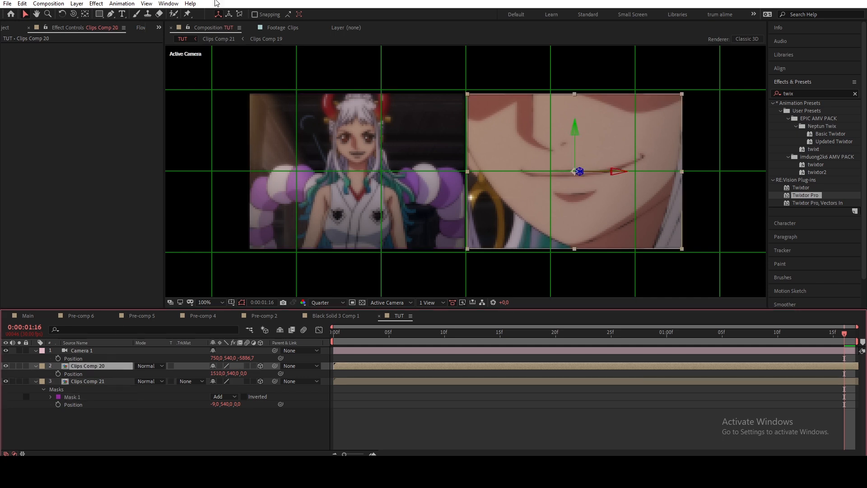
Add a rectangular mask covering the full frame of the Clips Comp 20 layer
{"action": "left_click", "coordinate": [99, 15]}
{"action": "double_click", "coordinate": [100, 16]}
{"action": "key", "text": "v"}
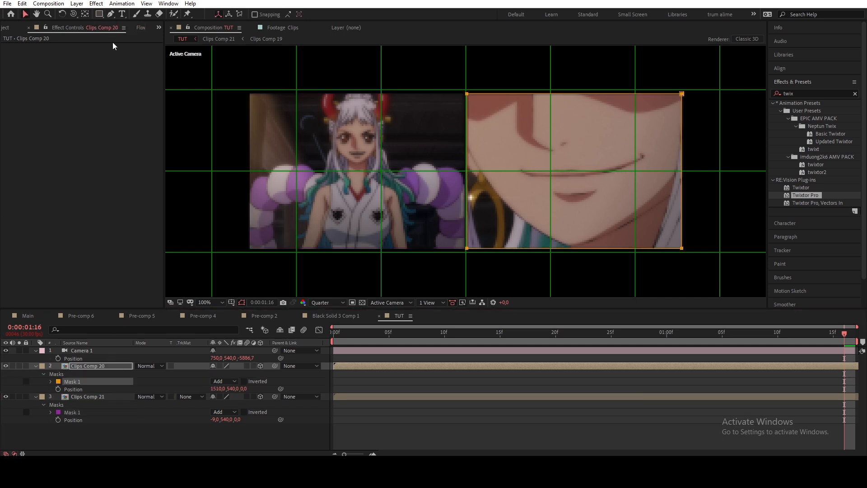
Set the composition's preview resolution to Full
{"action": "left_click", "coordinate": [514, 435]}
{"action": "left_click", "coordinate": [322, 302]}
{"action": "left_click", "coordinate": [329, 327]}
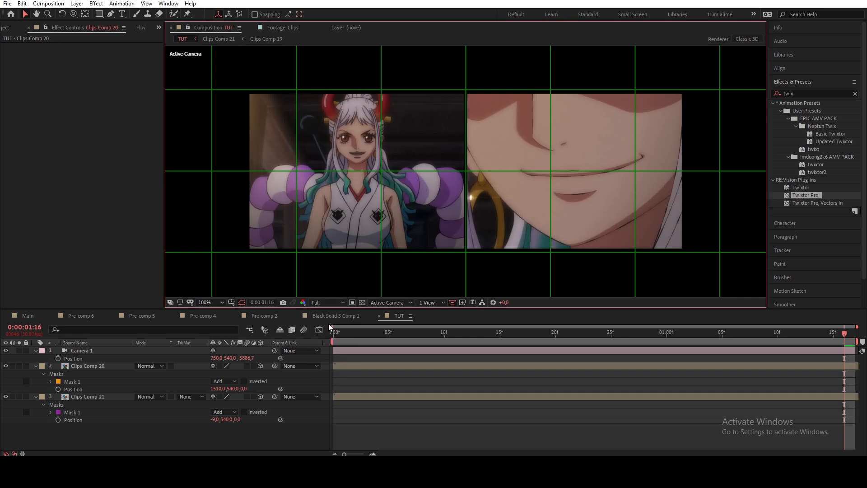
Soften the Clips Comp 20 mask edges with a 146-pixel feather and a -77-pixel expansion
{"action": "left_click", "coordinate": [50, 382]}
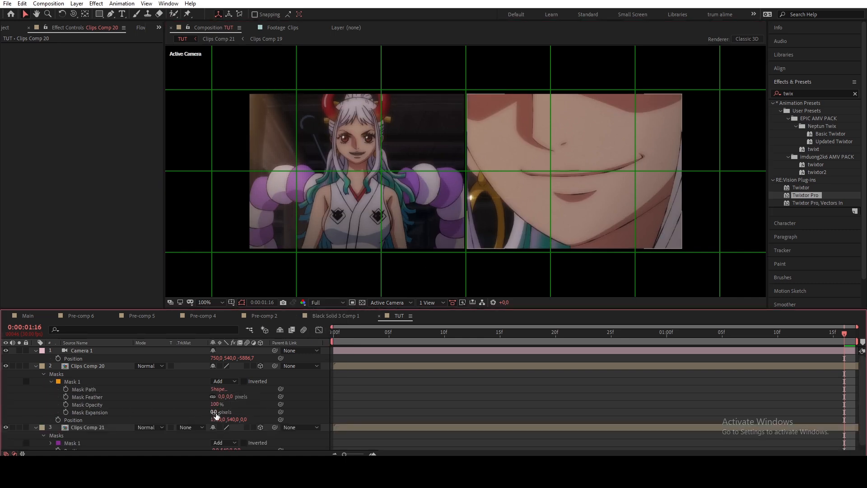
{"action": "left_click_drag", "start_coordinate": [214, 412], "coordinate": [222, 413]}
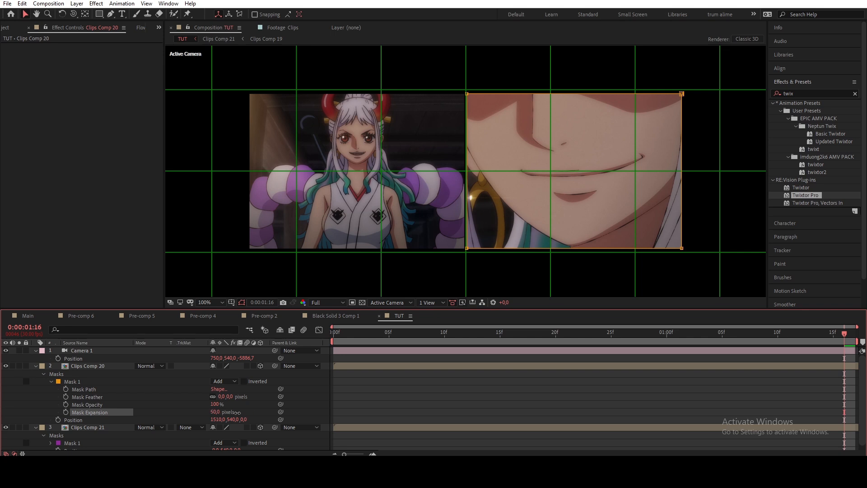
{"action": "left_click_drag", "start_coordinate": [238, 413], "coordinate": [326, 400]}
{"action": "key", "text": "ctrl+z"}
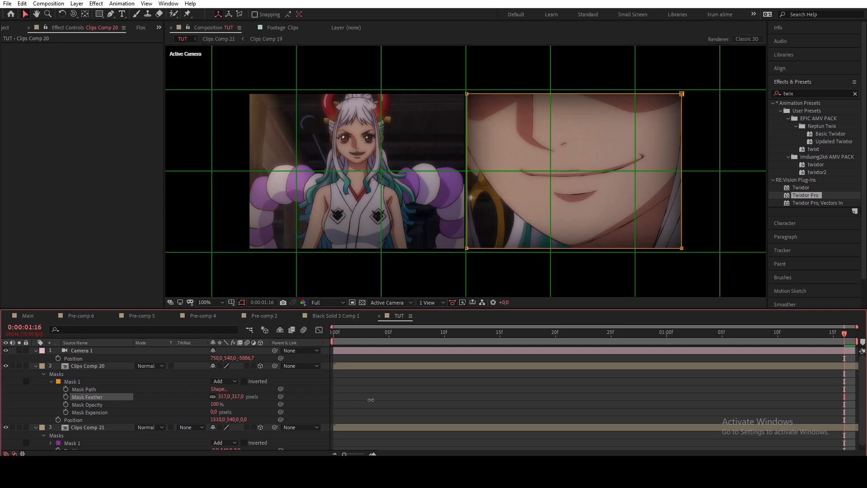
{"action": "left_click_drag", "start_coordinate": [362, 400], "coordinate": [362, 399]}
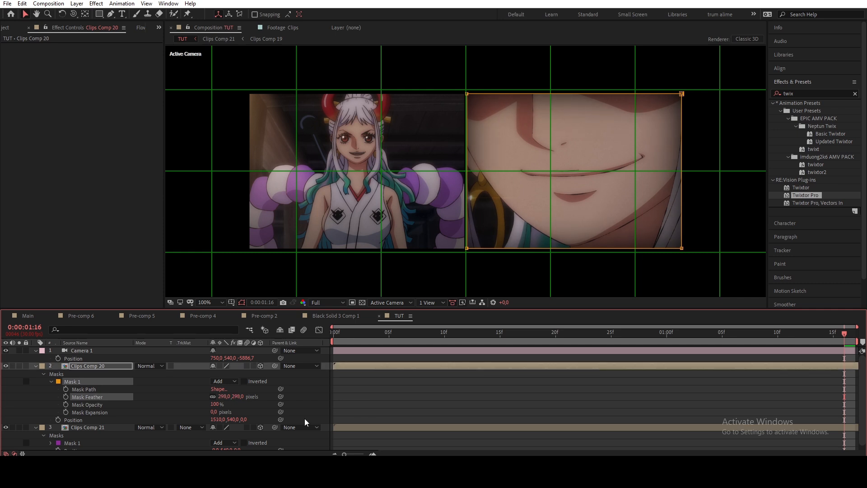
{"action": "mouse_move", "coordinate": [215, 413]}
{"action": "left_mouse_down"}
{"action": "mouse_move", "coordinate": [157, 424]}
{"action": "mouse_move", "coordinate": [220, 422]}
{"action": "left_mouse_up"}
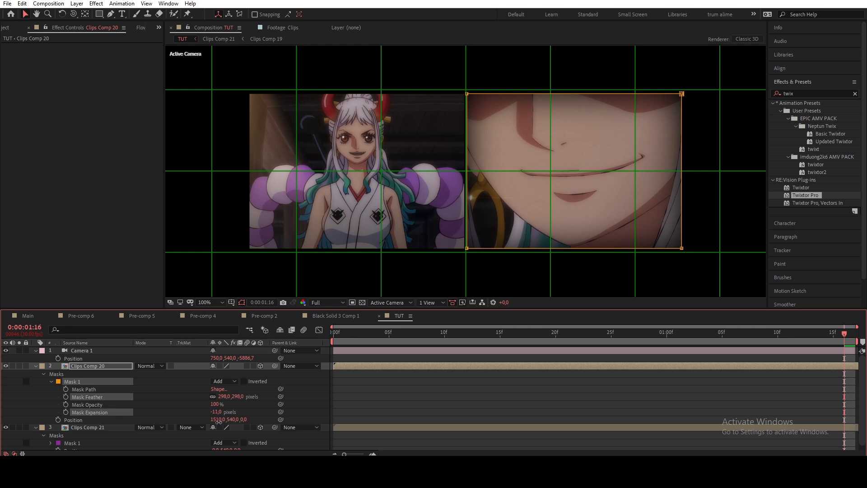
{"action": "left_click", "coordinate": [426, 395]}
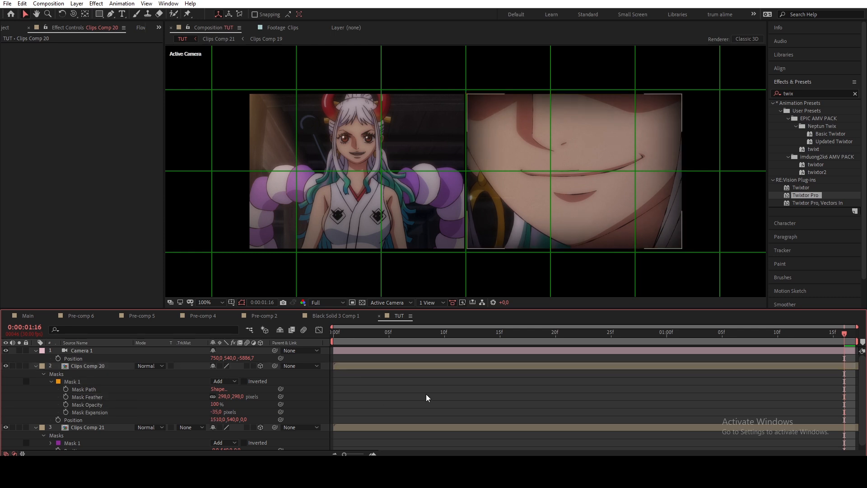
{"action": "scroll", "coordinate": [468, 139], "scroll_direction": "up", "scroll_amount": 1}
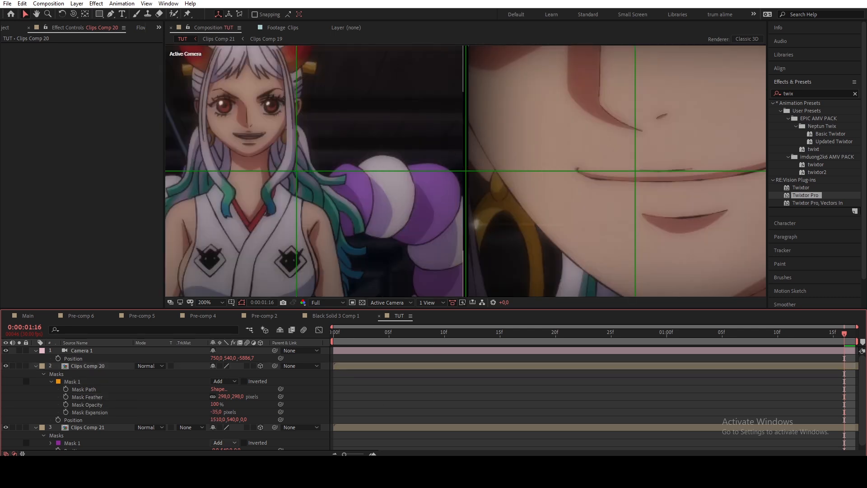
{"action": "left_click_drag", "start_coordinate": [216, 412], "coordinate": [193, 409]}
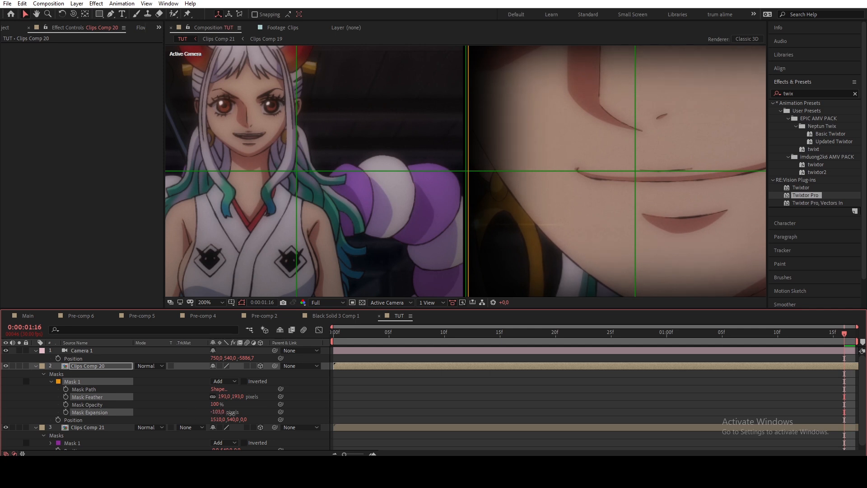
{"action": "left_click_drag", "start_coordinate": [217, 412], "coordinate": [241, 413]}
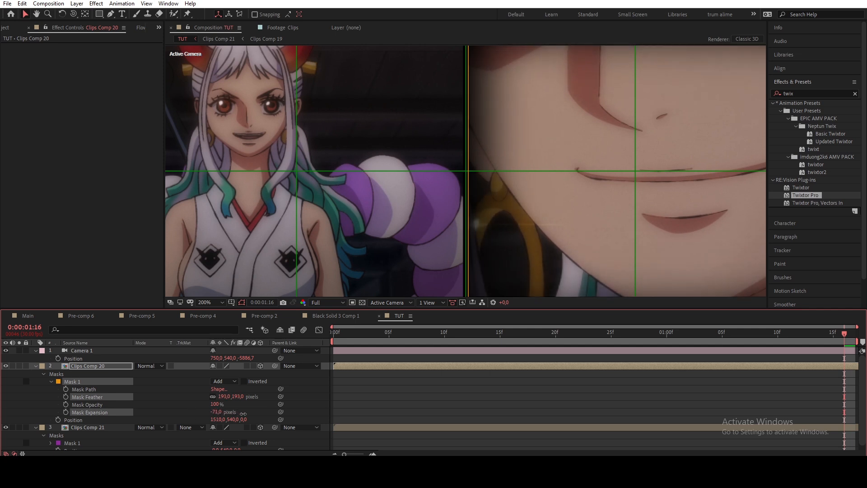
{"action": "left_click_drag", "start_coordinate": [227, 397], "coordinate": [208, 400]}
{"action": "left_click", "coordinate": [430, 400]}
{"action": "scroll", "coordinate": [503, 173], "scroll_direction": "down", "scroll_amount": 1}
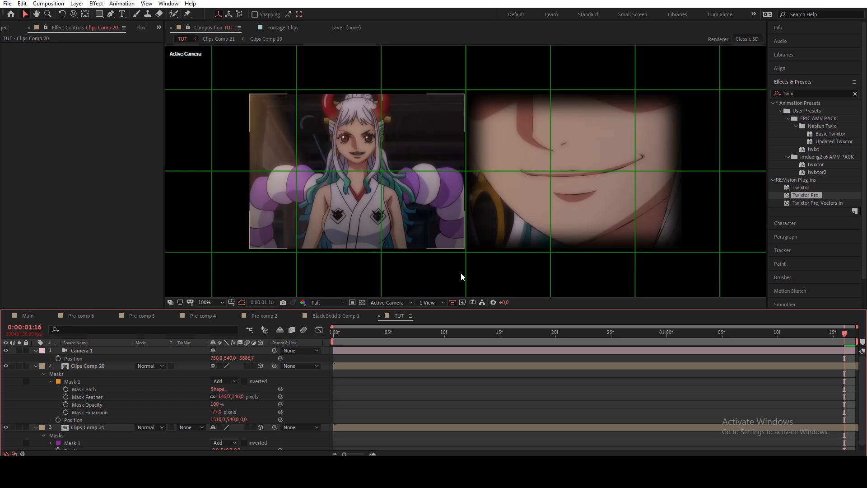
Set the Clips Comp 21 mask's feather to 154 pixels and its expansion to -22 pixels
{"action": "scroll", "coordinate": [457, 169], "scroll_direction": "up", "scroll_amount": 1}
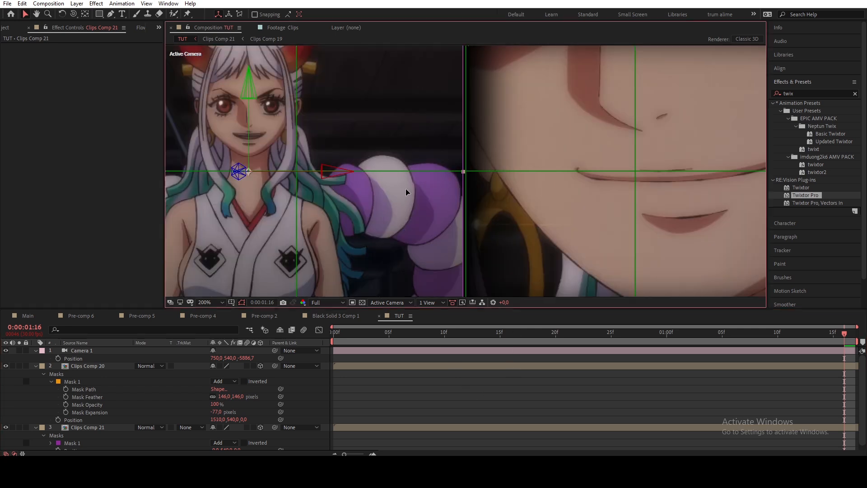
{"action": "left_click", "coordinate": [405, 189]}
{"action": "scroll", "coordinate": [466, 177], "scroll_direction": "down", "scroll_amount": 1}
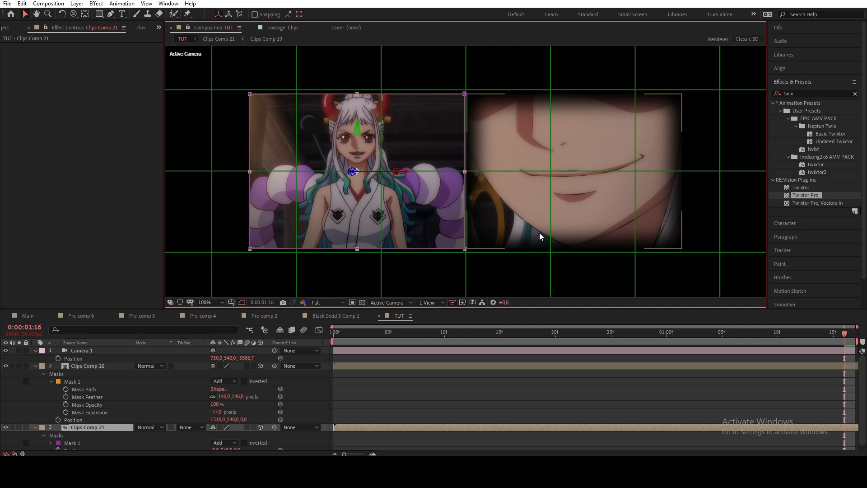
{"action": "left_click", "coordinate": [50, 443]}
{"action": "scroll", "coordinate": [50, 402], "scroll_direction": "down", "scroll_amount": 1}
{"action": "scroll", "coordinate": [49, 403], "scroll_direction": "down", "scroll_amount": 1}
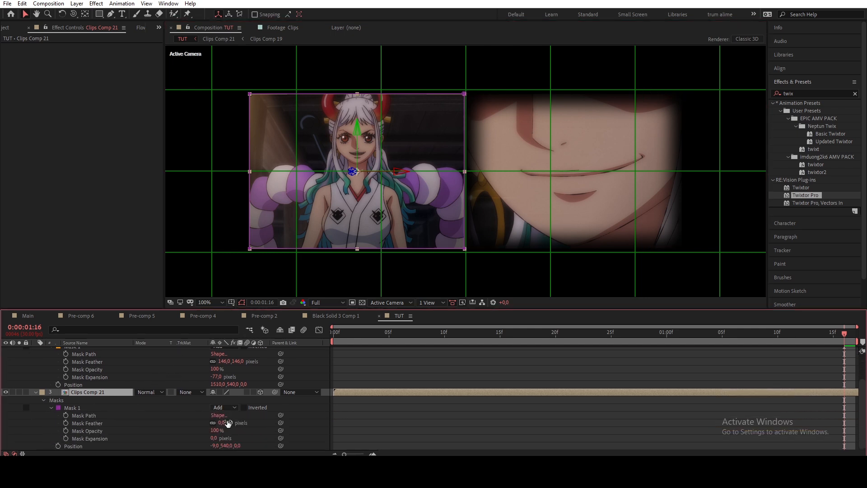
{"action": "left_click_drag", "start_coordinate": [223, 425], "coordinate": [293, 423]}
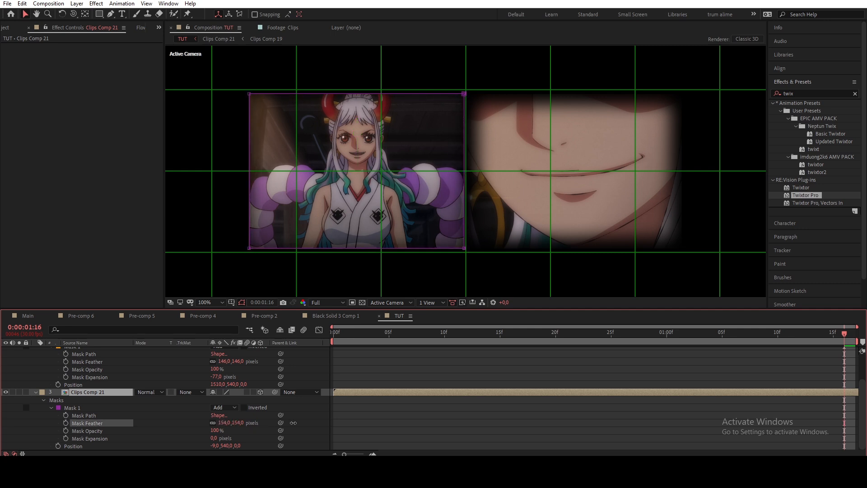
{"action": "left_click_drag", "start_coordinate": [213, 437], "coordinate": [232, 443]}
{"action": "left_click", "coordinate": [419, 441]}
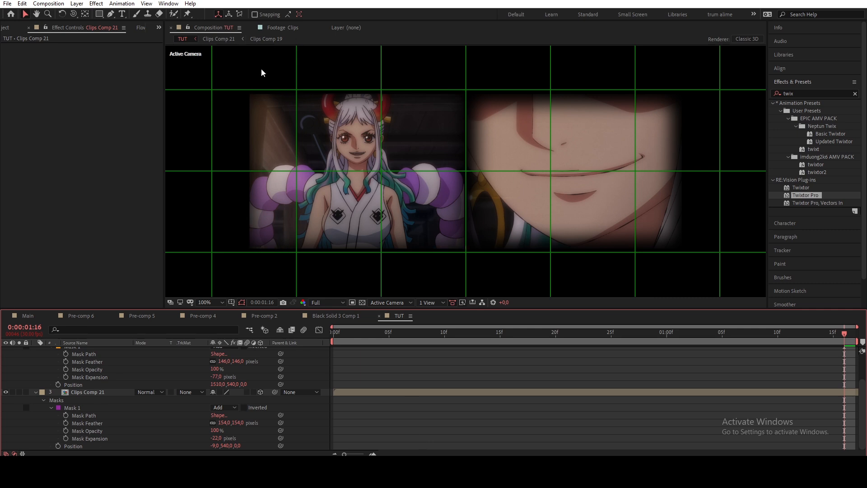
Tighten the Clips Comp 21 mask by setting its expansion to -96 pixels
{"action": "key", "text": "period"}
{"action": "key", "text": "period"}
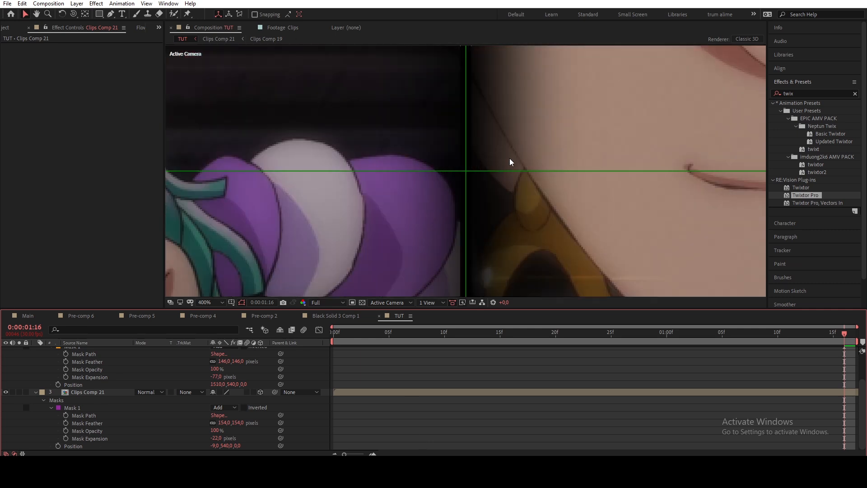
{"action": "mouse_move", "coordinate": [220, 439]}
{"action": "left_mouse_down"}
{"action": "mouse_move", "coordinate": [196, 436]}
{"action": "mouse_move", "coordinate": [216, 437]}
{"action": "left_mouse_up"}
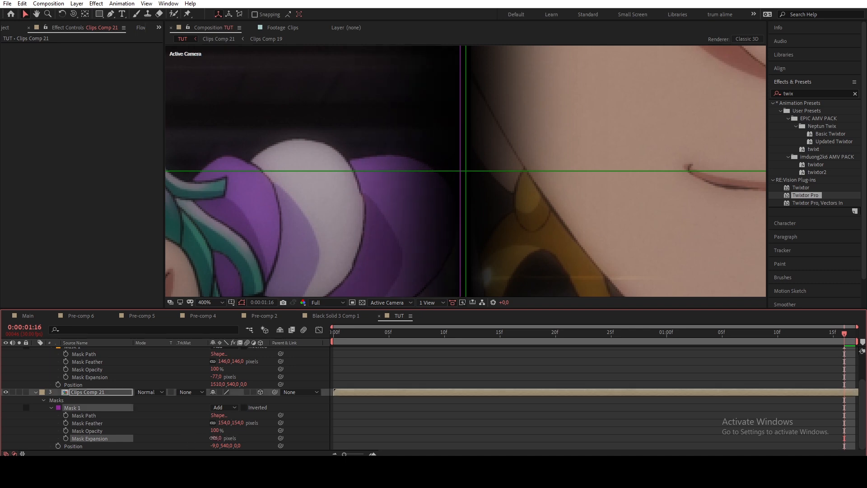
{"action": "key", "text": "comma"}
{"action": "left_click", "coordinate": [459, 369]}
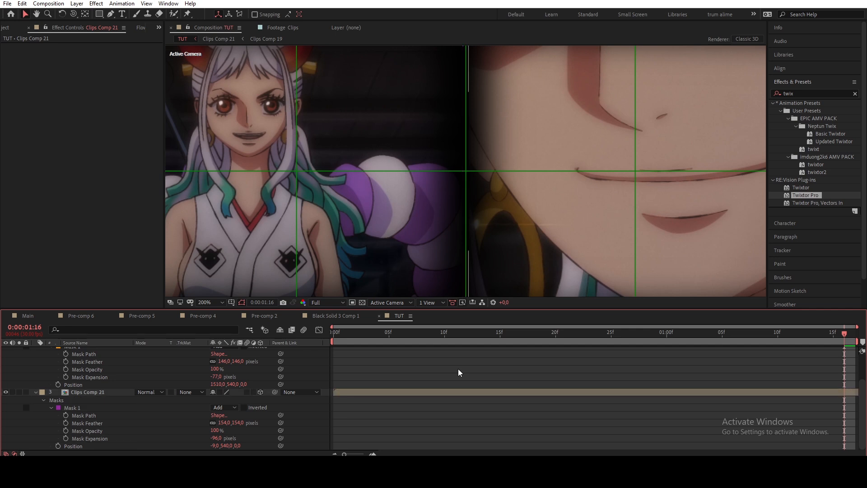
Bring the two clips closer together by setting X position to 1505 for Clips Comp 20 and 13 for Clips Comp 21
{"action": "scroll", "coordinate": [189, 378], "scroll_direction": "up", "scroll_amount": 3}
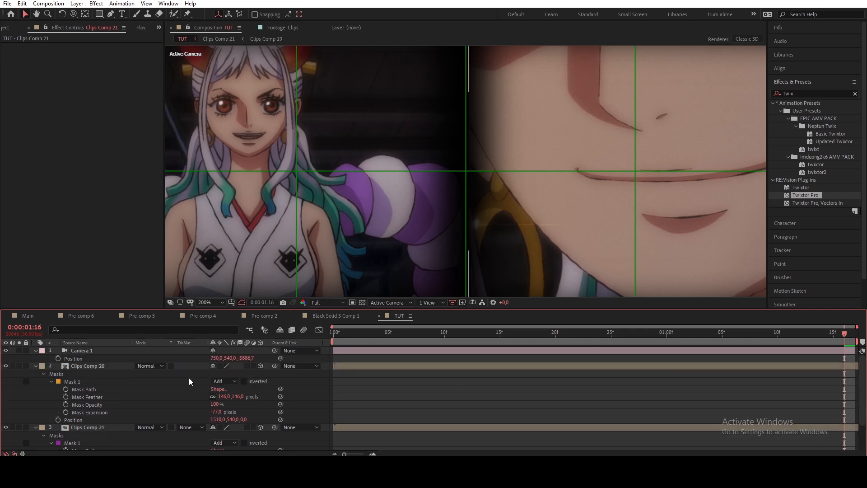
{"action": "left_click", "coordinate": [123, 365]}
{"action": "left_click", "coordinate": [106, 429], "text": "ctrl"}
{"action": "key", "text": "u"}
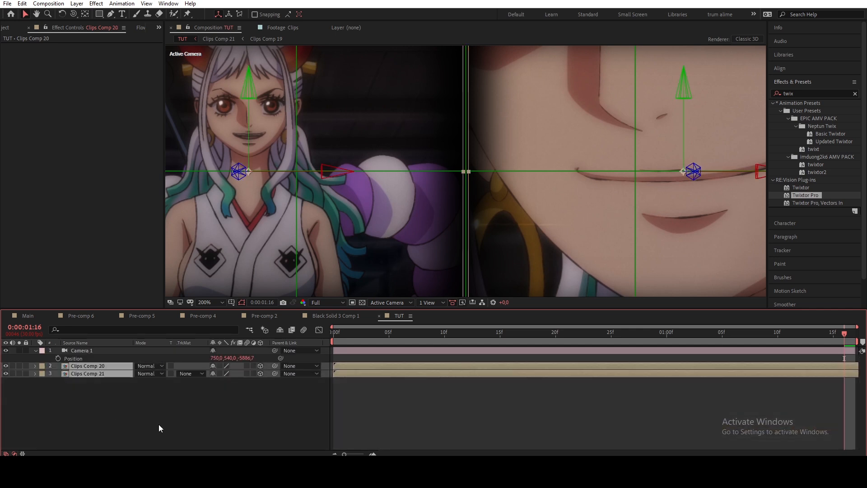
{"action": "key", "text": "p"}
{"action": "left_click", "coordinate": [218, 432]}
{"action": "mouse_move", "coordinate": [218, 377]}
{"action": "left_mouse_down"}
{"action": "mouse_move", "coordinate": [214, 390]}
{"action": "mouse_move", "coordinate": [222, 389]}
{"action": "left_mouse_up"}
{"action": "left_click", "coordinate": [436, 425]}
{"action": "scroll", "coordinate": [459, 190], "scroll_direction": "down", "scroll_amount": 1}
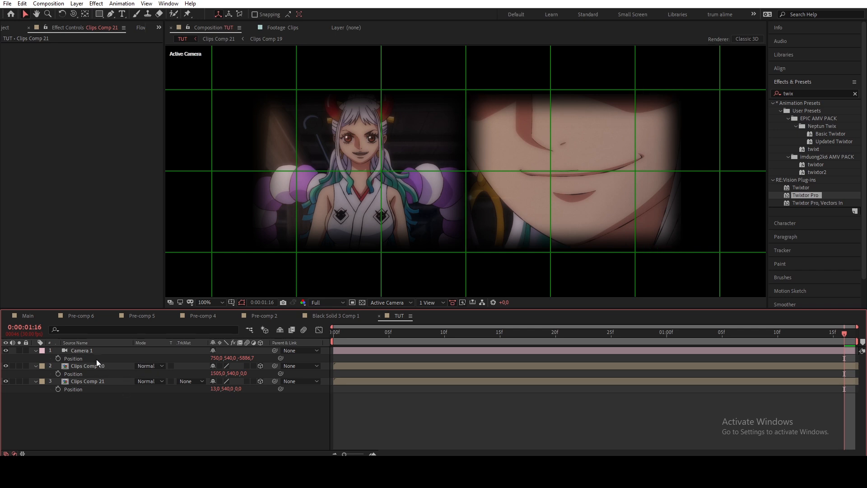
Collapse the displayed properties of all layers in the TUT composition
{"action": "key", "text": "ctrl+a"}
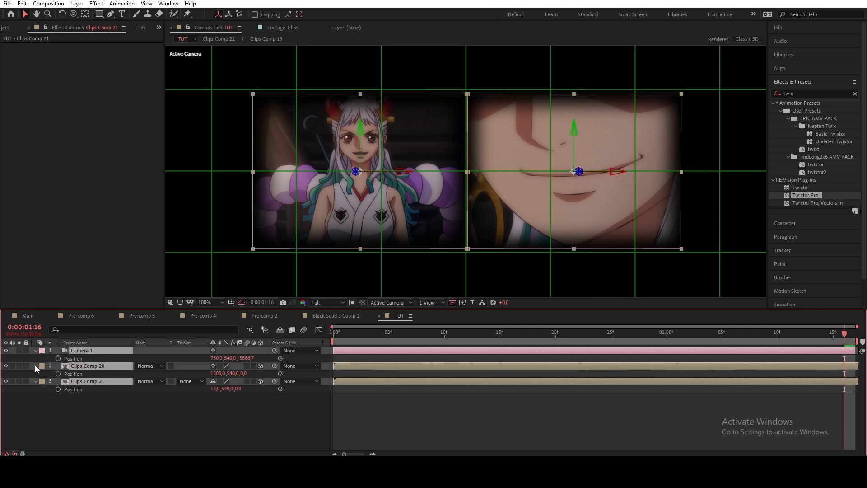
{"action": "left_click", "coordinate": [36, 365]}
{"action": "left_click", "coordinate": [225, 424]}
Set Camera 1's Z position to -800 and check the framing of both clips
{"action": "left_click", "coordinate": [119, 350]}
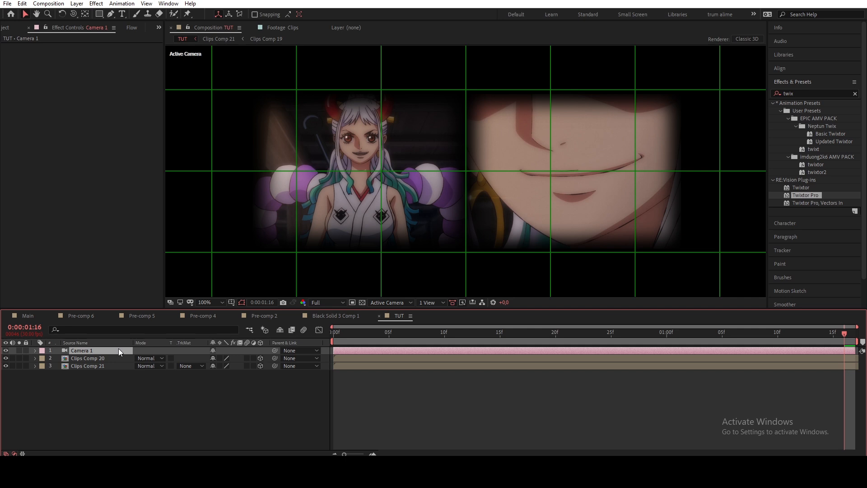
{"action": "key", "text": "p"}
{"action": "left_click", "coordinate": [252, 358]}
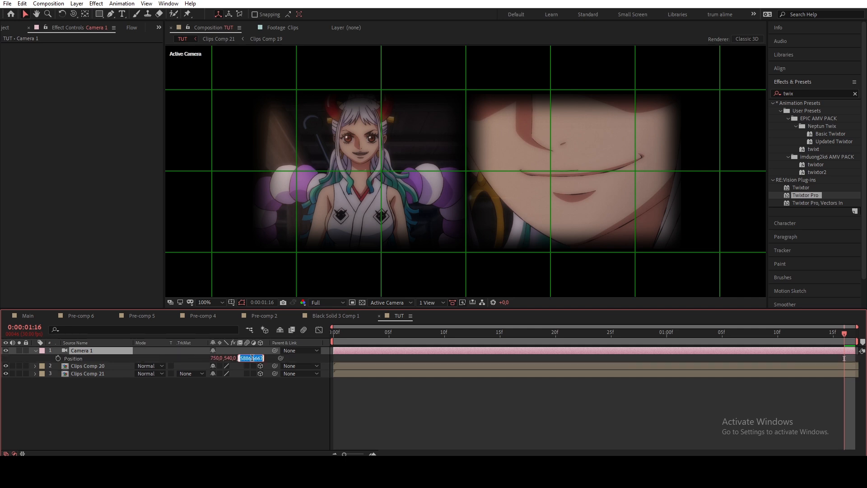
{"action": "type", "text": "-800"}
{"action": "key", "text": "Return"}
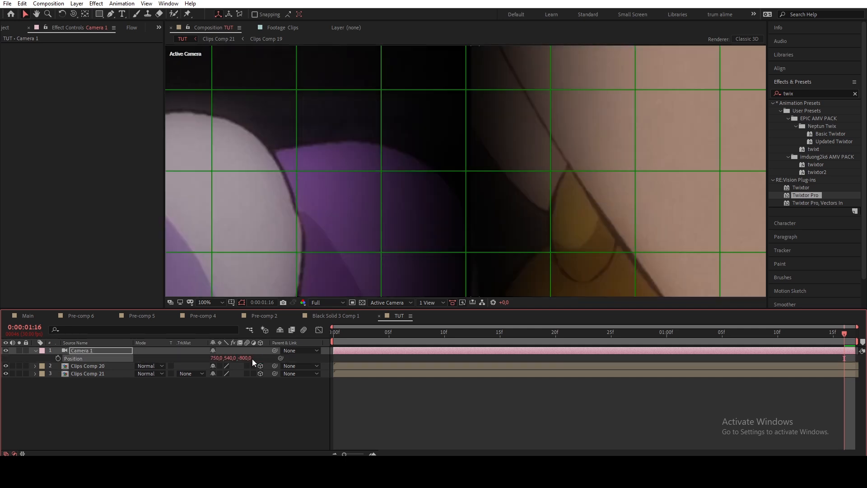
{"action": "scroll", "coordinate": [381, 97], "scroll_direction": "down", "scroll_amount": 5}
{"action": "scroll", "coordinate": [381, 96], "scroll_direction": "up", "scroll_amount": 1}
{"action": "scroll", "coordinate": [381, 96], "scroll_direction": "down", "scroll_amount": 1}
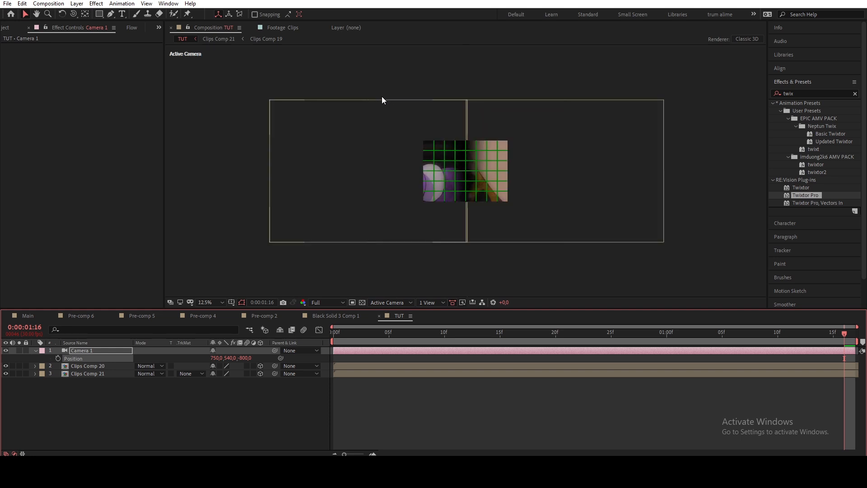
Try a Z position of 0 for Camera 1 and undo the change
{"action": "left_click", "coordinate": [109, 351]}
{"action": "left_click", "coordinate": [243, 358]}
{"action": "type", "text": "0"}
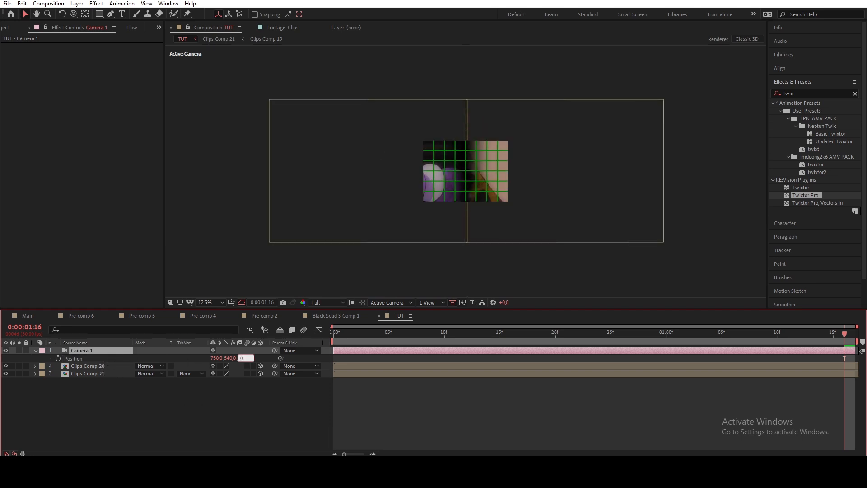
{"action": "key", "text": "Return"}
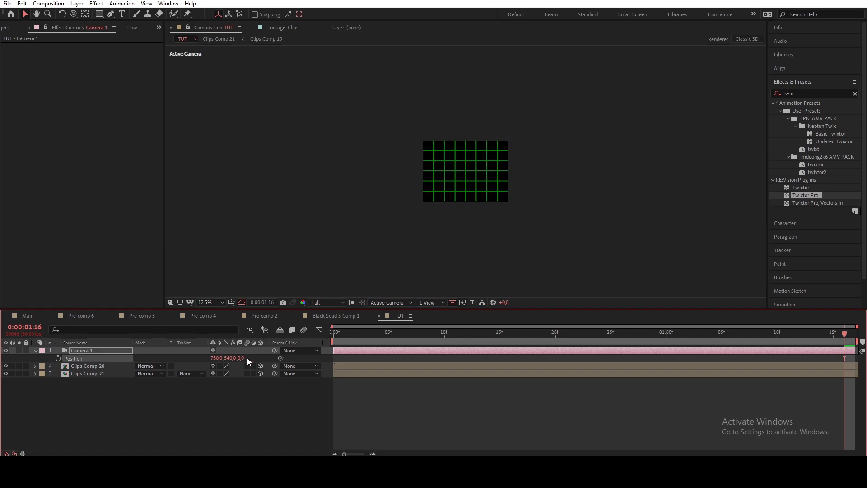
{"action": "key", "text": "ctrl+z"}
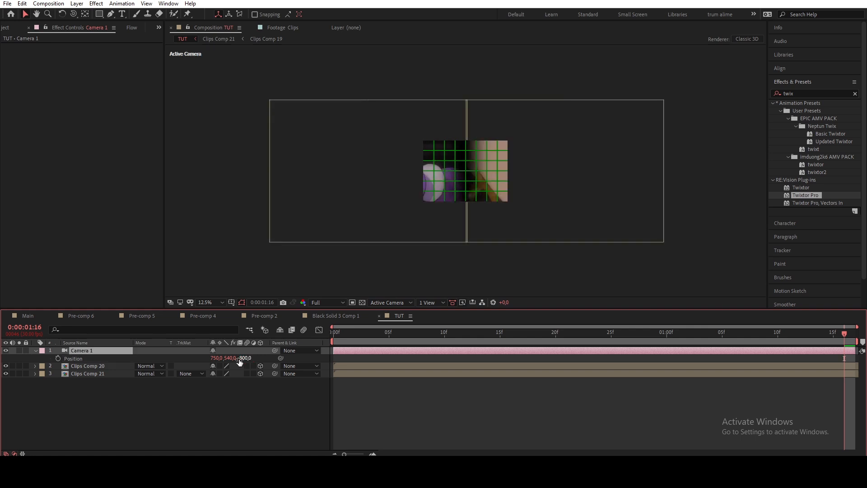
Pull Camera 1 back to a Z position of about -1825
{"action": "left_click_drag", "start_coordinate": [248, 358], "coordinate": [1, 392]}
{"action": "left_click_drag", "start_coordinate": [241, 358], "coordinate": [85, 381]}
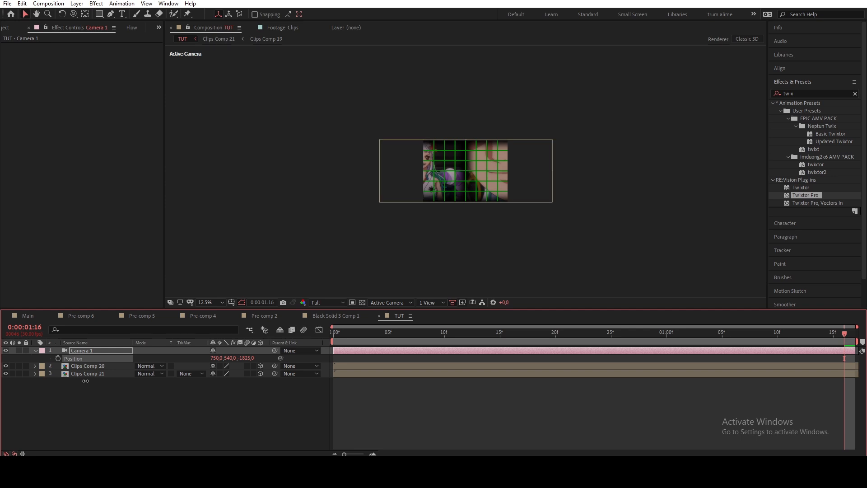
In Pre-comp 2, show Camera 2's position and set the camera's parent to None
{"action": "left_click", "coordinate": [258, 315]}
{"action": "left_click", "coordinate": [100, 381]}
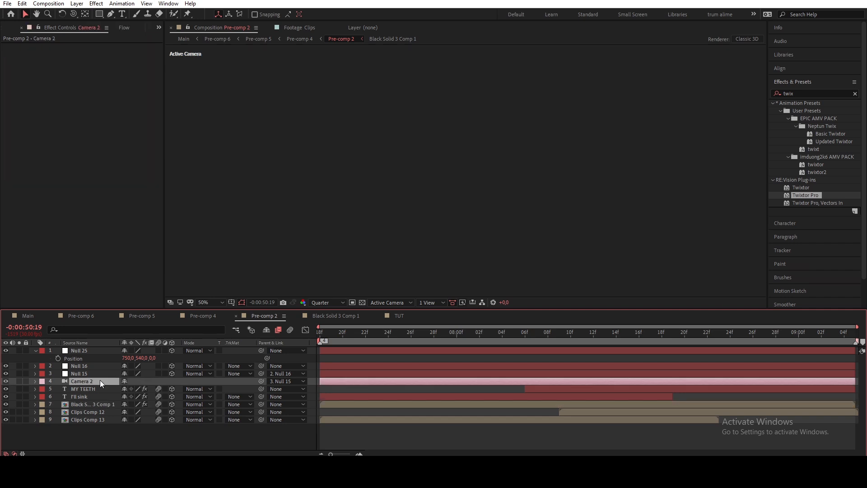
{"action": "key", "text": "p"}
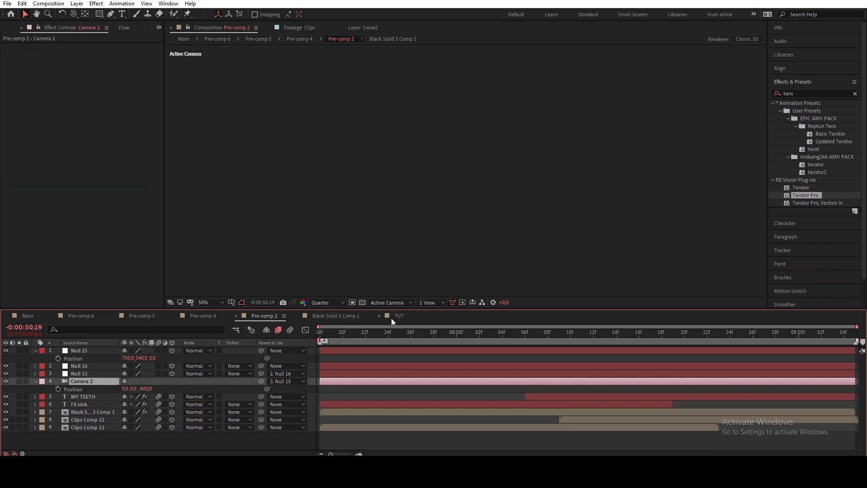
{"action": "left_click", "coordinate": [301, 381]}
{"action": "left_click", "coordinate": [310, 280]}
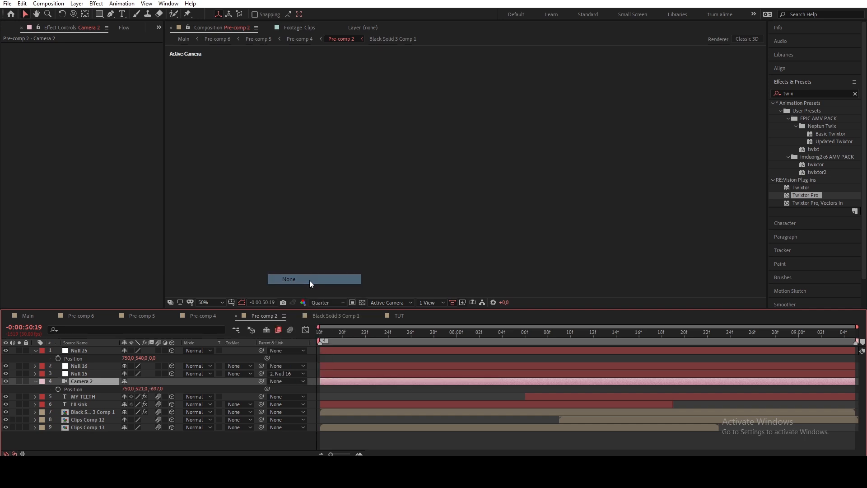
Return to the TUT composition and move the current time to its first frame
{"action": "left_click", "coordinate": [274, 380]}
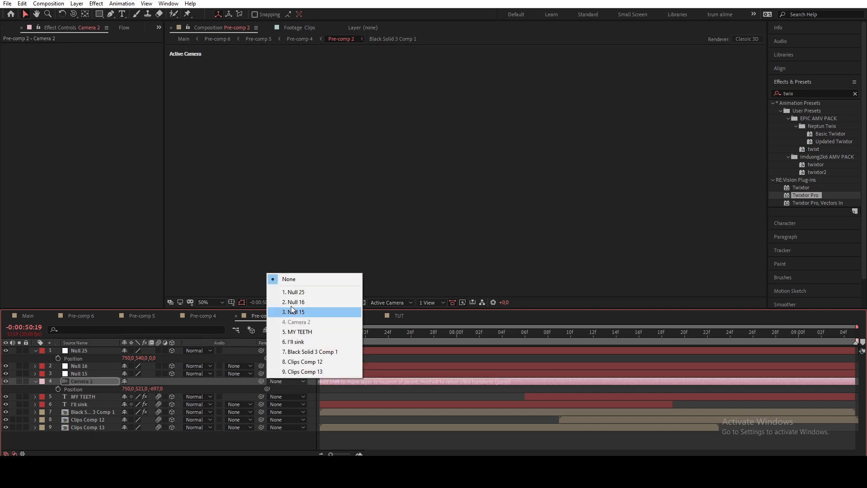
{"action": "left_click", "coordinate": [235, 385]}
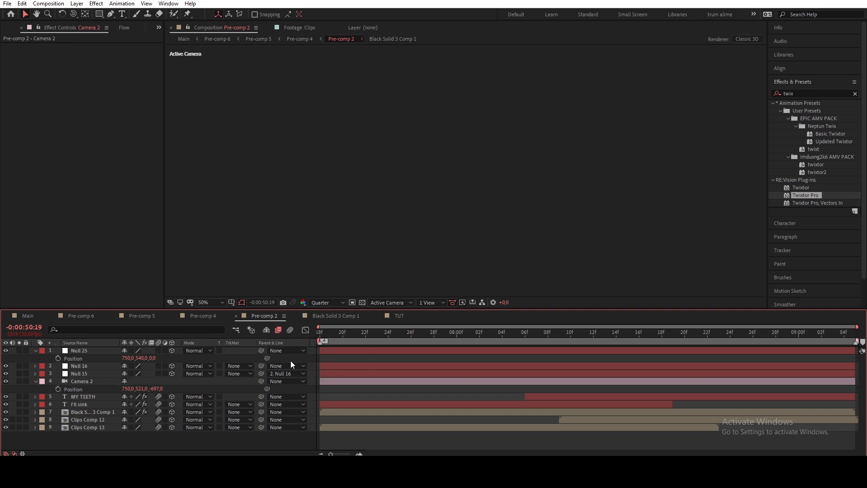
{"action": "left_click", "coordinate": [389, 315]}
{"action": "scroll", "coordinate": [381, 233], "scroll_direction": "up", "scroll_amount": 1}
{"action": "scroll", "coordinate": [381, 233], "scroll_direction": "down", "scroll_amount": 1}
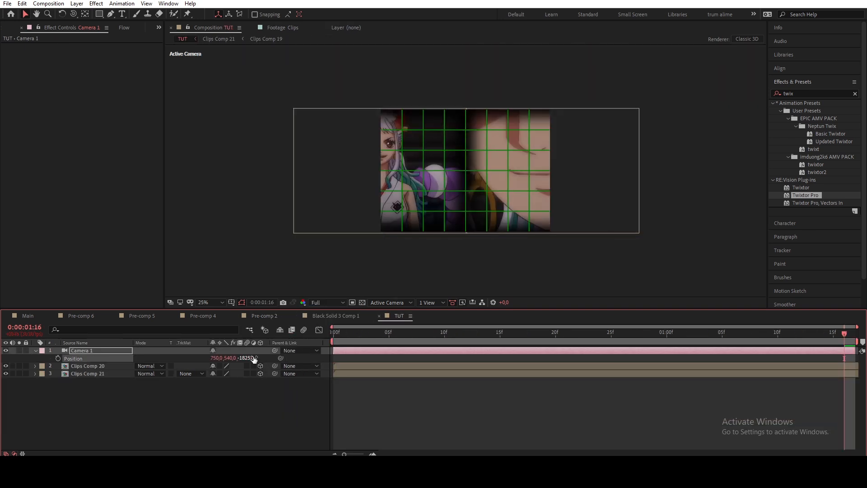
{"action": "left_click", "coordinate": [513, 444]}
{"action": "left_click_drag", "start_coordinate": [355, 330], "coordinate": [248, 345]}
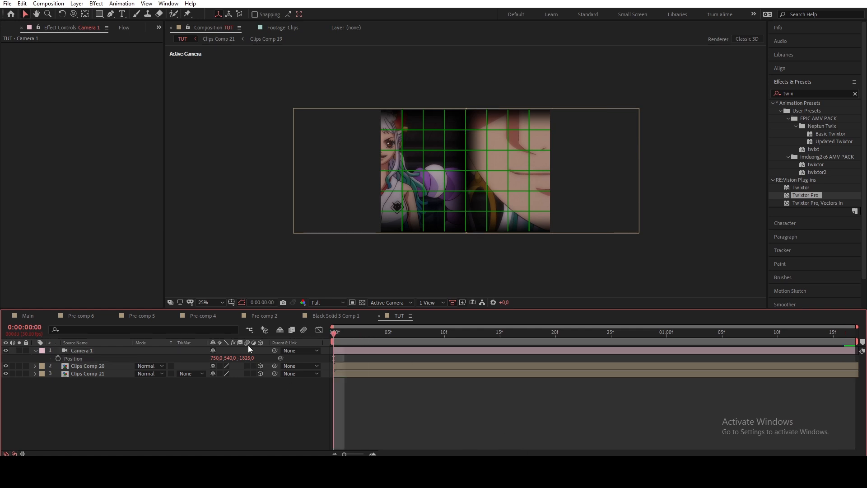
Add a 3D null object above Camera 1 and parent Camera 1 to it
{"action": "left_click", "coordinate": [104, 351]}
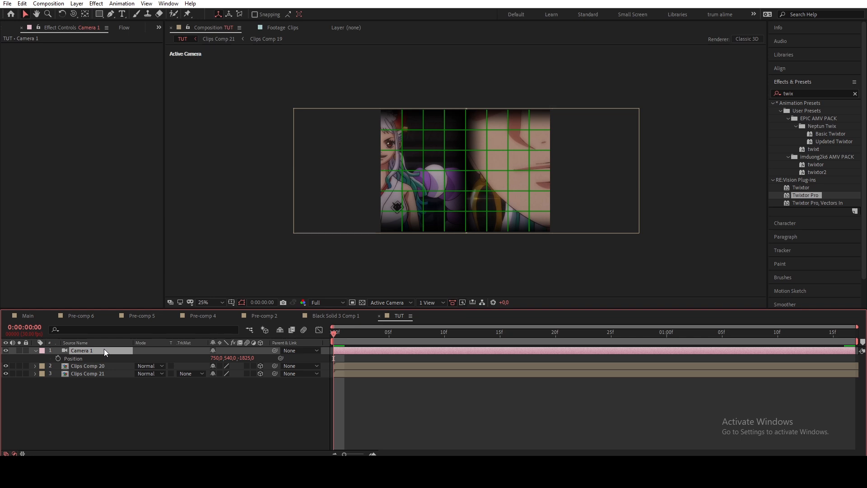
{"action": "key", "text": "ctrl+alt+shift+y"}
{"action": "left_click_drag", "start_coordinate": [275, 359], "coordinate": [123, 349]}
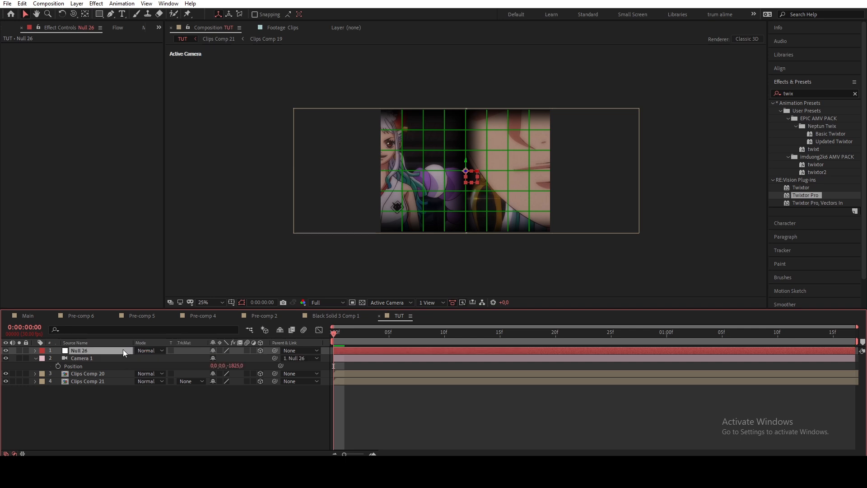
Move the null to an X position of about 4 and a Z position of about 195, centring the first clip
{"action": "key", "text": "p"}
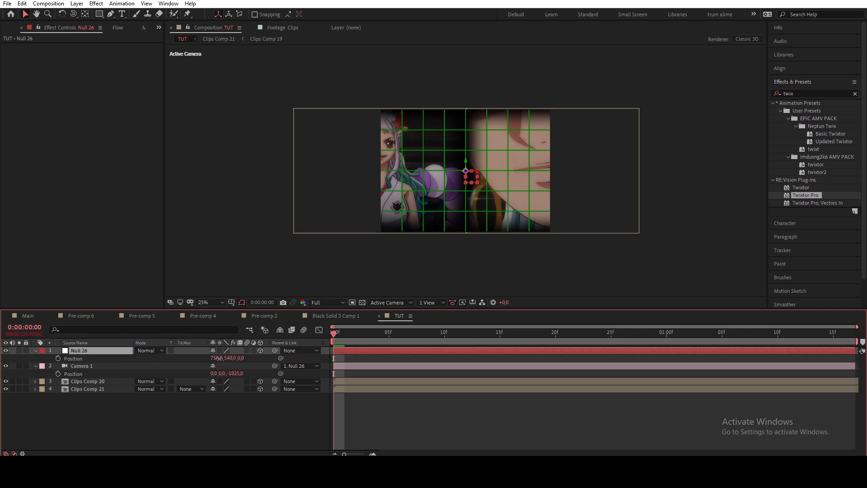
{"action": "left_click_drag", "start_coordinate": [219, 358], "coordinate": [5, 357]}
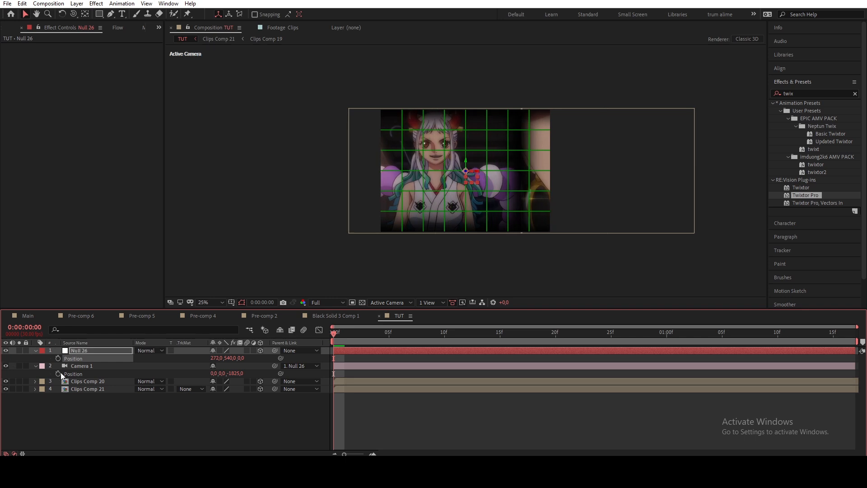
{"action": "left_click_drag", "start_coordinate": [221, 358], "coordinate": [115, 372]}
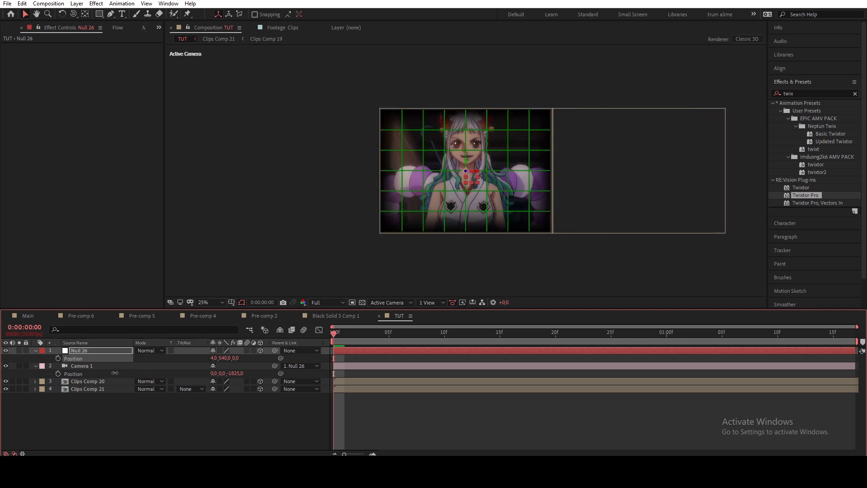
{"action": "left_click_drag", "start_coordinate": [237, 357], "coordinate": [333, 368]}
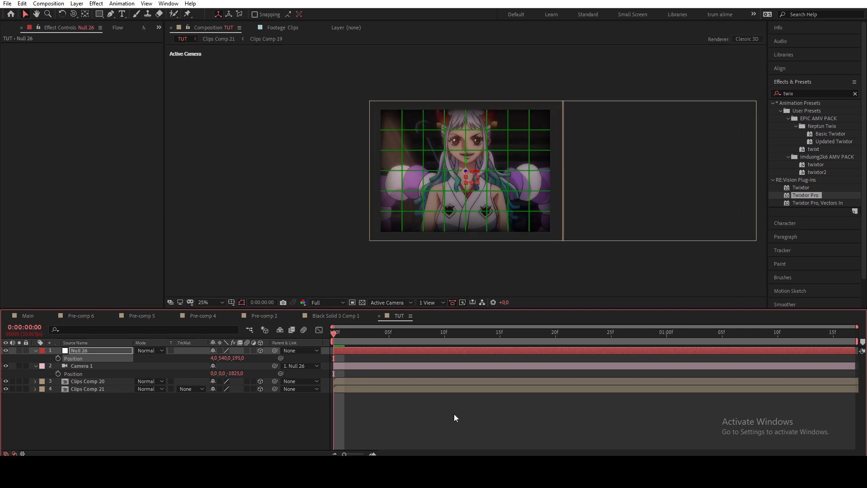
{"action": "left_click", "coordinate": [535, 430]}
{"action": "scroll", "coordinate": [383, 183], "scroll_direction": "up", "scroll_amount": 2}
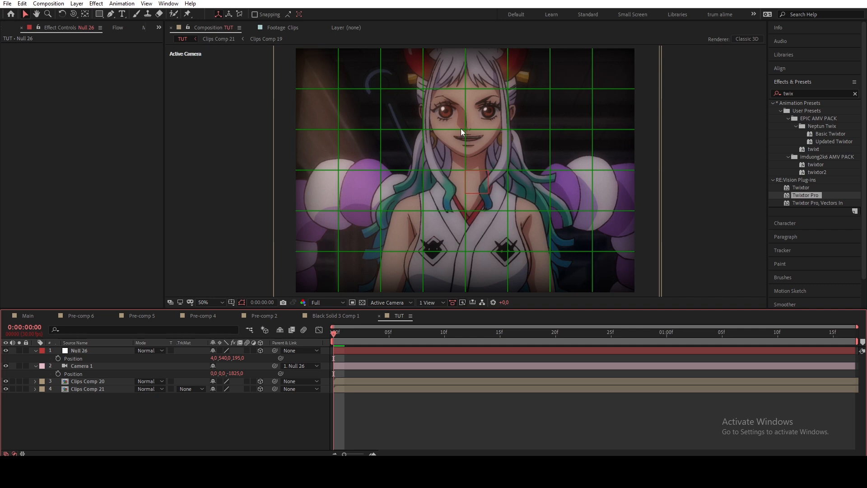
Set the preview resolution to Quarter and add a starting position keyframe on the null at 0:00:00:11
{"action": "left_click_drag", "start_coordinate": [399, 341], "coordinate": [473, 337]}
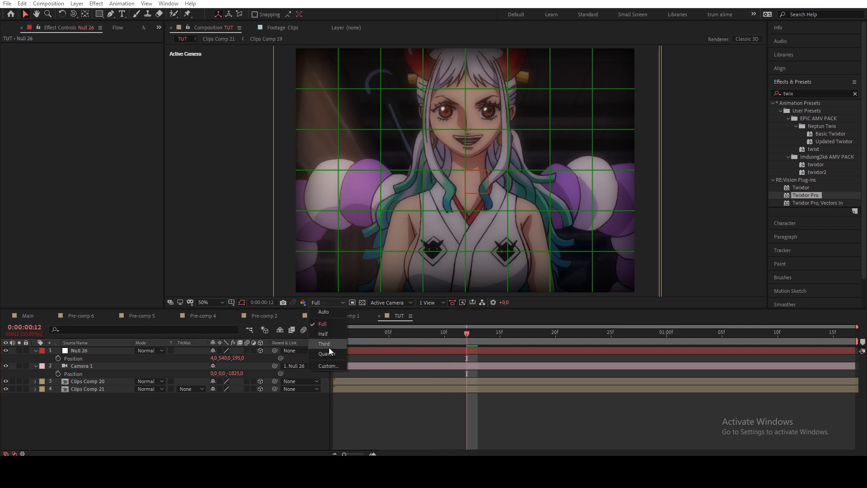
{"action": "left_click_drag", "start_coordinate": [445, 338], "coordinate": [456, 339]}
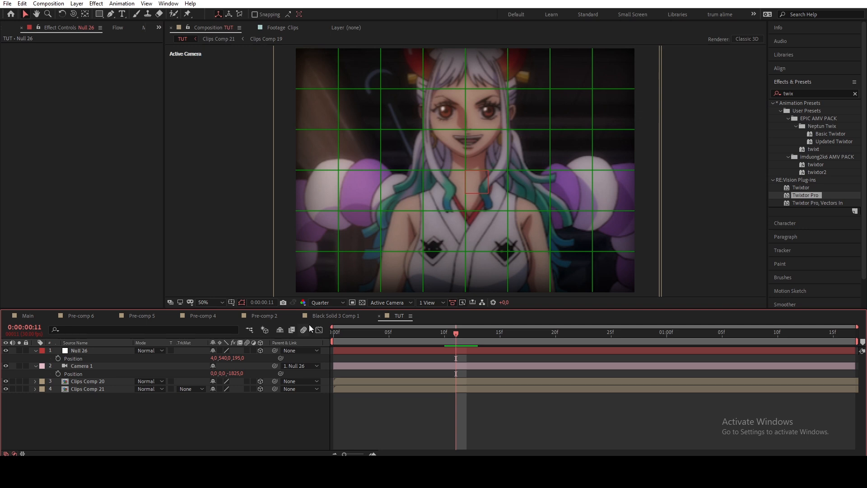
{"action": "left_click", "coordinate": [59, 358]}
{"action": "key", "text": "Return"}
Keyframe the null's X position at about 1550 at 0:00:01:05, framing the second clip
{"action": "left_click", "coordinate": [535, 331]}
{"action": "left_click_drag", "start_coordinate": [538, 344], "coordinate": [719, 338]}
{"action": "left_click_drag", "start_coordinate": [213, 358], "coordinate": [858, 356]}
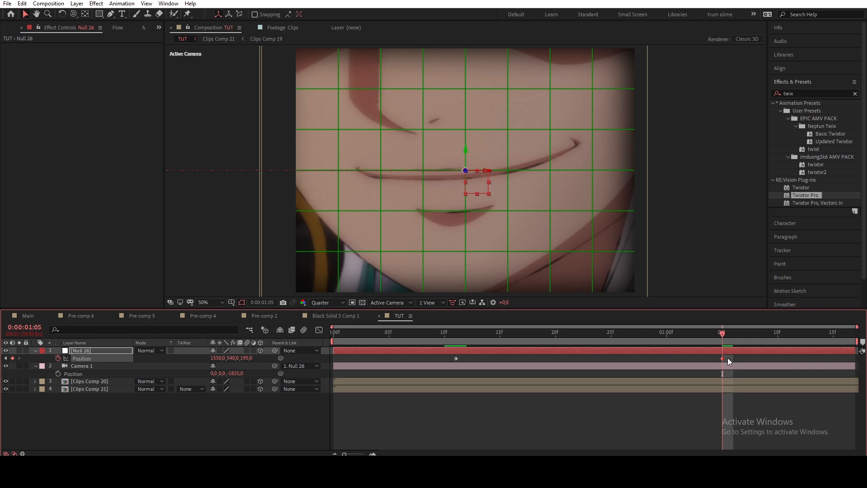
Shift the null's second position keyframe one frame later, apply Easy Ease to both keyframes and check the move
{"action": "left_click_drag", "start_coordinate": [723, 359], "coordinate": [587, 384]}
{"action": "key", "text": "F9"}
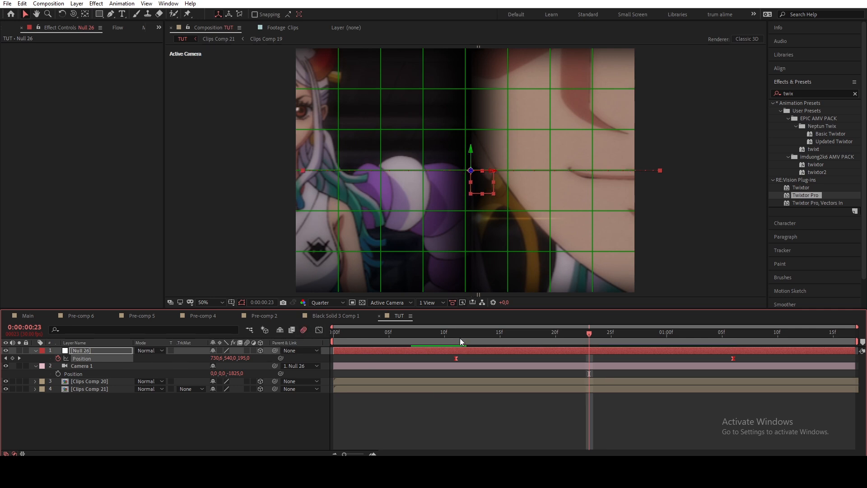
{"action": "left_click_drag", "start_coordinate": [461, 336], "coordinate": [622, 359]}
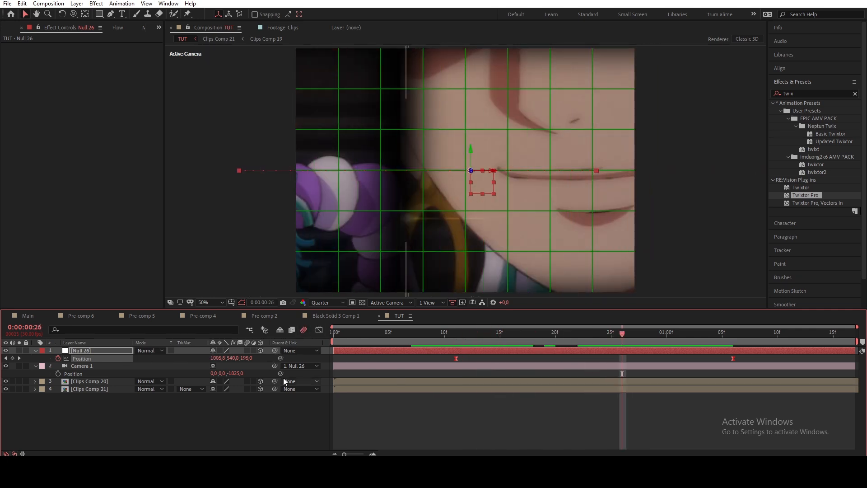
Enable motion blur on Clips Comp 20 and Clips Comp 21, and collapse the null and camera properties
{"action": "left_click_drag", "start_coordinate": [246, 381], "coordinate": [246, 389]}
{"action": "left_click_drag", "start_coordinate": [544, 336], "coordinate": [302, 386]}
{"action": "left_click", "coordinate": [237, 440]}
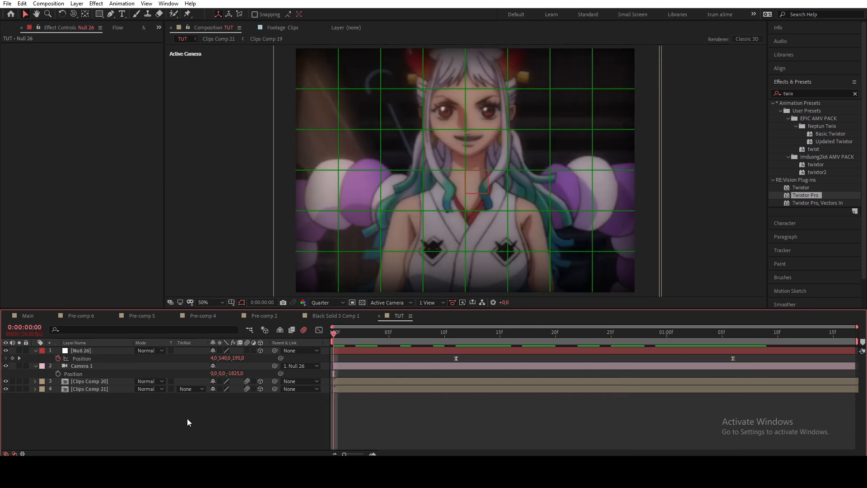
{"action": "left_click", "coordinate": [35, 351]}
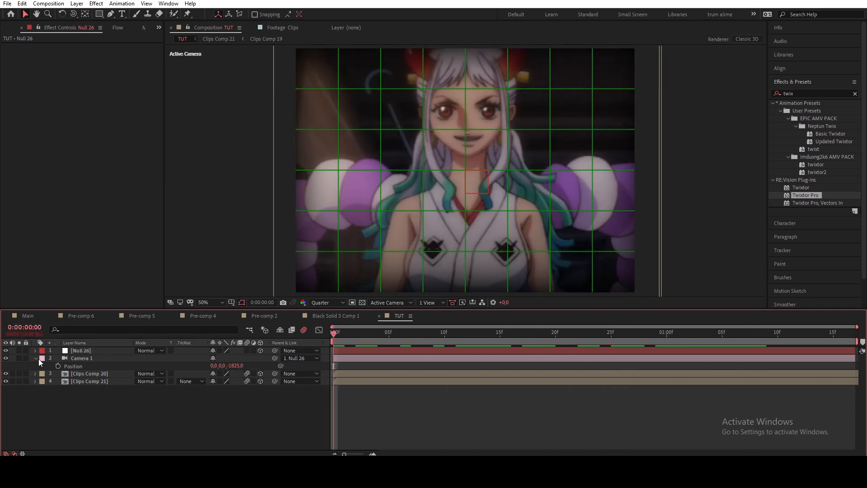
{"action": "left_click", "coordinate": [35, 358]}
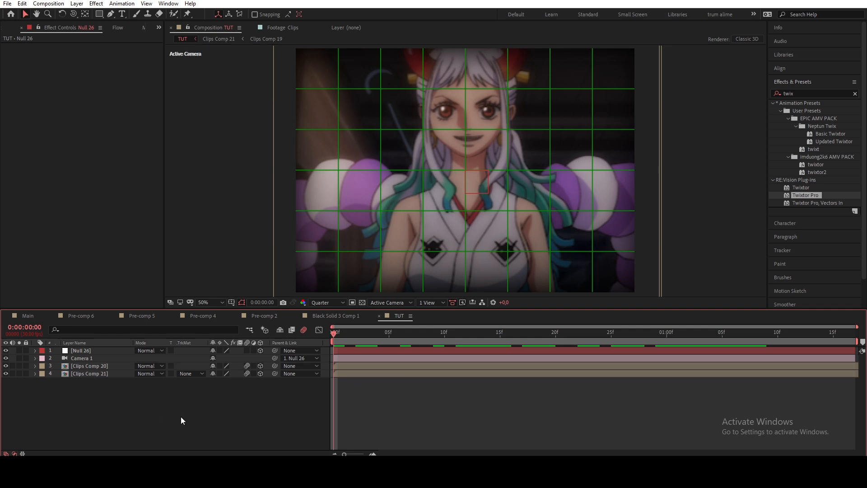
Check the TUT composition's width and height in its settings
{"action": "key", "text": "ctrl+k"}
{"action": "left_click", "coordinate": [436, 146]}
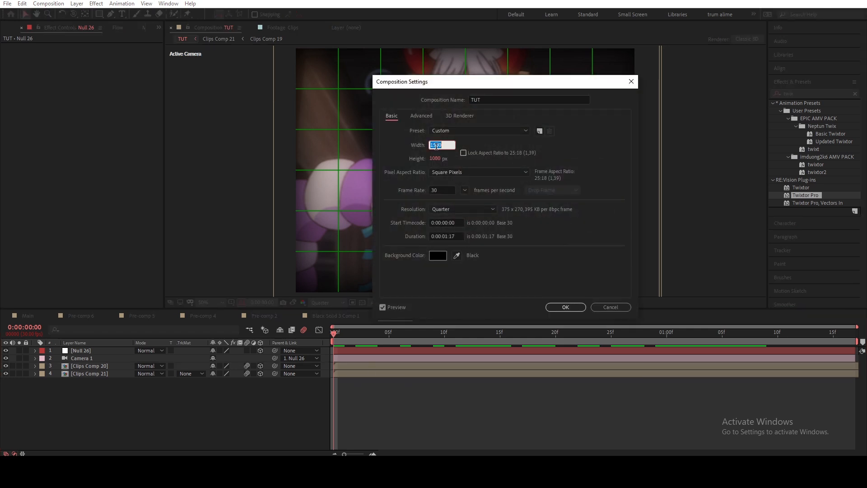
{"action": "left_click", "coordinate": [435, 159]}
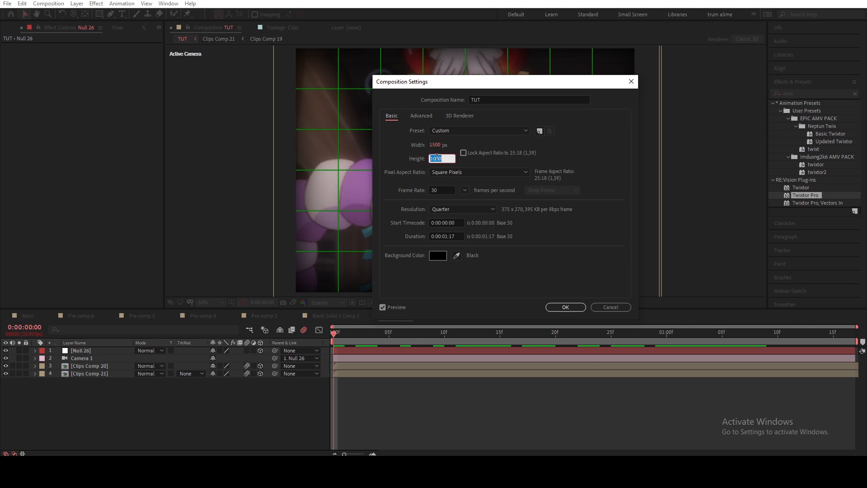
{"action": "left_click", "coordinate": [566, 306]}
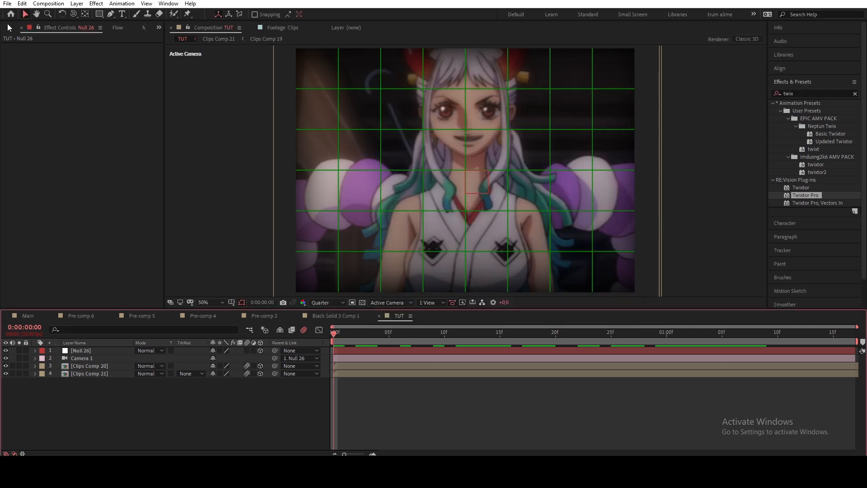
Create a new composition named "3d stroke" at double size, 3000 x 2160 px
{"action": "left_click", "coordinate": [9, 28]}
{"action": "left_click", "coordinate": [29, 303]}
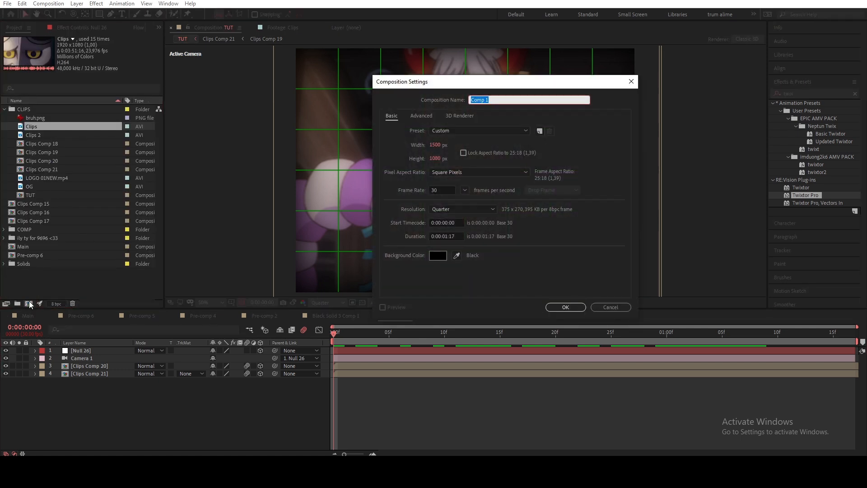
{"action": "type", "text": "3d stroke"}
{"action": "left_click", "coordinate": [439, 144]}
{"action": "left_click", "coordinate": [444, 145]}
{"action": "key", "text": "Tab"}
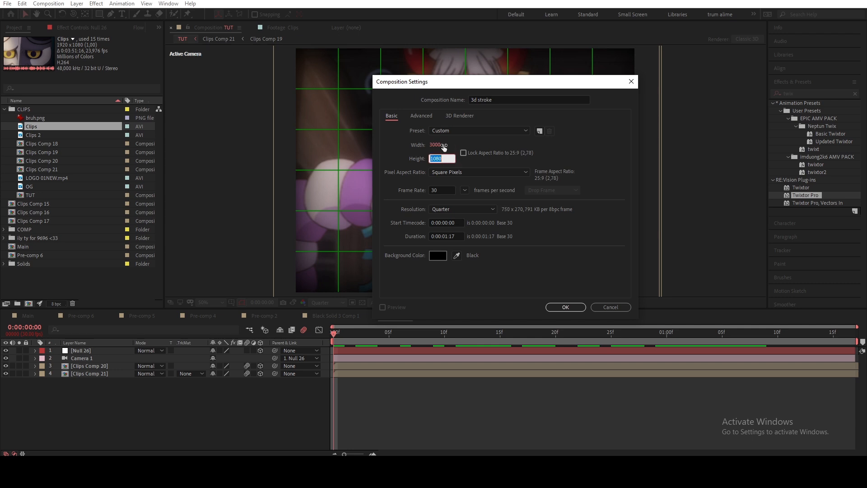
{"action": "type", "text": "*2"}
{"action": "left_click", "coordinate": [563, 147]}
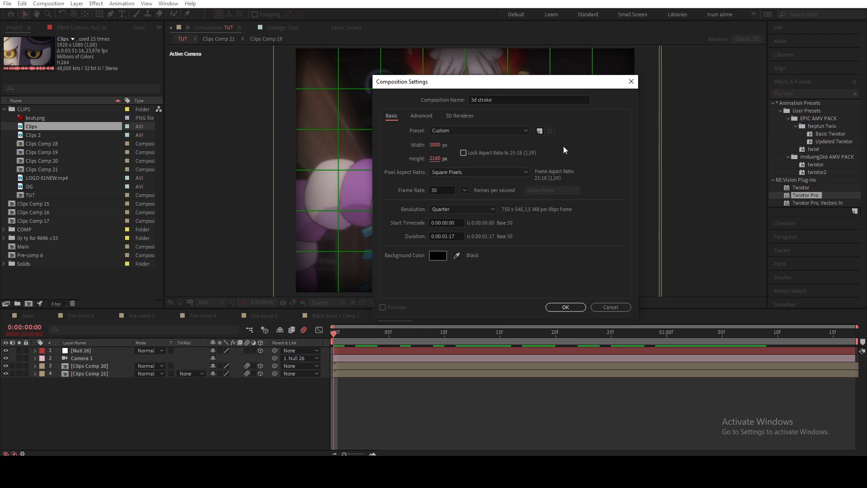
{"action": "left_click", "coordinate": [566, 307]}
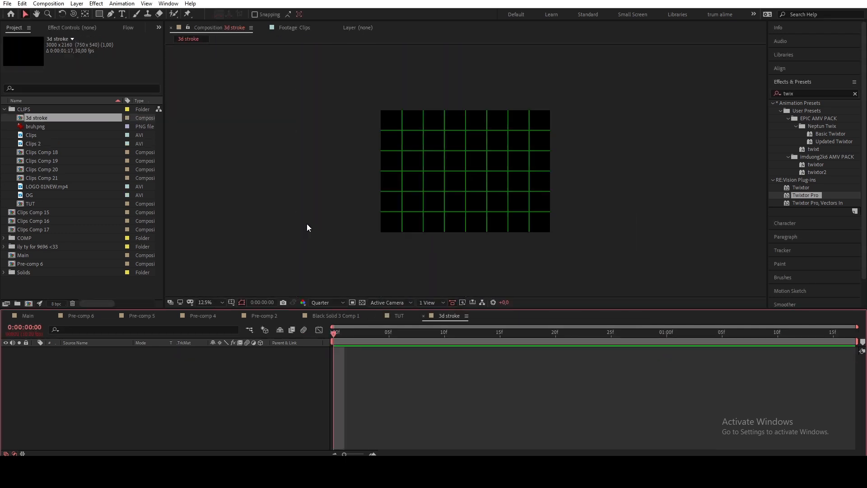
Hide the green grid overlay in the 3d stroke composition view
{"action": "left_click", "coordinate": [232, 302]}
{"action": "left_click", "coordinate": [247, 323]}
{"action": "key", "text": "period"}
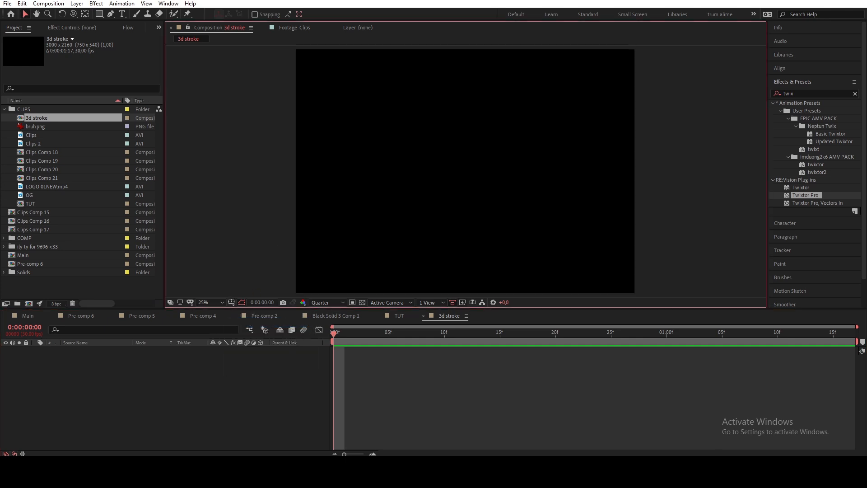
Add a black 3000 x 2160 px solid named "3D Stroke" to the composition
{"action": "right_click", "coordinate": [130, 424]}
{"action": "mouse_move", "coordinate": [172, 330]}
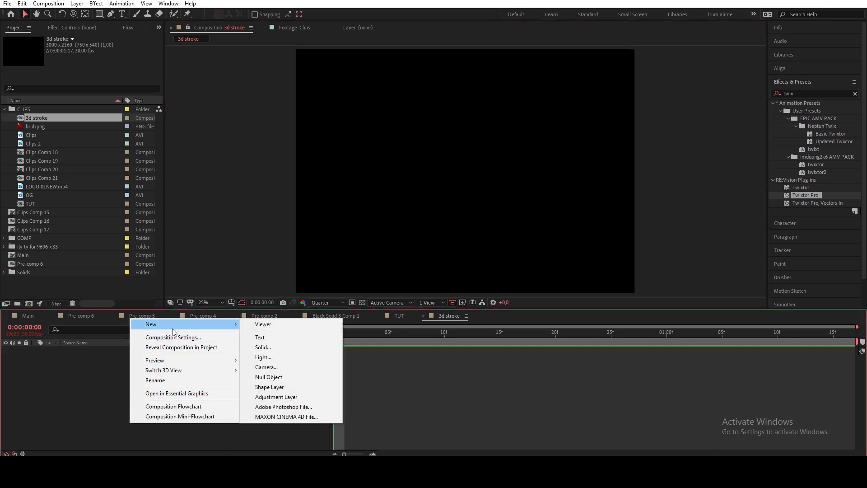
{"action": "left_click", "coordinate": [264, 347]}
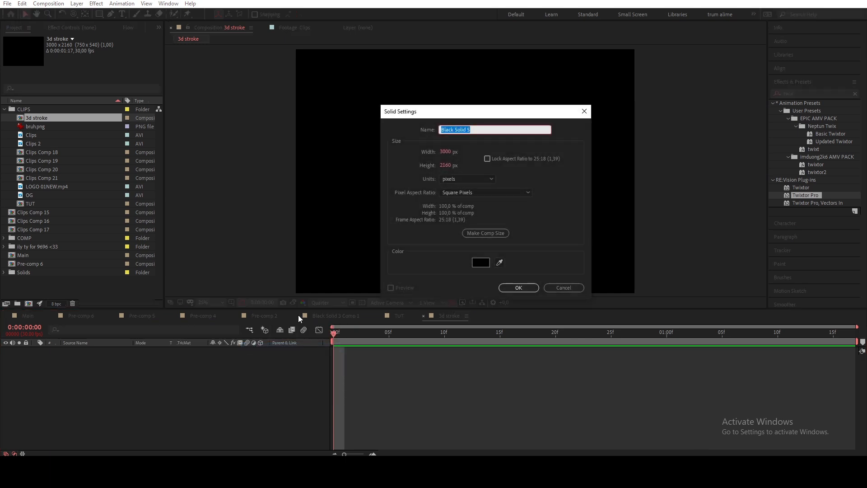
{"action": "key", "text": "BackSpace"}
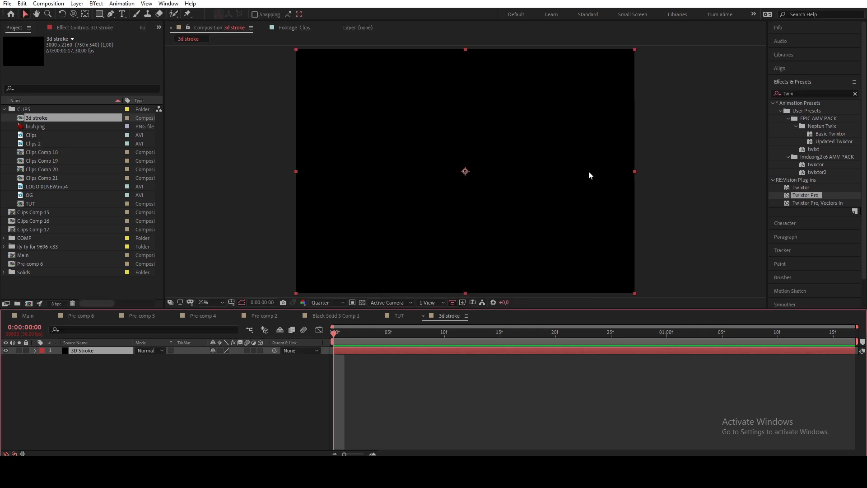
Find the Trapcode 3D Stroke effect, apply it to the 3D Stroke solid and collapse its settings
{"action": "left_click", "coordinate": [800, 93]}
{"action": "type", "text": "3d stroke"}
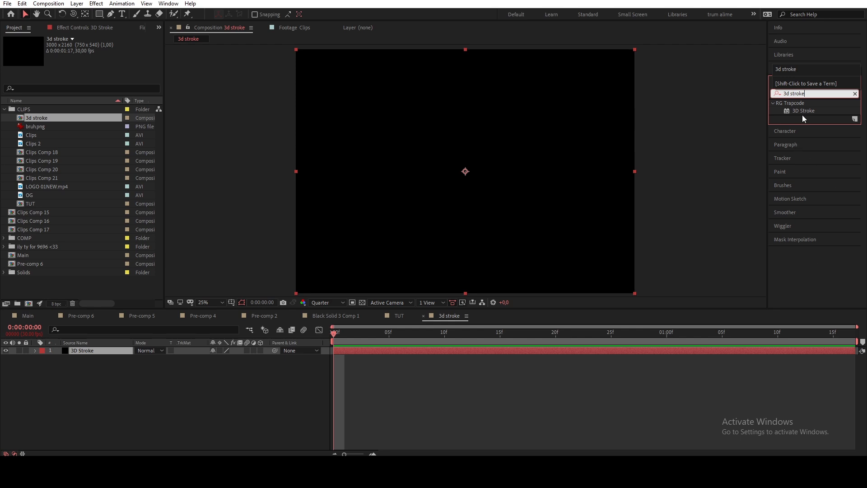
{"action": "double_click", "coordinate": [803, 111]}
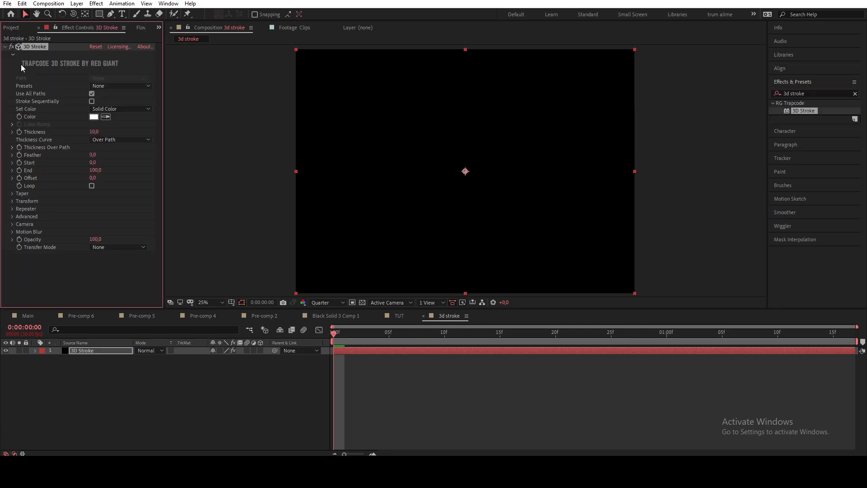
{"action": "left_click", "coordinate": [6, 47]}
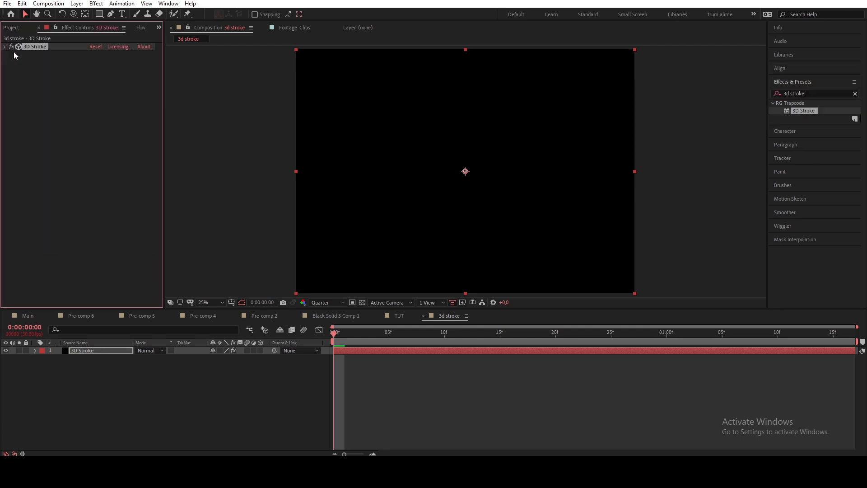
With the 3D Stroke solid hidden and the grid shown, draw an S-shaped open mask path from below the frame's lower-left corner to the upper centre-right
{"action": "left_click", "coordinate": [5, 351]}
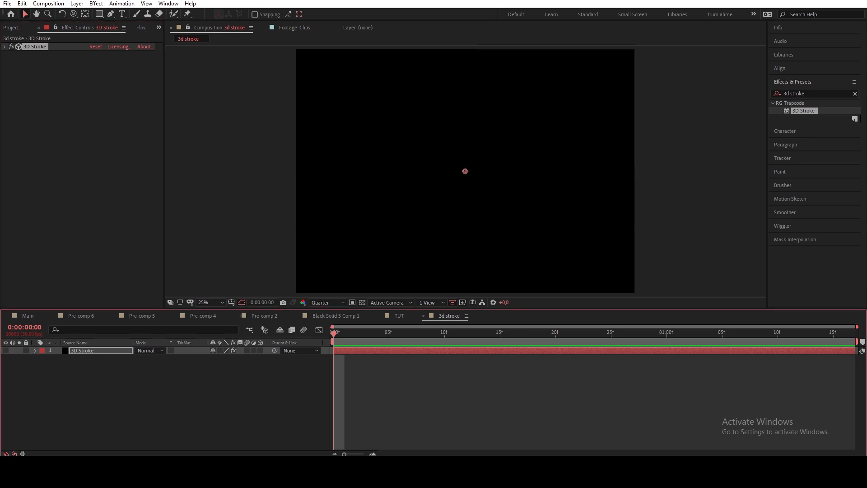
{"action": "left_click", "coordinate": [110, 14]}
{"action": "key", "text": "comma"}
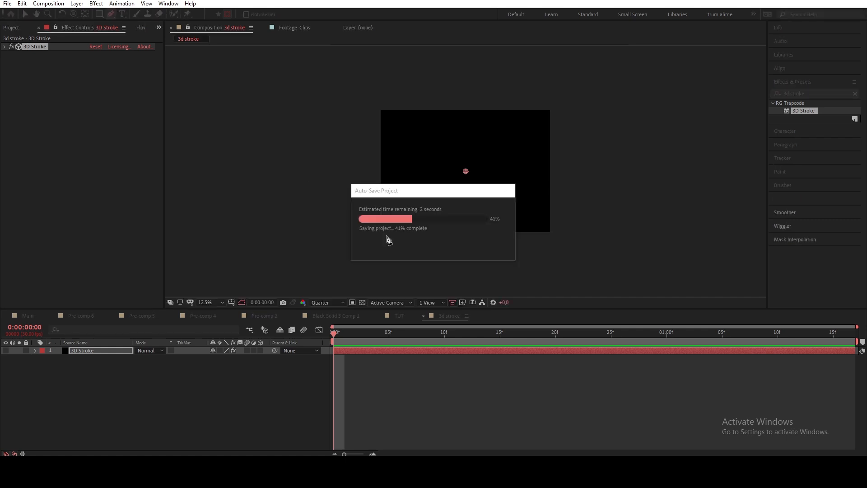
{"action": "left_click", "coordinate": [386, 236]}
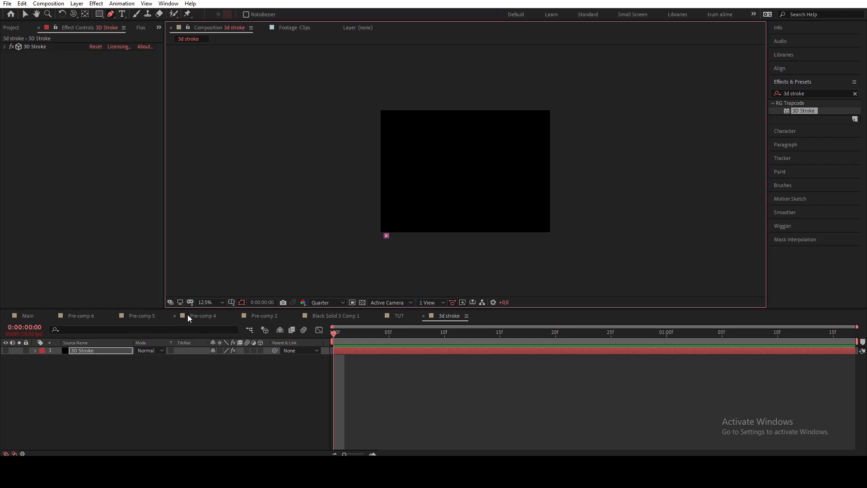
{"action": "left_click", "coordinate": [232, 302]}
{"action": "left_click", "coordinate": [263, 323]}
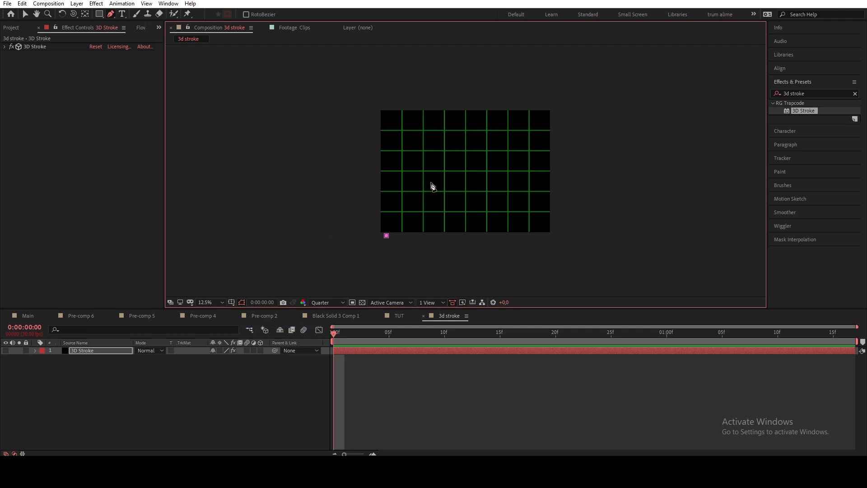
{"action": "left_click_drag", "start_coordinate": [432, 183], "coordinate": [466, 182]}
{"action": "left_click_drag", "start_coordinate": [498, 244], "coordinate": [535, 245]}
{"action": "left_click_drag", "start_coordinate": [573, 175], "coordinate": [580, 158]}
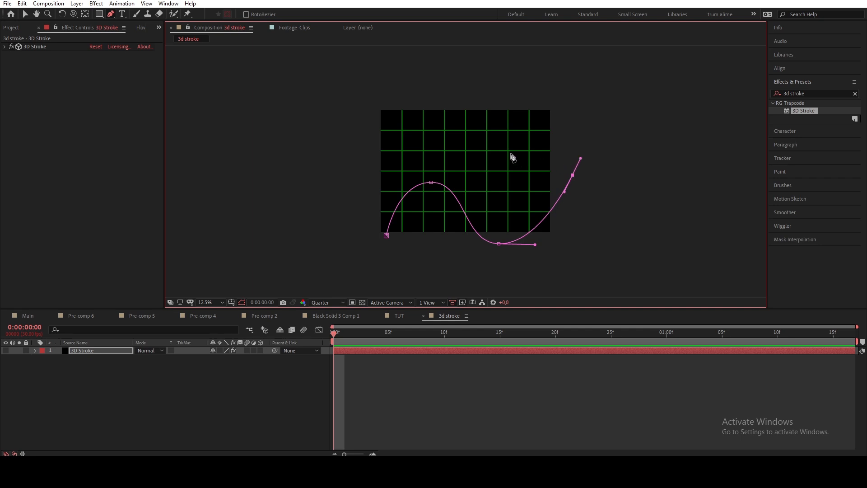
{"action": "left_click_drag", "start_coordinate": [504, 153], "coordinate": [476, 163]}
Smooth the mask path by adjusting its curve handles and move its starting point further outside the frame's lower-left corner
{"action": "left_click", "coordinate": [572, 176]}
{"action": "left_click_drag", "start_coordinate": [565, 192], "coordinate": [573, 209]}
{"action": "left_click_drag", "start_coordinate": [572, 158], "coordinate": [572, 148]}
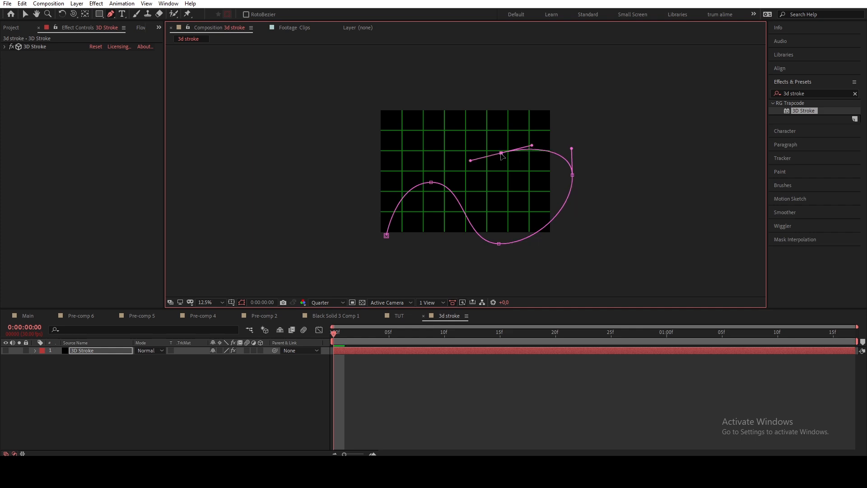
{"action": "left_click", "coordinate": [499, 244]}
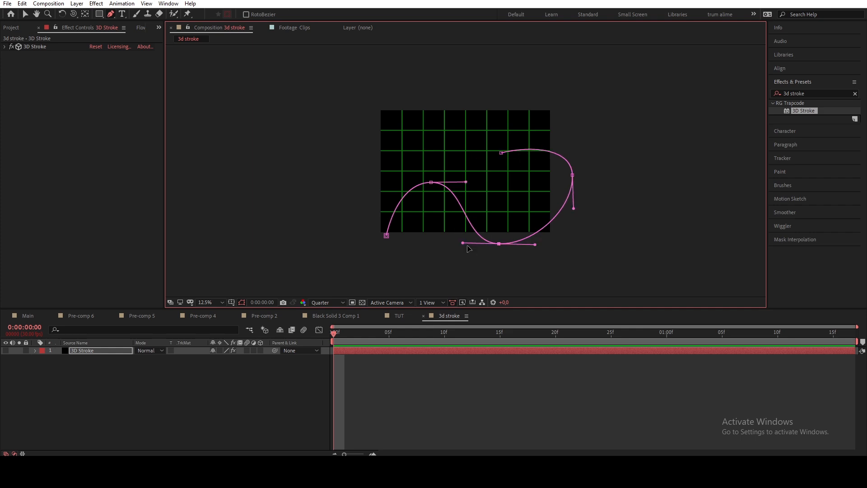
{"action": "mouse_move", "coordinate": [463, 243]}
{"action": "left_mouse_down"}
{"action": "mouse_move", "coordinate": [450, 250]}
{"action": "mouse_move", "coordinate": [460, 245]}
{"action": "left_mouse_up"}
{"action": "left_click_drag", "start_coordinate": [536, 241], "coordinate": [540, 246]}
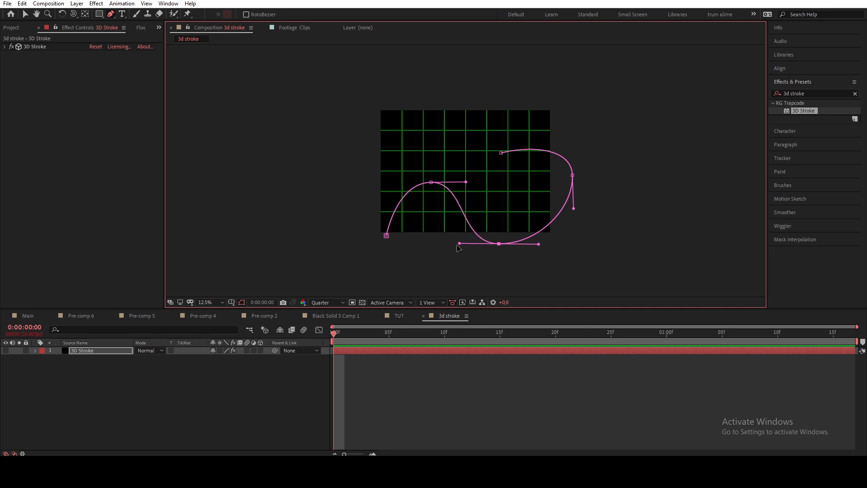
{"action": "left_click_drag", "start_coordinate": [459, 244], "coordinate": [454, 244]}
{"action": "left_click_drag", "start_coordinate": [465, 182], "coordinate": [474, 183]}
{"action": "left_click_drag", "start_coordinate": [387, 236], "coordinate": [373, 240]}
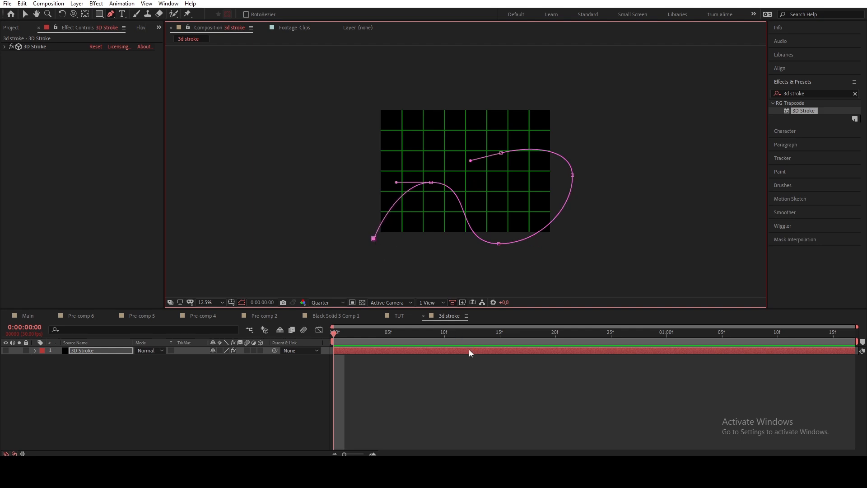
Make the 3D Stroke solid visible again, hide the grid overlay and return to the Selection tool
{"action": "left_click", "coordinate": [487, 373]}
{"action": "left_click", "coordinate": [6, 350]}
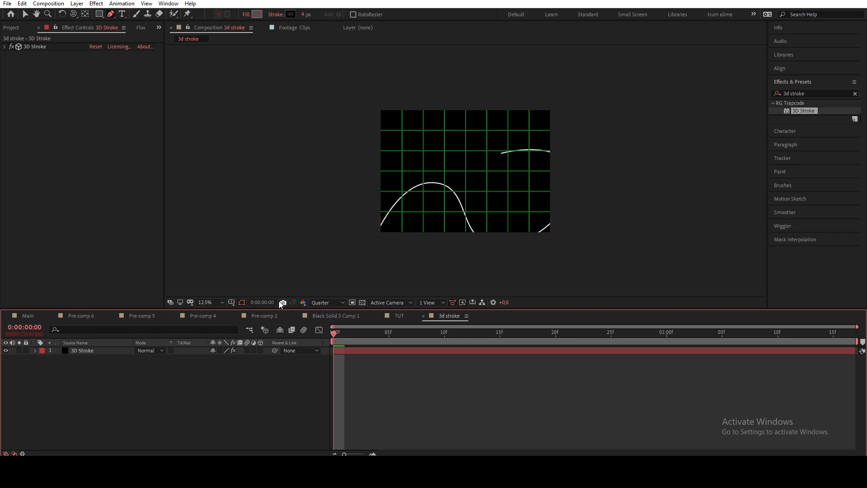
{"action": "left_click", "coordinate": [237, 304]}
{"action": "left_click", "coordinate": [259, 313]}
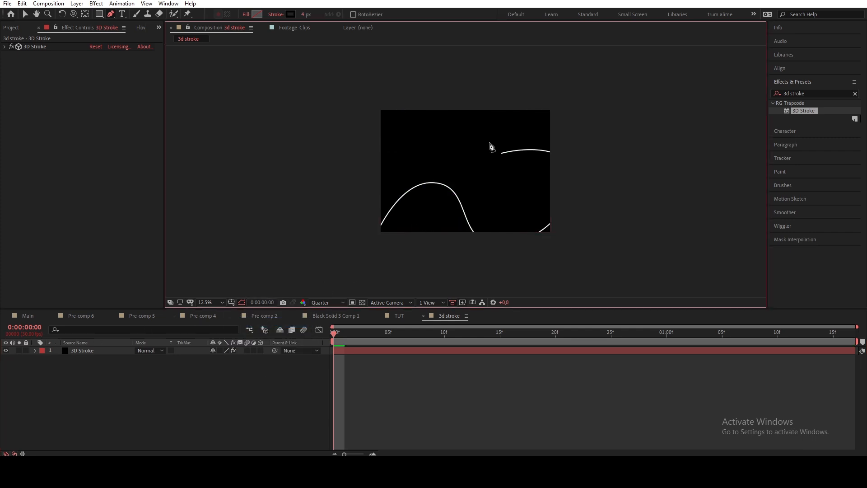
{"action": "key", "text": "v"}
{"action": "scroll", "coordinate": [463, 178], "scroll_direction": "up", "scroll_amount": 1}
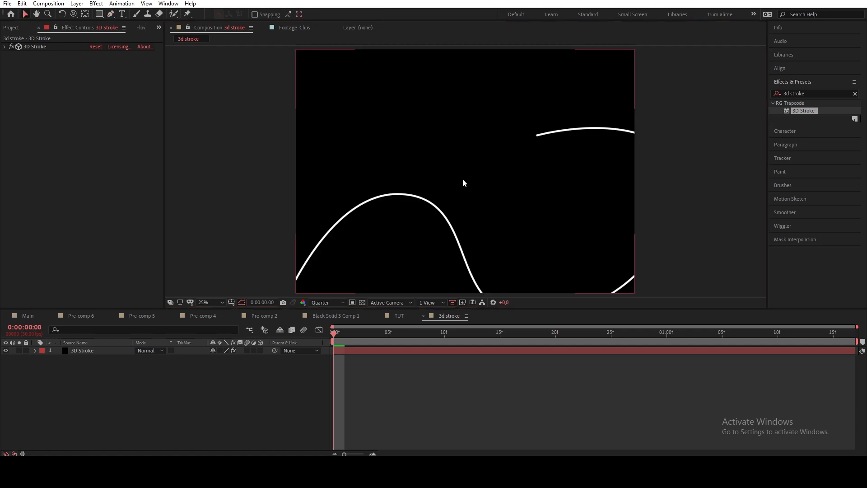
Set the 3D Stroke effect's Thickness to 21,6 and enable Taper
{"action": "left_click", "coordinate": [105, 350]}
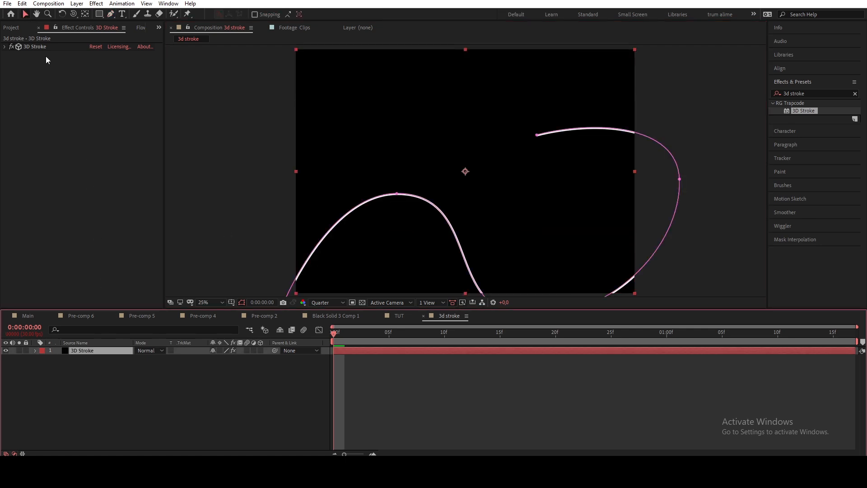
{"action": "left_click", "coordinate": [4, 47]}
{"action": "mouse_move", "coordinate": [95, 131]}
{"action": "left_mouse_down"}
{"action": "mouse_move", "coordinate": [232, 144]}
{"action": "mouse_move", "coordinate": [163, 147]}
{"action": "left_mouse_up"}
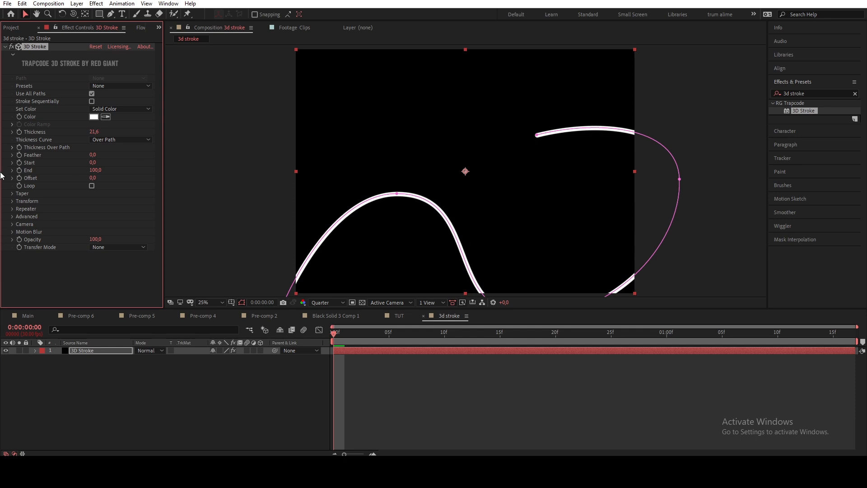
{"action": "left_click", "coordinate": [13, 193]}
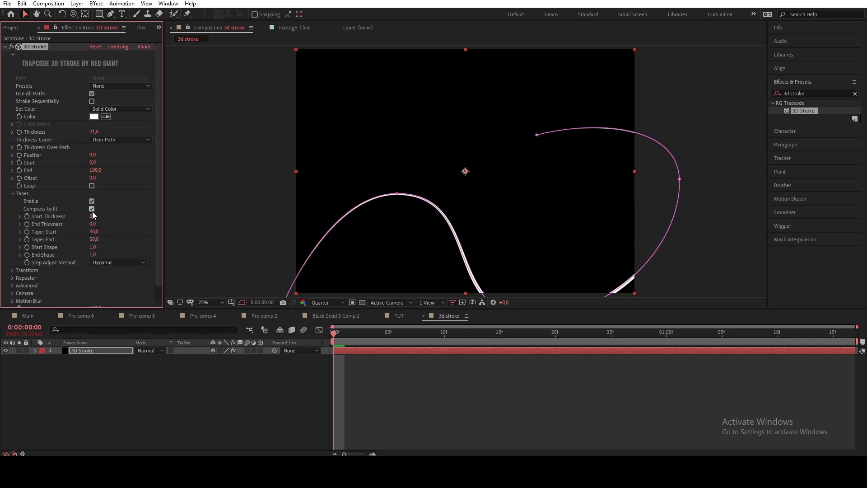
{"action": "left_click", "coordinate": [236, 392]}
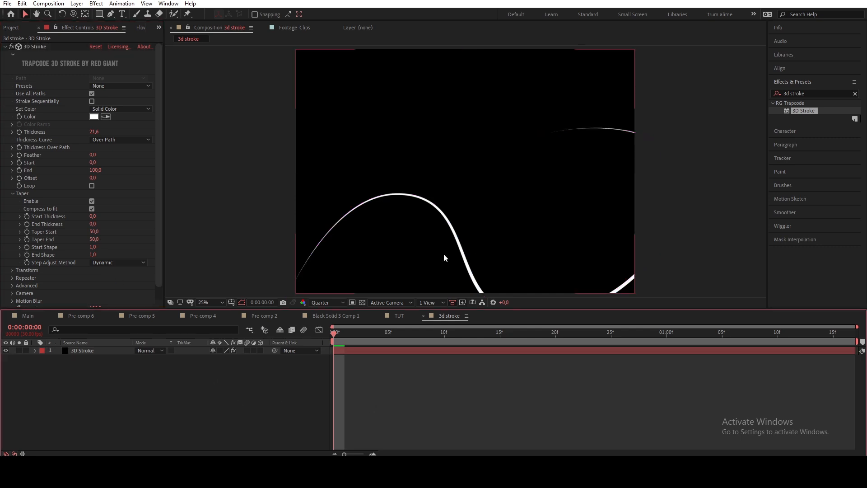
Keyframe the stroke's Start value from 0 at the first frame to 100 at 0:00:00:26
{"action": "left_click", "coordinate": [19, 163]}
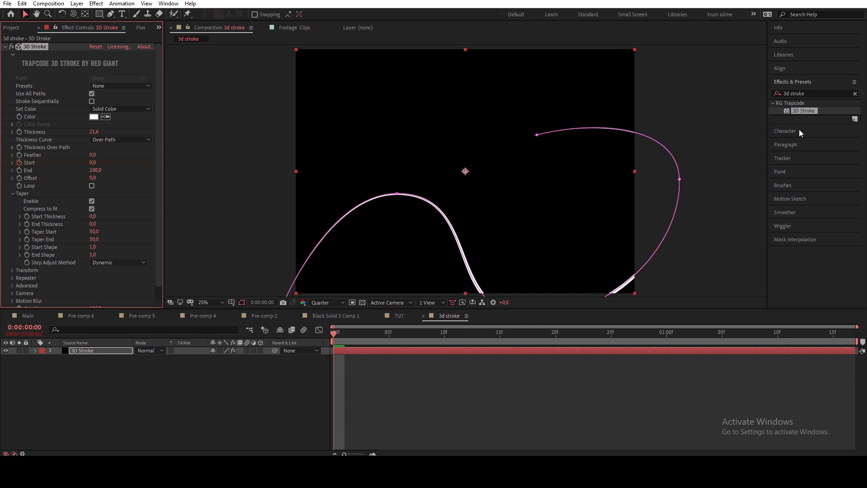
{"action": "left_click", "coordinate": [126, 350]}
{"action": "key", "text": "u"}
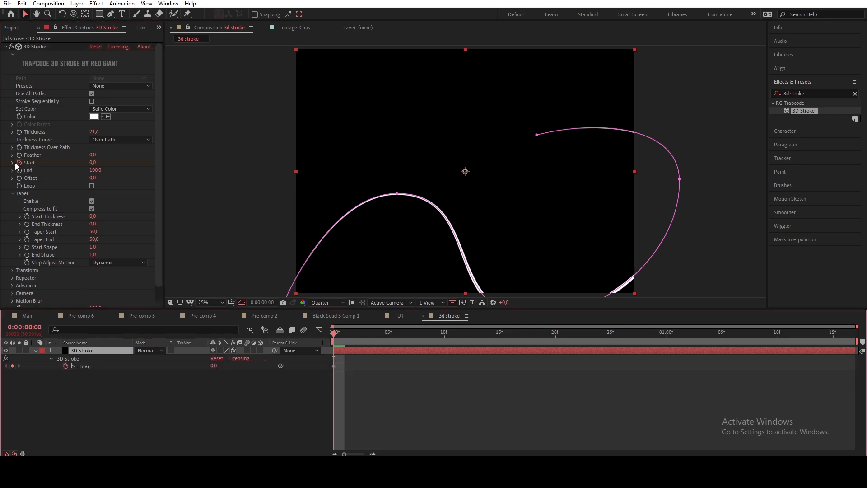
{"action": "left_click_drag", "start_coordinate": [355, 336], "coordinate": [623, 340]}
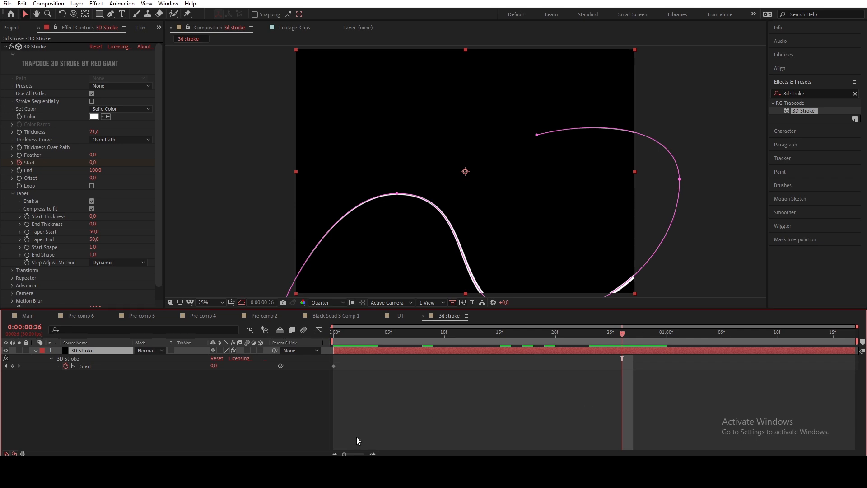
{"action": "left_click", "coordinate": [13, 366]}
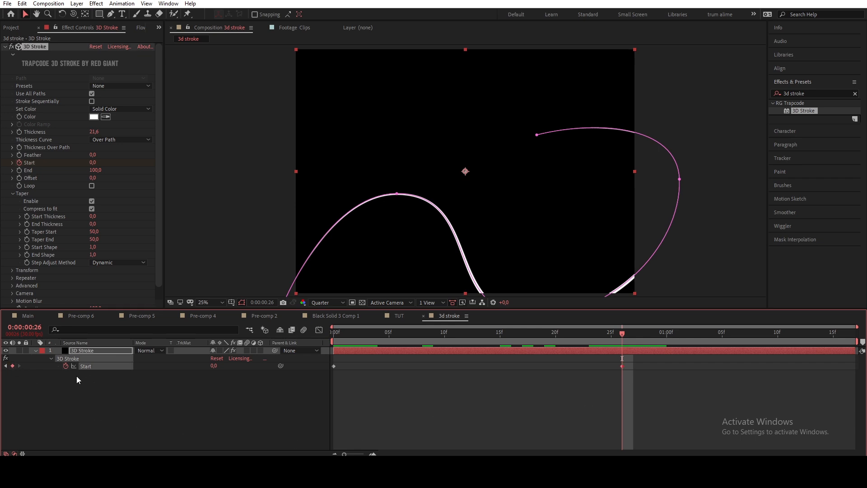
{"action": "left_click_drag", "start_coordinate": [213, 366], "coordinate": [282, 365]}
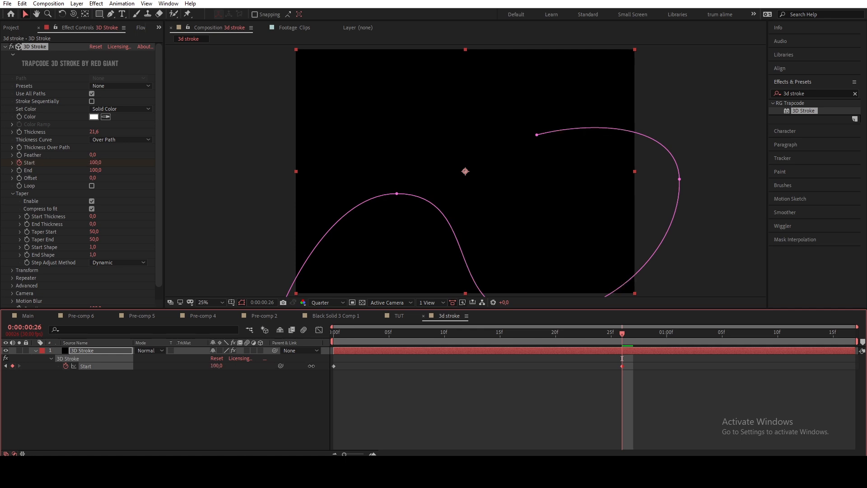
Keyframe the stroke's End value from 0 at 0:00:00:11 to 100 at 0:00:01:10
{"action": "left_click", "coordinate": [455, 340]}
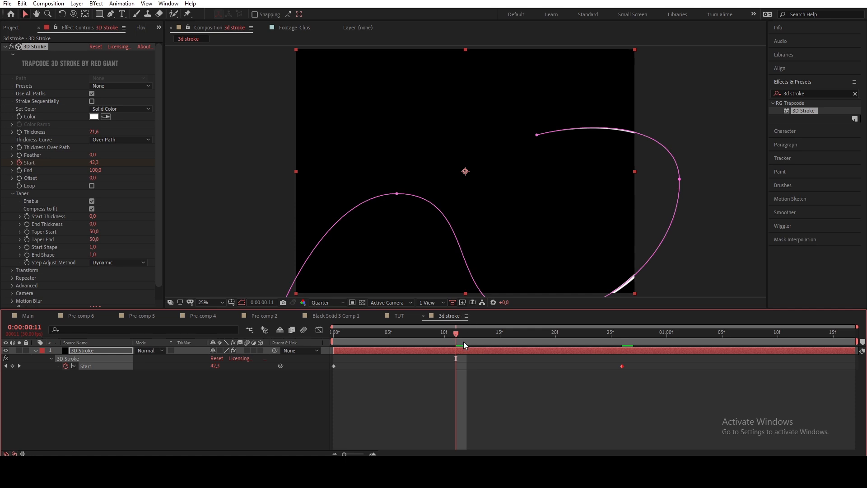
{"action": "left_click_drag", "start_coordinate": [650, 367], "coordinate": [315, 367]}
{"action": "left_click", "coordinate": [19, 171]}
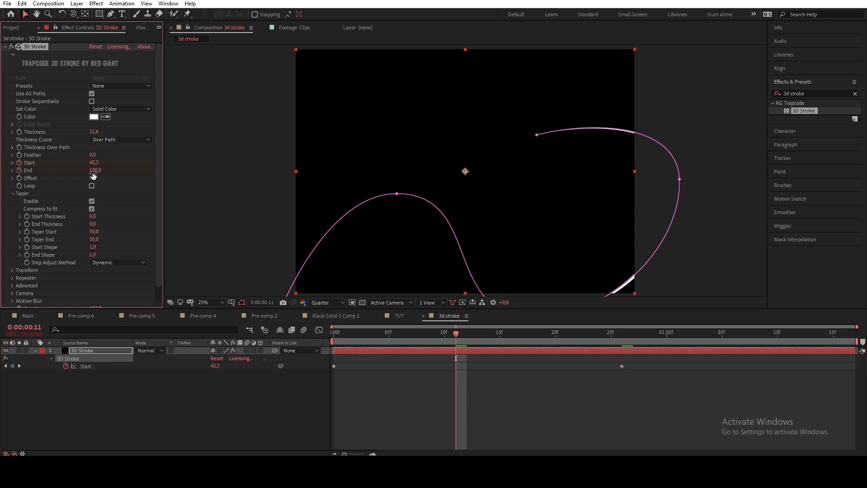
{"action": "left_click_drag", "start_coordinate": [94, 171], "coordinate": [46, 174]}
{"action": "key", "text": "u"}
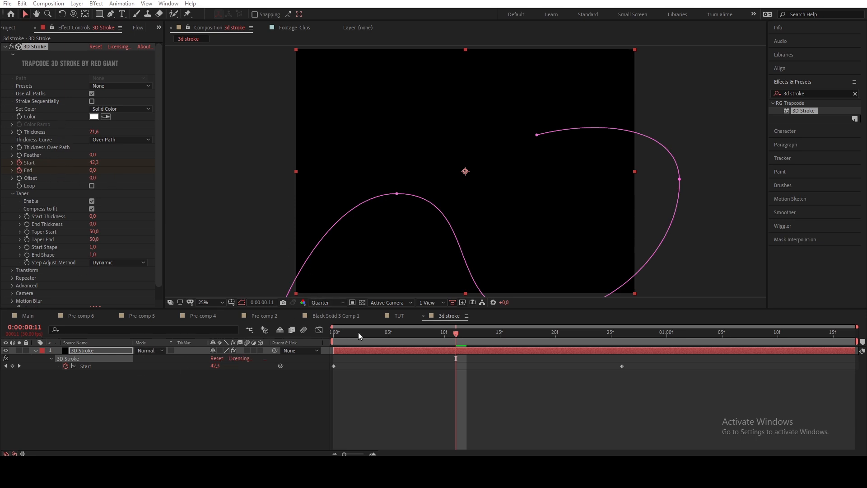
{"action": "left_click", "coordinate": [505, 350]}
{"action": "key", "text": "u"}
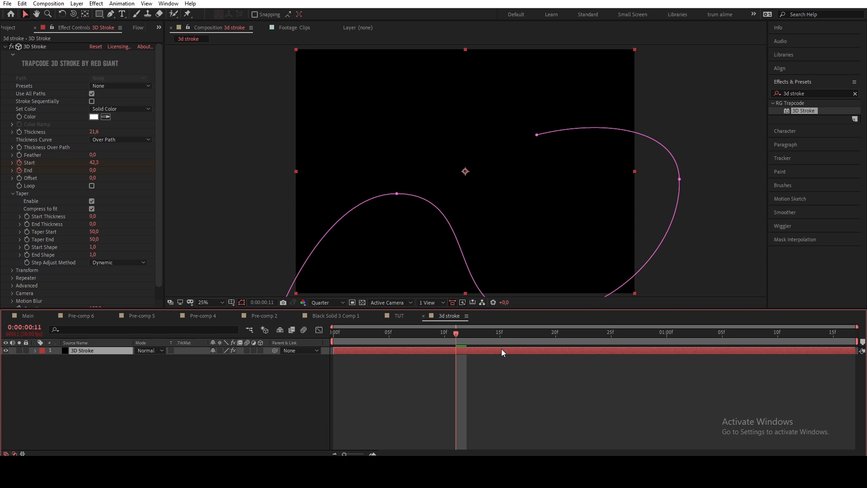
{"action": "key", "text": "u"}
{"action": "left_click_drag", "start_coordinate": [490, 340], "coordinate": [776, 341]}
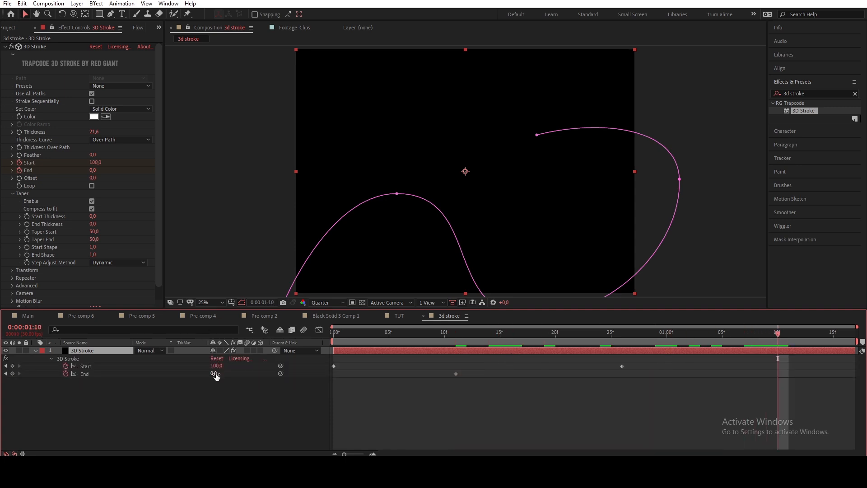
{"action": "left_click_drag", "start_coordinate": [217, 374], "coordinate": [384, 374]}
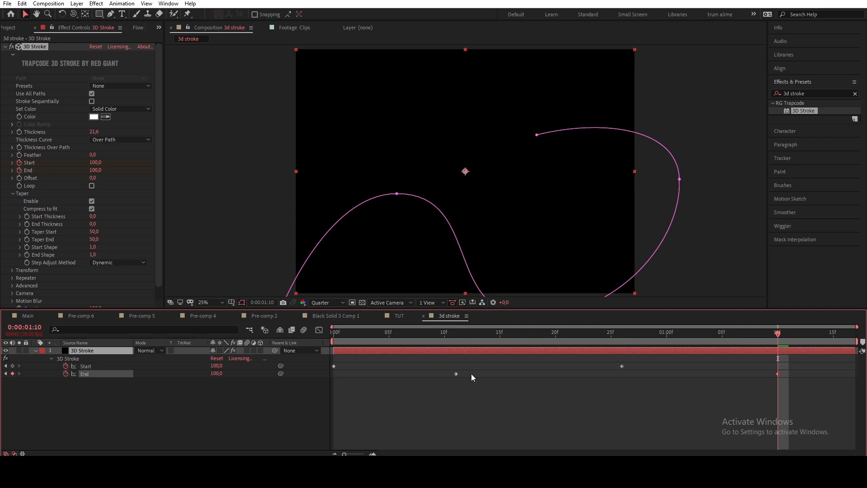
{"action": "left_click", "coordinate": [698, 396]}
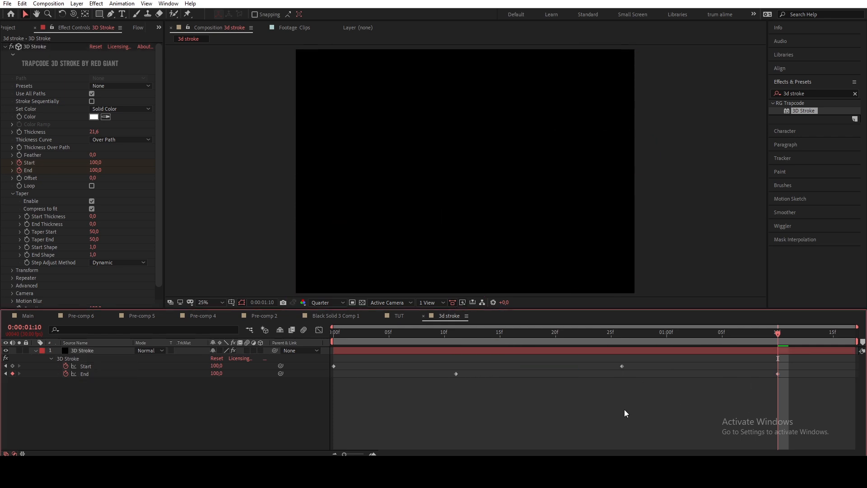
Shift the End keyframes back to start at the first frame, and the Start keyframes forward to run from frame 21 to the composition's end
{"action": "left_click_drag", "start_coordinate": [797, 377], "coordinate": [455, 372]}
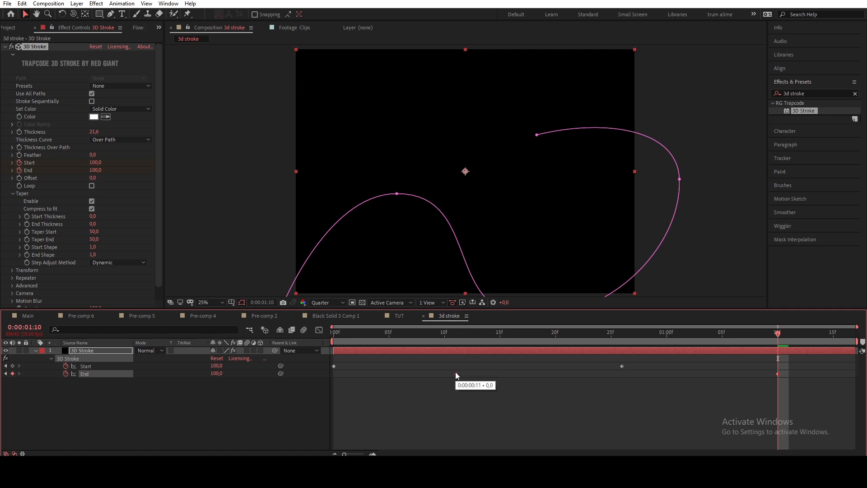
{"action": "left_click_drag", "start_coordinate": [455, 373], "coordinate": [416, 377]}
{"action": "left_click_drag", "start_coordinate": [649, 366], "coordinate": [335, 370]}
{"action": "mouse_move", "coordinate": [423, 365]}
{"action": "left_mouse_down"}
{"action": "mouse_move", "coordinate": [581, 378]}
{"action": "mouse_move", "coordinate": [566, 375]}
{"action": "left_mouse_up"}
Hide the mask outline in the composition view and preview the stroke animation from the first frame
{"action": "key", "text": "space"}
{"action": "left_click_drag", "start_coordinate": [337, 349], "coordinate": [332, 351]}
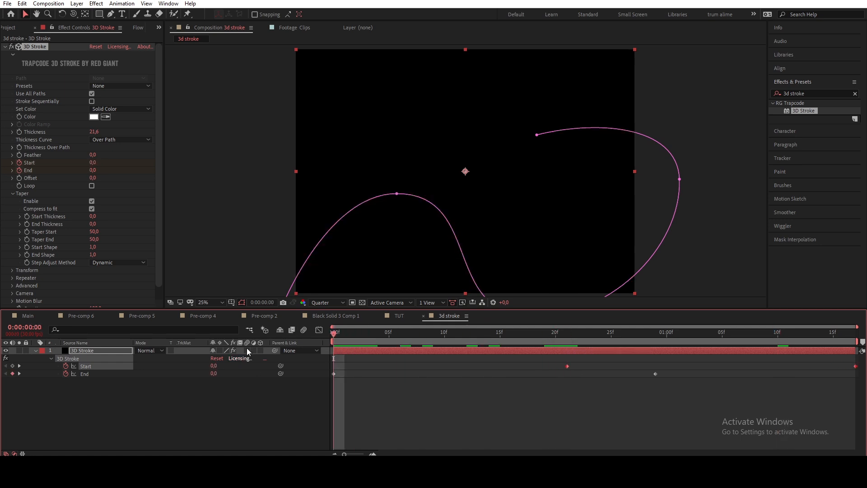
{"action": "left_click", "coordinate": [241, 303]}
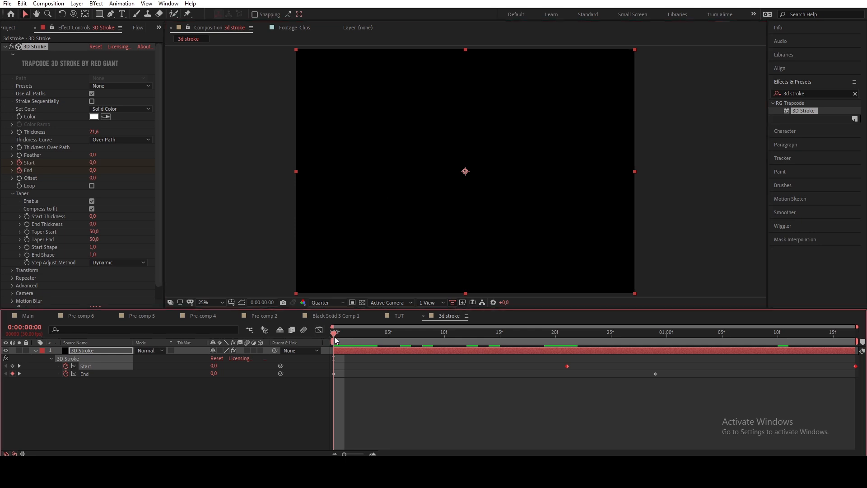
{"action": "key", "text": "space"}
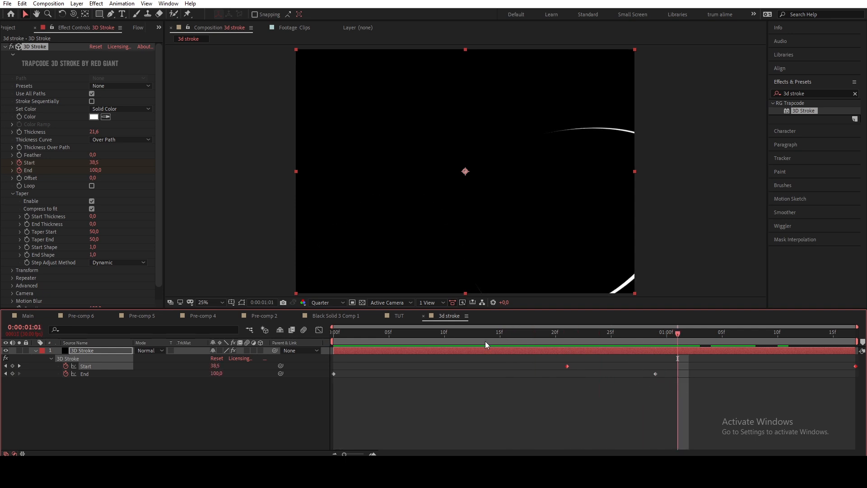
Add the 3d stroke composition to TUT directly above Clips Comp 20 and make it a 3D layer
{"action": "left_click", "coordinate": [397, 320]}
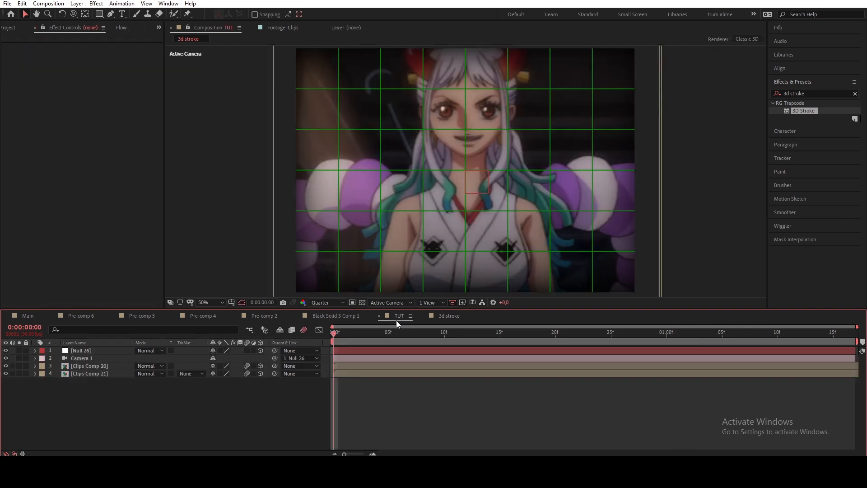
{"action": "left_click", "coordinate": [8, 28]}
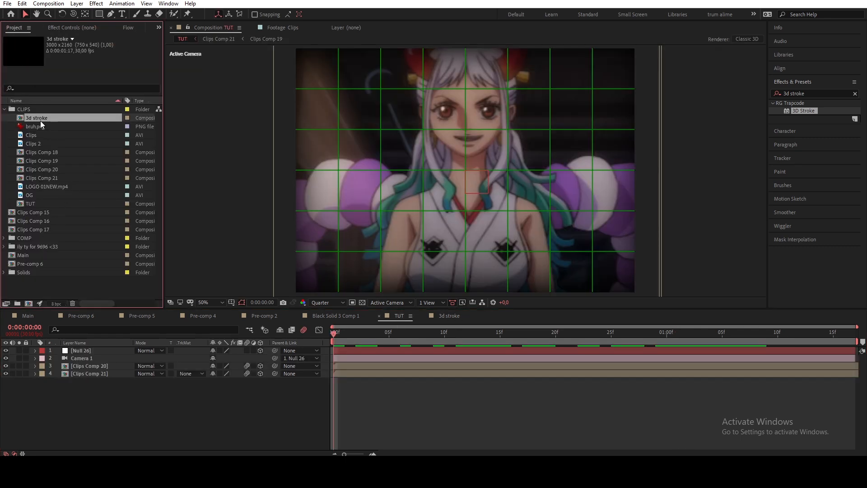
{"action": "mouse_move", "coordinate": [37, 118]}
{"action": "left_mouse_down"}
{"action": "mouse_move", "coordinate": [134, 320]}
{"action": "mouse_move", "coordinate": [211, 208]}
{"action": "mouse_move", "coordinate": [345, 199]}
{"action": "mouse_move", "coordinate": [308, 185]}
{"action": "mouse_move", "coordinate": [435, 195]}
{"action": "mouse_move", "coordinate": [451, 205]}
{"action": "mouse_move", "coordinate": [560, 213]}
{"action": "mouse_move", "coordinate": [606, 228]}
{"action": "mouse_move", "coordinate": [407, 248]}
{"action": "mouse_move", "coordinate": [78, 364]}
{"action": "left_mouse_up"}
{"action": "left_click", "coordinate": [260, 365]}
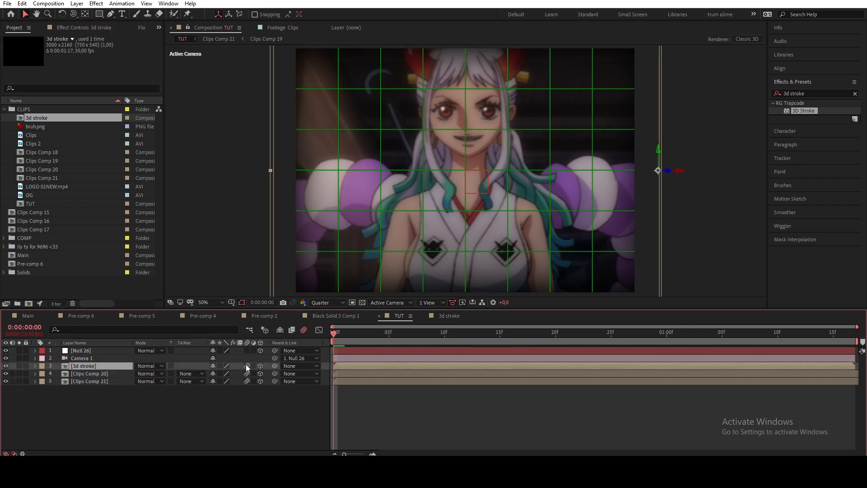
Move the 3d stroke layer slightly up and to the left in TUT so the line crosses the first character, checking it across the transition
{"action": "key", "text": "space"}
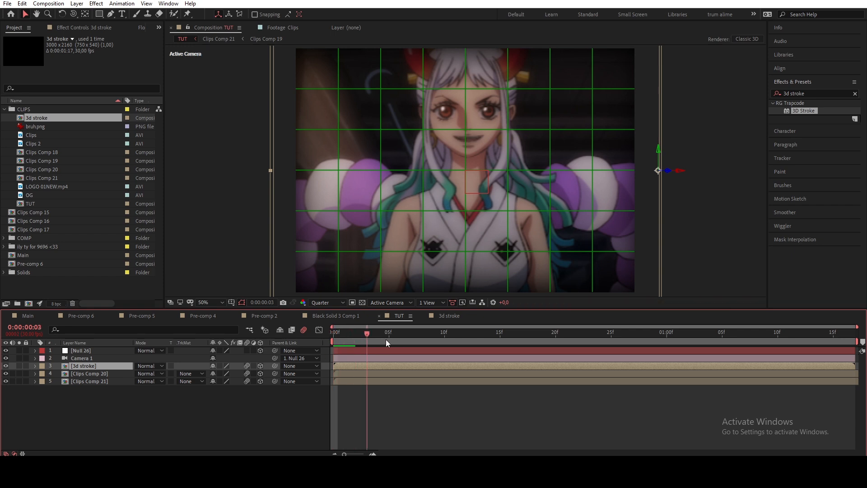
{"action": "key", "text": "comma"}
{"action": "key", "text": "comma"}
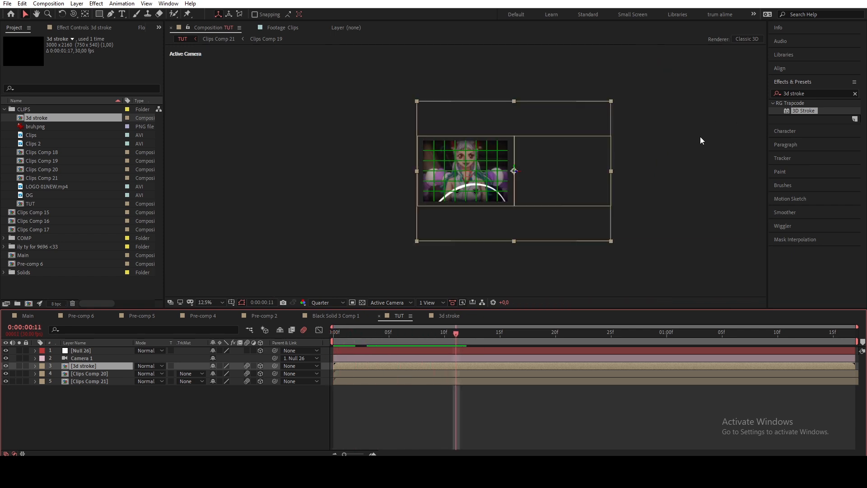
{"action": "left_click_drag", "start_coordinate": [498, 232], "coordinate": [485, 217]}
{"action": "key", "text": "period"}
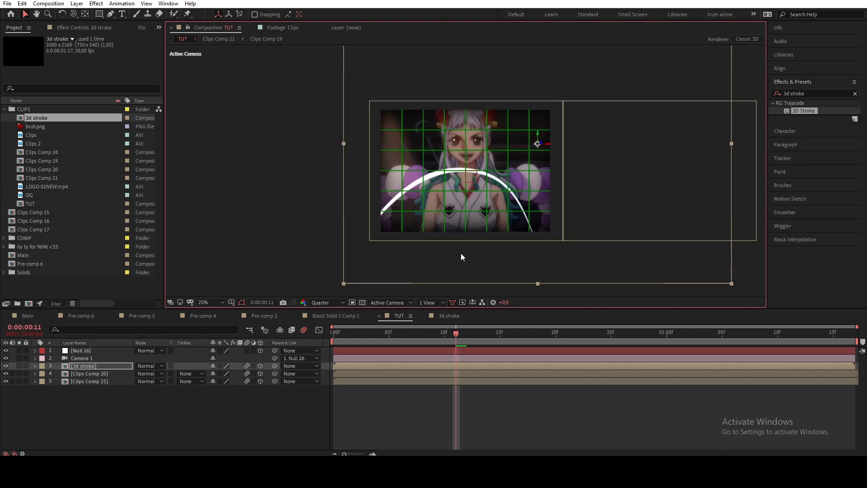
{"action": "left_click_drag", "start_coordinate": [460, 343], "coordinate": [795, 356]}
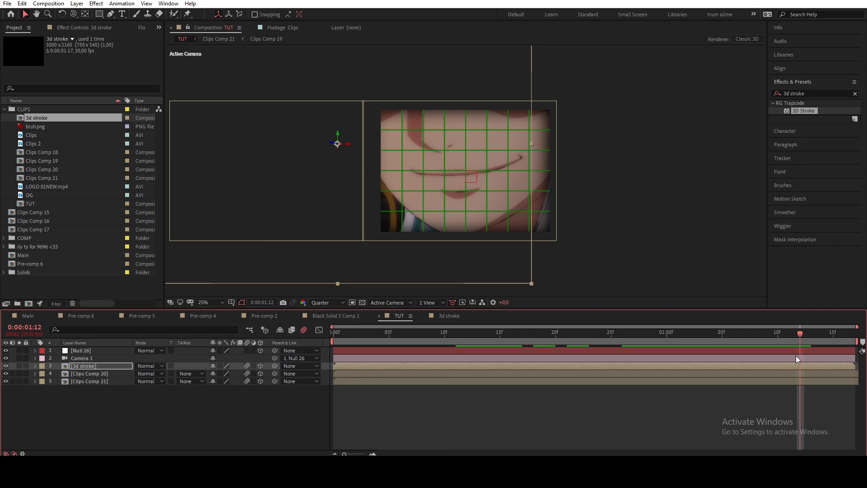
{"action": "left_click_drag", "start_coordinate": [367, 262], "coordinate": [444, 257]}
{"action": "key", "text": "ctrl+z"}
{"action": "left_click", "coordinate": [634, 332]}
{"action": "left_click_drag", "start_coordinate": [637, 332], "coordinate": [656, 347]}
Display the mask outline in the 3d stroke composition and adjust its vertices to reshape the curve inward near the frame edges
{"action": "double_click", "coordinate": [586, 367]}
{"action": "key", "text": "comma"}
{"action": "left_click", "coordinate": [97, 350]}
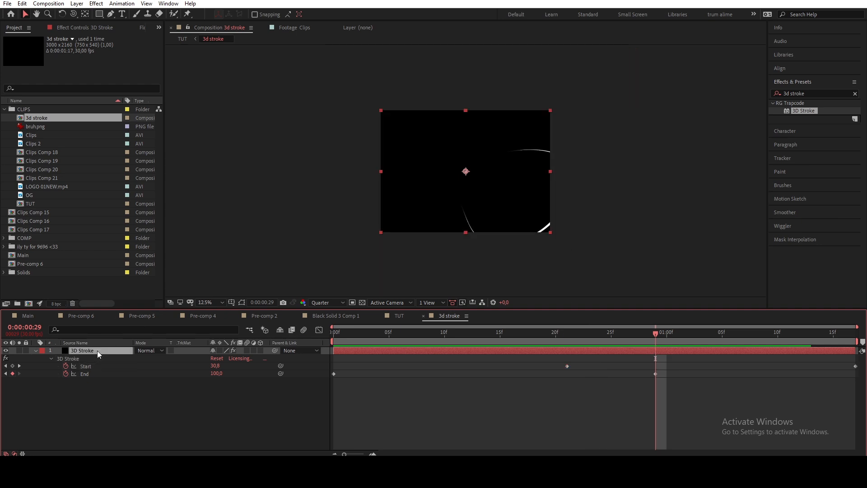
{"action": "left_click", "coordinate": [242, 302]}
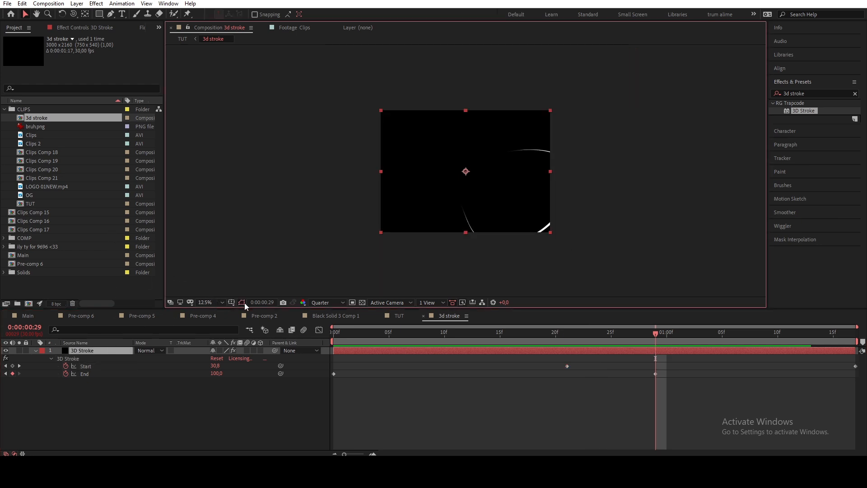
{"action": "left_click_drag", "start_coordinate": [500, 243], "coordinate": [504, 238]}
{"action": "left_click_drag", "start_coordinate": [431, 183], "coordinate": [429, 188]}
{"action": "left_click_drag", "start_coordinate": [572, 176], "coordinate": [569, 176]}
{"action": "left_click_drag", "start_coordinate": [502, 154], "coordinate": [482, 152]}
{"action": "left_click_drag", "start_coordinate": [569, 175], "coordinate": [564, 176]}
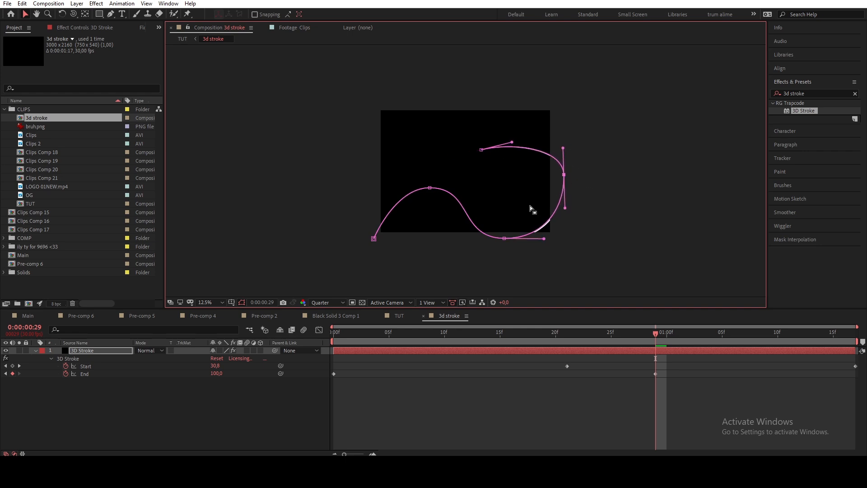
{"action": "left_click_drag", "start_coordinate": [505, 241], "coordinate": [508, 235]}
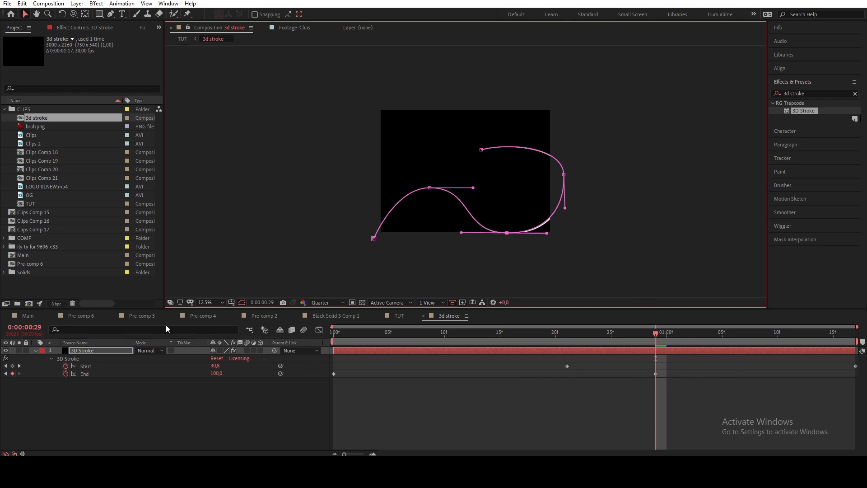
Solo the 3d stroke layer in TUT and move it upward, checking the line across the camera transition
{"action": "left_click", "coordinate": [396, 315]}
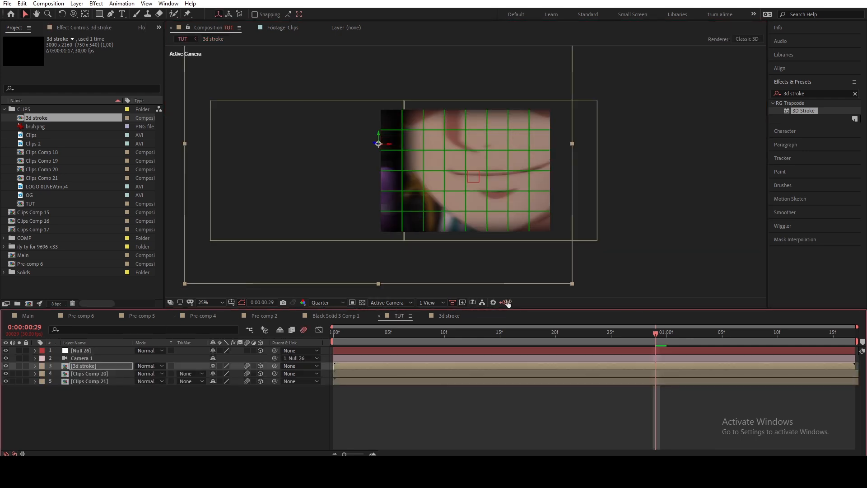
{"action": "left_click_drag", "start_coordinate": [608, 342], "coordinate": [468, 338]}
{"action": "key", "text": "space"}
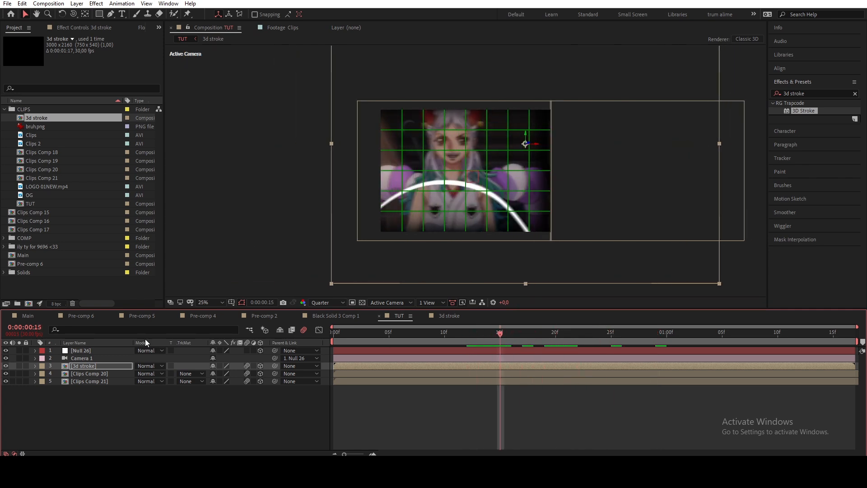
{"action": "left_click", "coordinate": [19, 366]}
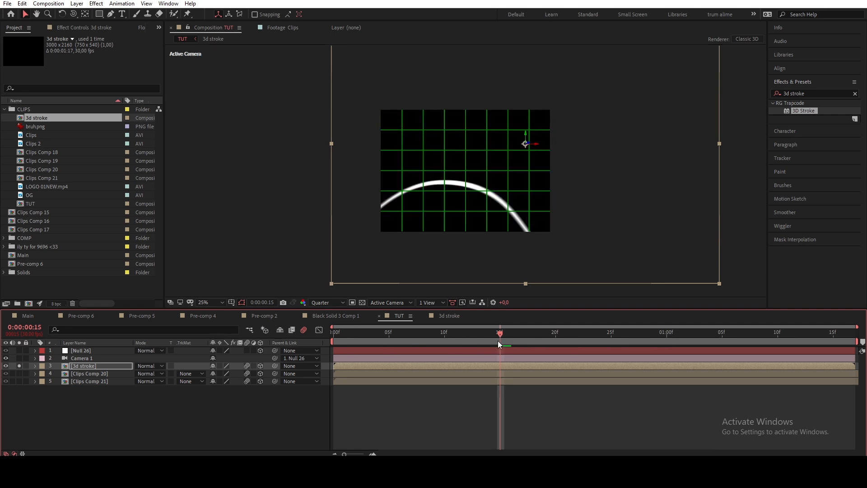
{"action": "left_click_drag", "start_coordinate": [500, 340], "coordinate": [638, 354]}
{"action": "mouse_move", "coordinate": [544, 262]}
{"action": "left_mouse_down"}
{"action": "mouse_move", "coordinate": [546, 172]}
{"action": "mouse_move", "coordinate": [547, 218]}
{"action": "left_mouse_up"}
{"action": "mouse_move", "coordinate": [631, 342]}
{"action": "left_mouse_down"}
{"action": "mouse_move", "coordinate": [702, 339]}
{"action": "mouse_move", "coordinate": [743, 343]}
{"action": "mouse_move", "coordinate": [696, 346]}
{"action": "mouse_move", "coordinate": [840, 356]}
{"action": "mouse_move", "coordinate": [700, 351]}
{"action": "mouse_move", "coordinate": [711, 351]}
{"action": "left_mouse_up"}
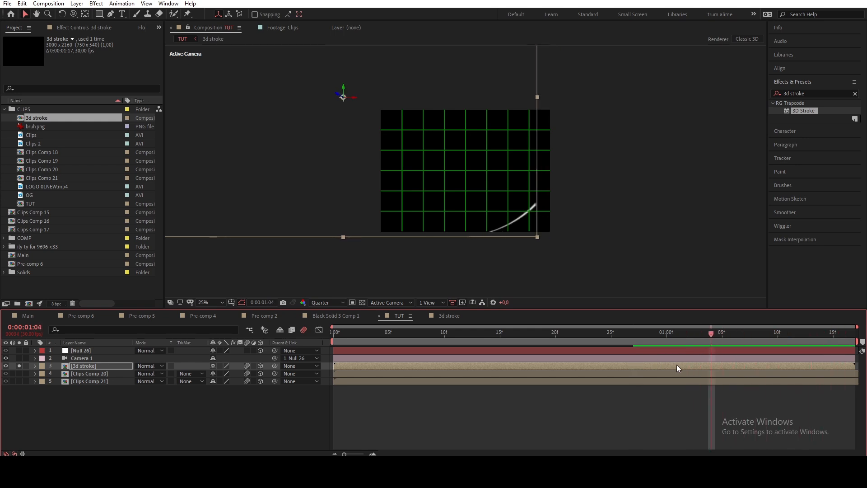
Scale the 3d stroke layer in TUT to 80% and move it down and to the right
{"action": "double_click", "coordinate": [677, 364]}
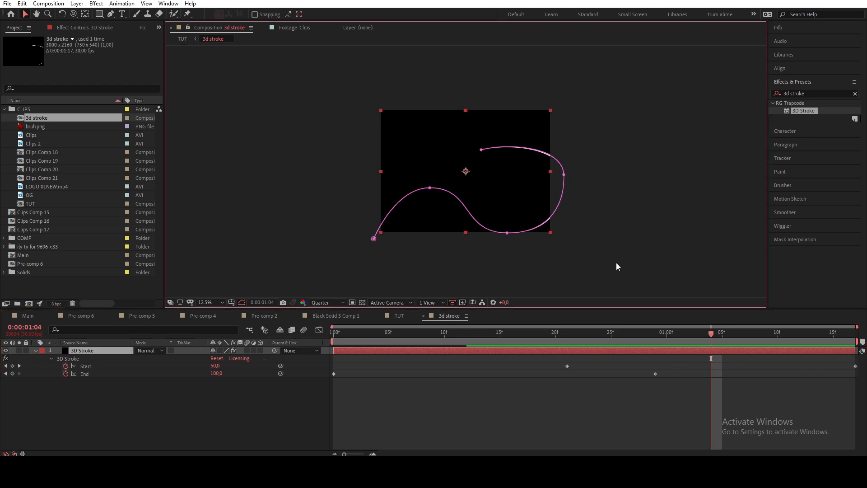
{"action": "left_click", "coordinate": [171, 410]}
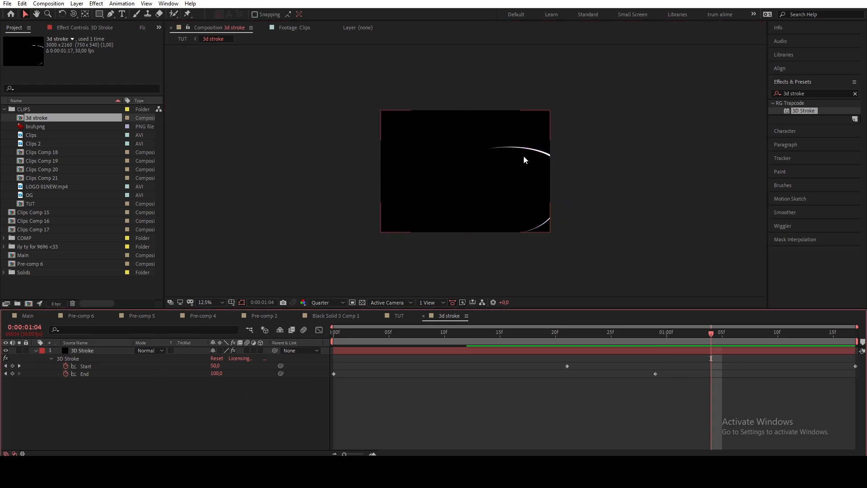
{"action": "left_click", "coordinate": [306, 130]}
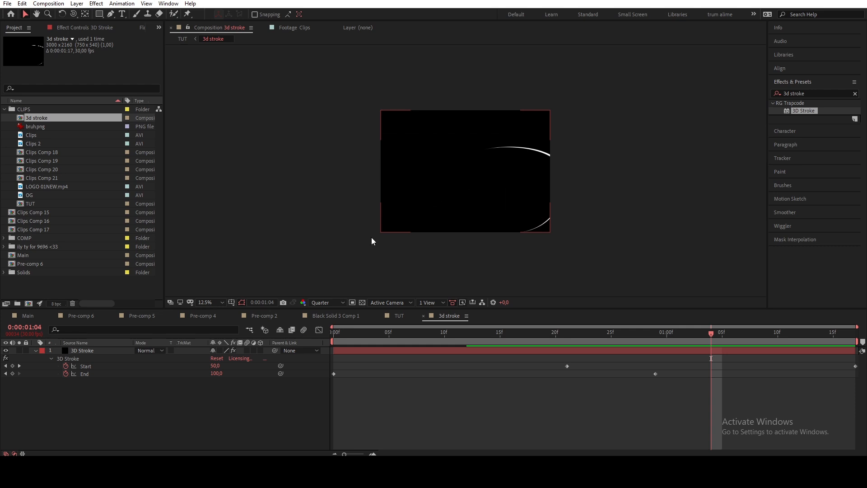
{"action": "left_click", "coordinate": [392, 316]}
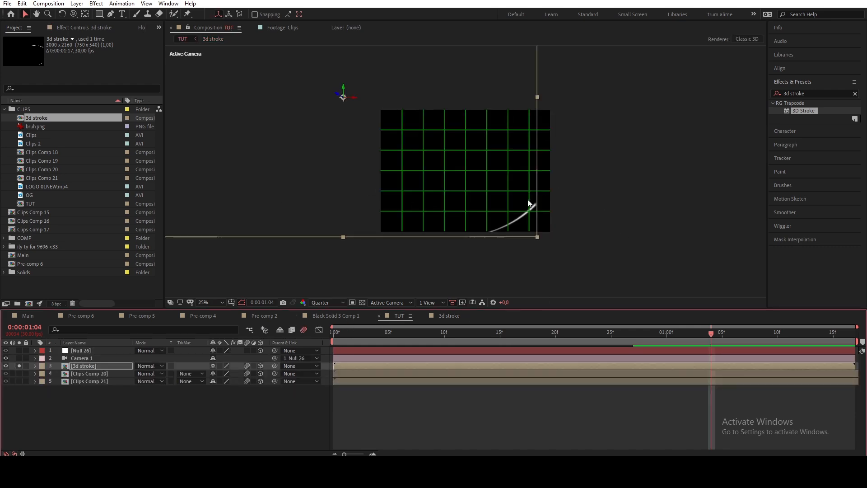
{"action": "key", "text": "s"}
{"action": "left_click_drag", "start_coordinate": [224, 376], "coordinate": [218, 379]}
{"action": "left_click_drag", "start_coordinate": [442, 164], "coordinate": [491, 226]}
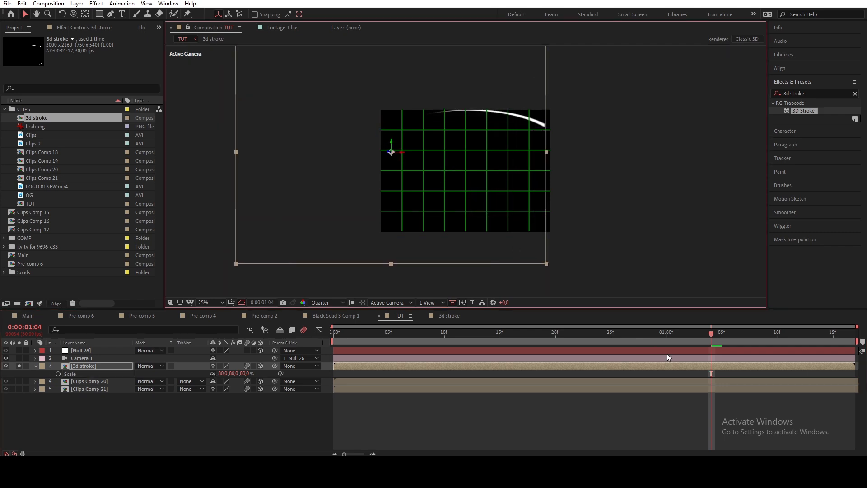
Lower the right-hand bend and the end vertex of the mask path in the 3d stroke composition
{"action": "double_click", "coordinate": [722, 364]}
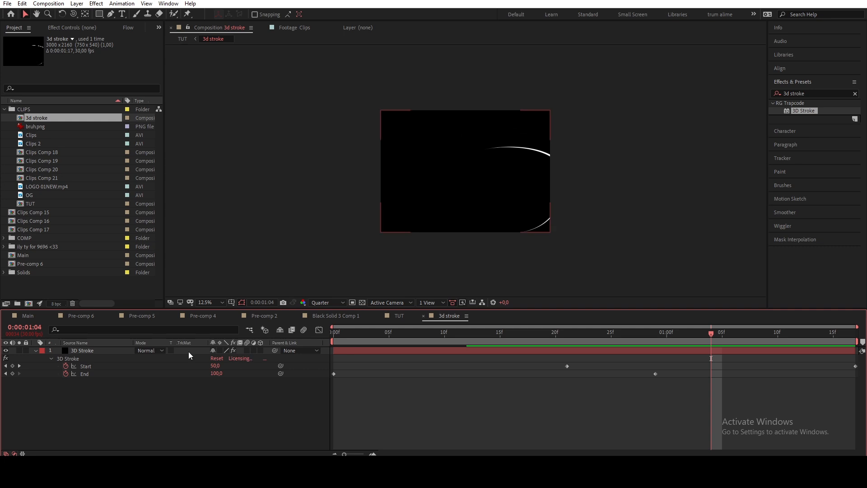
{"action": "left_click", "coordinate": [542, 189]}
{"action": "left_click_drag", "start_coordinate": [564, 176], "coordinate": [562, 186]}
{"action": "left_click_drag", "start_coordinate": [481, 151], "coordinate": [484, 169]}
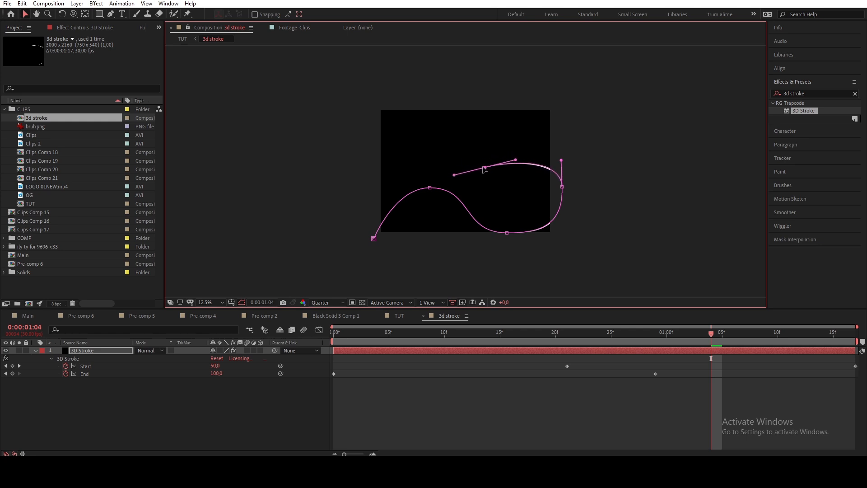
{"action": "left_click", "coordinate": [466, 416]}
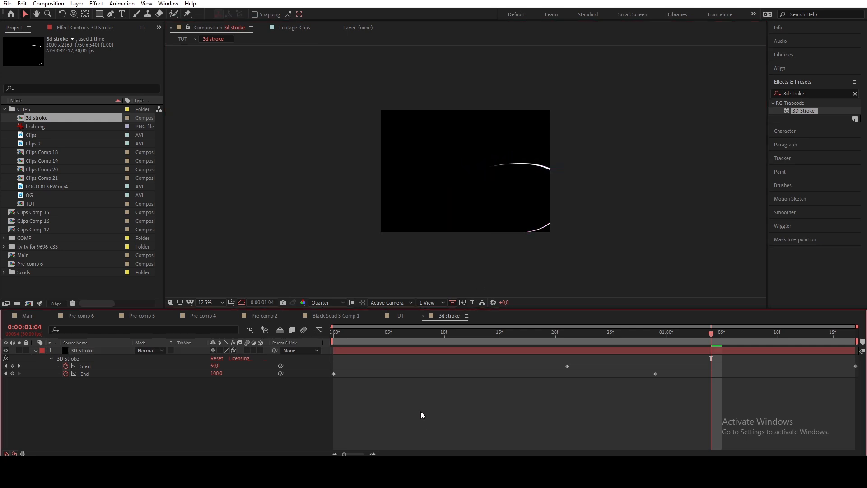
Lower the mask path's first crest and the trough after it, and shift the last two vertices further down
{"action": "left_click", "coordinate": [602, 347]}
{"action": "left_click_drag", "start_coordinate": [429, 190], "coordinate": [429, 205]}
{"action": "left_click_drag", "start_coordinate": [507, 235], "coordinate": [507, 243]}
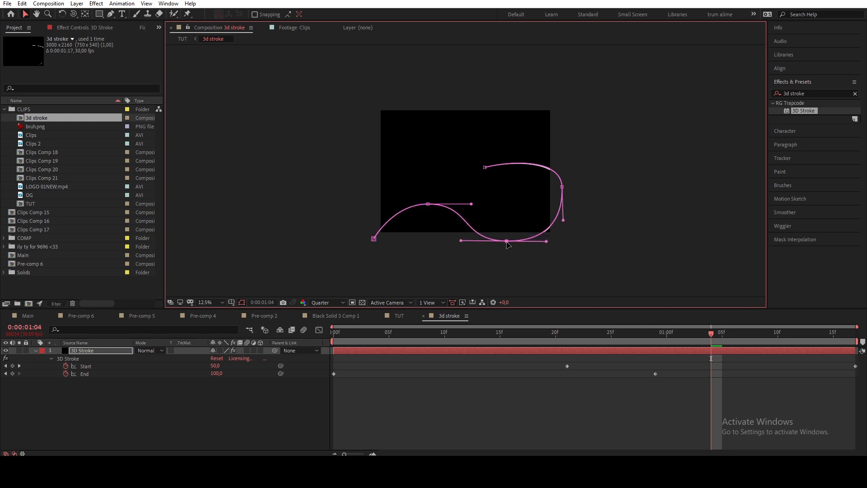
{"action": "left_click_drag", "start_coordinate": [562, 189], "coordinate": [562, 194]}
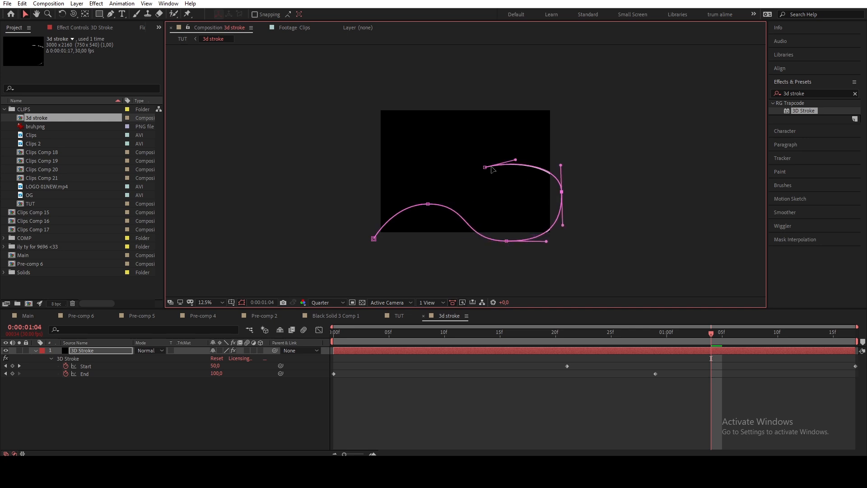
{"action": "left_click_drag", "start_coordinate": [486, 169], "coordinate": [487, 179]}
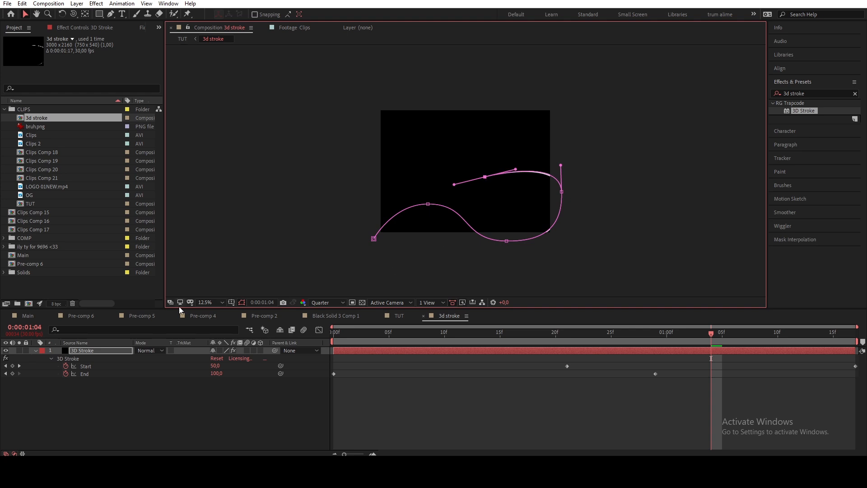
Examine the finished stroke and its path over time in Black Solid 3 Comp 1 as a reference for the 3d stroke composition
{"action": "left_click", "coordinate": [321, 316]}
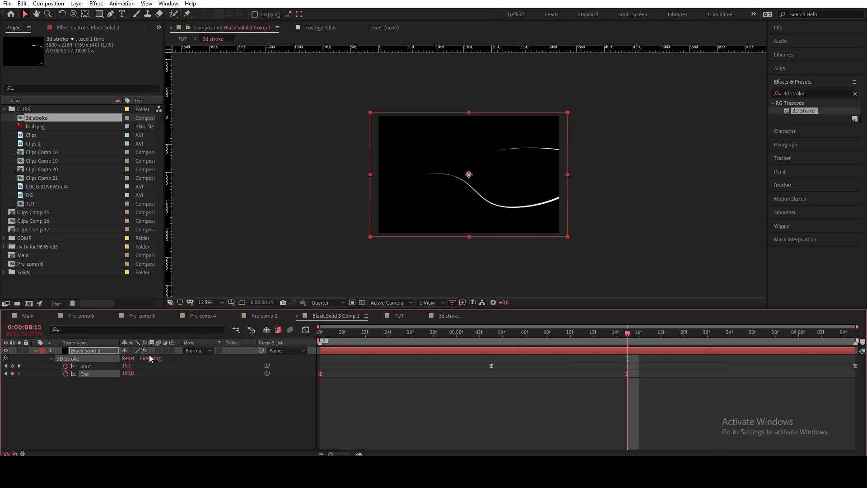
{"action": "left_click", "coordinate": [91, 380]}
{"action": "left_click", "coordinate": [102, 351]}
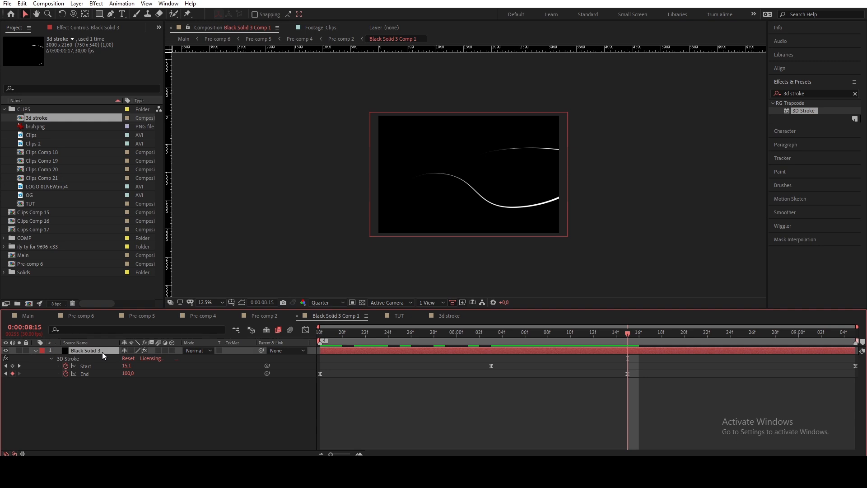
{"action": "left_click", "coordinate": [111, 13]}
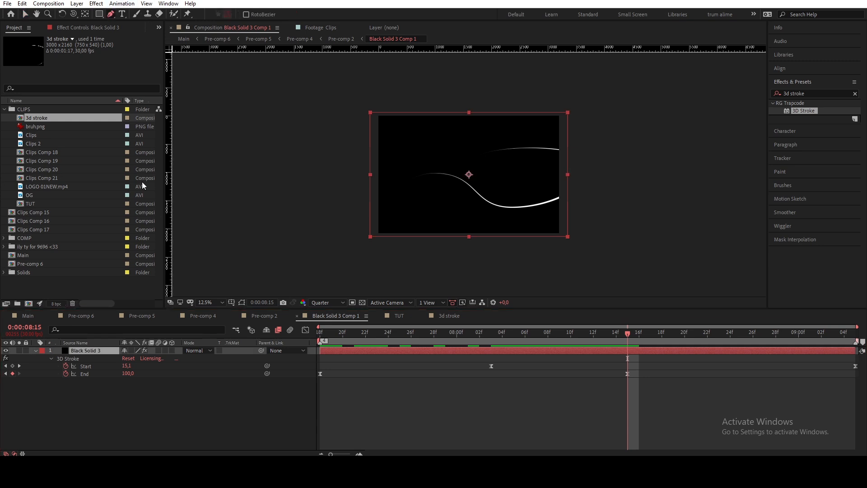
{"action": "left_click", "coordinate": [101, 351]}
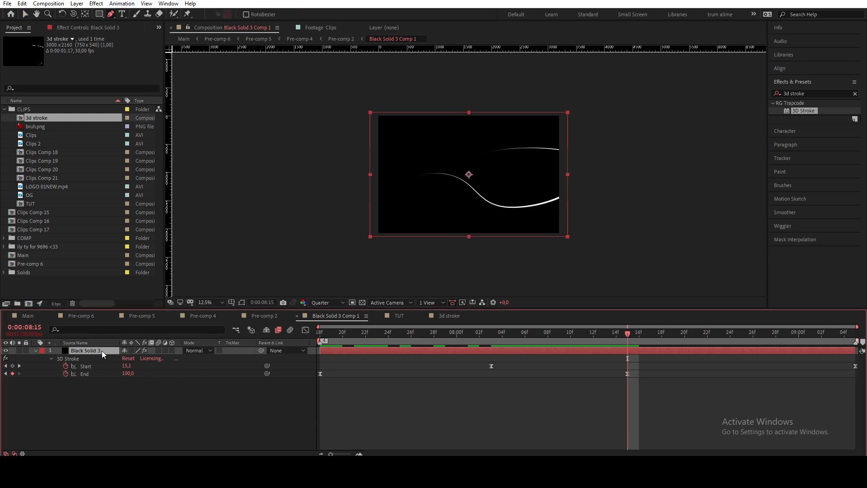
{"action": "key", "text": "m"}
{"action": "left_click", "coordinate": [94, 359]}
{"action": "mouse_move", "coordinate": [444, 333]}
{"action": "left_mouse_down"}
{"action": "mouse_move", "coordinate": [410, 348]}
{"action": "mouse_move", "coordinate": [650, 360]}
{"action": "left_mouse_up"}
{"action": "left_click", "coordinate": [450, 316]}
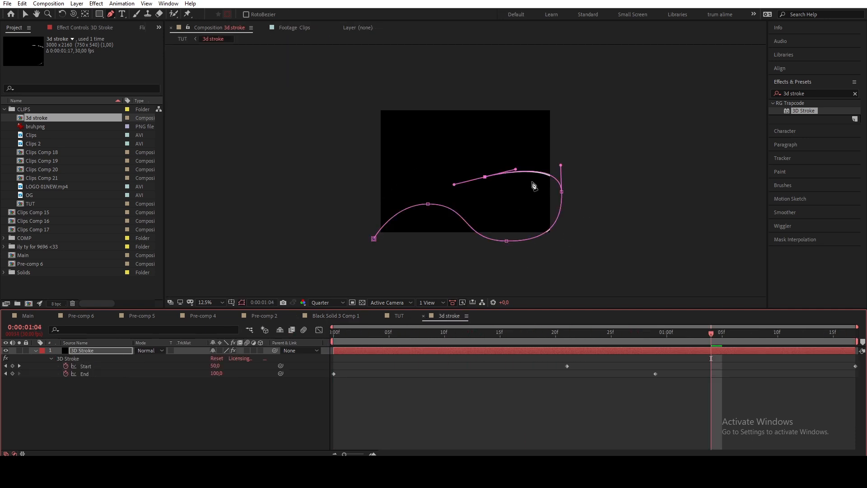
{"action": "key", "text": "v"}
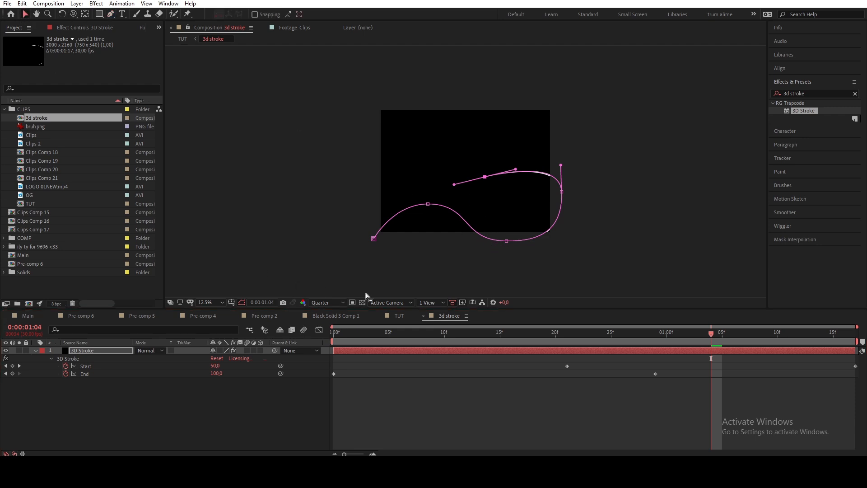
Move the 3d stroke layer to the left and slightly up at TUT's first frame, and scrub through to 0:00:01:10
{"action": "left_click", "coordinate": [398, 316]}
{"action": "left_click_drag", "start_coordinate": [621, 336], "coordinate": [319, 359]}
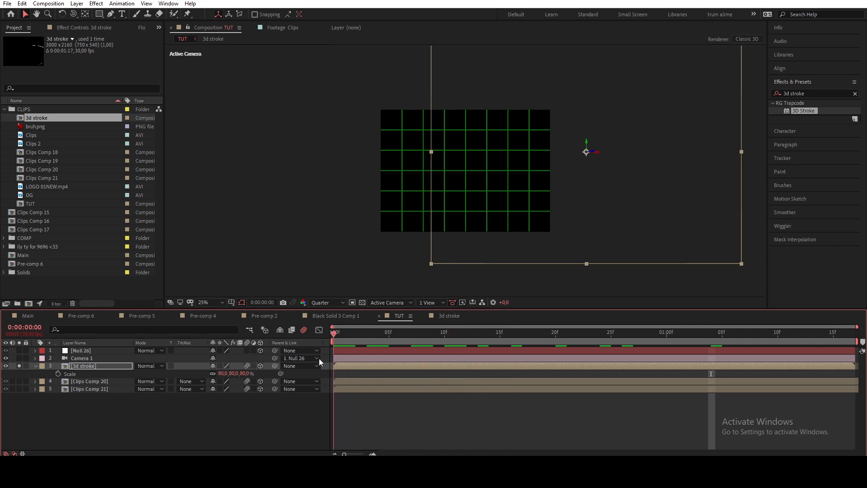
{"action": "left_click_drag", "start_coordinate": [506, 235], "coordinate": [443, 231]}
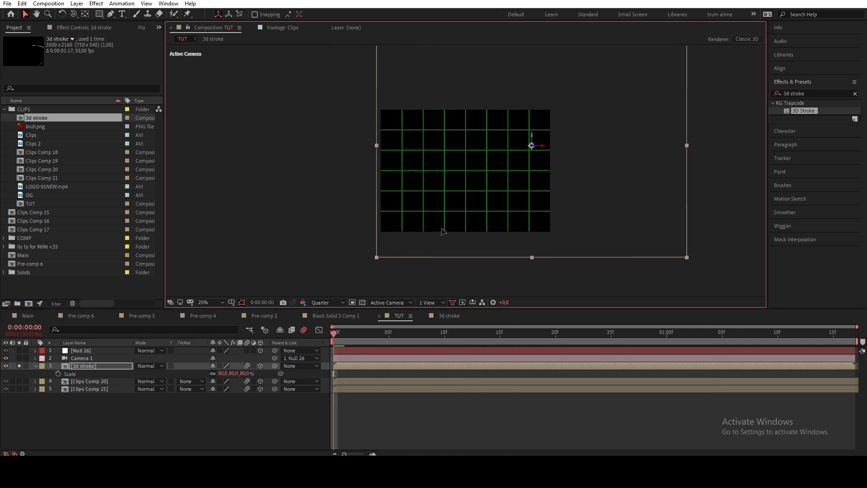
{"action": "left_click", "coordinate": [356, 332]}
{"action": "mouse_move", "coordinate": [384, 333]}
{"action": "left_mouse_down"}
{"action": "mouse_move", "coordinate": [599, 363]}
{"action": "mouse_move", "coordinate": [779, 345]}
{"action": "left_mouse_up"}
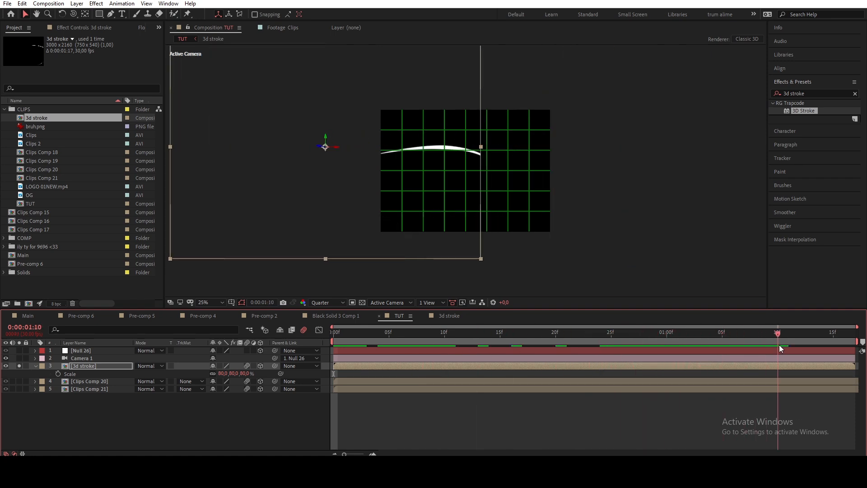
Scale the 3d stroke layer to 101% and shift it to the right so the line reaches the frame's right edge at 0:00:01:10
{"action": "left_click_drag", "start_coordinate": [225, 374], "coordinate": [235, 375]}
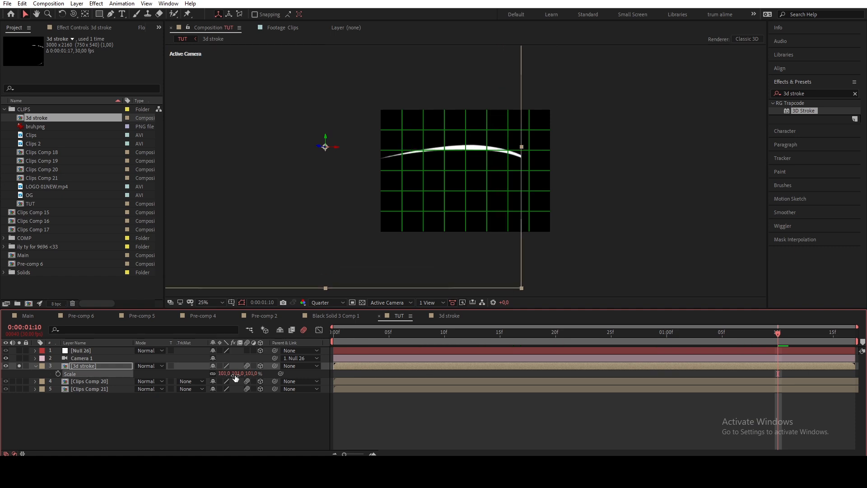
{"action": "left_click_drag", "start_coordinate": [467, 271], "coordinate": [500, 269]}
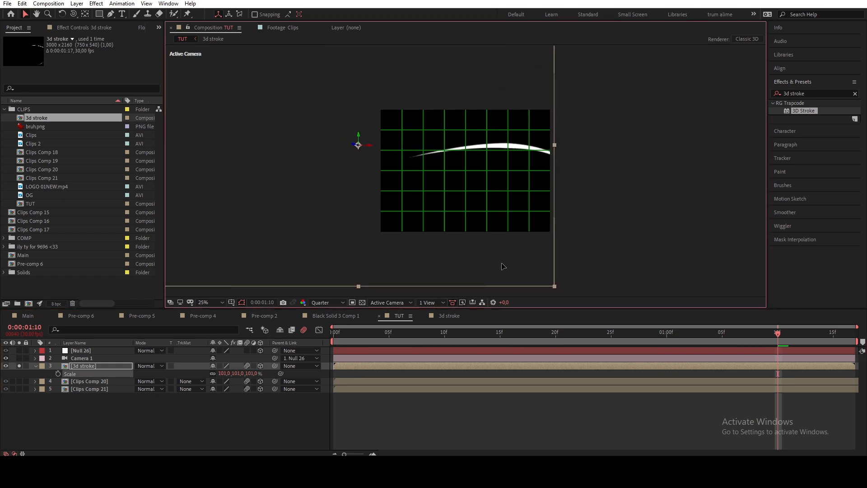
{"action": "mouse_move", "coordinate": [570, 322]}
{"action": "left_mouse_down"}
{"action": "mouse_move", "coordinate": [475, 348]}
{"action": "mouse_move", "coordinate": [359, 362]}
{"action": "mouse_move", "coordinate": [521, 378]}
{"action": "mouse_move", "coordinate": [519, 366]}
{"action": "left_mouse_up"}
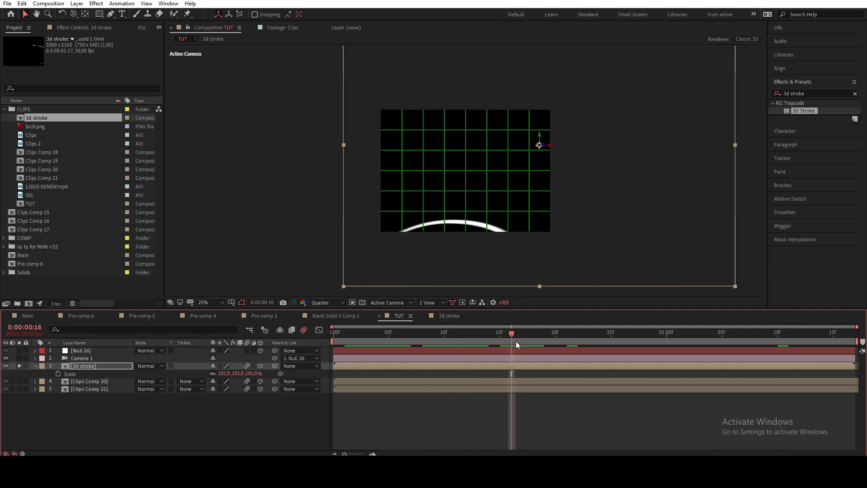
Raise the first three mask vertices of the stroke path in the 3d stroke composition and check the line in TUT through 0:00:01:07
{"action": "double_click", "coordinate": [518, 366]}
{"action": "left_click", "coordinate": [369, 229]}
{"action": "left_click_drag", "start_coordinate": [369, 229], "coordinate": [369, 219]}
{"action": "left_click_drag", "start_coordinate": [507, 242], "coordinate": [505, 226]}
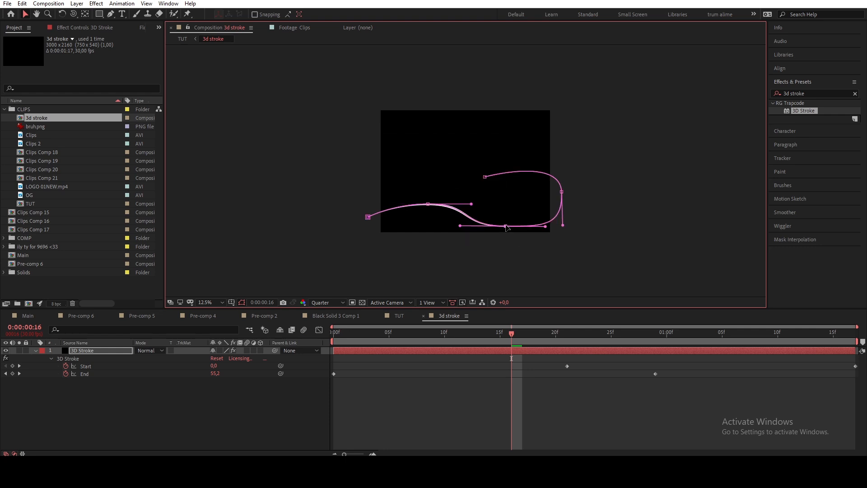
{"action": "left_click_drag", "start_coordinate": [430, 207], "coordinate": [430, 196]}
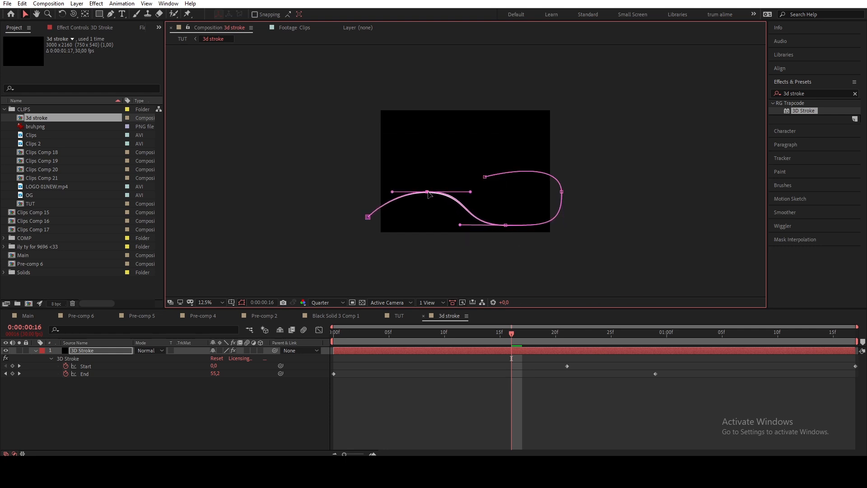
{"action": "left_click", "coordinate": [397, 315]}
{"action": "mouse_move", "coordinate": [511, 334]}
{"action": "left_mouse_down"}
{"action": "mouse_move", "coordinate": [682, 361]}
{"action": "mouse_move", "coordinate": [745, 359]}
{"action": "left_mouse_up"}
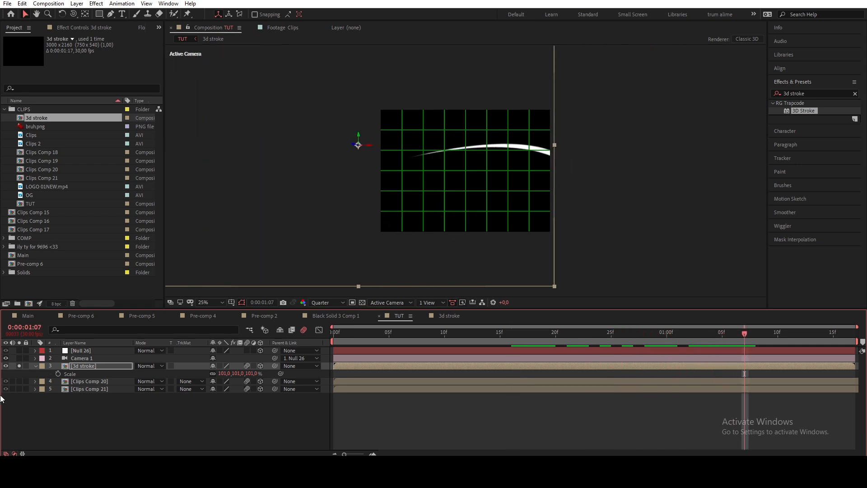
Unsolo the 3d stroke layer, apply Deep Glow to it with Unmult enabled, and scrub through the transition
{"action": "left_click", "coordinate": [19, 366]}
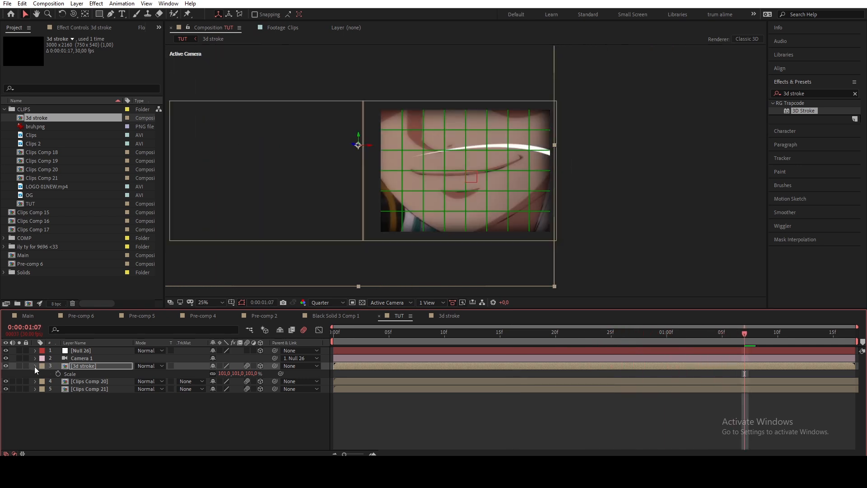
{"action": "left_click", "coordinate": [35, 366]}
{"action": "left_click", "coordinate": [811, 93]}
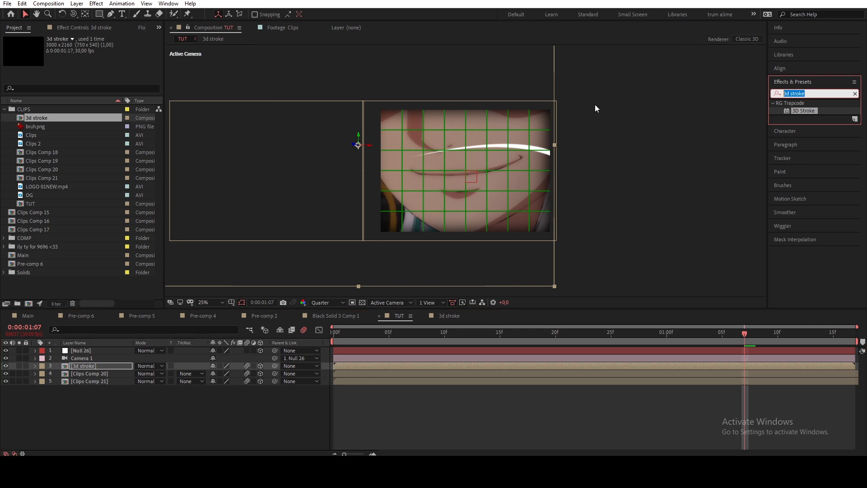
{"action": "type", "text": "dee"}
{"action": "double_click", "coordinate": [803, 142]}
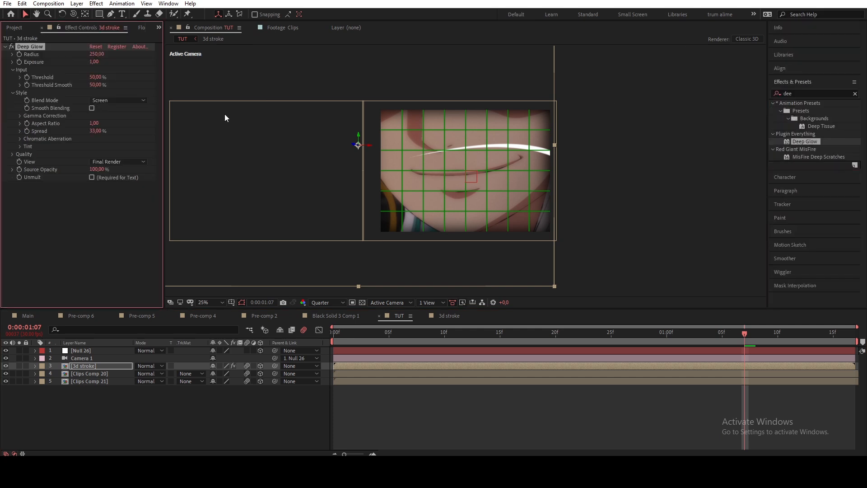
{"action": "left_click", "coordinate": [92, 177]}
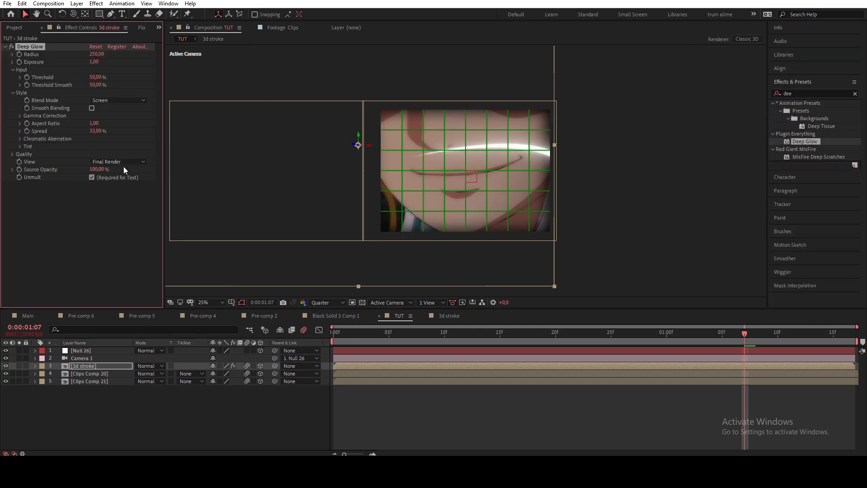
{"action": "left_click", "coordinate": [589, 400]}
{"action": "left_click_drag", "start_coordinate": [469, 337], "coordinate": [812, 364]}
Add a text layer reading "ghghghhg" at TUT's first frame and move it to the middle of the frame
{"action": "key", "text": "Home"}
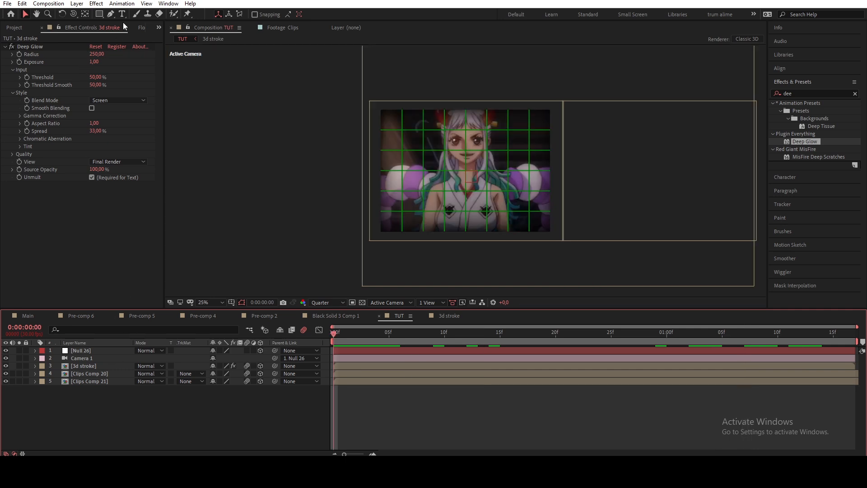
{"action": "left_click", "coordinate": [123, 14]}
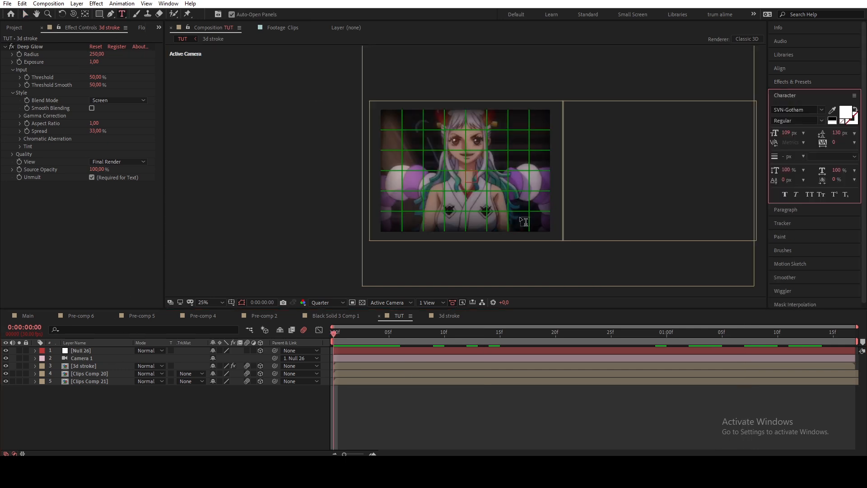
{"action": "left_click", "coordinate": [438, 186]}
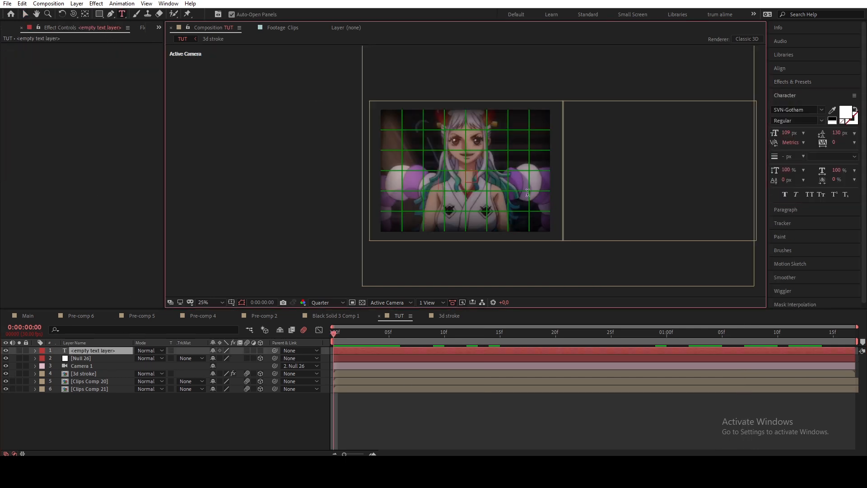
{"action": "scroll", "coordinate": [528, 192], "scroll_direction": "up", "scroll_amount": 1}
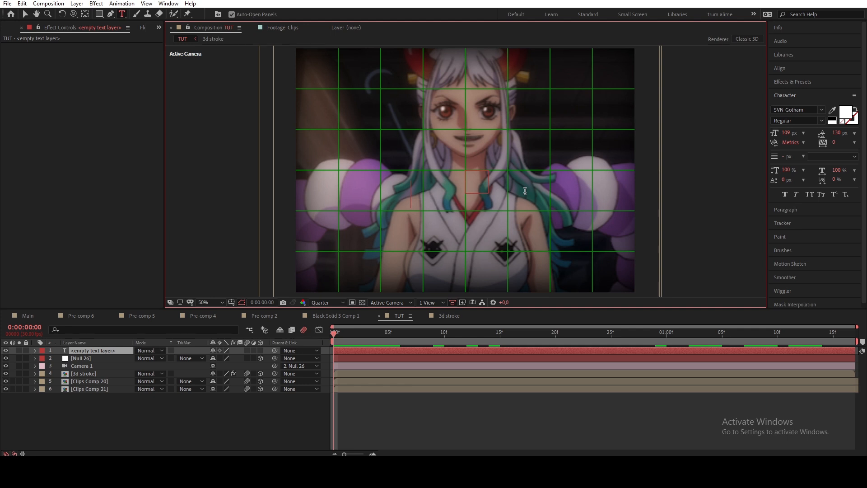
{"action": "type", "text": "ghghghhg"}
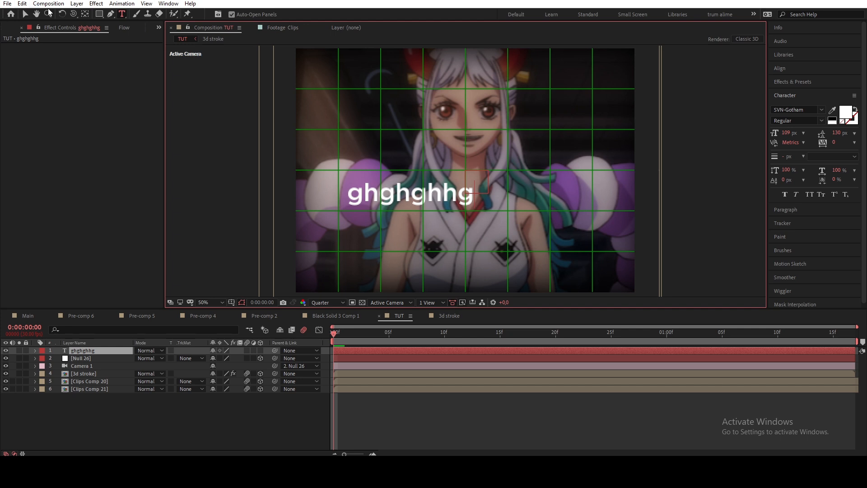
{"action": "left_click", "coordinate": [25, 14]}
{"action": "left_click_drag", "start_coordinate": [435, 198], "coordinate": [488, 178]}
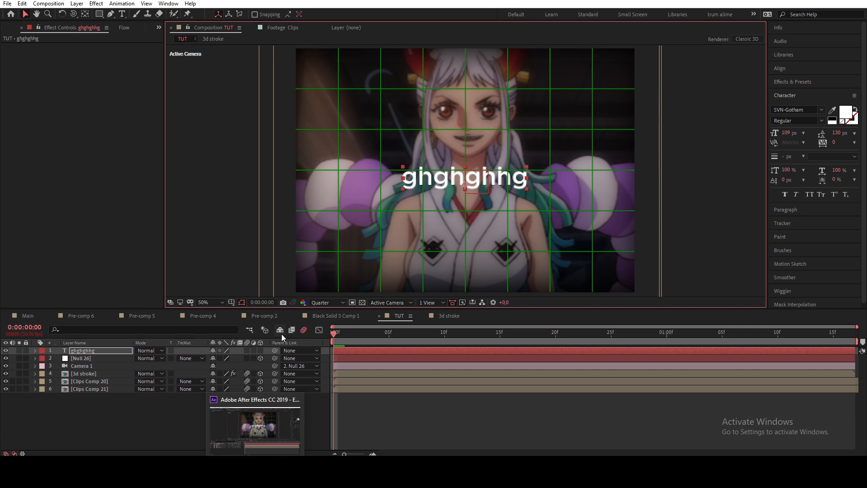
Make the "ghghghhg" text layer 3D, place it below Camera 1, center it in the frame and preview the camera move
{"action": "left_click", "coordinate": [261, 350]}
{"action": "left_click_drag", "start_coordinate": [86, 349], "coordinate": [88, 367]}
{"action": "left_click_drag", "start_coordinate": [591, 192], "coordinate": [424, 180]}
{"action": "key", "text": "Return"}
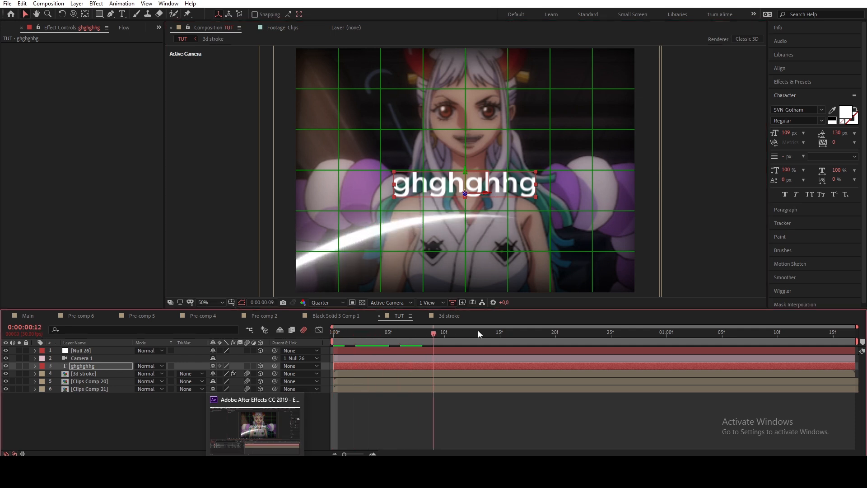
{"action": "left_click", "coordinate": [448, 399]}
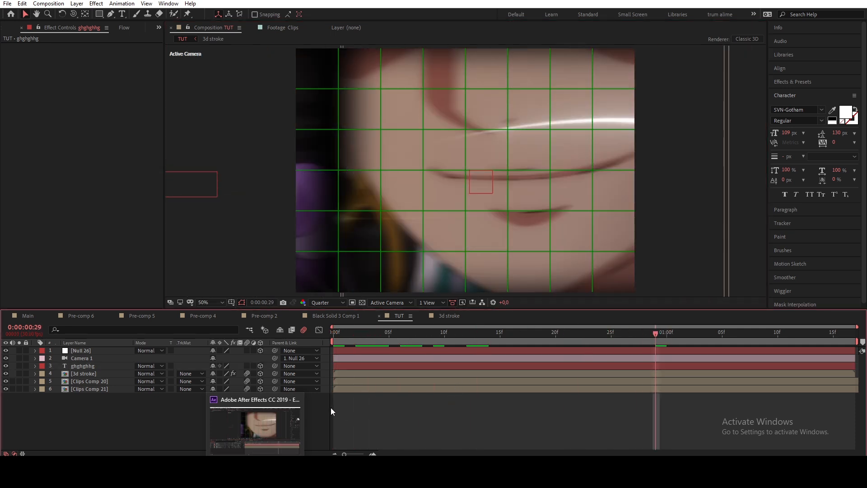
Duplicate the "ghghghhg" text layer, change the copy to "booba" and move it over the second clip at 0:00:00:29
{"action": "left_click", "coordinate": [201, 189]}
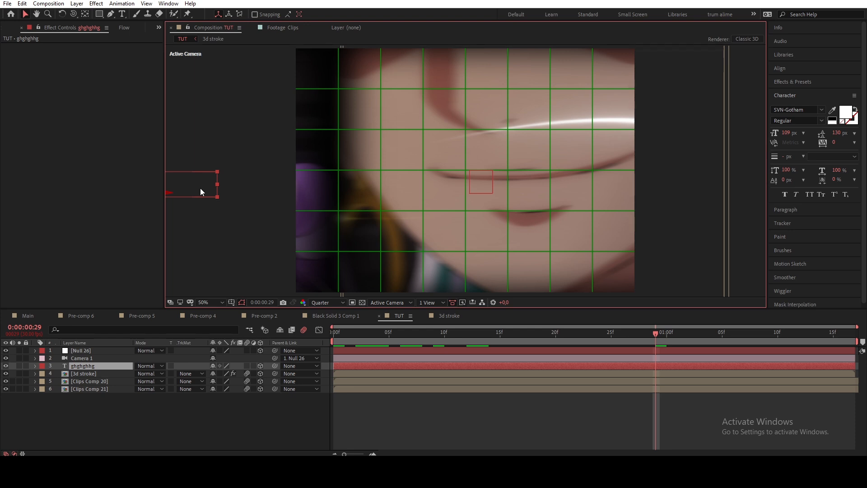
{"action": "key", "text": "ctrl+d"}
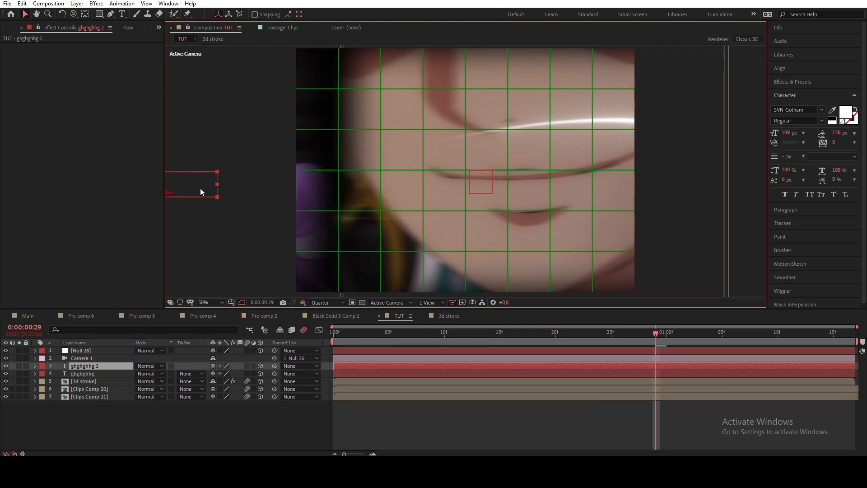
{"action": "double_click", "coordinate": [124, 367]}
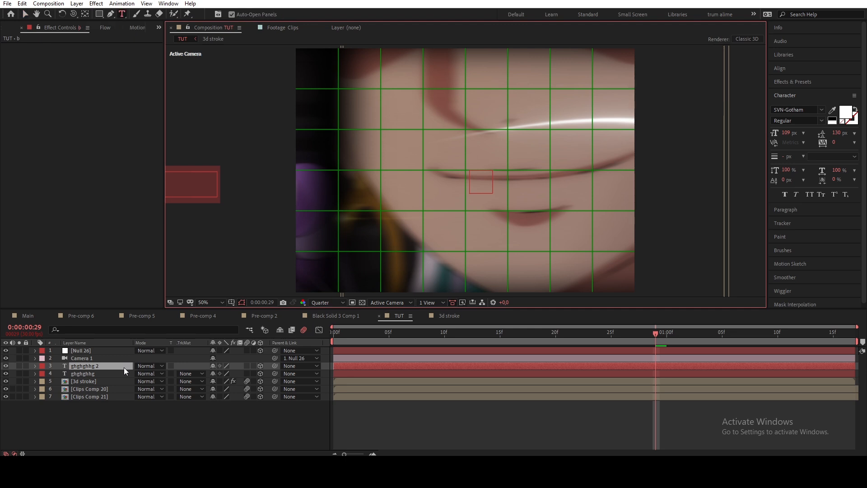
{"action": "type", "text": "bob"}
{"action": "type", "text": "b"}
{"action": "type", "text": "a"}
{"action": "left_click", "coordinate": [120, 421]}
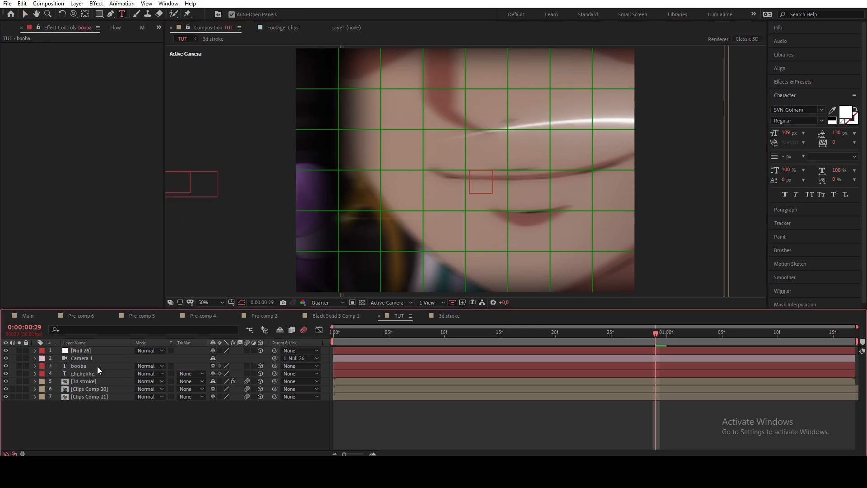
{"action": "left_click", "coordinate": [98, 367]}
{"action": "key", "text": "v"}
{"action": "left_click_drag", "start_coordinate": [176, 181], "coordinate": [543, 183]}
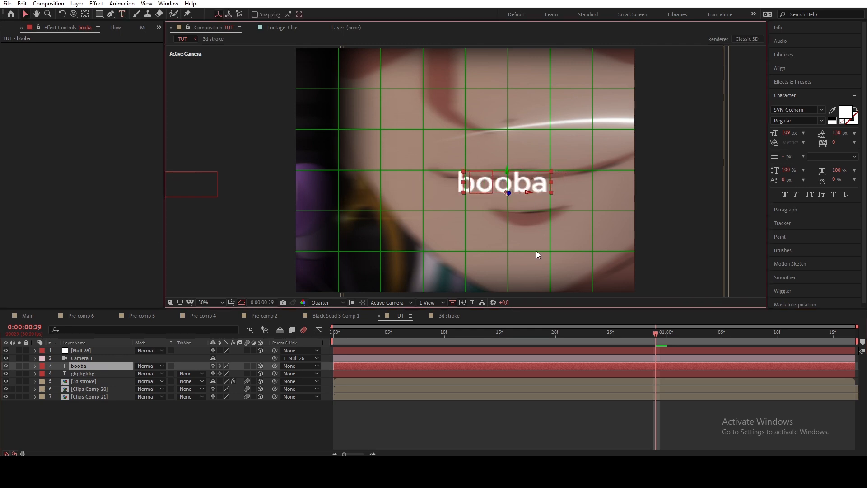
Preview the two text layers through 0:00:01:11 and delete both from TUT
{"action": "left_click_drag", "start_coordinate": [508, 340], "coordinate": [791, 390]}
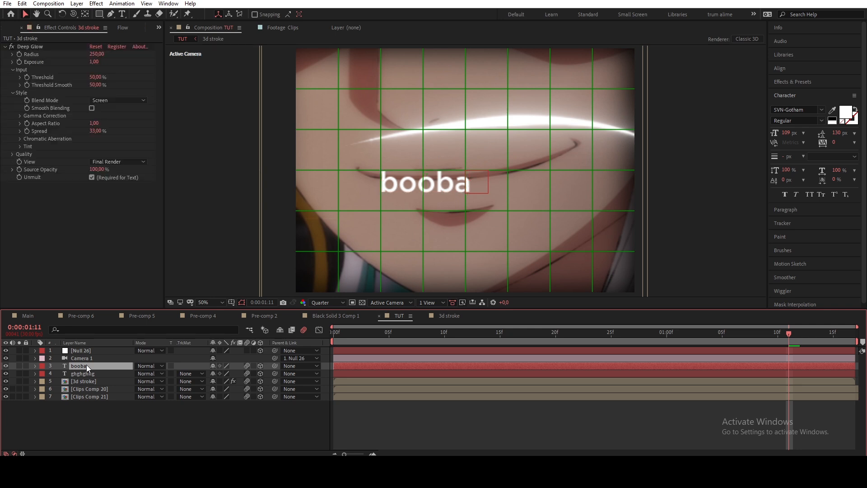
{"action": "key", "text": "Delete"}
{"action": "key", "text": "Delete"}
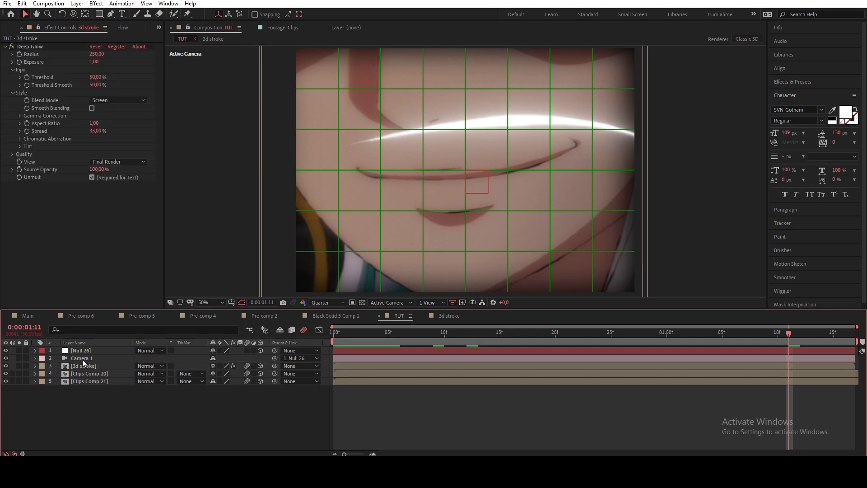
Review the Main composition's frame size and frame rate in its composition settings
{"action": "left_click", "coordinate": [28, 316]}
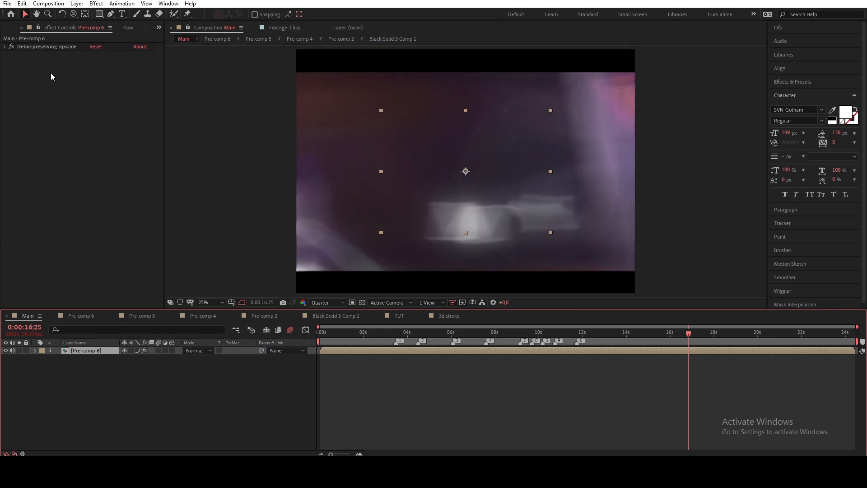
{"action": "key", "text": "ctrl+k"}
{"action": "left_click", "coordinate": [440, 144]}
{"action": "key", "text": "Tab"}
{"action": "left_click", "coordinate": [567, 311]}
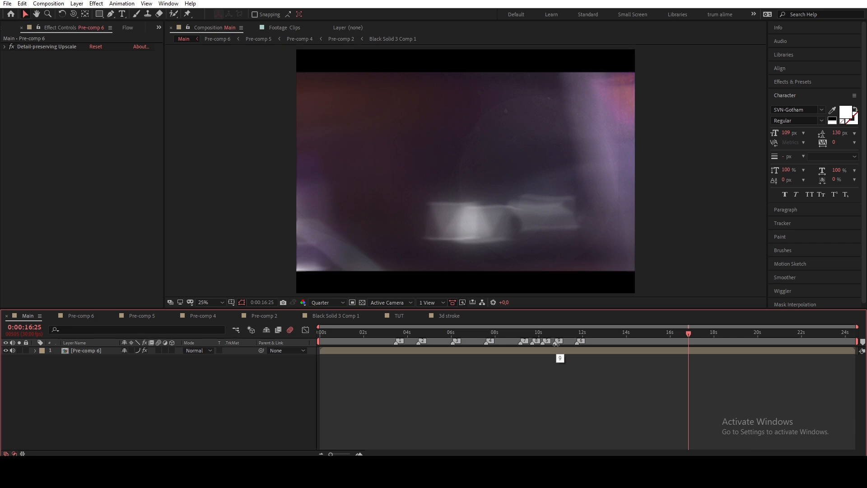
{"action": "key", "text": "ctrl+k"}
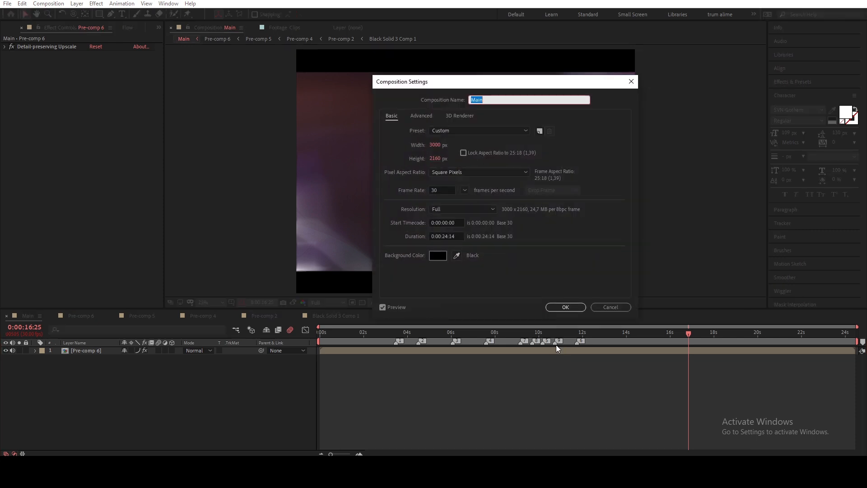
{"action": "left_click", "coordinate": [450, 189]}
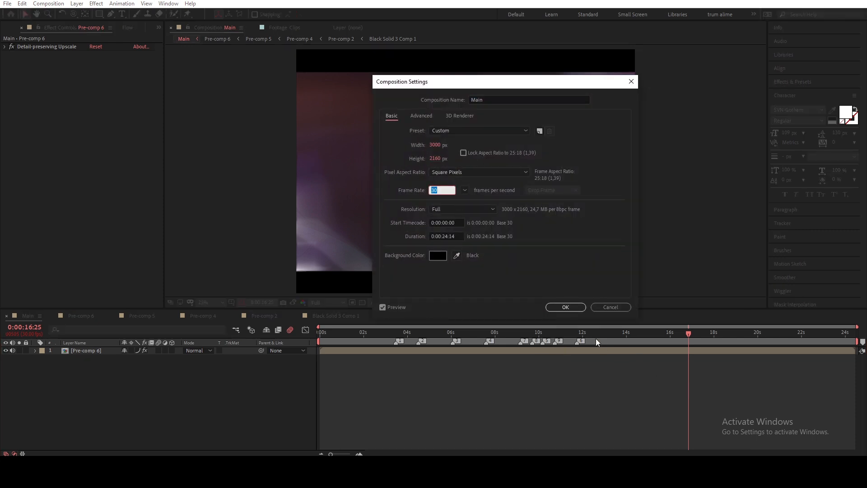
{"action": "left_click", "coordinate": [575, 307]}
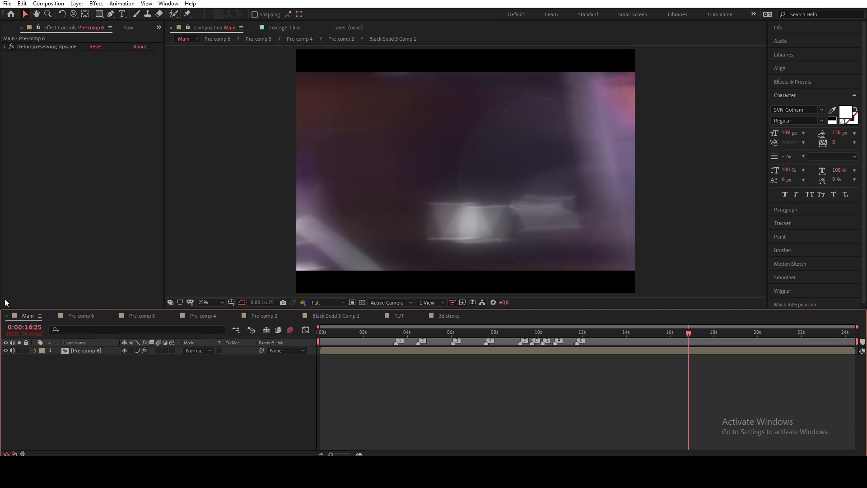
Open Pre-comp 6 and examine the effects on its Flare layer, collapsing them to an overview
{"action": "double_click", "coordinate": [73, 350]}
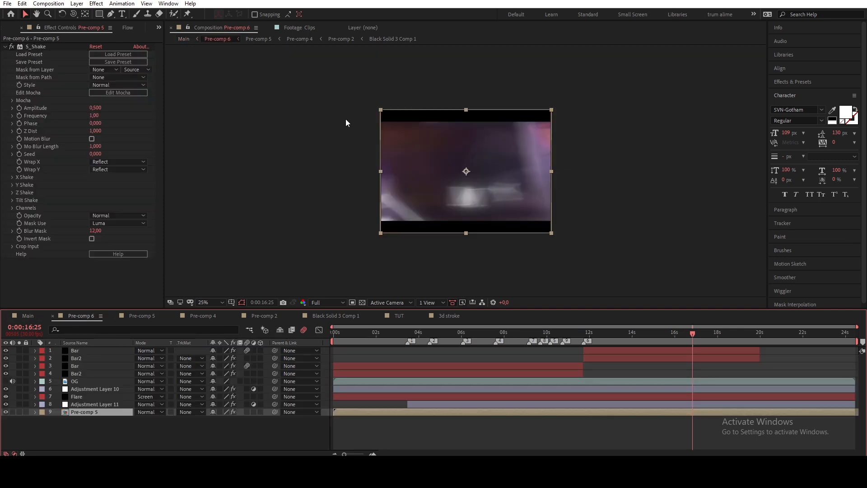
{"action": "key", "text": "period"}
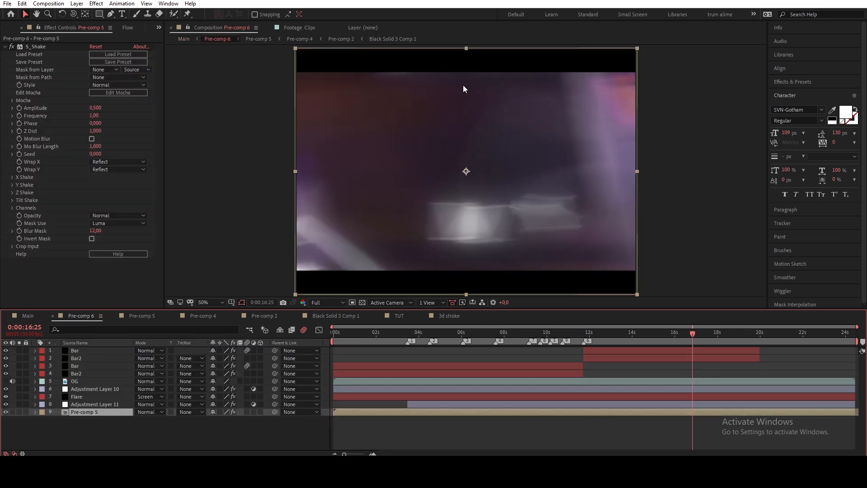
{"action": "left_click", "coordinate": [72, 397]}
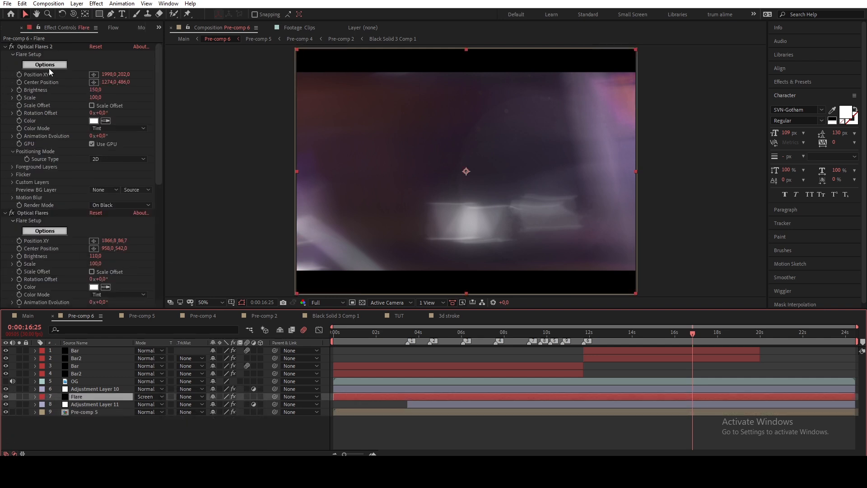
{"action": "left_click", "coordinate": [80, 63]}
{"action": "key", "text": "ctrl+a"}
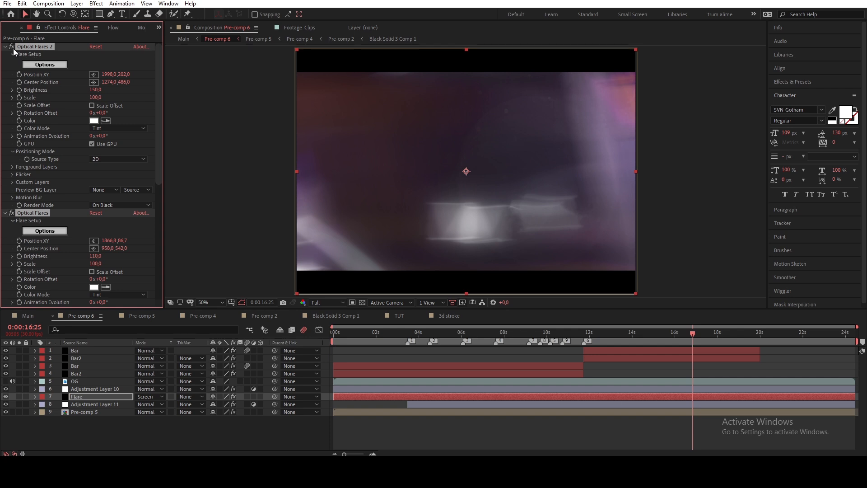
{"action": "left_click", "coordinate": [5, 47]}
{"action": "left_click", "coordinate": [43, 115]}
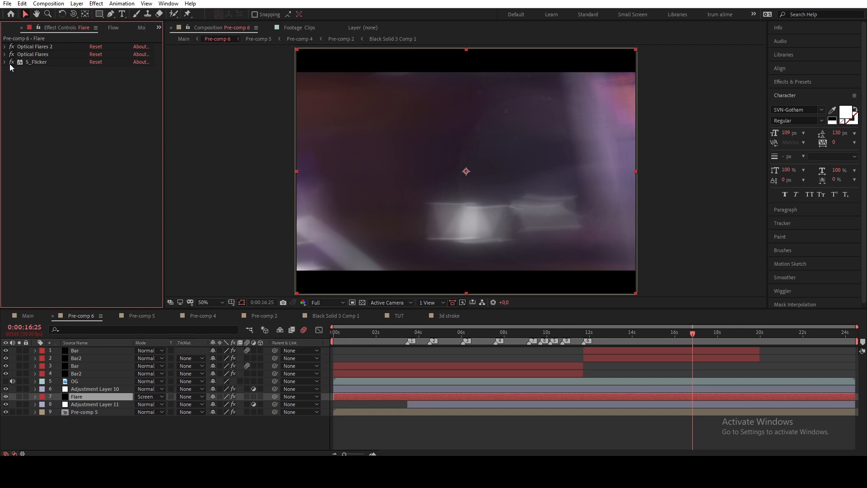
Examine the effects on Adjustment Layer 10, collapsing Sharpen, Looks and S_Flicker
{"action": "left_click", "coordinate": [82, 381]}
{"action": "left_click", "coordinate": [81, 389]}
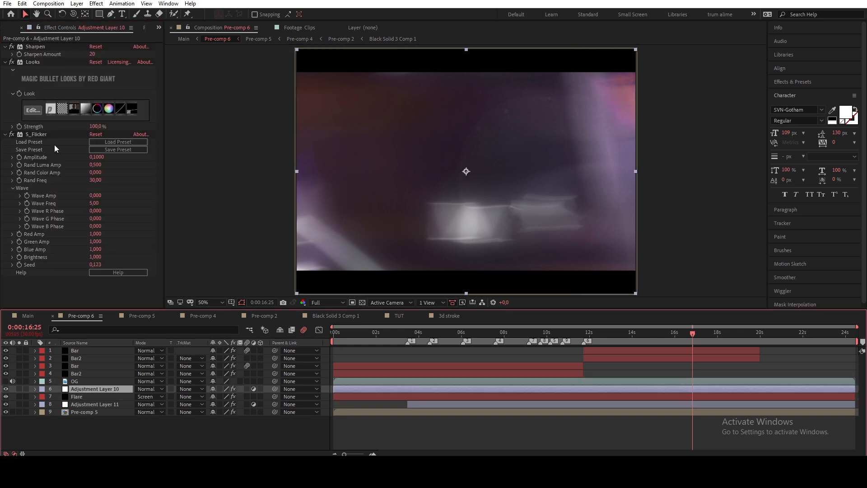
{"action": "left_click", "coordinate": [5, 46]}
{"action": "left_click", "coordinate": [5, 54]}
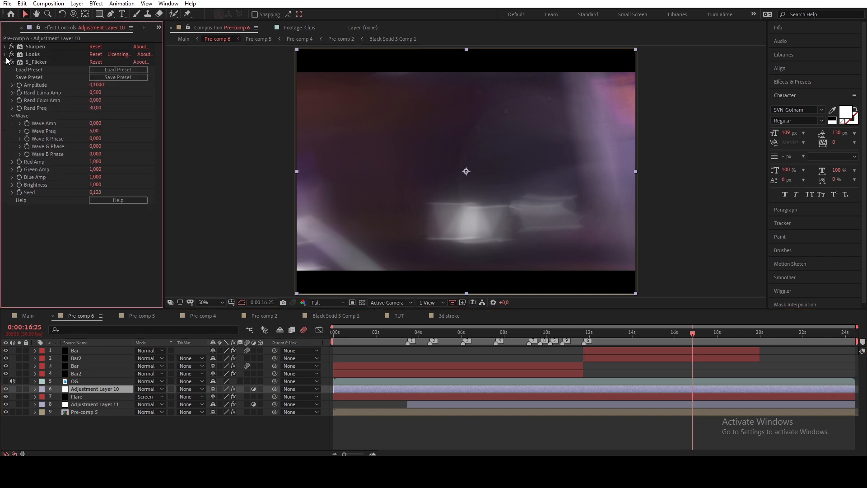
{"action": "left_click", "coordinate": [5, 61]}
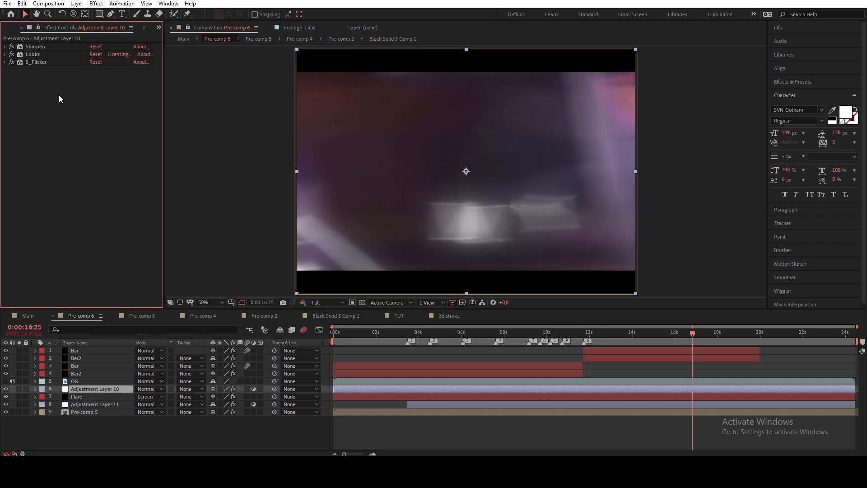
Examine the RSMB Pro settings on Adjustment Layer 11, including the blur amount, and collapse the effect
{"action": "left_click", "coordinate": [83, 403]}
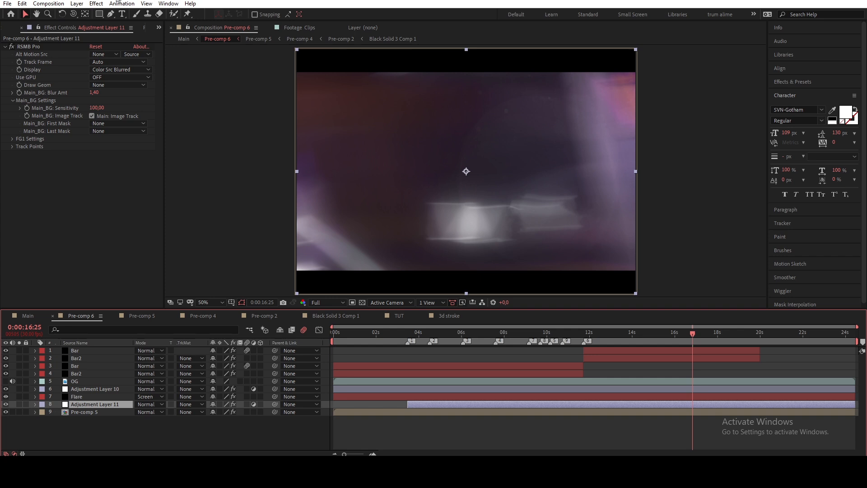
{"action": "left_click", "coordinate": [91, 93]}
{"action": "left_click", "coordinate": [92, 93]}
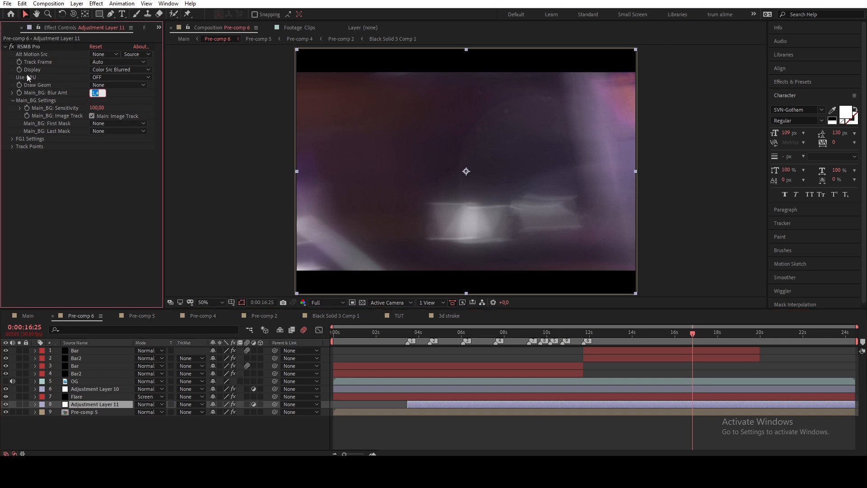
{"action": "left_click", "coordinate": [5, 47]}
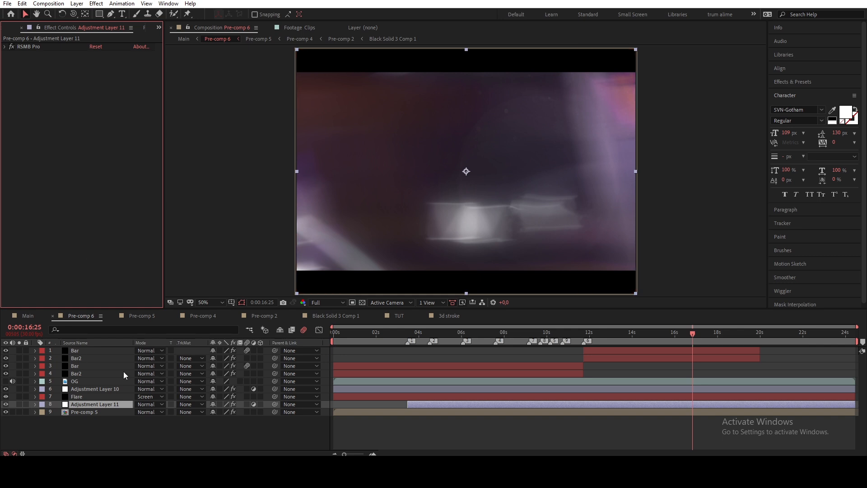
Examine the S_Shake effect and the scale of the Pre-comp 5 layer, and move the playhead to 0:00:03:15
{"action": "left_click", "coordinate": [97, 388]}
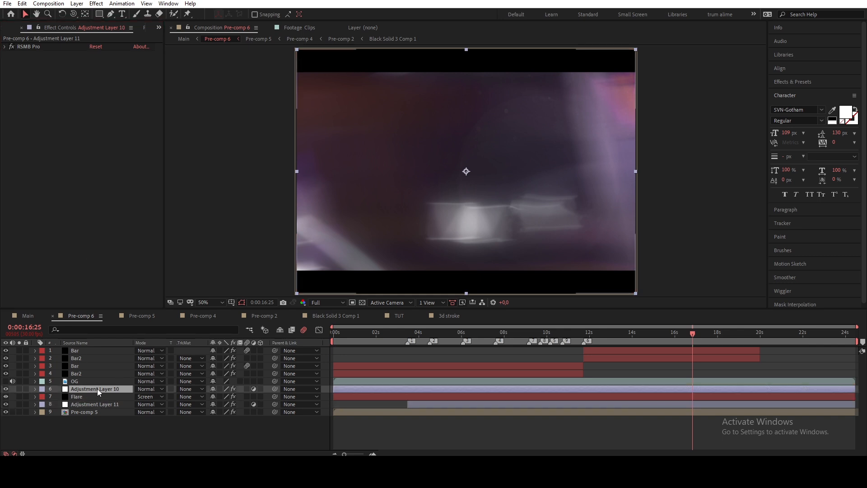
{"action": "left_click", "coordinate": [91, 399]}
{"action": "left_click", "coordinate": [91, 405]}
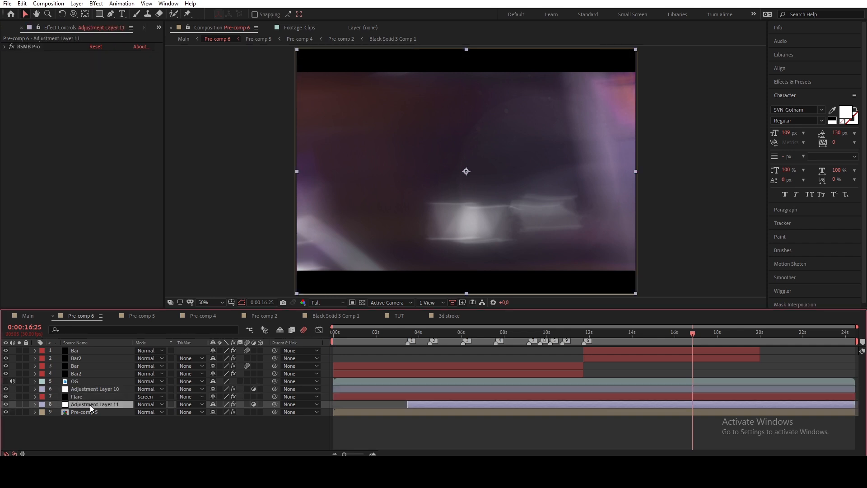
{"action": "left_click", "coordinate": [90, 397]}
{"action": "left_click", "coordinate": [91, 411]}
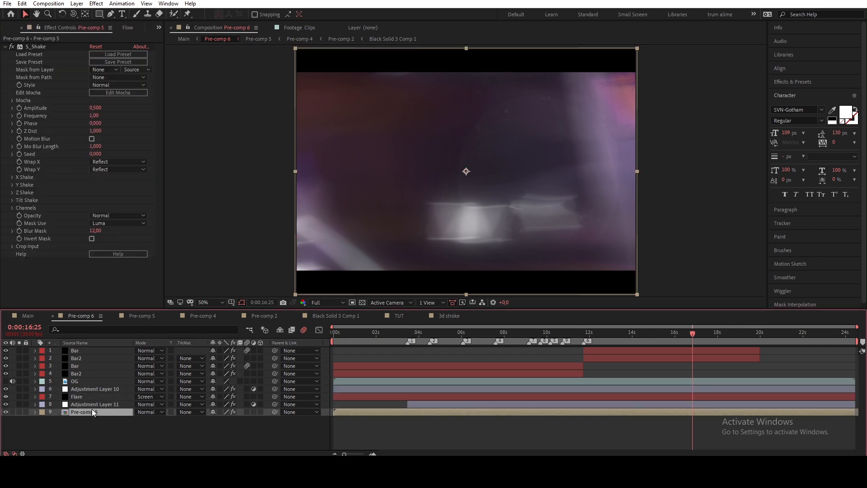
{"action": "key", "text": "s"}
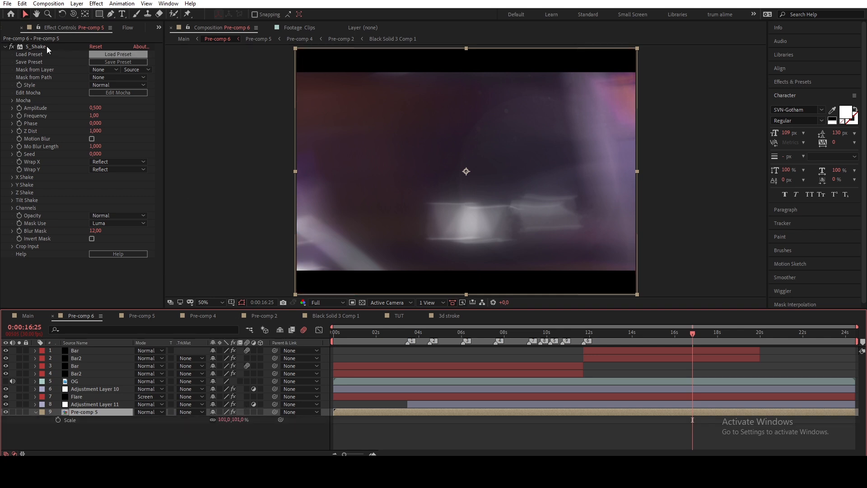
{"action": "left_click", "coordinate": [27, 46]}
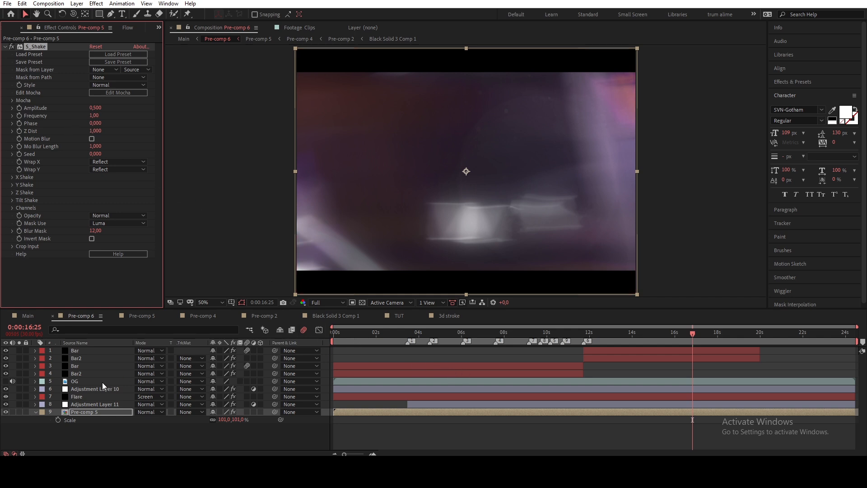
{"action": "left_click", "coordinate": [409, 336]}
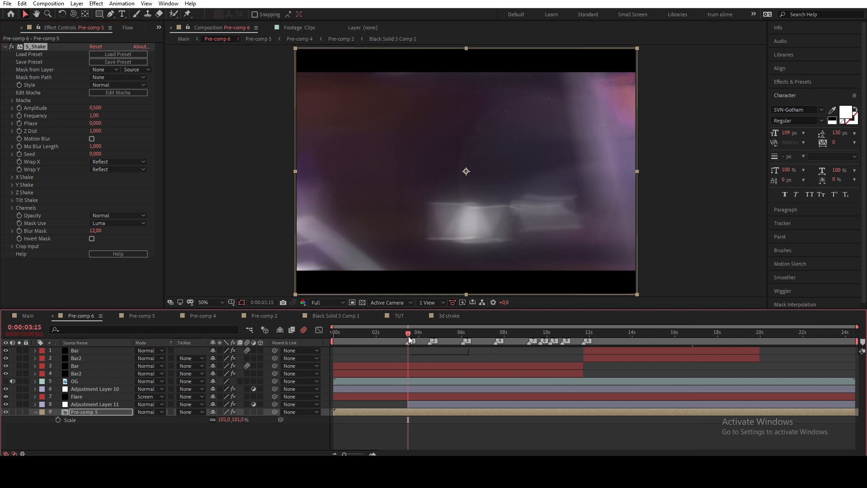
Import the cat-girl anime JPEG ending in 39395 into the project
{"action": "left_click", "coordinate": [5, 30]}
{"action": "double_click", "coordinate": [40, 294]}
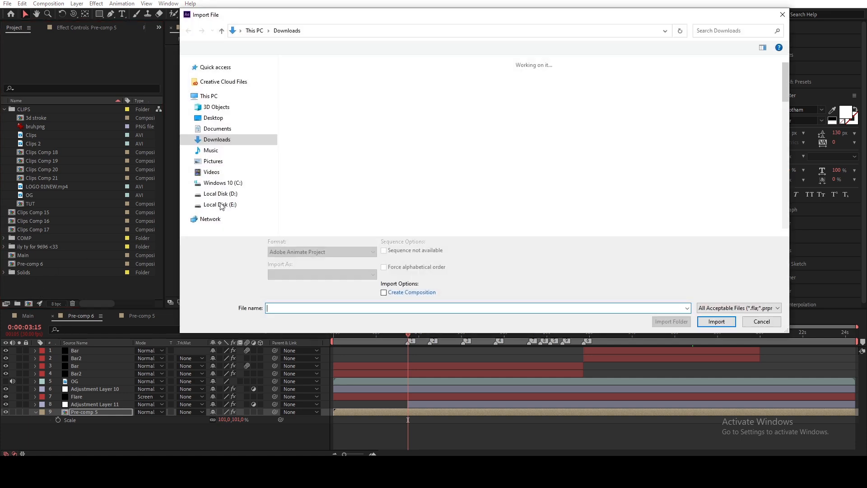
{"action": "left_click_drag", "start_coordinate": [391, 11], "coordinate": [568, 58]}
{"action": "key", "text": "Escape"}
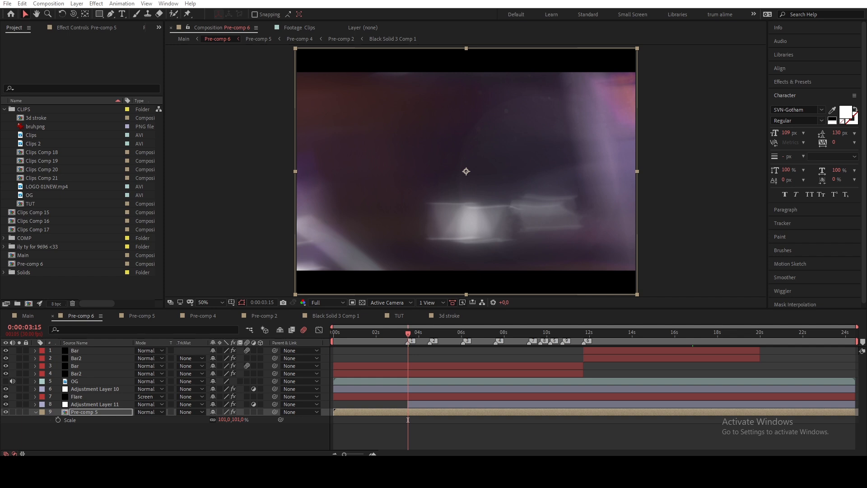
{"action": "double_click", "coordinate": [663, 245]}
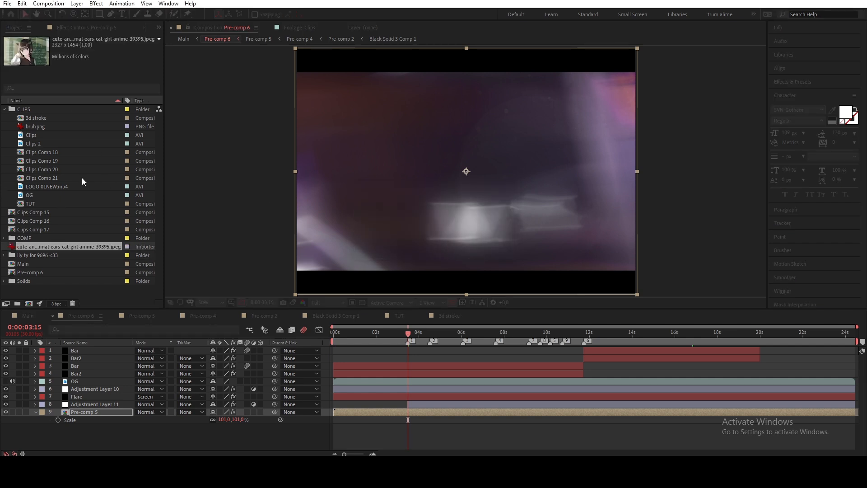
{"action": "mouse_move", "coordinate": [63, 247]}
{"action": "left_mouse_down"}
{"action": "mouse_move", "coordinate": [106, 384]}
{"action": "mouse_move", "coordinate": [49, 249]}
{"action": "left_mouse_up"}
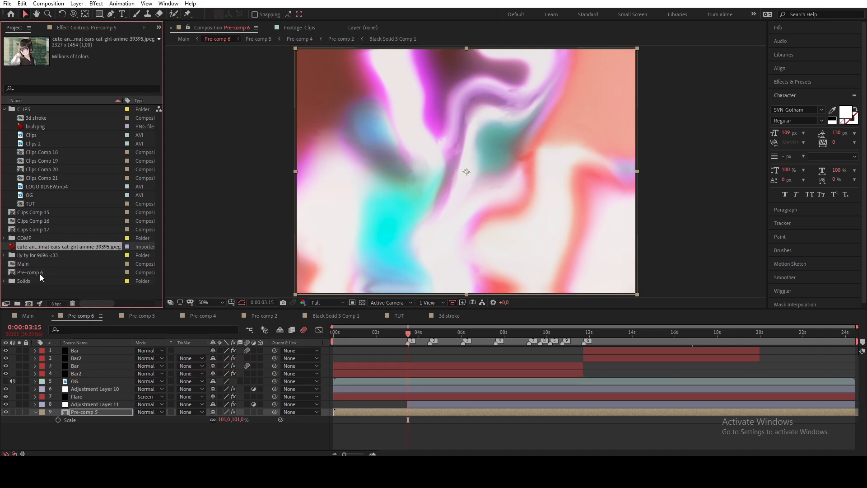
Create a 3000 x 2160, 30 fps composition named Comp 1 with a duration of 10 seconds
{"action": "left_click", "coordinate": [29, 303]}
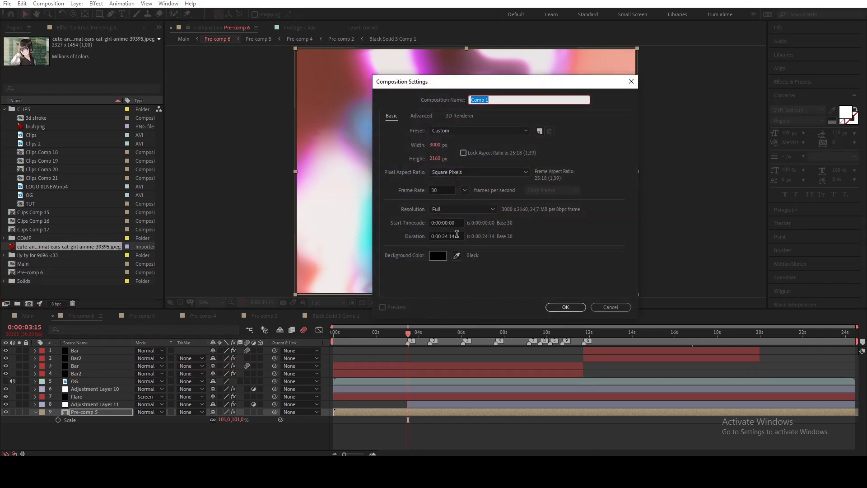
{"action": "left_click", "coordinate": [456, 235]}
{"action": "type", "text": "10"}
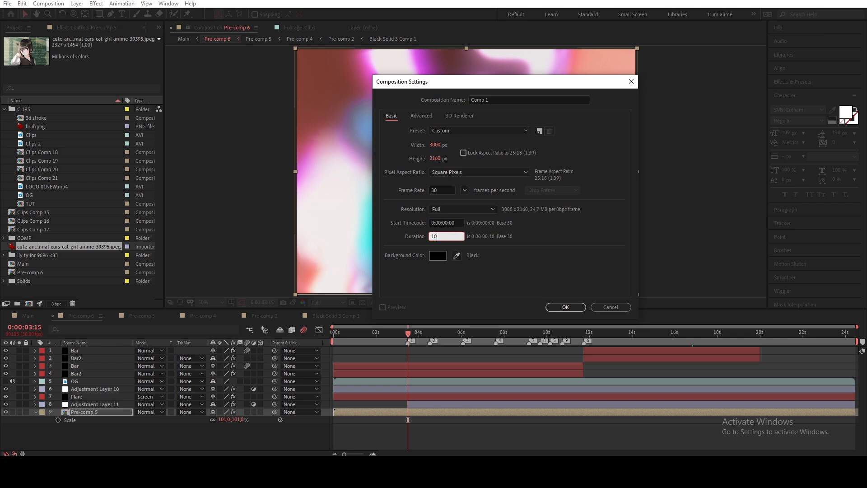
{"action": "type", "text": ";0"}
{"action": "key", "text": "Return"}
Place the cat-girl image in Comp 1 and scale it to 160% to fill the frame
{"action": "left_click_drag", "start_coordinate": [82, 256], "coordinate": [108, 379]}
{"action": "key", "text": "comma"}
{"action": "key", "text": "comma"}
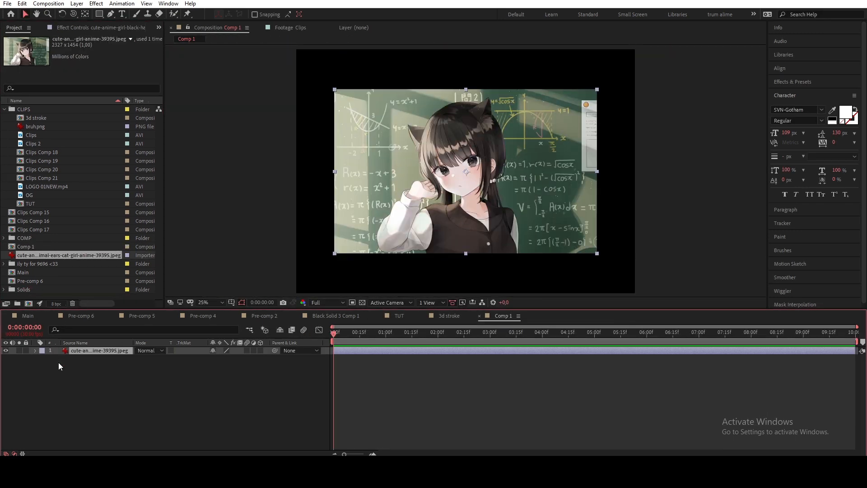
{"action": "key", "text": "s"}
{"action": "left_click_drag", "start_coordinate": [223, 358], "coordinate": [144, 353]}
Pre-compose the cat-girl image layer under its default name, moving all attributes into the new composition
{"action": "right_click", "coordinate": [113, 349]}
{"action": "left_click", "coordinate": [136, 305]}
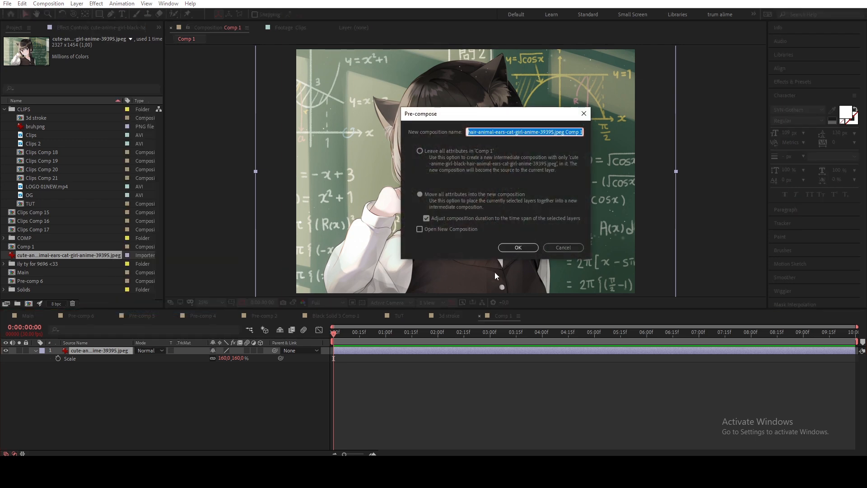
{"action": "left_click", "coordinate": [515, 247]}
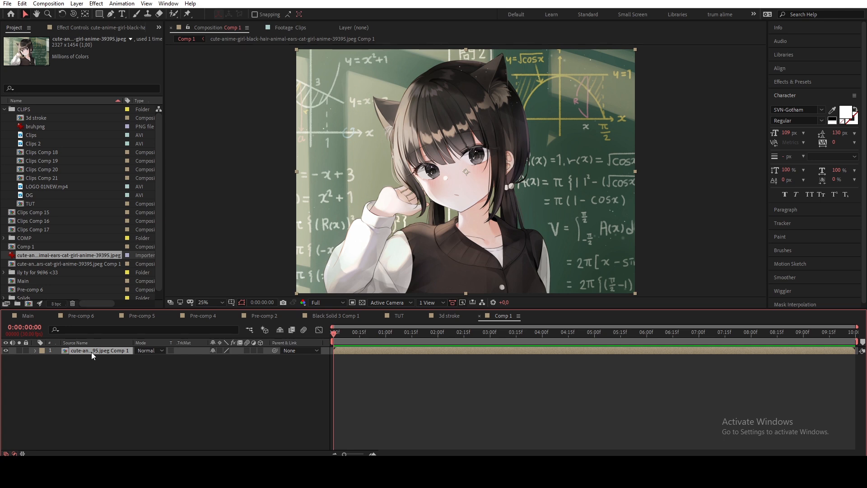
Add a black composition-sized solid named CC jaws above the pre-composed image
{"action": "right_click", "coordinate": [208, 392]}
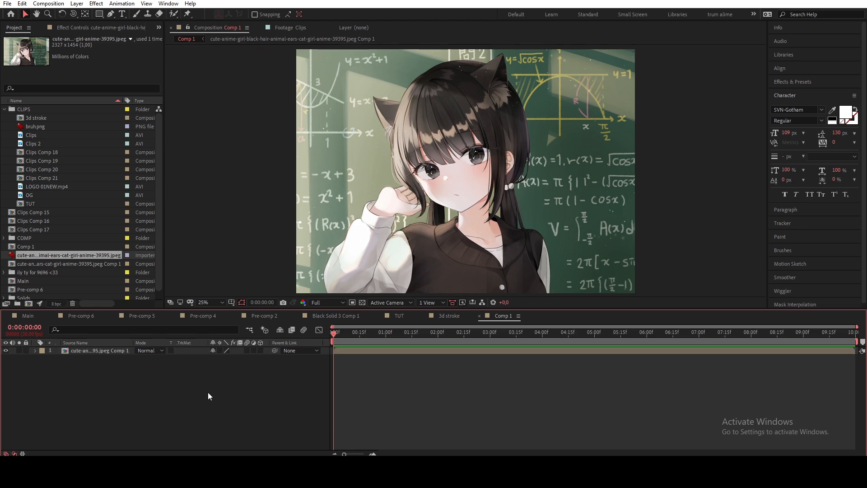
{"action": "mouse_move", "coordinate": [280, 293]}
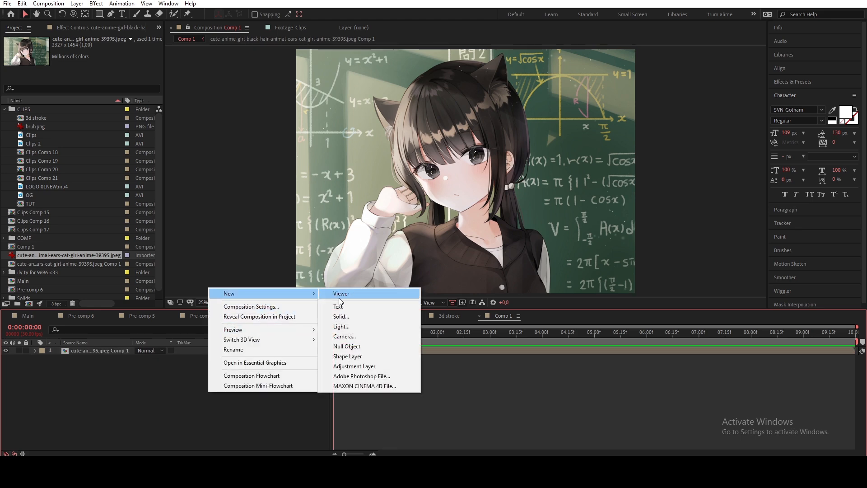
{"action": "left_click", "coordinate": [345, 315]}
{"action": "key", "text": "BackSpace"}
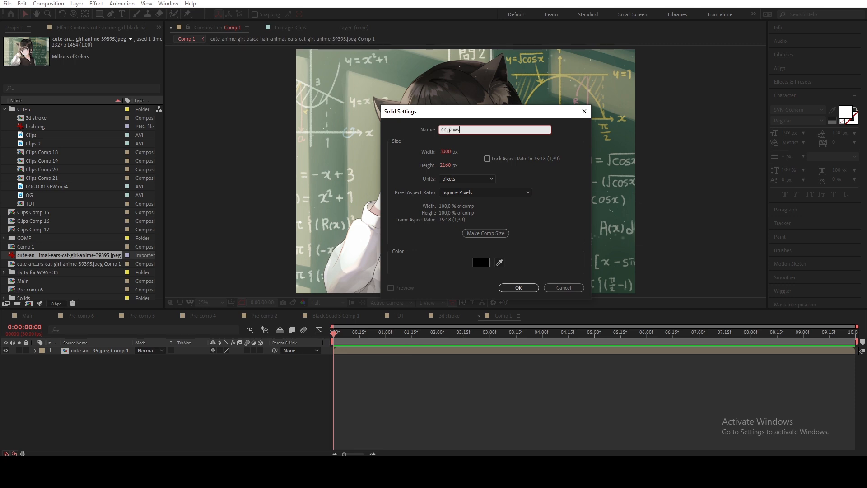
{"action": "left_click", "coordinate": [481, 263]}
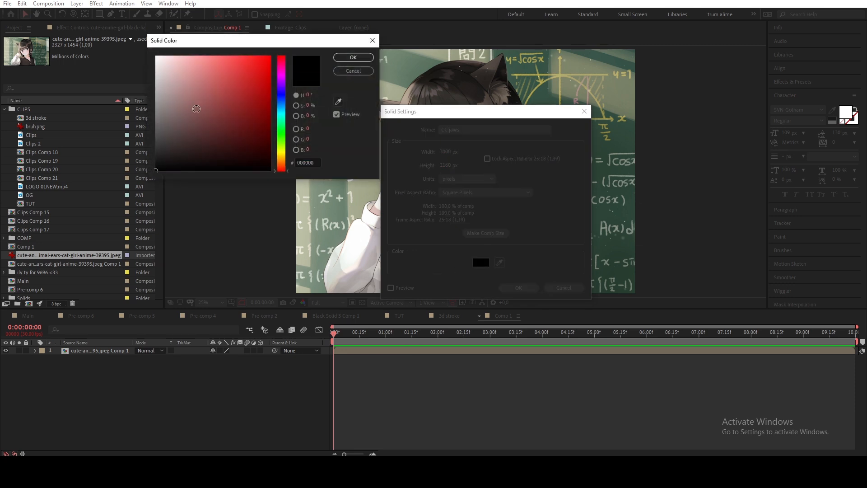
{"action": "left_click", "coordinate": [353, 58]}
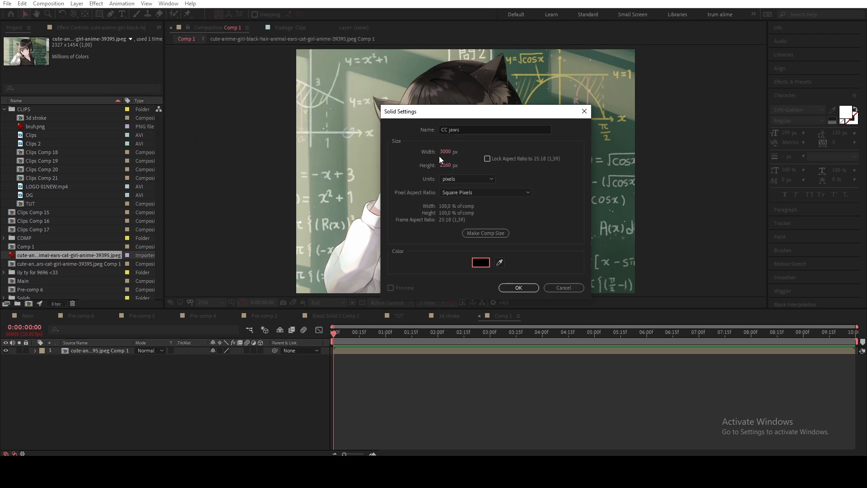
{"action": "left_click", "coordinate": [443, 153]}
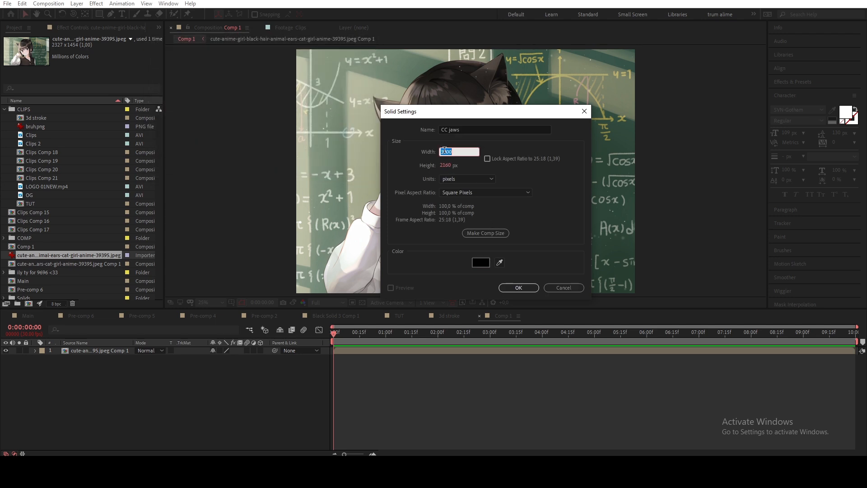
{"action": "left_click", "coordinate": [487, 232]}
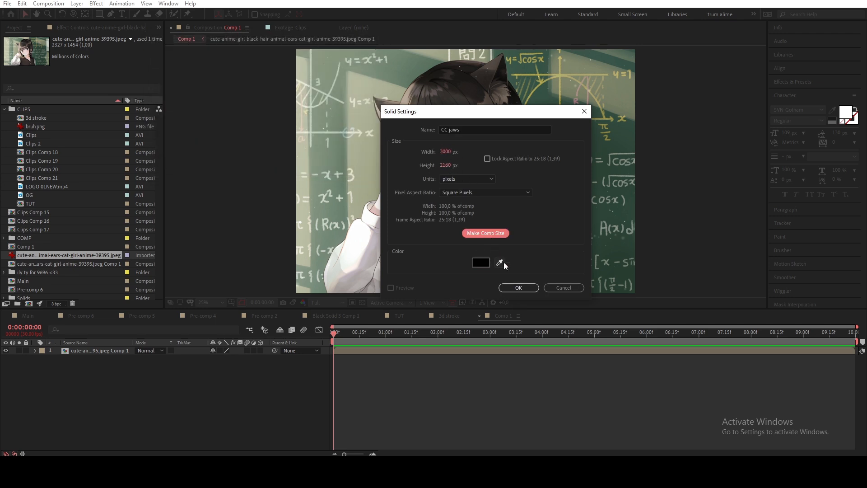
{"action": "left_click", "coordinate": [518, 288]}
Find the CC Jaws effect and apply it to the CC jaws solid
{"action": "right_click", "coordinate": [516, 286]}
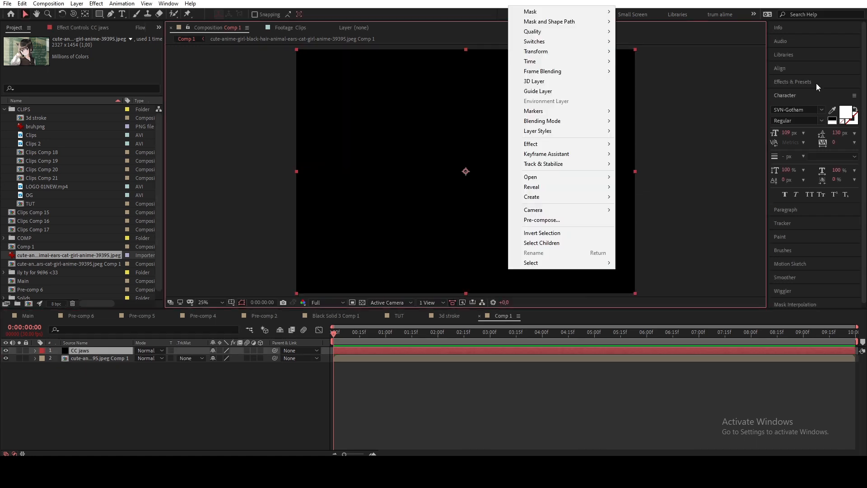
{"action": "left_click", "coordinate": [810, 82]}
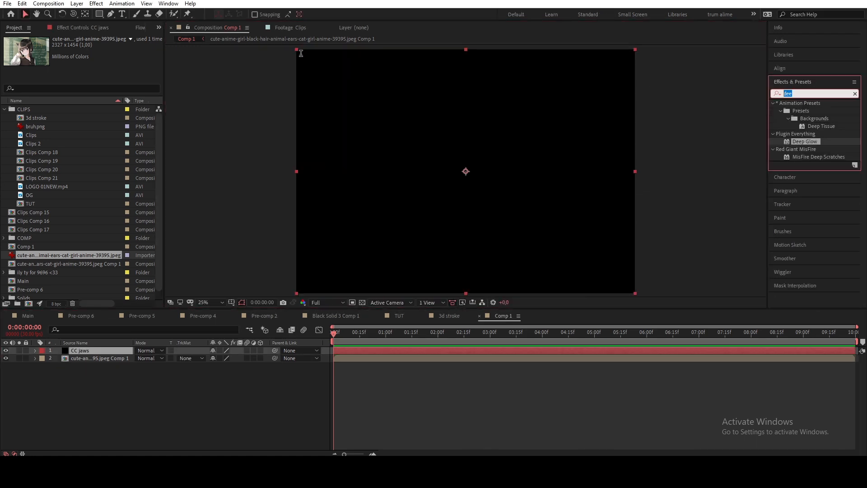
{"action": "type", "text": "cc jaws"}
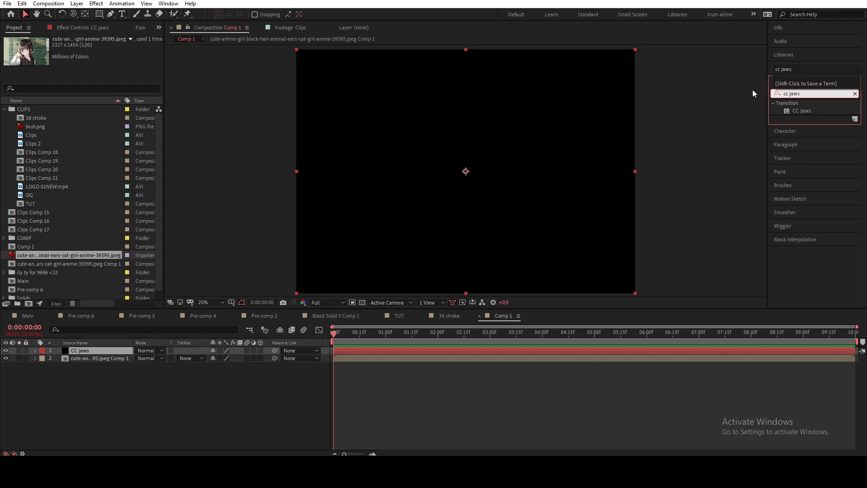
{"action": "double_click", "coordinate": [810, 109]}
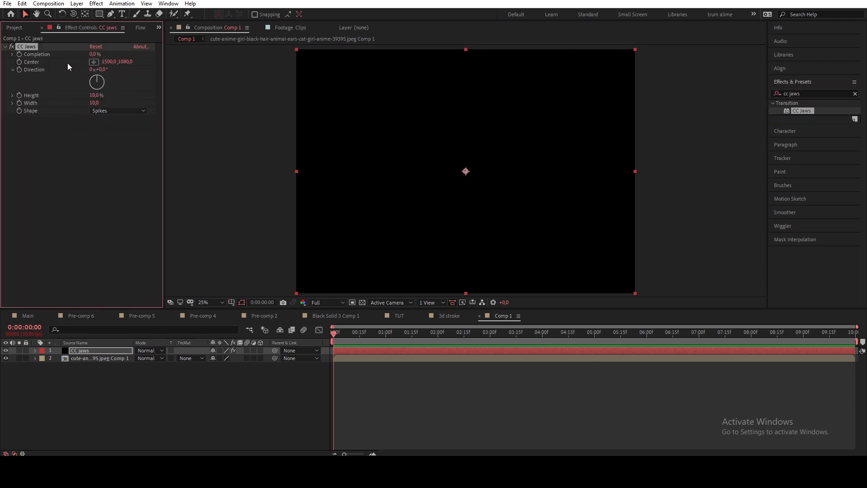
{"action": "left_click", "coordinate": [92, 54]}
{"action": "left_click", "coordinate": [76, 182]}
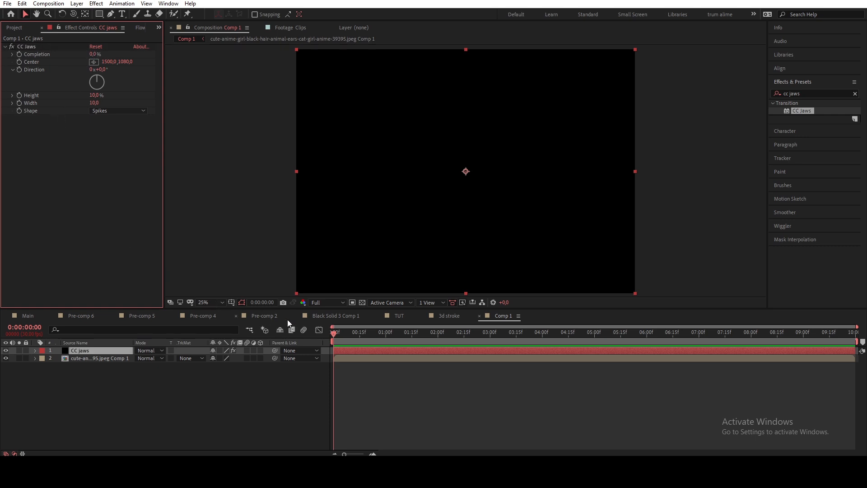
Move Comp 1's playhead to 0:00:02:00
{"action": "key", "text": "equal"}
{"action": "key", "text": "equal"}
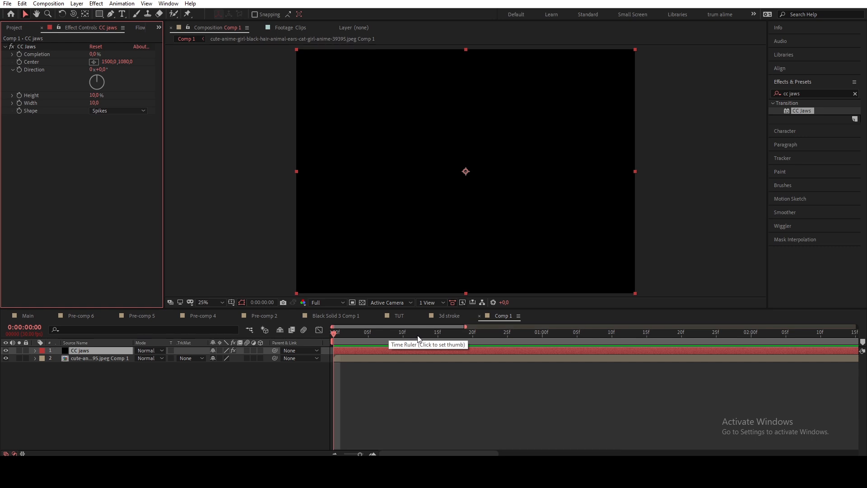
{"action": "left_click_drag", "start_coordinate": [449, 332], "coordinate": [751, 335]}
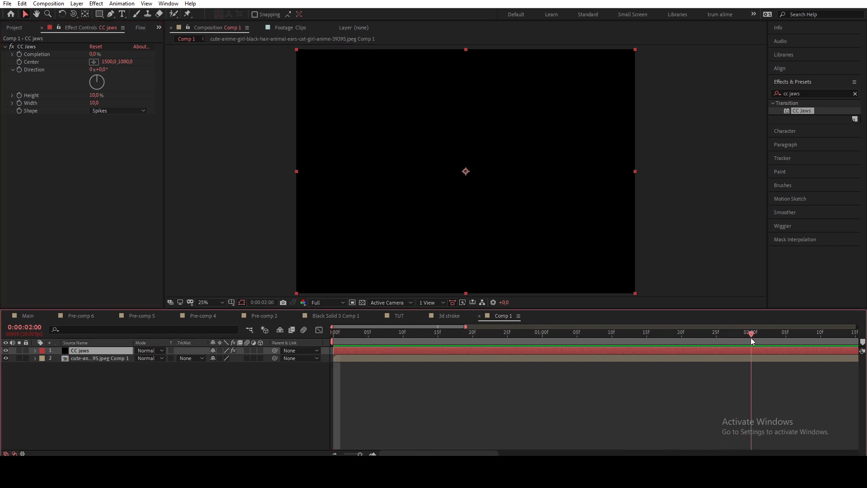
{"action": "left_click_drag", "start_coordinate": [441, 454], "coordinate": [502, 454]}
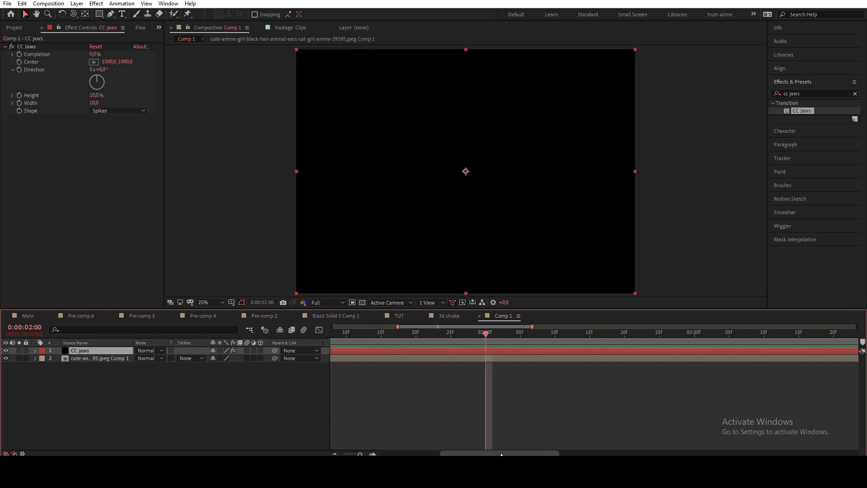
Open the Main composition, set its preview resolution to Quarter and scrub the opening through 0:00:03:19
{"action": "left_click", "coordinate": [26, 316]}
{"action": "left_click", "coordinate": [385, 332]}
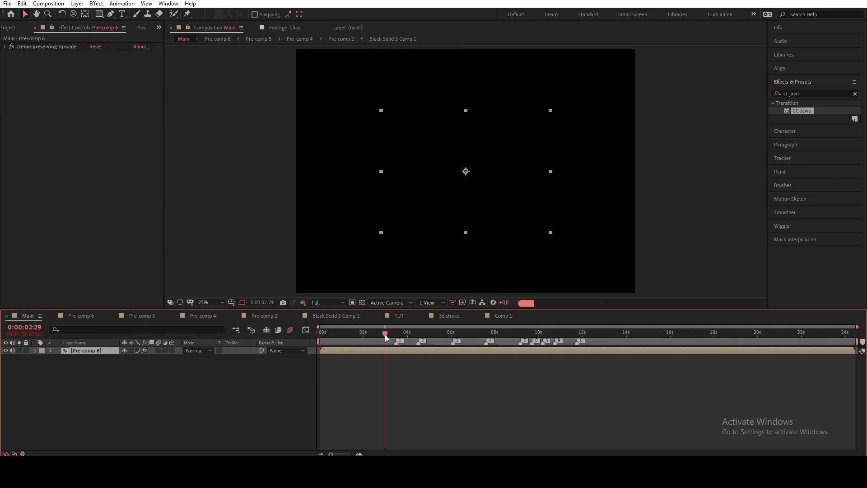
{"action": "left_click", "coordinate": [335, 305]}
{"action": "left_click", "coordinate": [342, 348]}
{"action": "left_click_drag", "start_coordinate": [361, 332], "coordinate": [400, 348]}
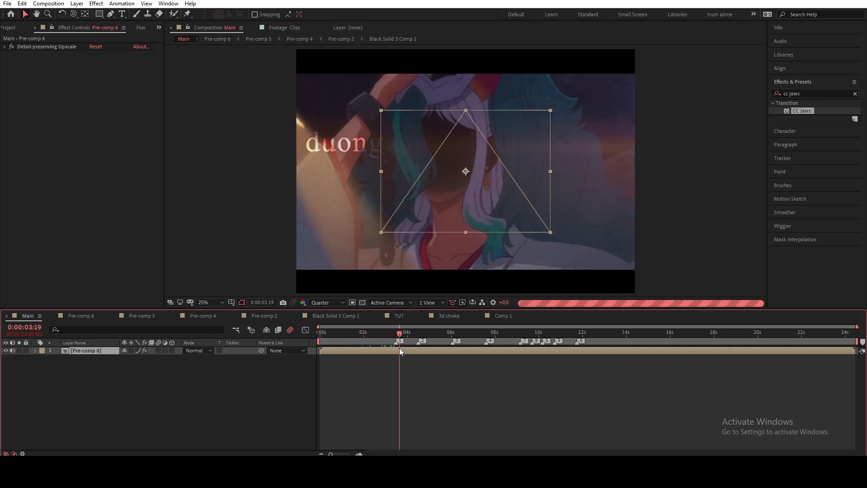
In Comp 1 at 0:00:01:26, set the CC jaws solid's CC Jaws Completion to 55% and Height to 0%
{"action": "left_click", "coordinate": [502, 318]}
{"action": "left_click_drag", "start_coordinate": [478, 335], "coordinate": [456, 334]}
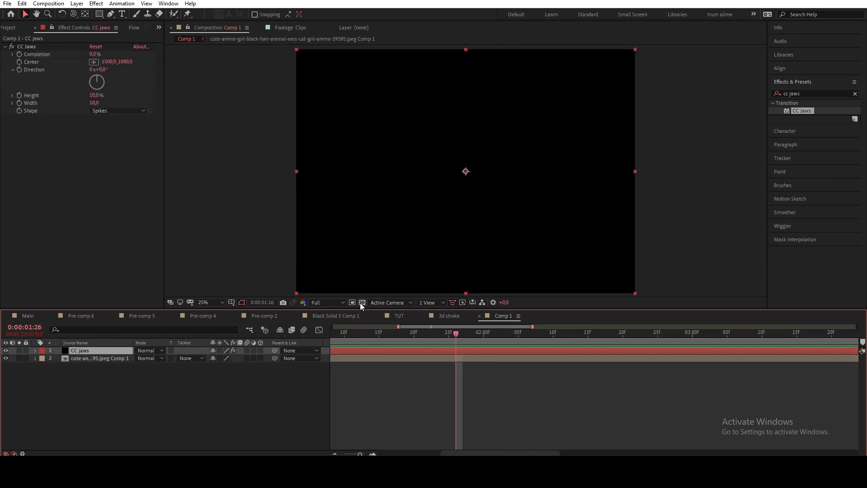
{"action": "left_click_drag", "start_coordinate": [93, 54], "coordinate": [119, 56]}
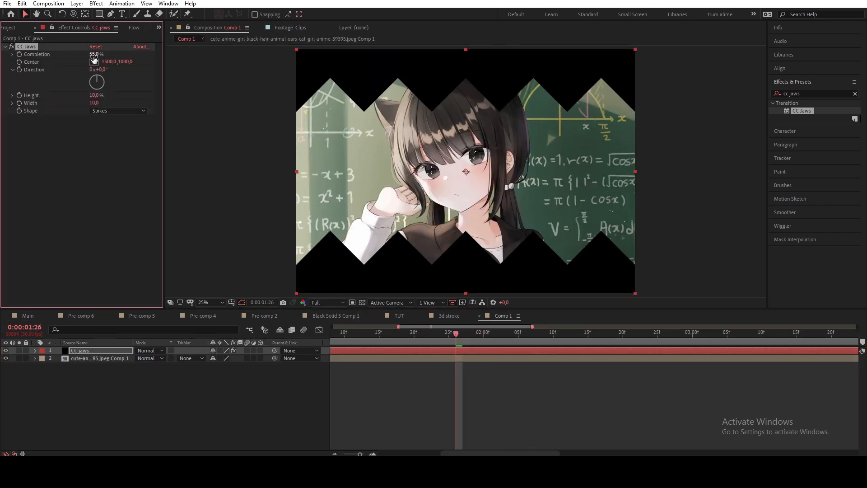
{"action": "left_click_drag", "start_coordinate": [98, 96], "coordinate": [37, 102]}
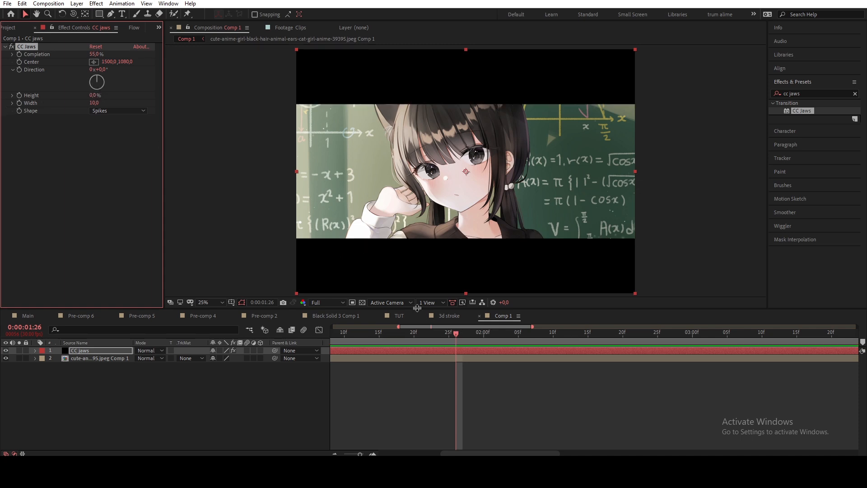
Keyframe the CC jaws solid's Completion at 78% and move that keyframe from 0:00:02:00 to about 0:00:01:18
{"action": "left_click_drag", "start_coordinate": [454, 335], "coordinate": [483, 335]}
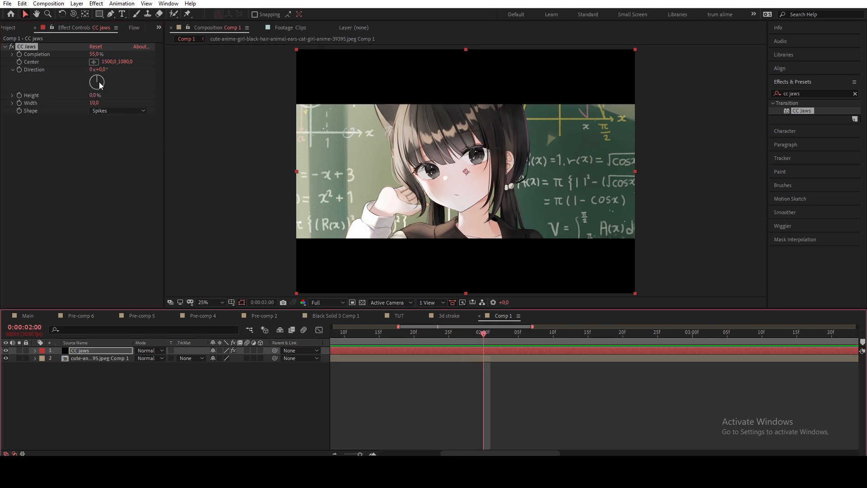
{"action": "left_click_drag", "start_coordinate": [97, 54], "coordinate": [108, 55]}
{"action": "left_click", "coordinate": [19, 54]}
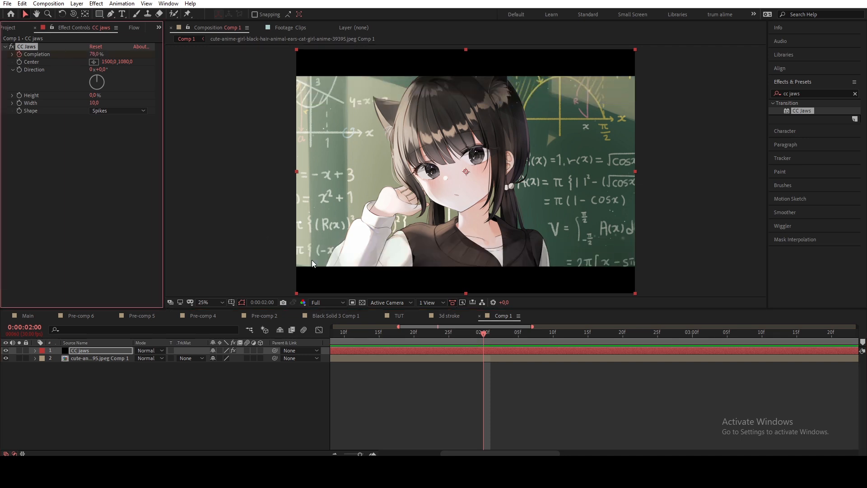
{"action": "key", "text": "u"}
{"action": "left_click_drag", "start_coordinate": [484, 365], "coordinate": [402, 369]}
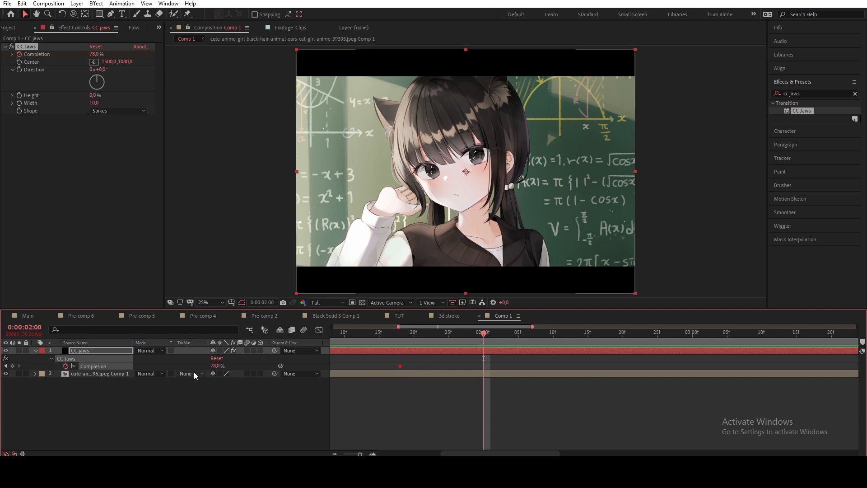
Add Completion keyframes to the CC jaws solid of 100% at 0:00:02:00 and 73% at 0:00:02:29
{"action": "left_click_drag", "start_coordinate": [214, 366], "coordinate": [232, 365]}
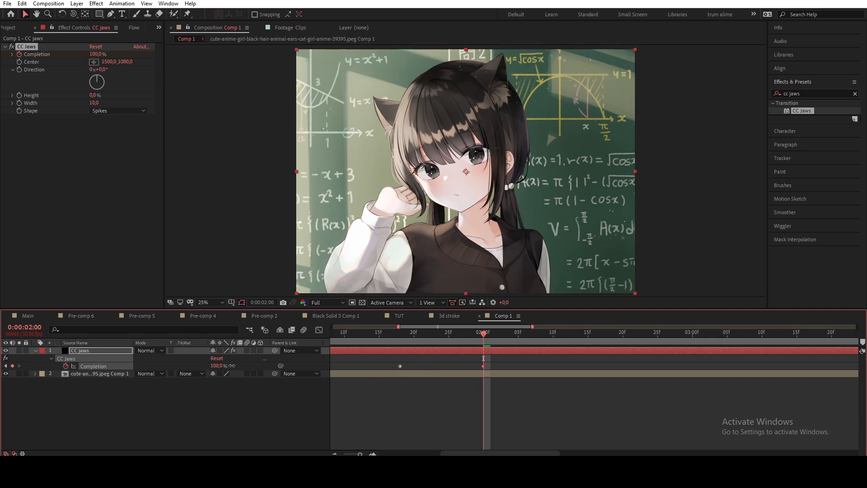
{"action": "left_click_drag", "start_coordinate": [484, 339], "coordinate": [685, 339]}
{"action": "left_click_drag", "start_coordinate": [217, 365], "coordinate": [204, 366]}
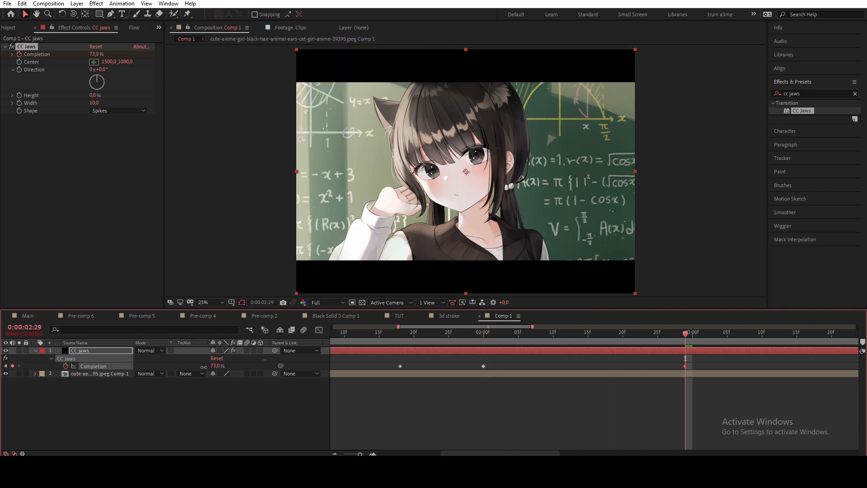
{"action": "key", "text": "Tab"}
{"action": "left_click", "coordinate": [470, 417]}
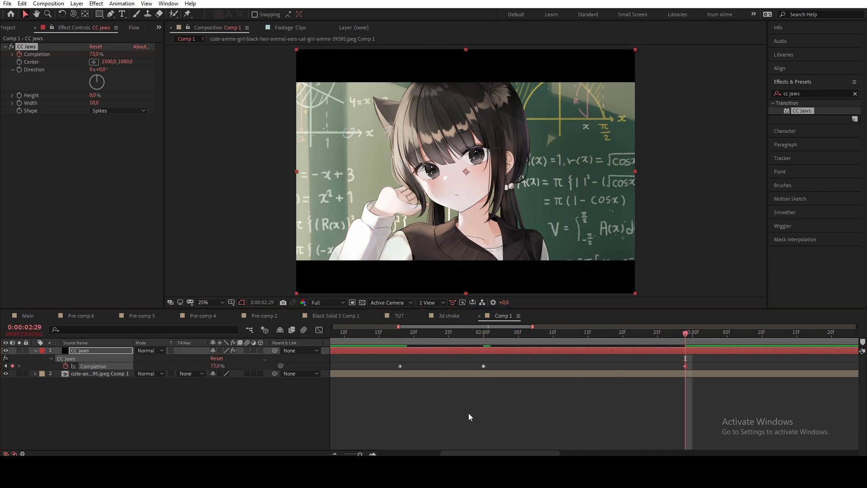
{"action": "left_click", "coordinate": [470, 417]}
{"action": "left_click_drag", "start_coordinate": [511, 454], "coordinate": [541, 454]}
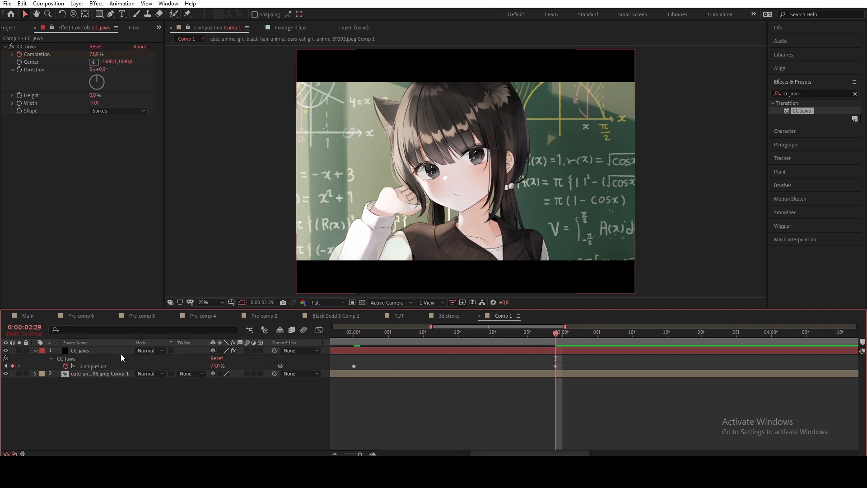
Try rotating the whole CC jaws solid by 80° and undo the rotation
{"action": "left_click", "coordinate": [121, 351]}
{"action": "key", "text": "r"}
{"action": "left_click_drag", "start_coordinate": [219, 357], "coordinate": [267, 365]}
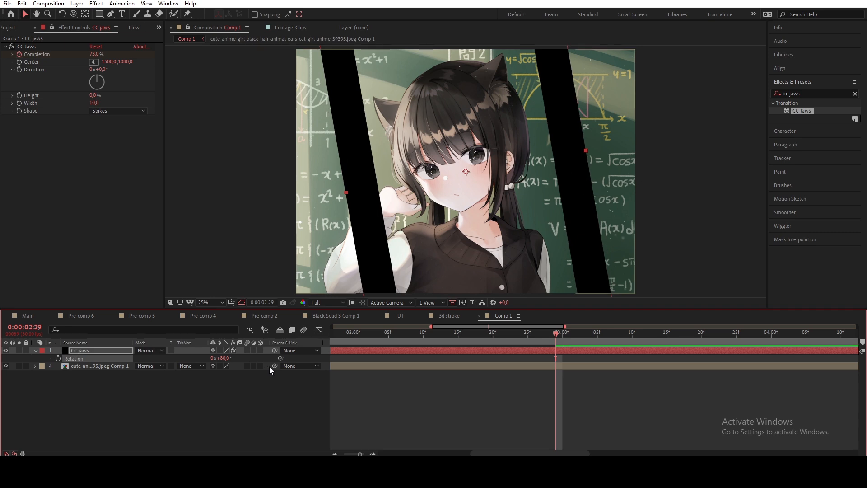
{"action": "key", "text": "ctrl+z"}
{"action": "key", "text": "Tab"}
{"action": "left_click", "coordinate": [540, 353]}
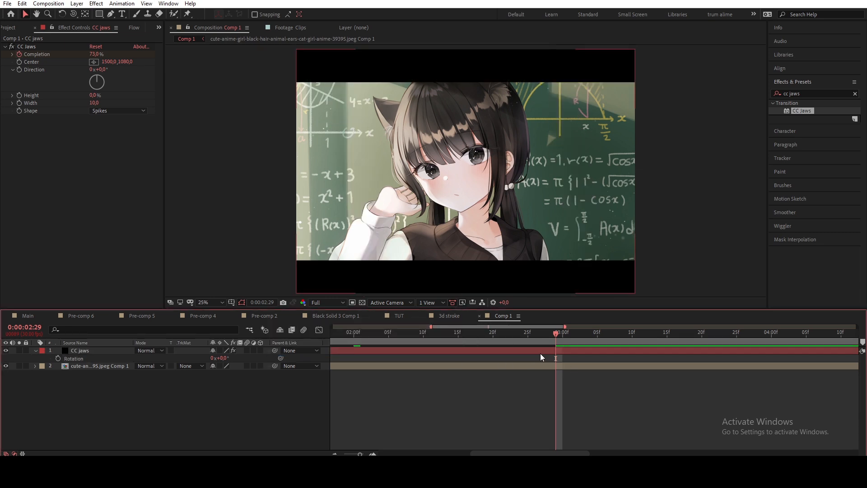
Keyframe CC Jaws Direction from 0° at 0:00:02:22 to 29° at 0:00:03:10, and shift both keyframes one frame later
{"action": "key", "text": "u"}
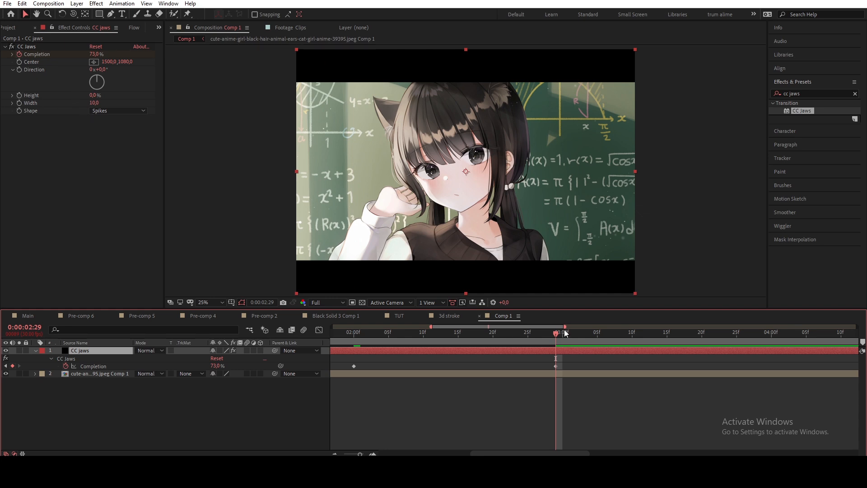
{"action": "left_click", "coordinate": [508, 339]}
{"action": "left_click", "coordinate": [19, 69]}
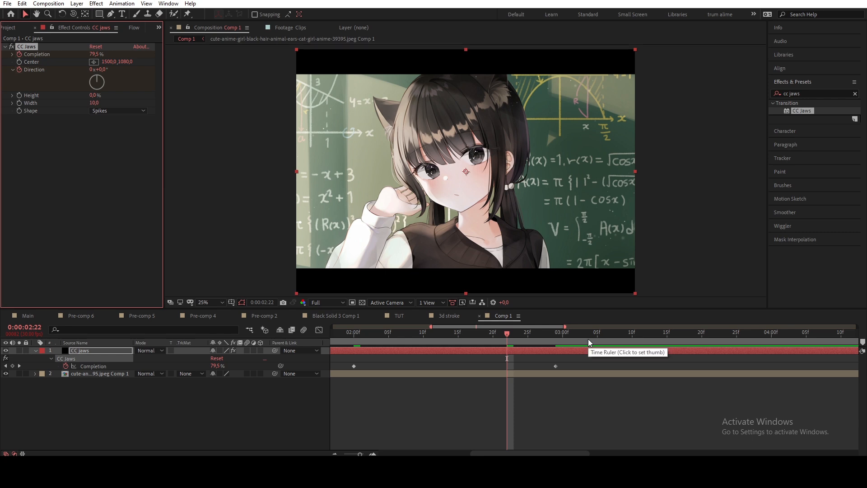
{"action": "key", "text": "u"}
{"action": "key", "text": "u"}
{"action": "left_click", "coordinate": [632, 338]}
{"action": "left_click_drag", "start_coordinate": [97, 80], "coordinate": [100, 83]}
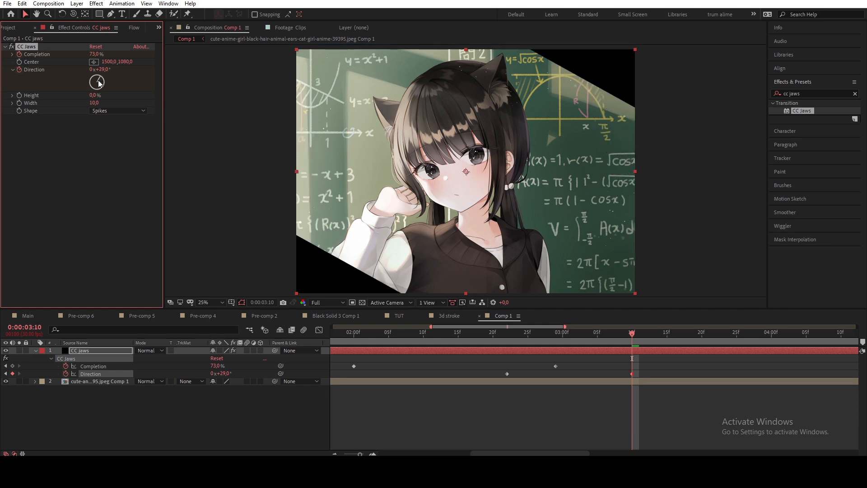
{"action": "left_click_drag", "start_coordinate": [654, 369], "coordinate": [516, 373]}
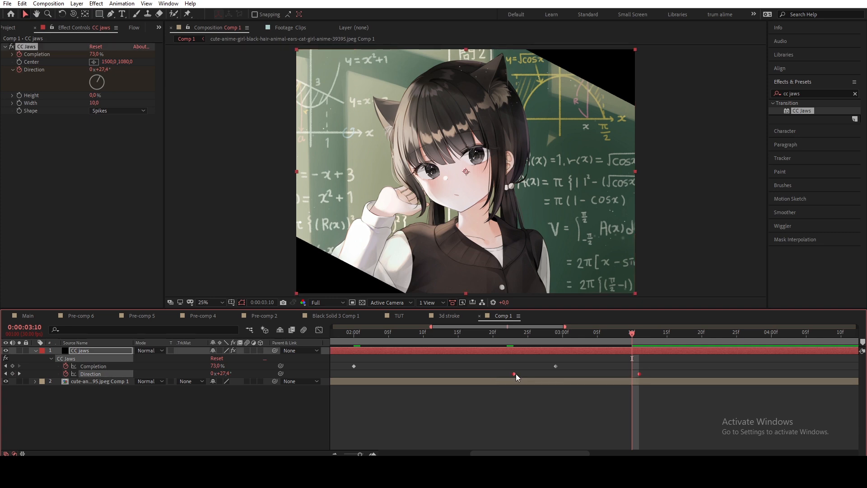
Add the OG clip beneath the CC jaws layer, fitted to the composition, and hide the CC jaws layer
{"action": "left_click", "coordinate": [10, 28]}
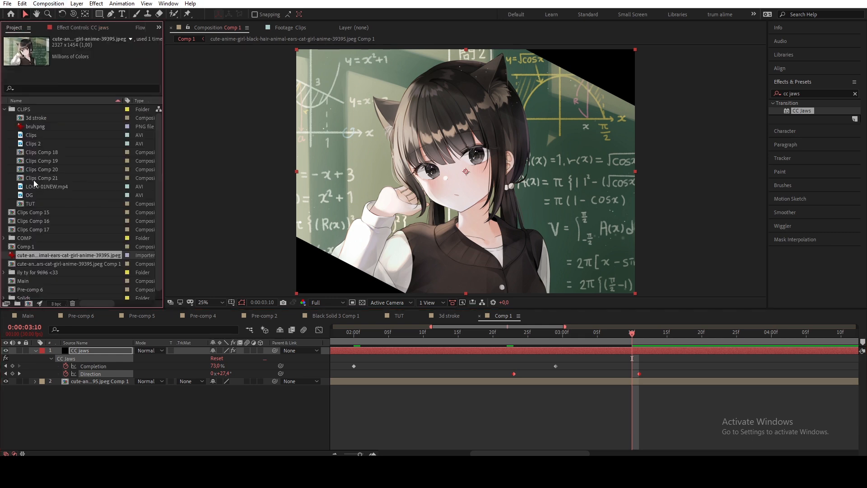
{"action": "left_click_drag", "start_coordinate": [36, 196], "coordinate": [72, 382]}
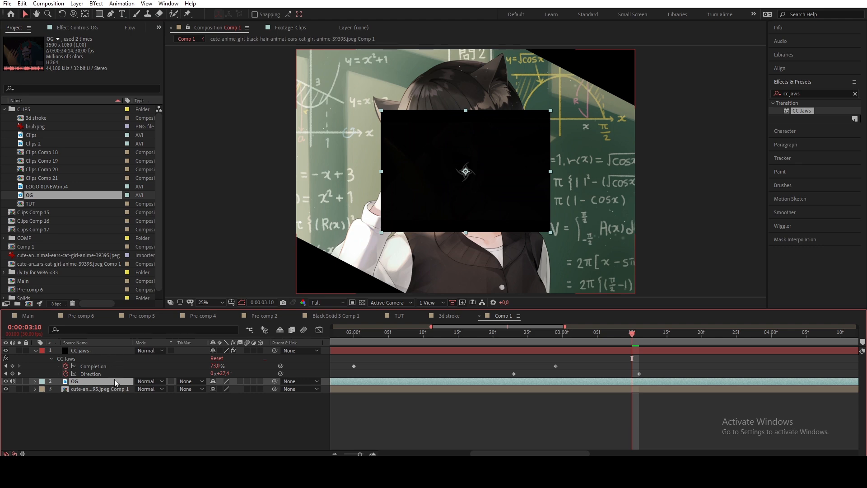
{"action": "key", "text": "s"}
{"action": "right_click", "coordinate": [95, 382]}
{"action": "mouse_move", "coordinate": [158, 172]}
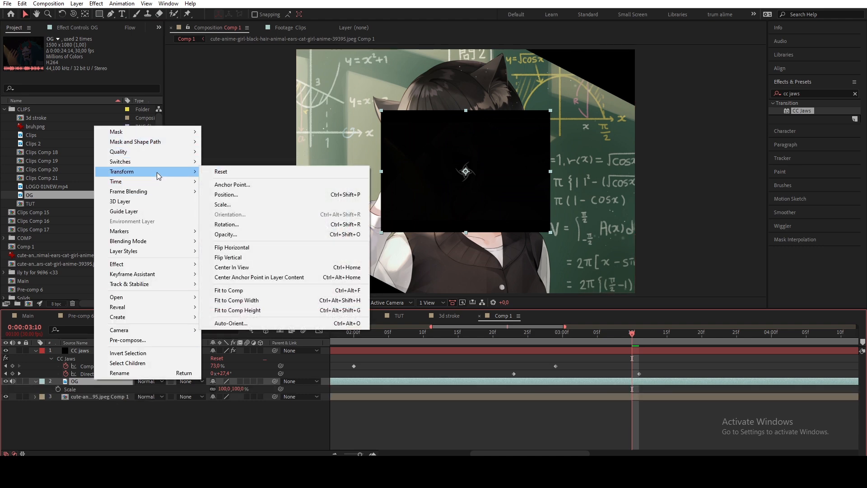
{"action": "left_click", "coordinate": [227, 291]}
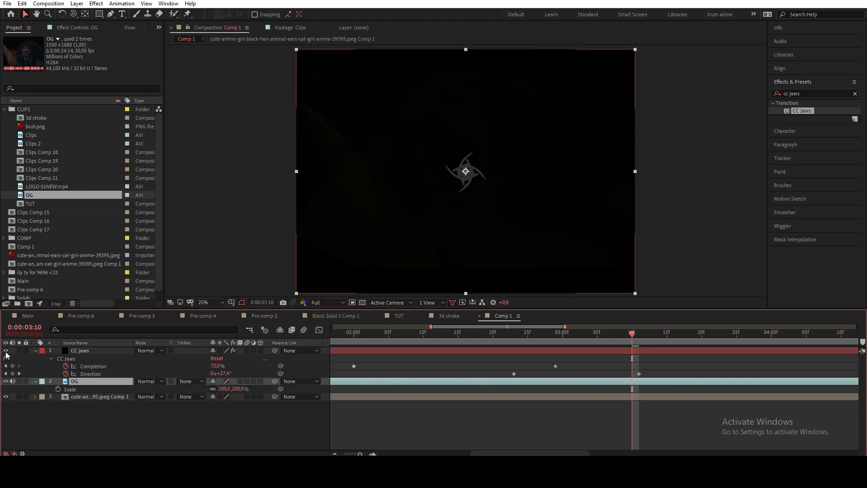
{"action": "key", "text": "minus"}
{"action": "key", "text": "minus"}
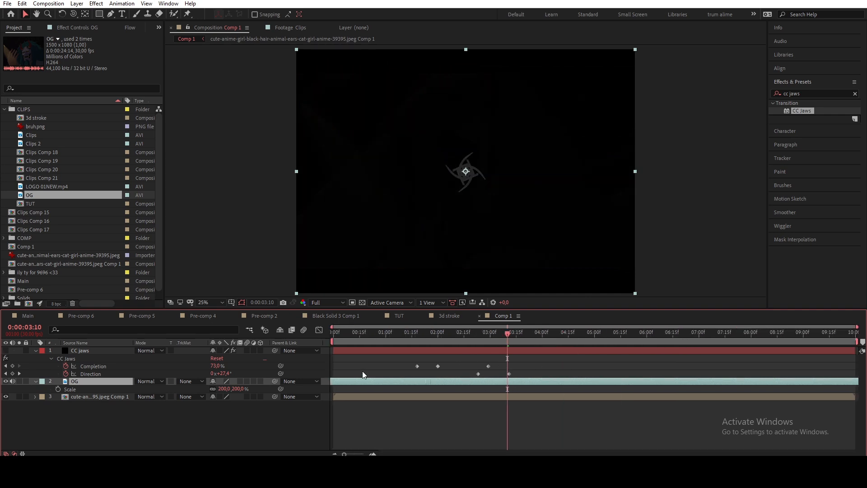
Add a bright red 3000 x 2160 px solid at the top of Comp 1
{"action": "right_click", "coordinate": [248, 428]}
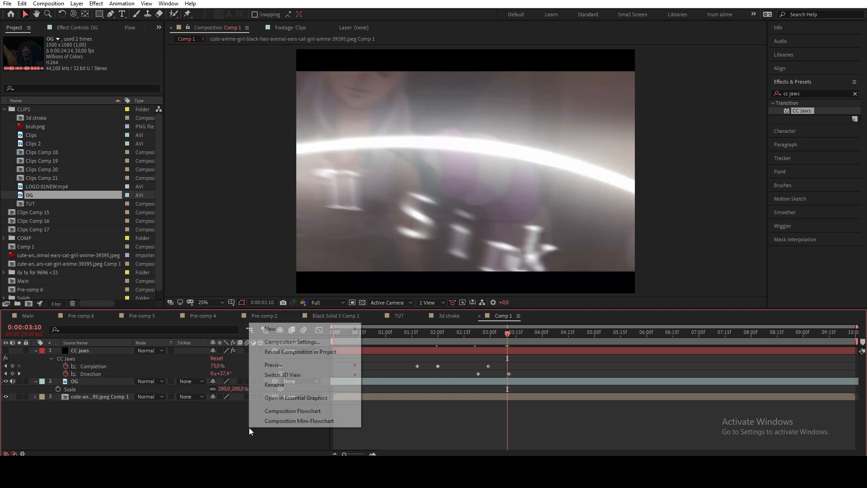
{"action": "mouse_move", "coordinate": [271, 330]}
{"action": "left_click", "coordinate": [405, 348]}
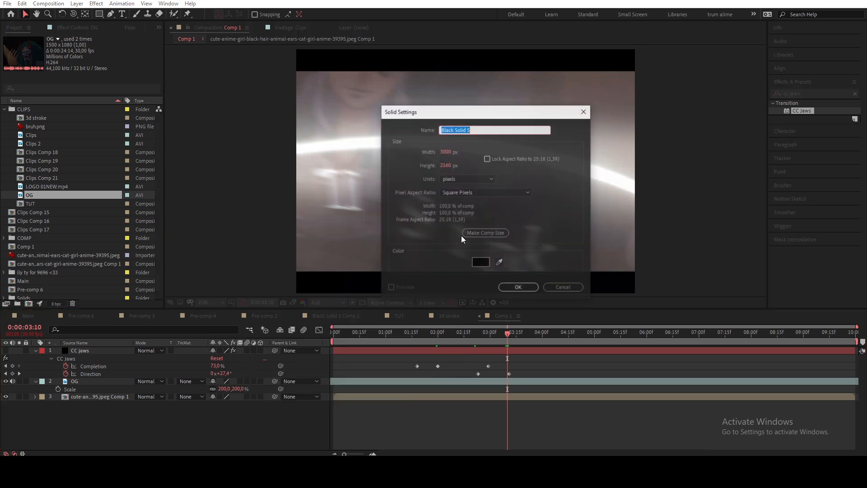
{"action": "left_click", "coordinate": [485, 265]}
{"action": "left_click_drag", "start_coordinate": [242, 122], "coordinate": [342, 20]}
{"action": "left_click", "coordinate": [355, 58]}
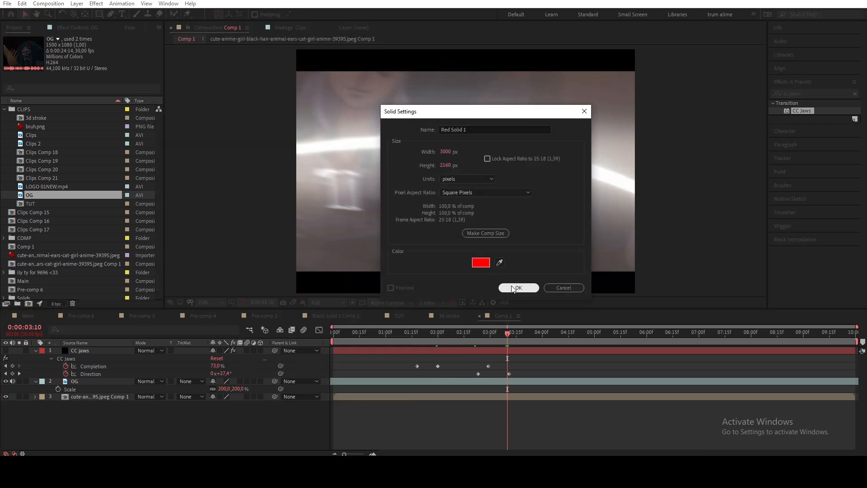
{"action": "left_click", "coordinate": [515, 288]}
Apply CC Jaws to the red solid and lower the solid's opacity to 33%
{"action": "double_click", "coordinate": [802, 111]}
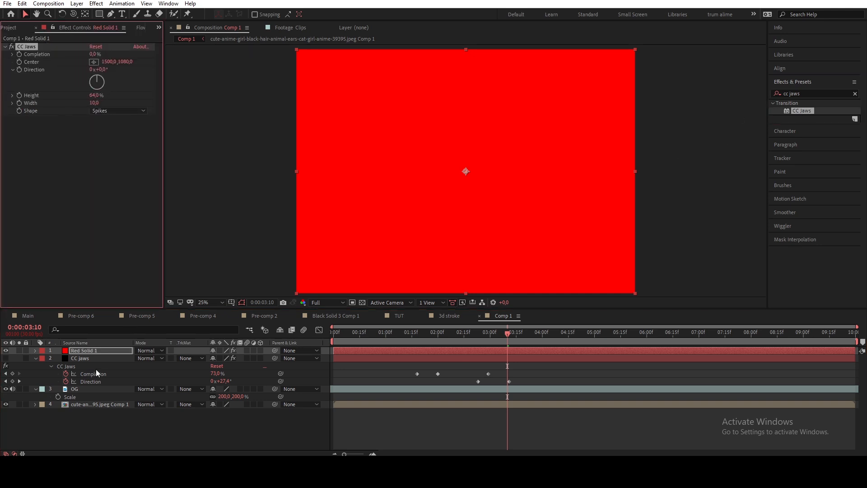
{"action": "key", "text": "t"}
{"action": "left_click_drag", "start_coordinate": [212, 358], "coordinate": [181, 344]}
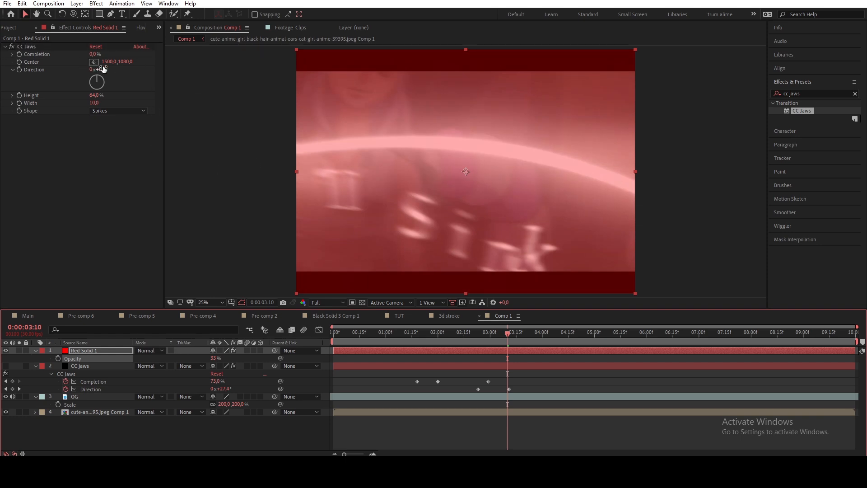
Keyframe the red solid's CC Jaws Completion at 0% at 0:00:02:19 and 0:00:03:12
{"action": "left_click", "coordinate": [464, 335]}
{"action": "mouse_move", "coordinate": [468, 339]}
{"action": "left_mouse_down"}
{"action": "mouse_move", "coordinate": [479, 337]}
{"action": "mouse_move", "coordinate": [471, 340]}
{"action": "left_mouse_up"}
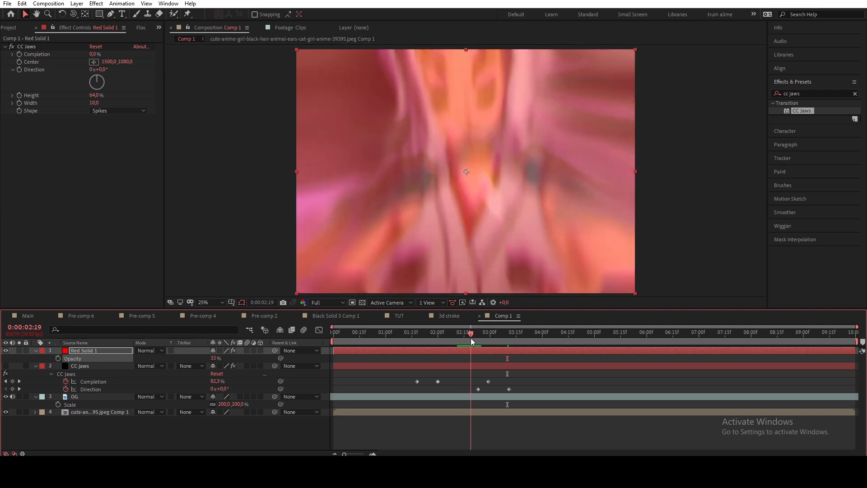
{"action": "left_click", "coordinate": [20, 47]}
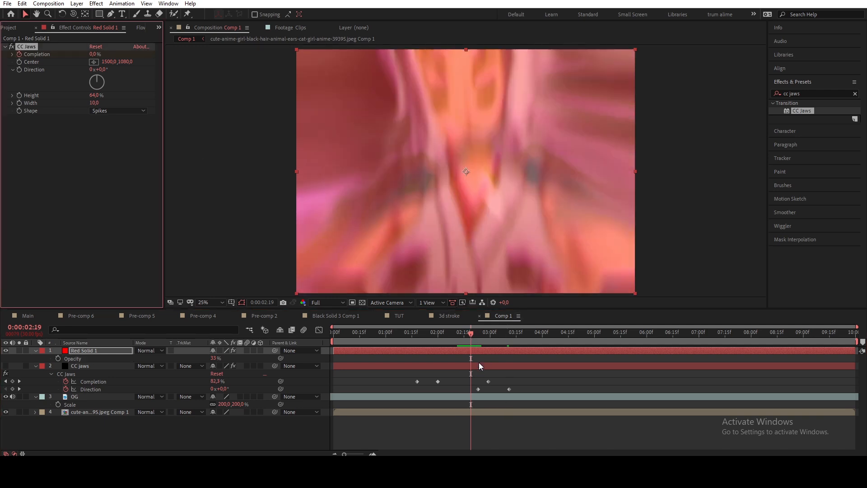
{"action": "key", "text": "u"}
{"action": "left_click", "coordinate": [470, 339]}
{"action": "left_click_drag", "start_coordinate": [471, 339], "coordinate": [511, 340]}
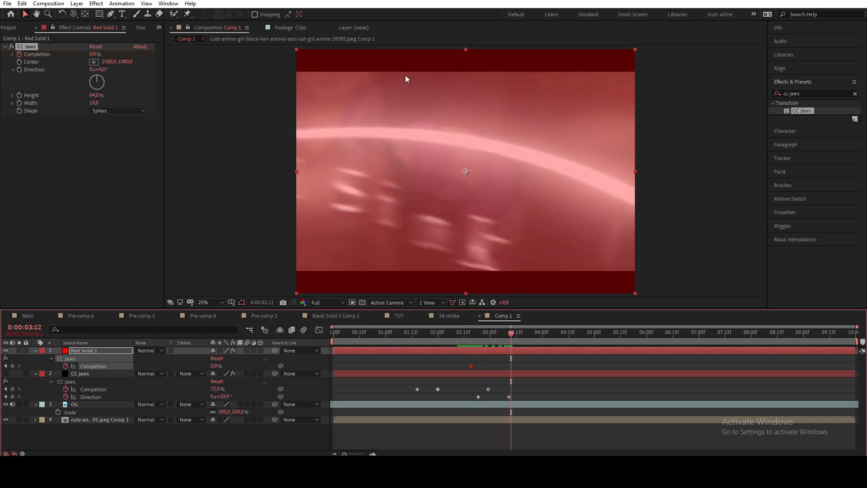
Set the red solid's CC Jaws Height to 0% and raise the 0:00:02:19 Completion keyframe to its maximum
{"action": "left_click", "coordinate": [6, 365]}
{"action": "left_click_drag", "start_coordinate": [216, 365], "coordinate": [248, 364]}
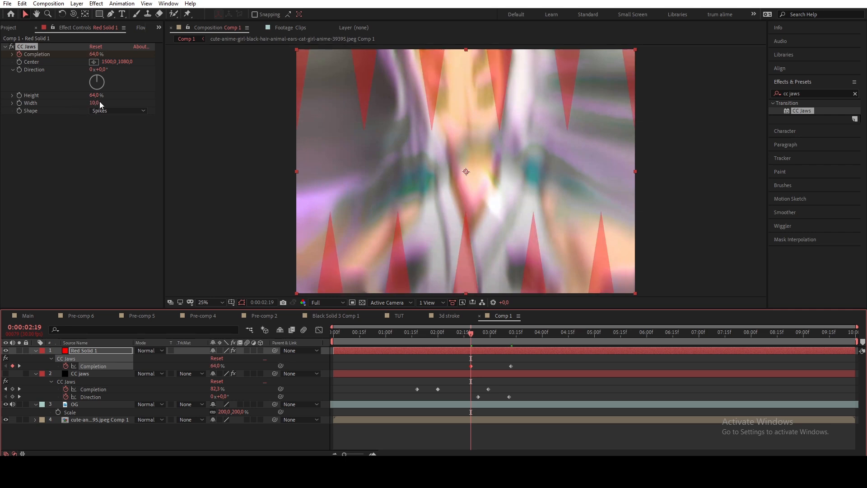
{"action": "left_click_drag", "start_coordinate": [95, 96], "coordinate": [25, 102]}
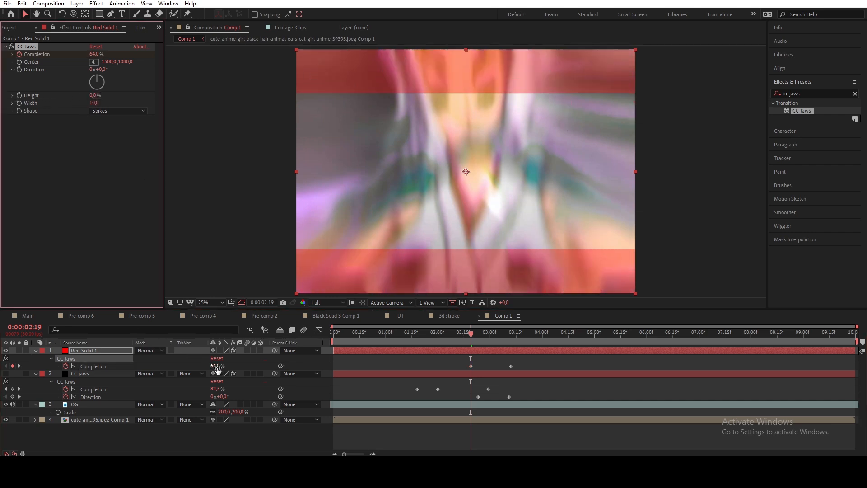
{"action": "left_click_drag", "start_coordinate": [217, 366], "coordinate": [313, 365]}
Set the red solid's Completion keyframe at 0:00:03:12 to 81%, matching the clip's black bars
{"action": "left_click", "coordinate": [19, 366]}
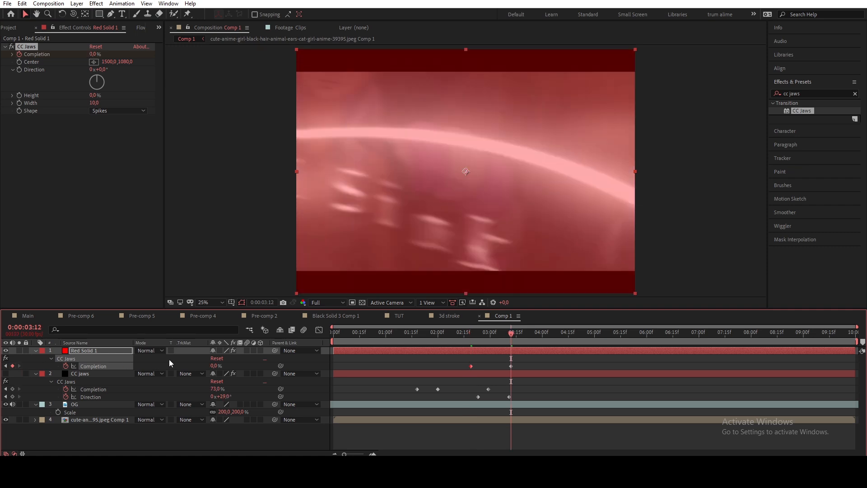
{"action": "left_click_drag", "start_coordinate": [218, 366], "coordinate": [243, 364]}
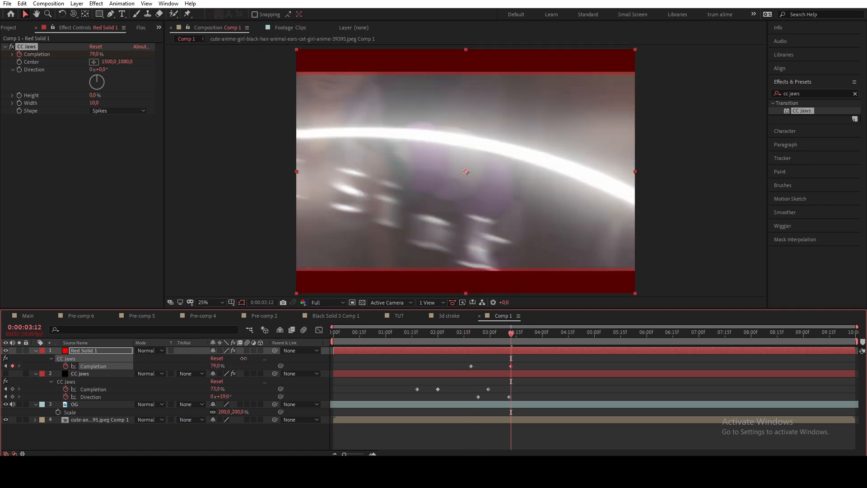
{"action": "left_click_drag", "start_coordinate": [243, 357], "coordinate": [311, 370]}
Ease the red solid's two Completion keyframes and check the bar motion near 0:00:02:28 against the speed graph
{"action": "left_click_drag", "start_coordinate": [518, 359], "coordinate": [441, 369]}
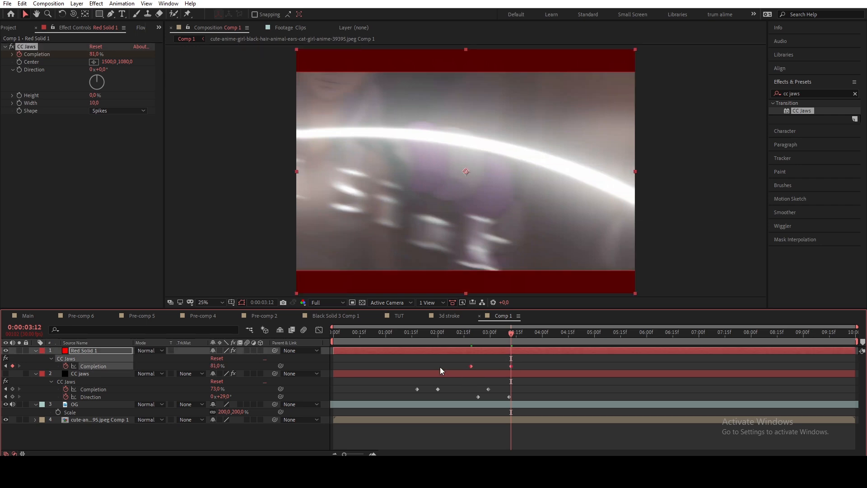
{"action": "left_click", "coordinate": [319, 330]}
{"action": "scroll", "coordinate": [484, 335], "scroll_direction": "up", "scroll_amount": 2}
{"action": "left_click_drag", "start_coordinate": [484, 334], "coordinate": [459, 342]}
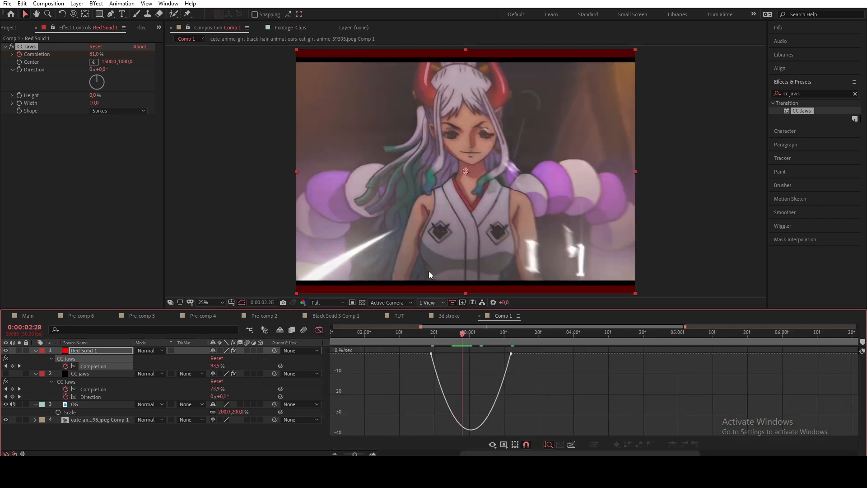
Reshape the red solid's Completion speed graph so the motion peaks early and eases out gradually into the last keyframe, and preview it
{"action": "left_click", "coordinate": [506, 355]}
{"action": "left_click_drag", "start_coordinate": [498, 353], "coordinate": [434, 337]}
{"action": "key", "text": "space"}
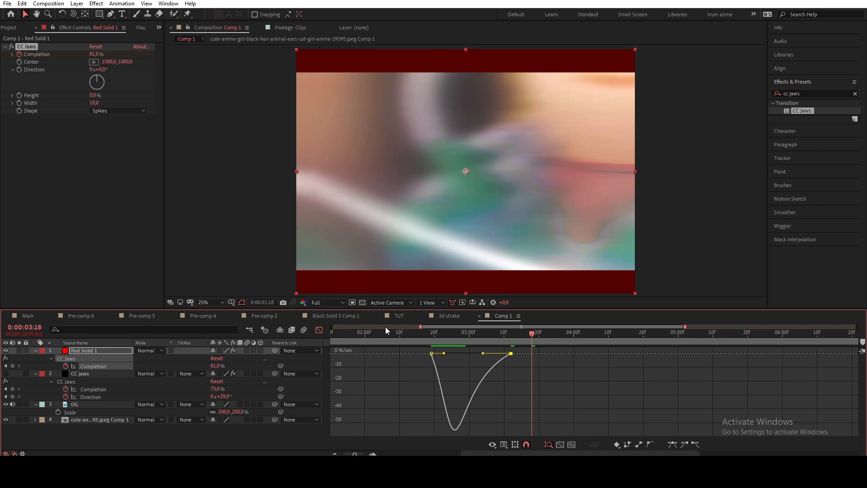
Open the recent "10k super cool edit" project stored on the Desktop, discarding the changes to visper remake.aep
{"action": "left_click", "coordinate": [7, 3]}
{"action": "mouse_move", "coordinate": [66, 44]}
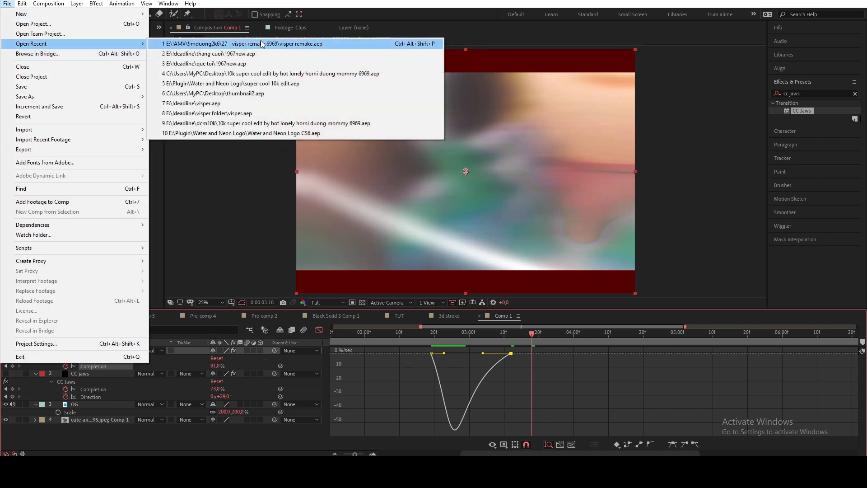
{"action": "left_click", "coordinate": [258, 74]}
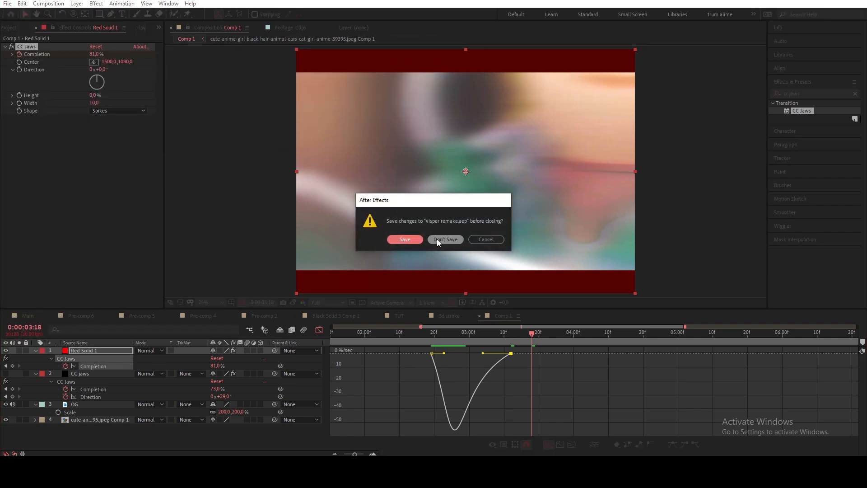
{"action": "left_click", "coordinate": [438, 238]}
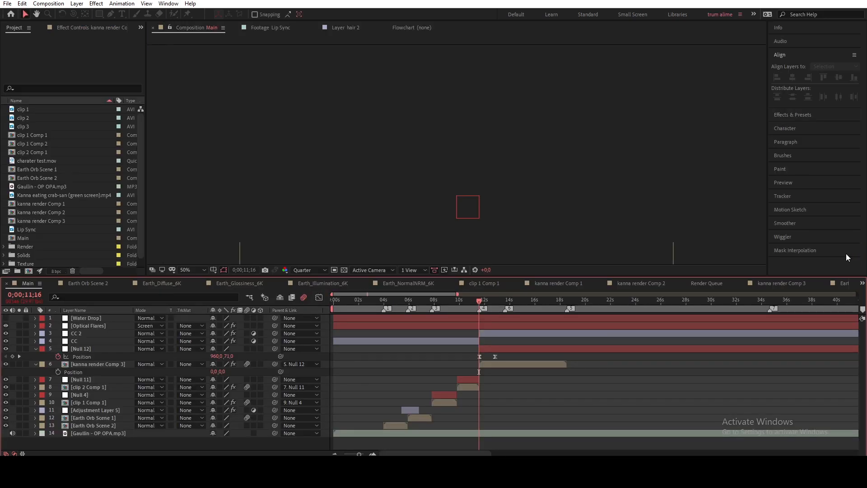
Go to 0;00;07;05 in Main, open the Earth Orb Scene 1 precomp and scrub through it to 0;00;05;21
{"action": "left_click", "coordinate": [424, 305]}
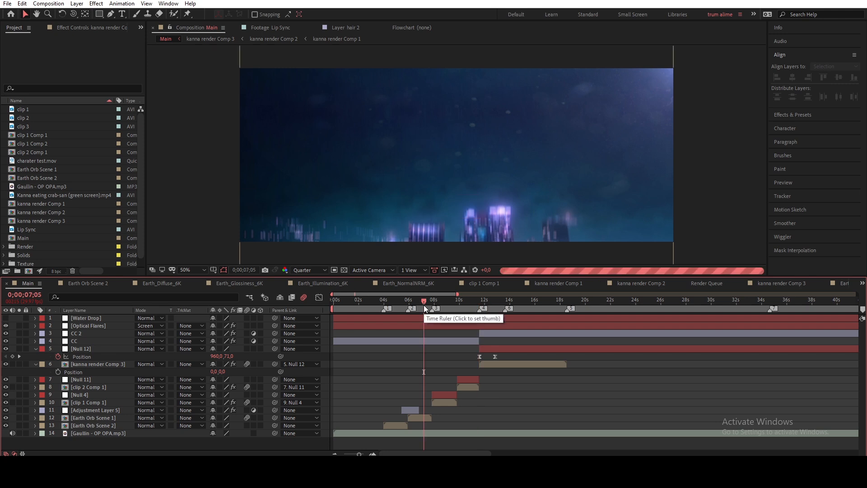
{"action": "double_click", "coordinate": [426, 419]}
{"action": "left_click_drag", "start_coordinate": [441, 302], "coordinate": [804, 357]}
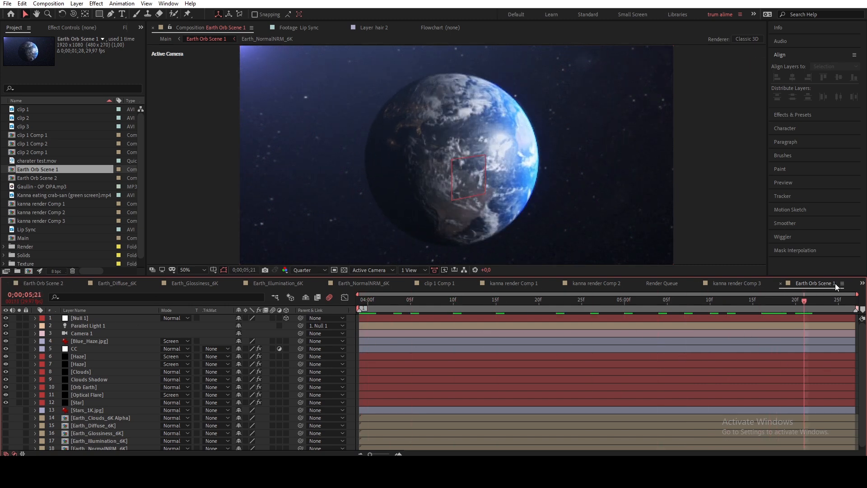
Return to the Main composition and preview the city shot from 0;00;07;13
{"action": "left_click", "coordinate": [863, 284]}
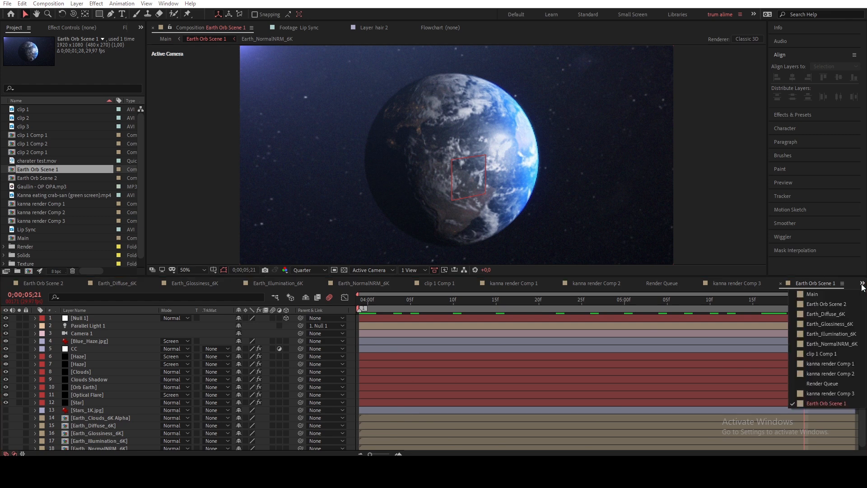
{"action": "left_click", "coordinate": [813, 294]}
{"action": "left_click_drag", "start_coordinate": [456, 305], "coordinate": [427, 310]}
{"action": "key", "text": "space"}
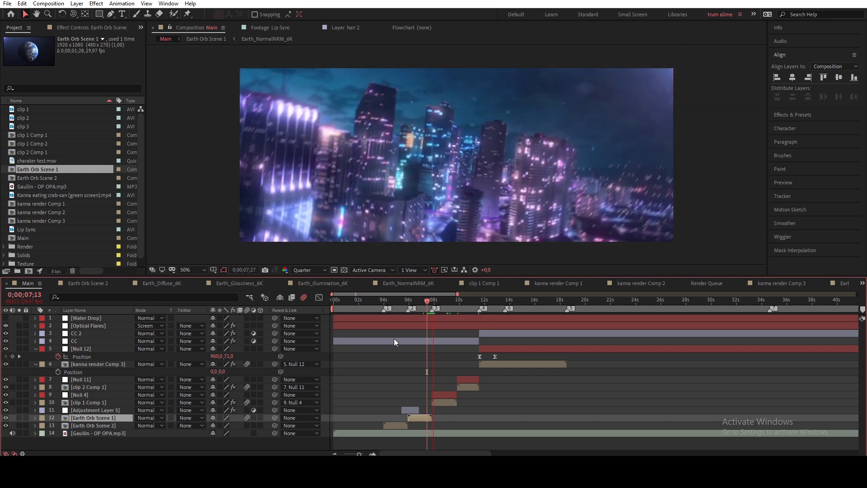